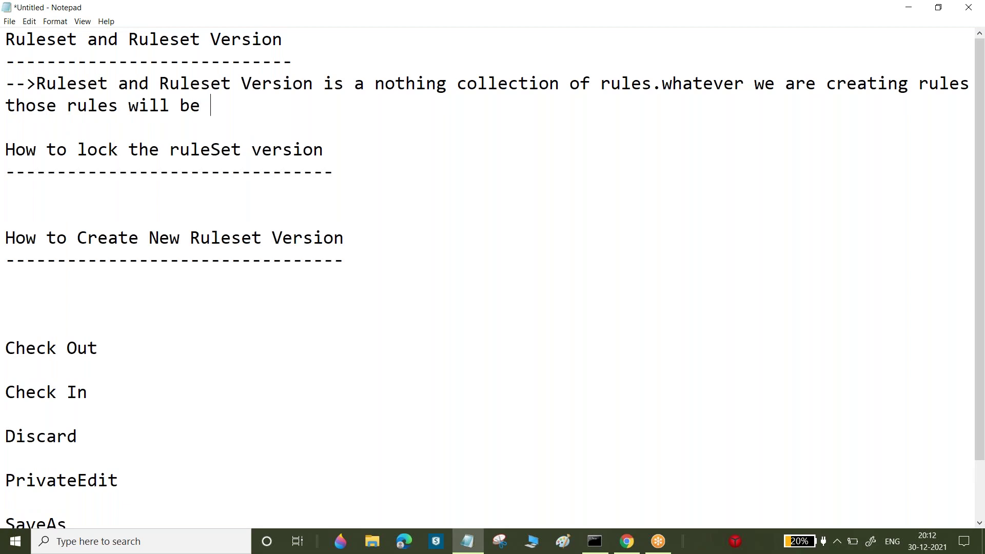
Finish the sentence with 'be available under Ruleset and Ruleset Version.'
{"action": "type", "text": "able under"}
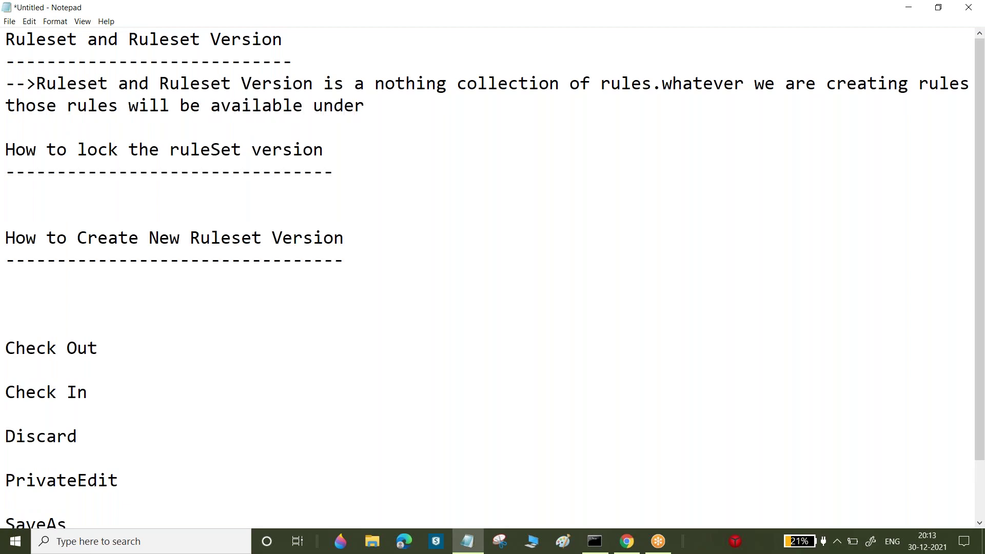
{"action": "type", "text": "Ruleset and Ruleset Version"}
{"action": "type", "text": "."}
{"action": "key", "text": "Return"}
Add the line '-->By Using Ruleset and Ruleset Version we can achieve the Security and Version Control tool.'
{"action": "type", "text": "--"}
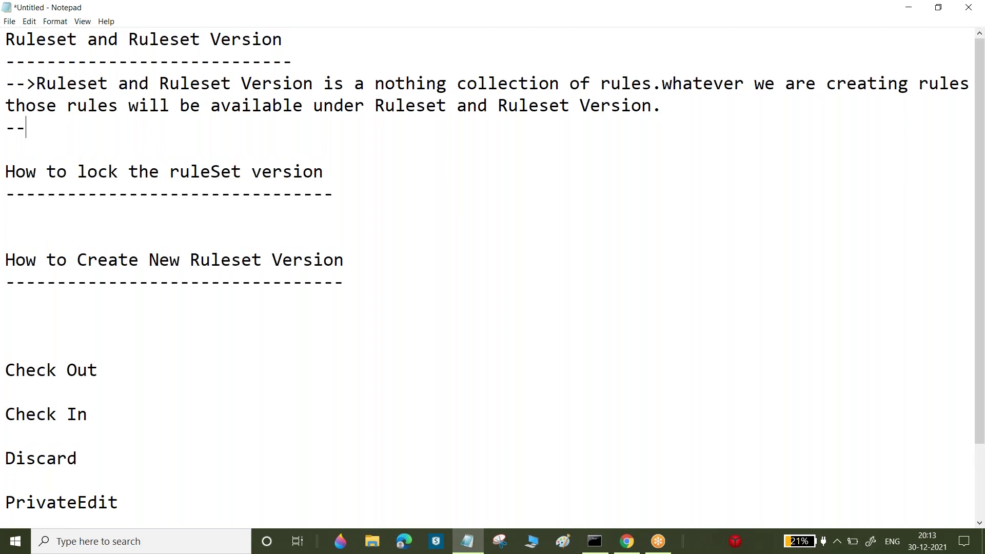
{"action": "type", "text": ">By Using"}
{"action": "type", "text": "Ruleset and Ruleset Version"}
{"action": "type", "text": "we a"}
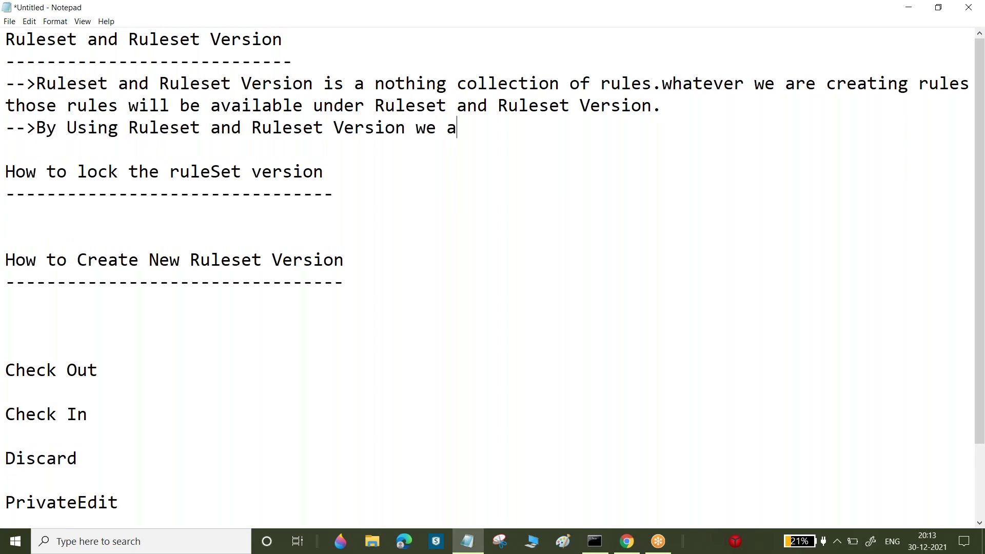
{"action": "key", "text": "BackSpace"}
{"action": "type", "text": "can achiev"}
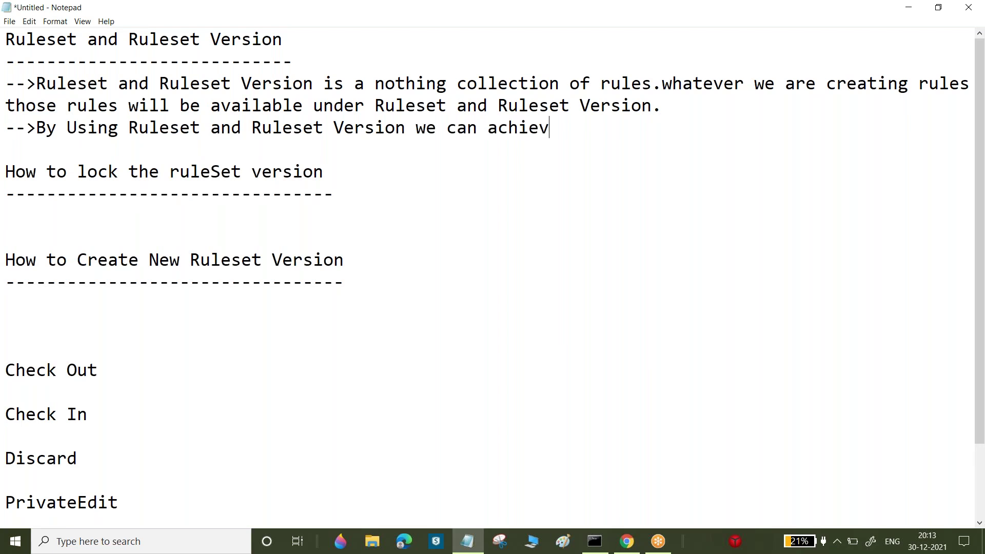
{"action": "type", "text": "e the Secri"}
{"action": "key", "text": "BackSpace"}
{"action": "key", "text": "BackSpace"}
{"action": "type", "text": "ur"}
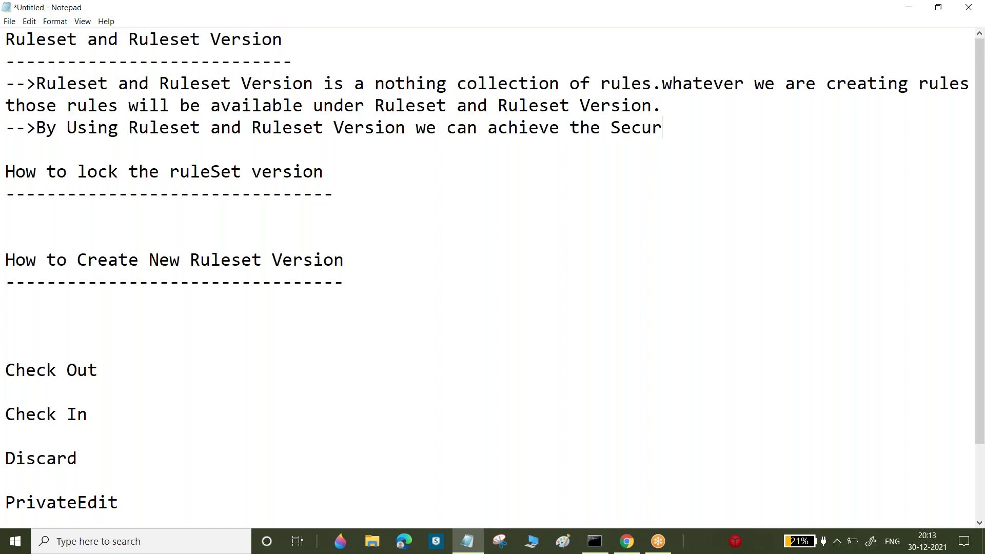
{"action": "type", "text": "ity a"}
{"action": "type", "text": "nd "}
{"action": "type", "text": "Lock"}
{"action": "key", "text": "BackSpace"}
{"action": "key", "text": "BackSpace"}
{"action": "key", "text": "BackSpace"}
{"action": "key", "text": "BackSpace"}
{"action": "type", "text": "Versi"}
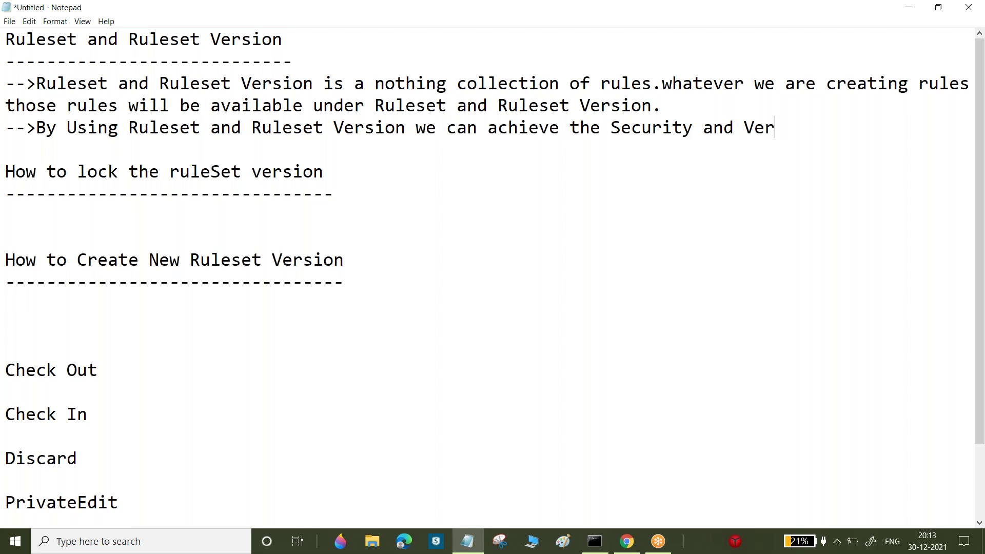
{"action": "type", "text": "on Control tool."}
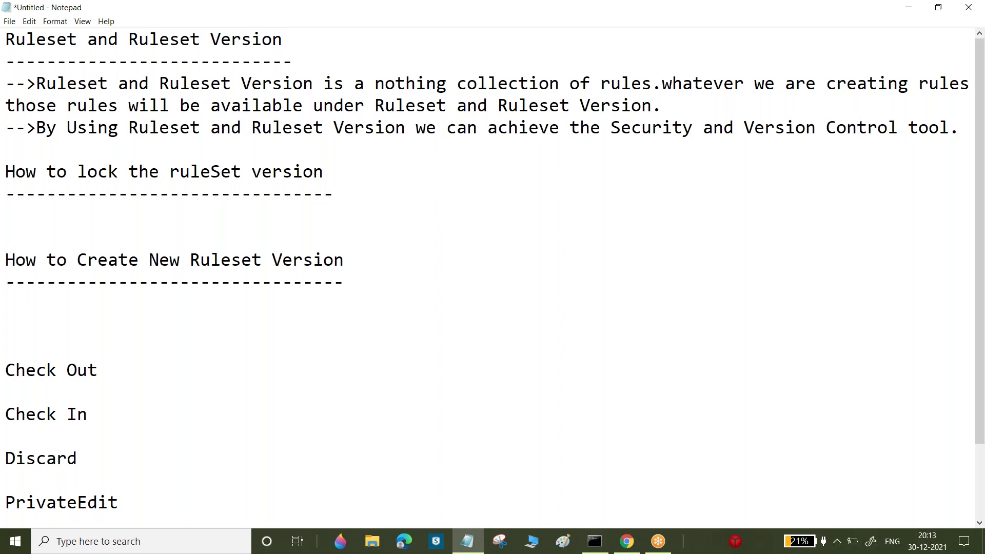
{"action": "key", "text": "Return"}
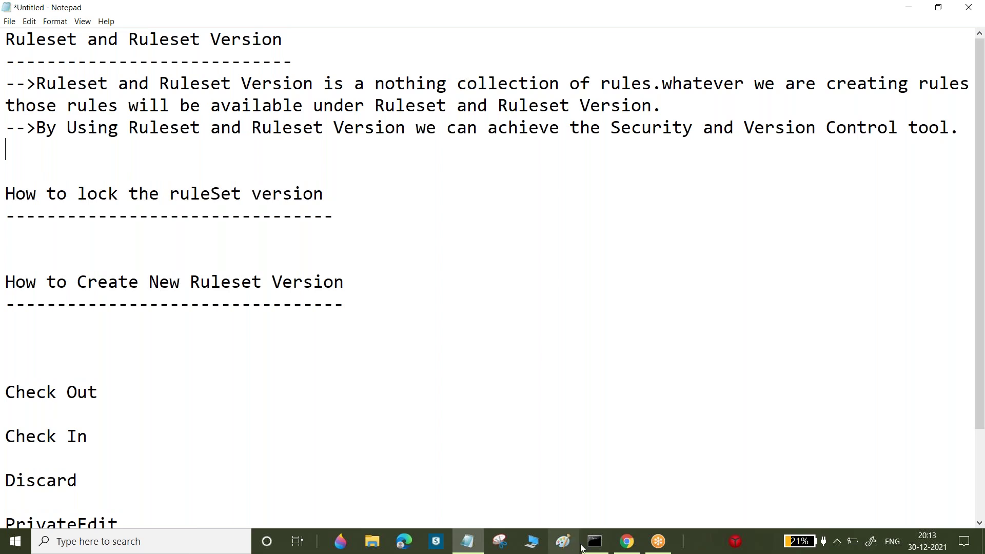
In Pega Dev Studio, use PersonalLoan's Create > Data Model > Property menu to start a new property
{"action": "left_click", "coordinate": [627, 541]}
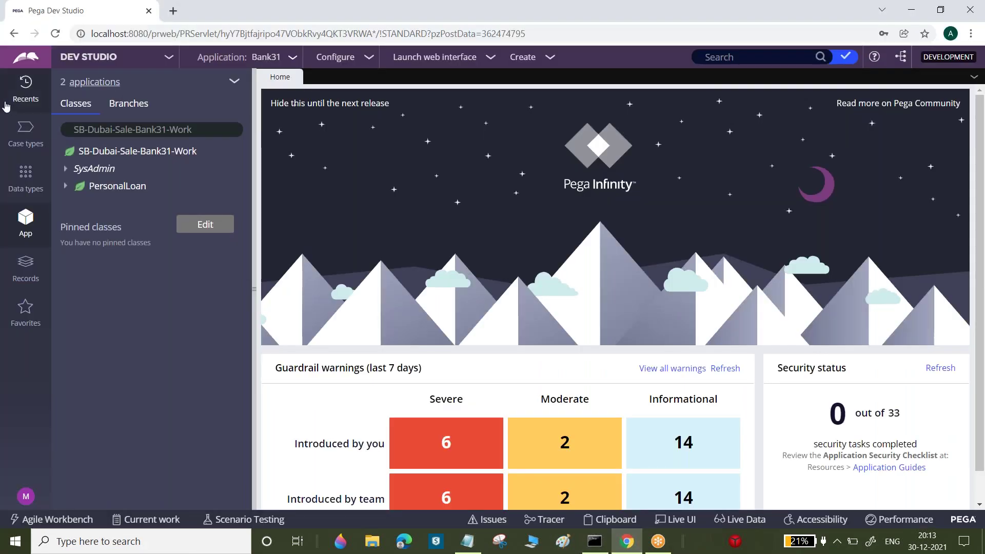
{"action": "left_click", "coordinate": [131, 189]}
{"action": "right_click", "coordinate": [130, 189]}
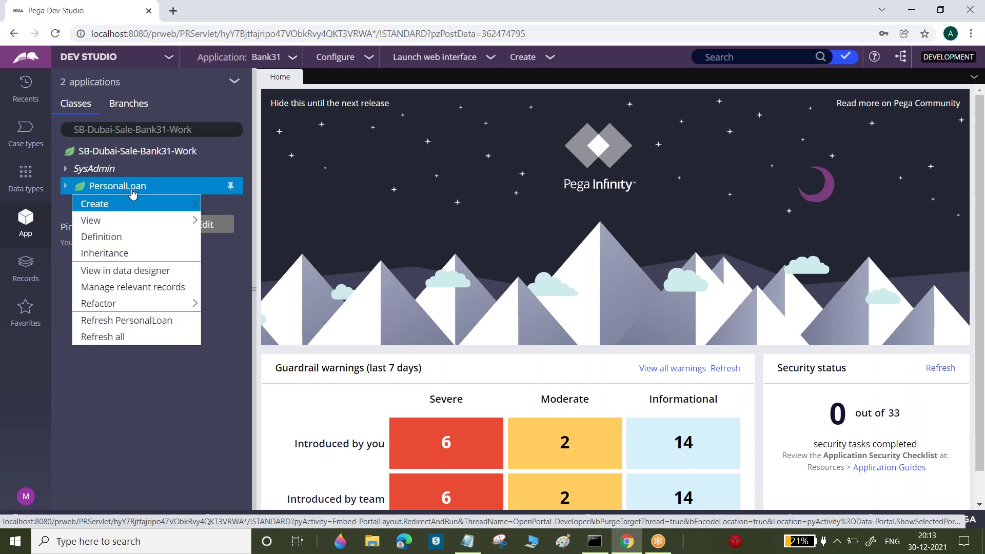
{"action": "mouse_move", "coordinate": [131, 203]}
{"action": "mouse_move", "coordinate": [269, 222]}
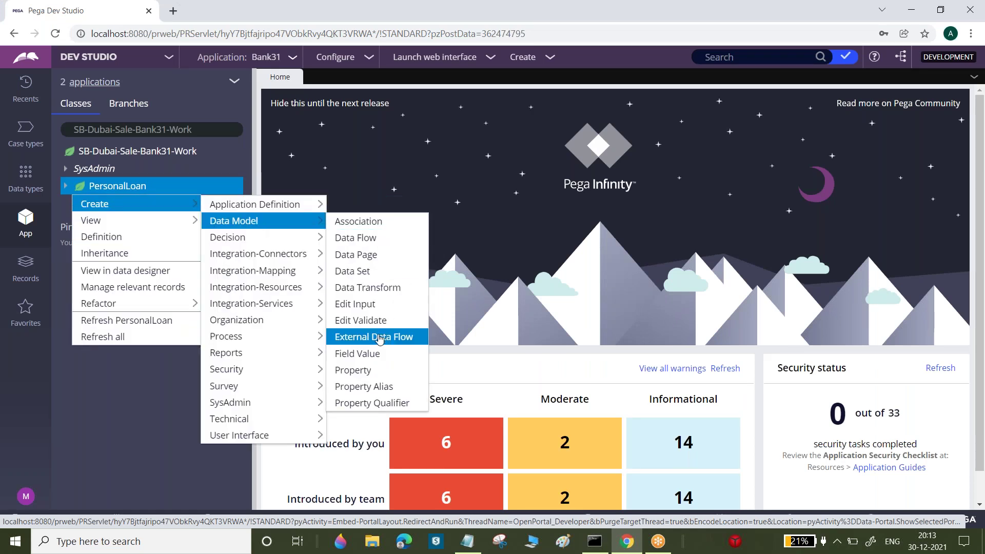
{"action": "left_click", "coordinate": [359, 370]}
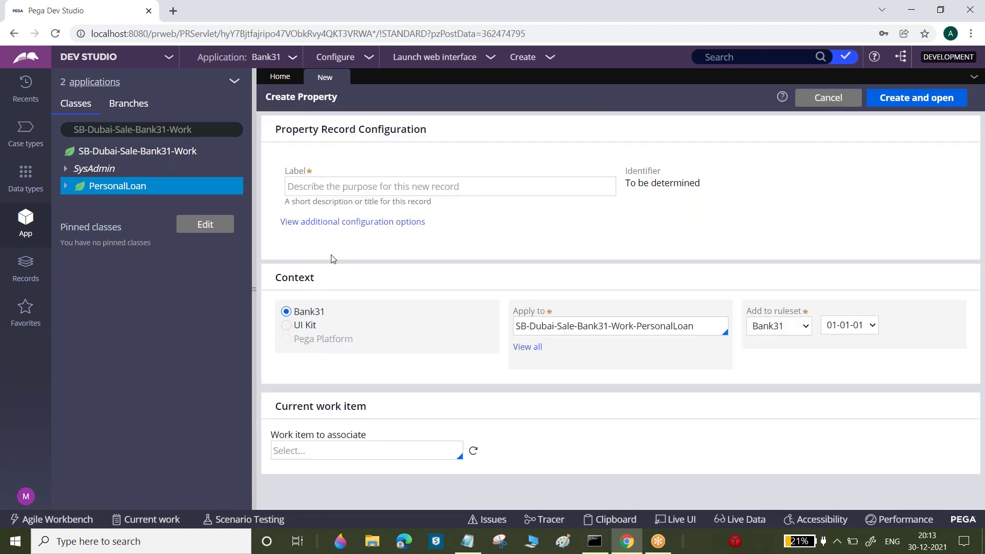
{"action": "left_click_drag", "start_coordinate": [285, 171], "coordinate": [310, 178]}
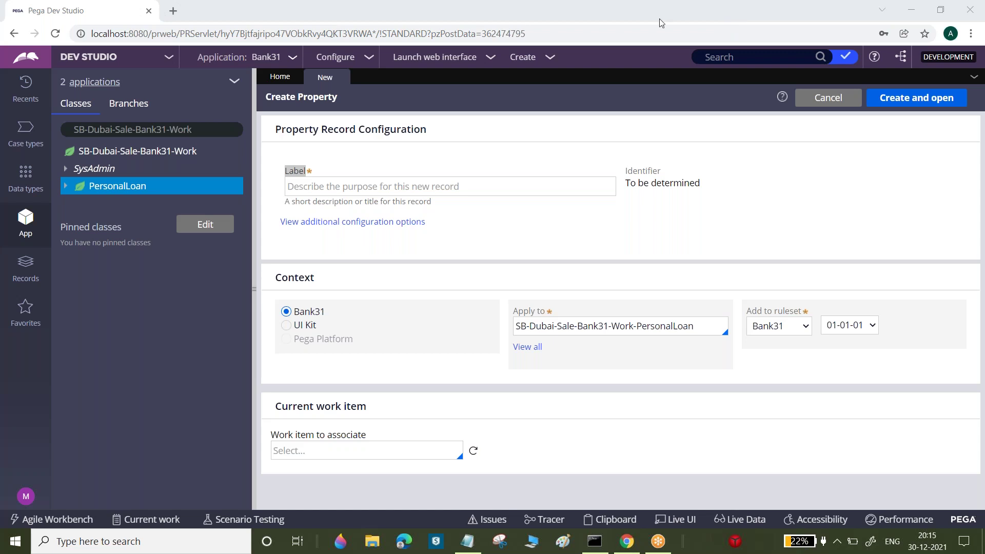
{"action": "left_click", "coordinate": [546, 196]}
Enter the label 'Approval Number' and edit the generated identifier down to ApprovalNum
{"action": "type", "text": "Approval Number"}
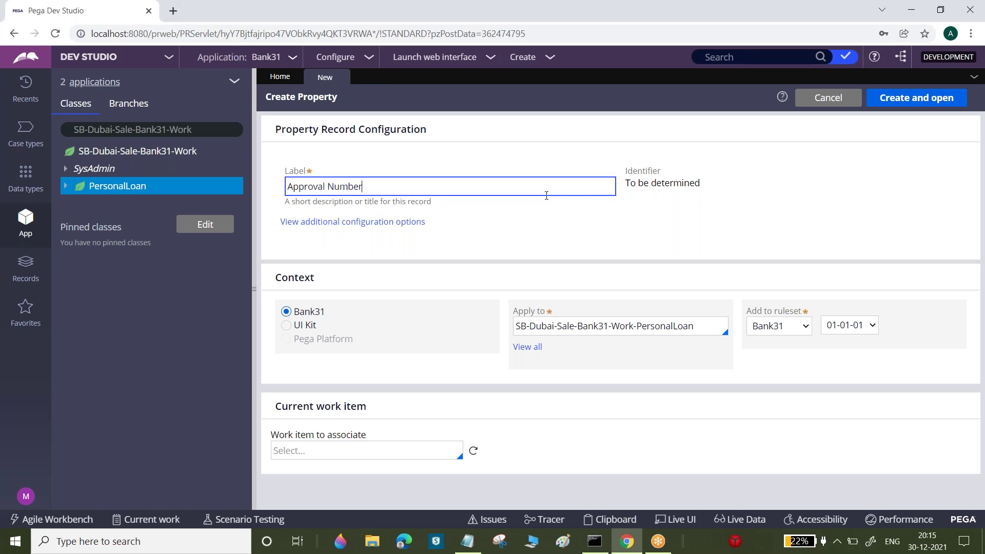
{"action": "key", "text": "Tab"}
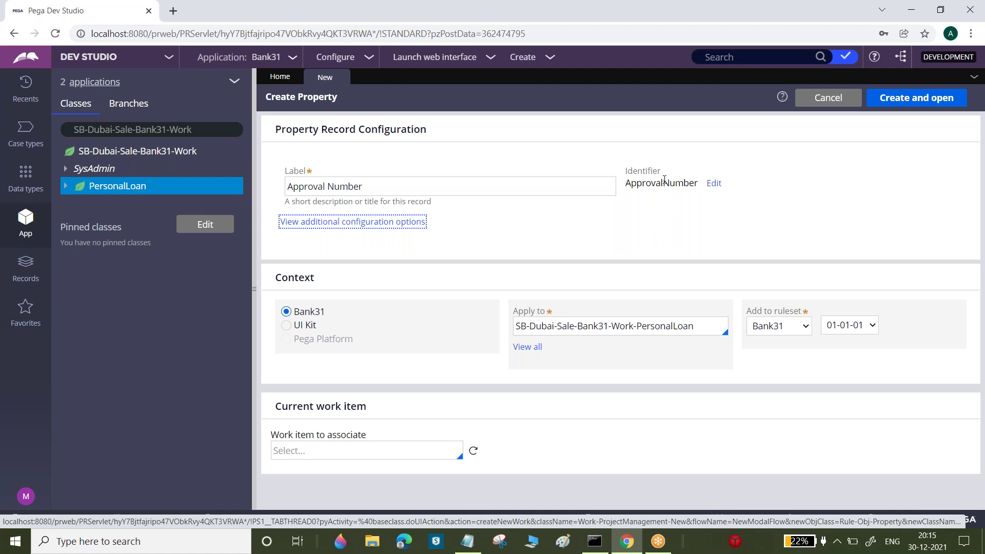
{"action": "left_click_drag", "start_coordinate": [626, 171], "coordinate": [669, 171]}
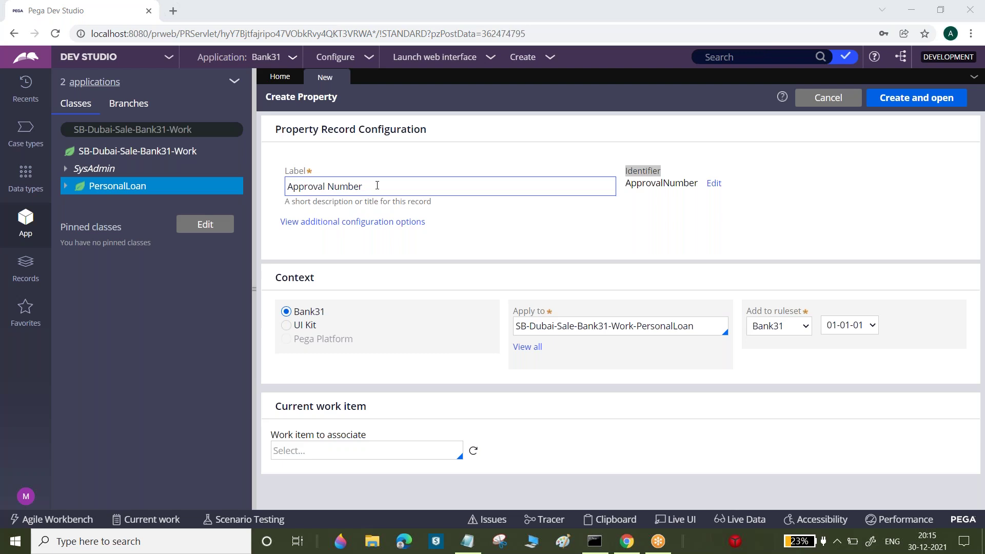
{"action": "left_click", "coordinate": [714, 183]}
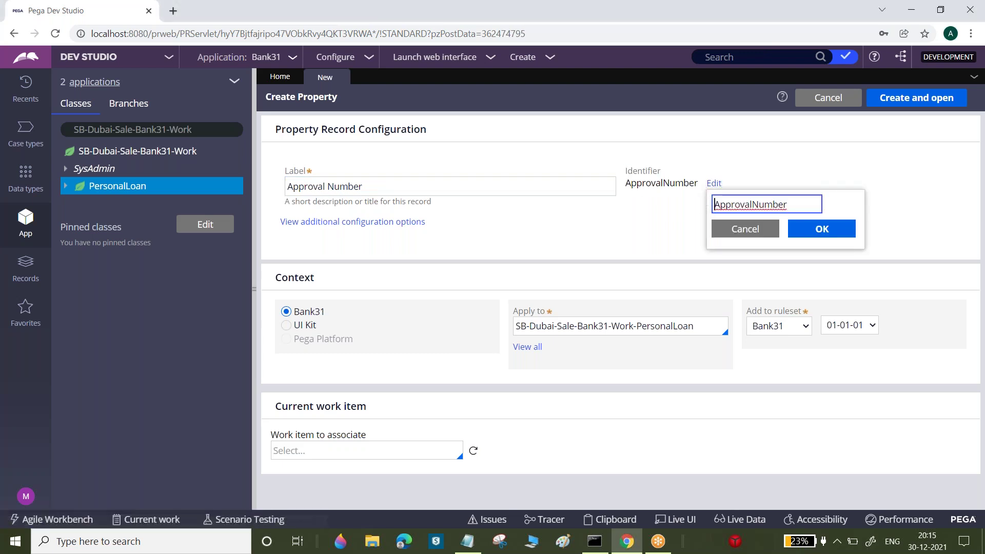
{"action": "left_click_drag", "start_coordinate": [773, 204], "coordinate": [783, 204]}
{"action": "key", "text": "BackSpace"}
{"action": "key", "text": "BackSpace"}
{"action": "type", "text": "m"}
{"action": "key", "text": "Delete"}
{"action": "left_click", "coordinate": [819, 230]}
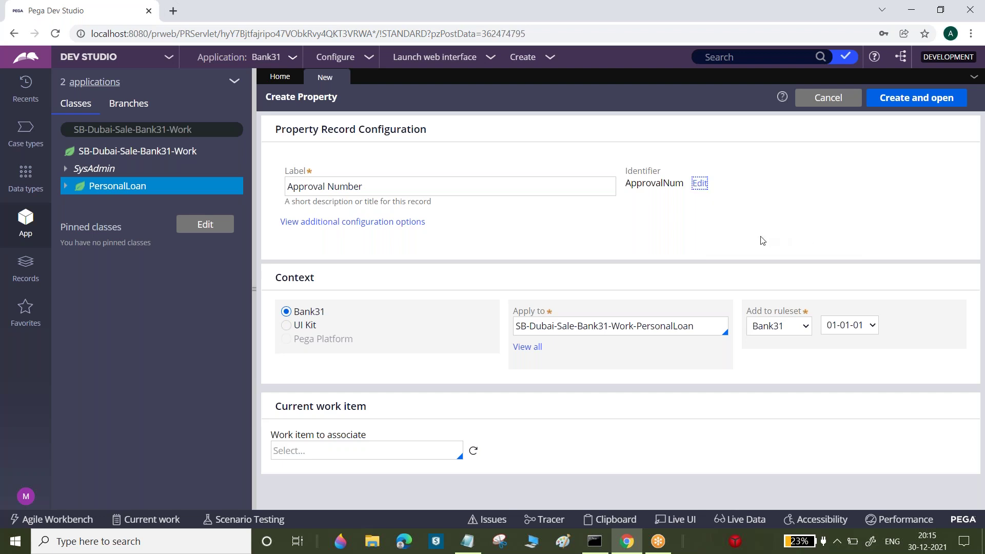
{"action": "double_click", "coordinate": [661, 182]}
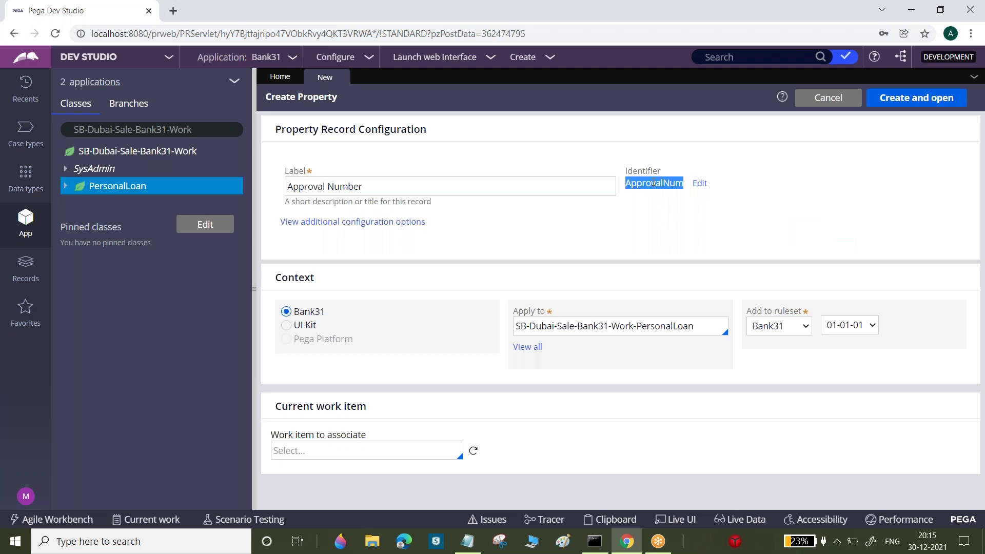
{"action": "double_click", "coordinate": [341, 185]}
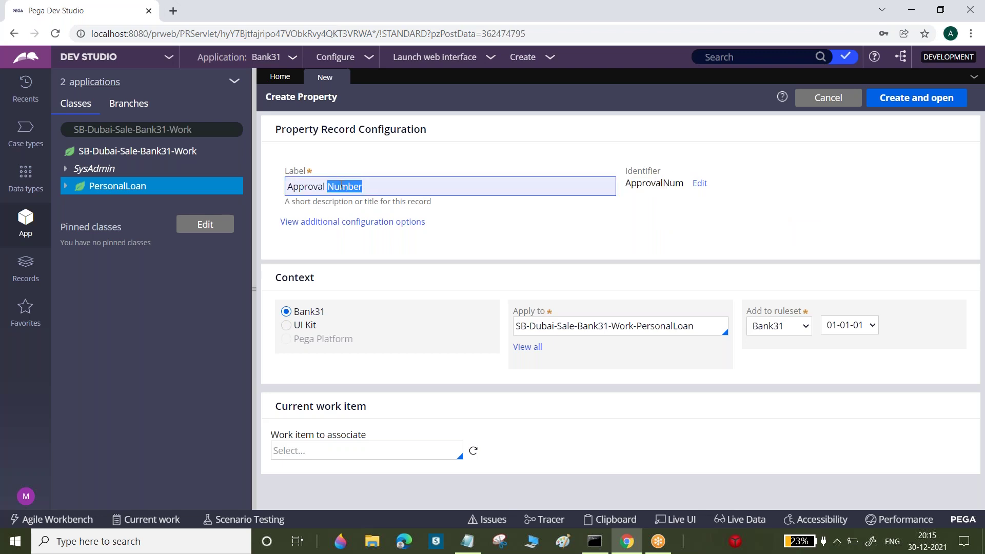
{"action": "left_click", "coordinate": [341, 186]}
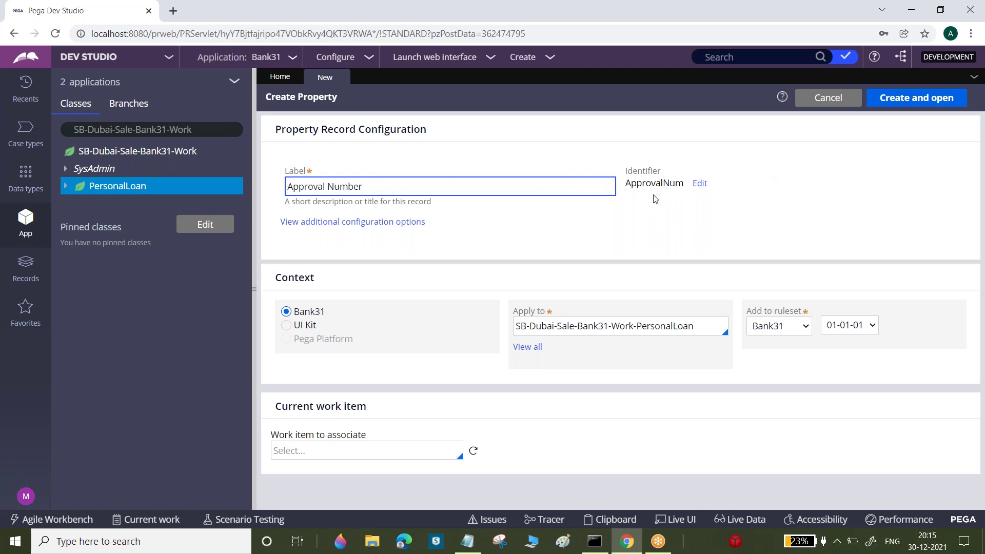
{"action": "left_click", "coordinate": [393, 187]}
{"action": "double_click", "coordinate": [631, 171]}
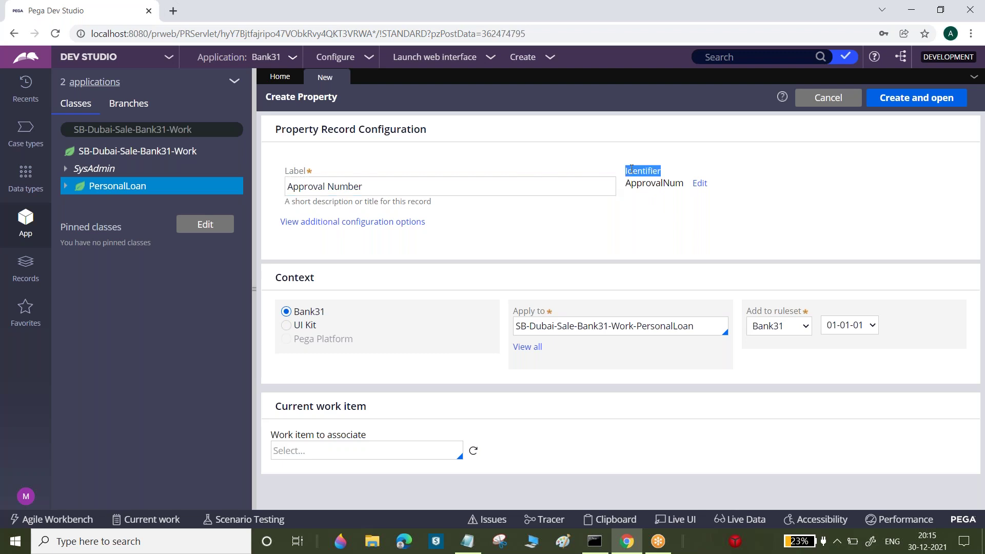
{"action": "left_click", "coordinate": [369, 191]}
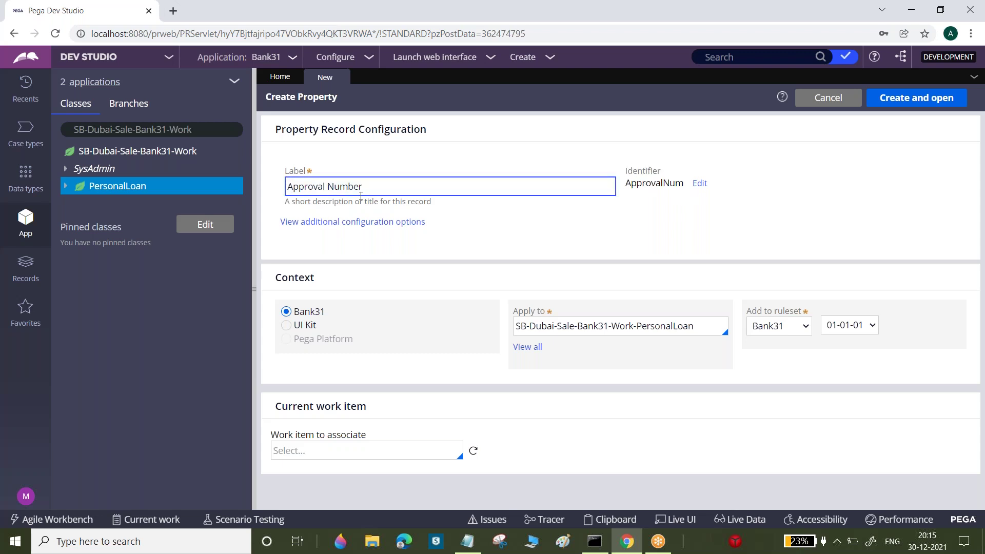
{"action": "left_click_drag", "start_coordinate": [286, 186], "coordinate": [370, 185]}
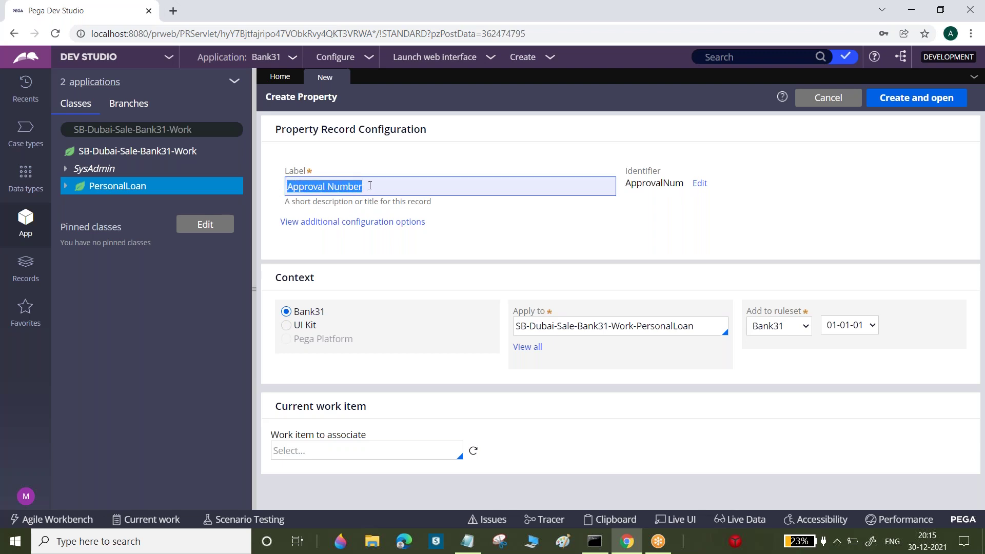
{"action": "double_click", "coordinate": [648, 185]}
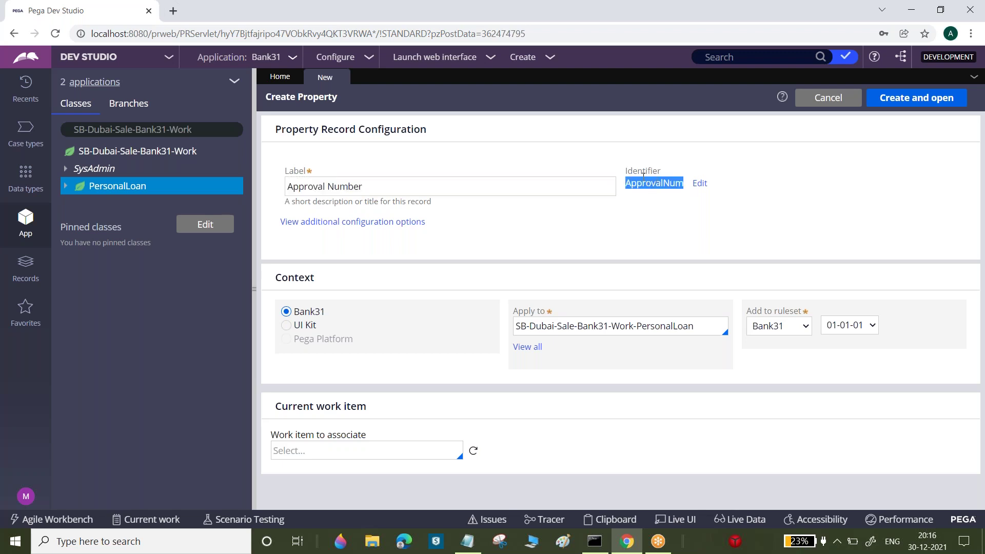
{"action": "left_click", "coordinate": [747, 57]}
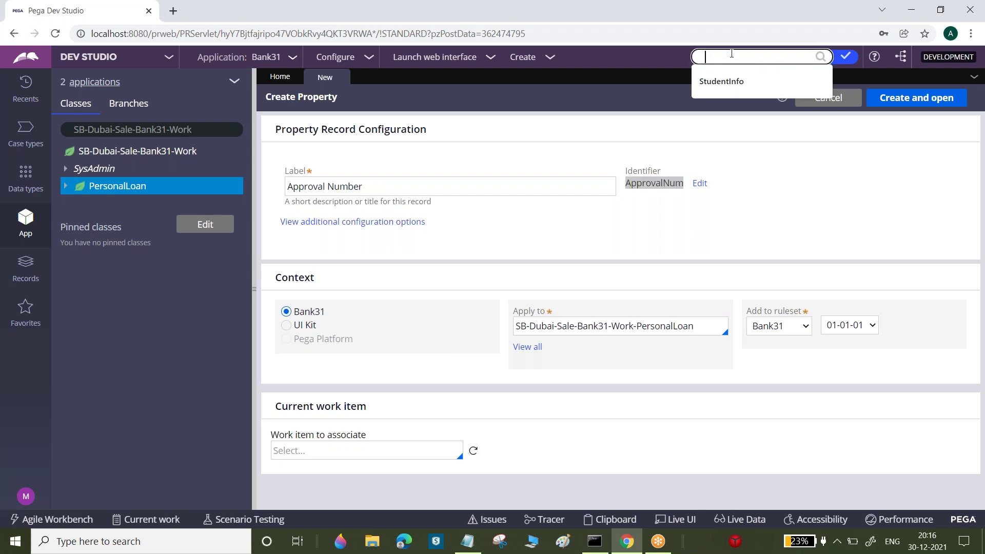
{"action": "left_click", "coordinate": [657, 183]}
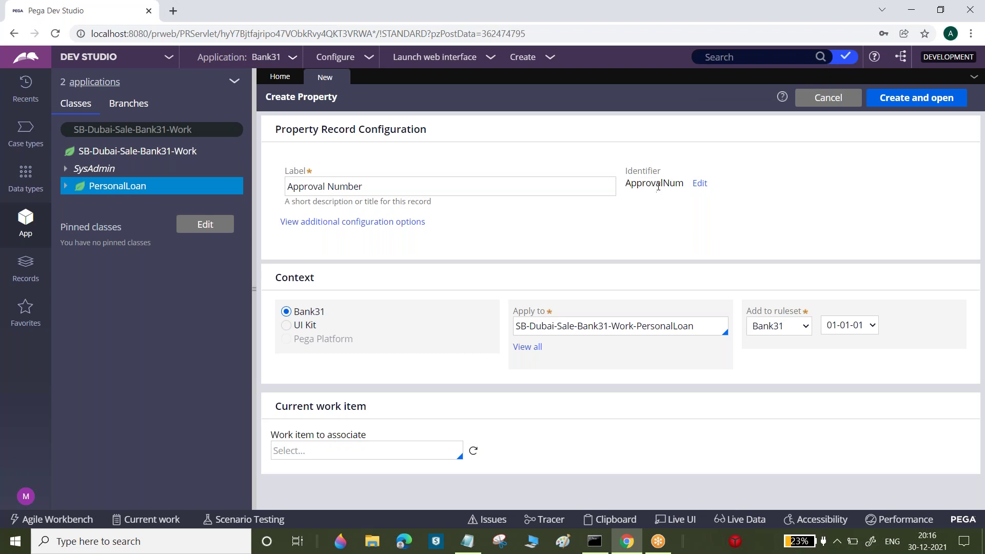
{"action": "left_click", "coordinate": [367, 185]}
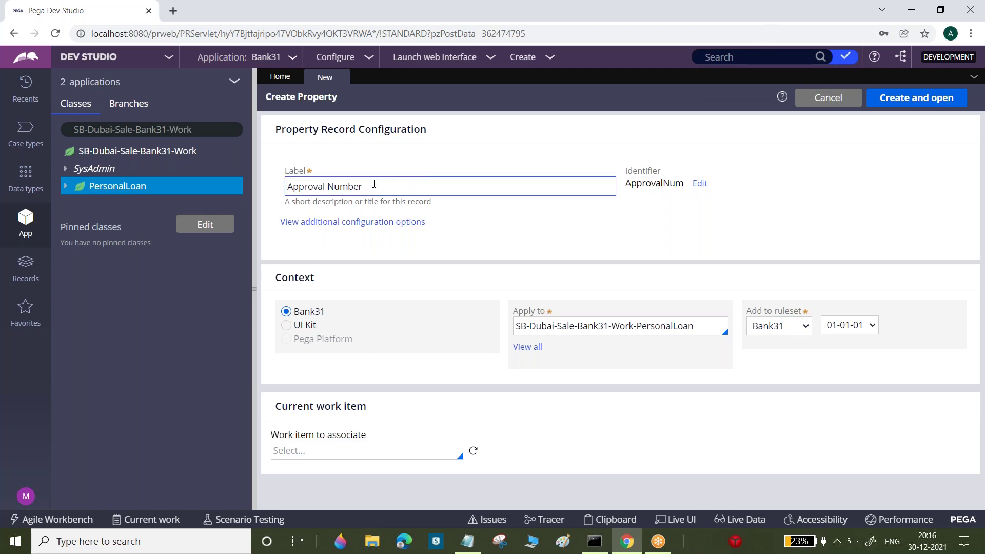
{"action": "triple_click", "coordinate": [368, 186]}
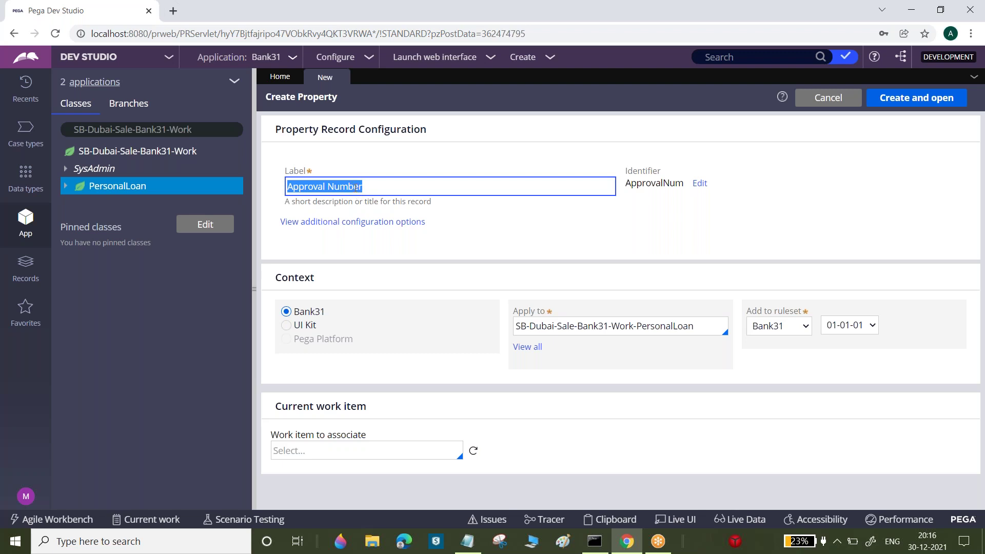
{"action": "double_click", "coordinate": [648, 180]}
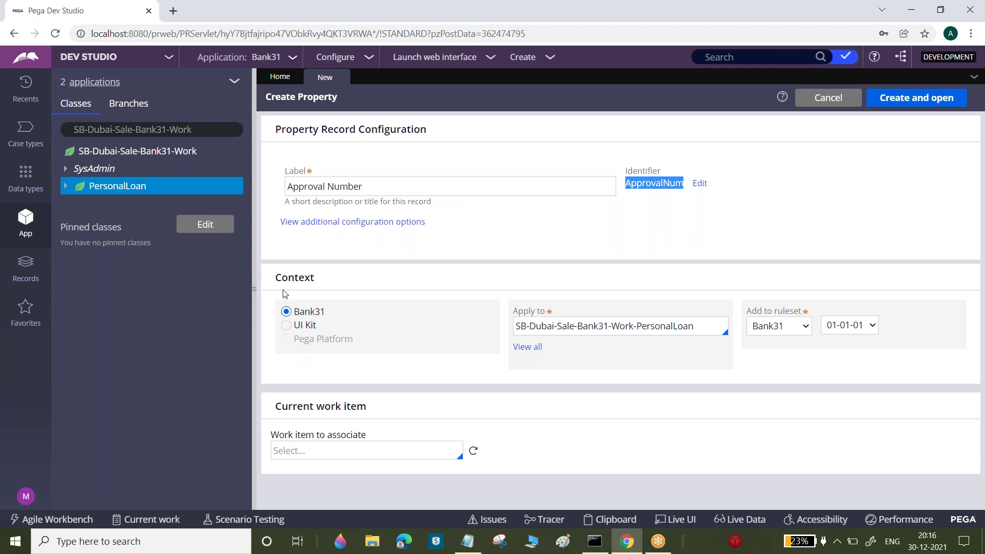
{"action": "left_click_drag", "start_coordinate": [277, 279], "coordinate": [322, 283]}
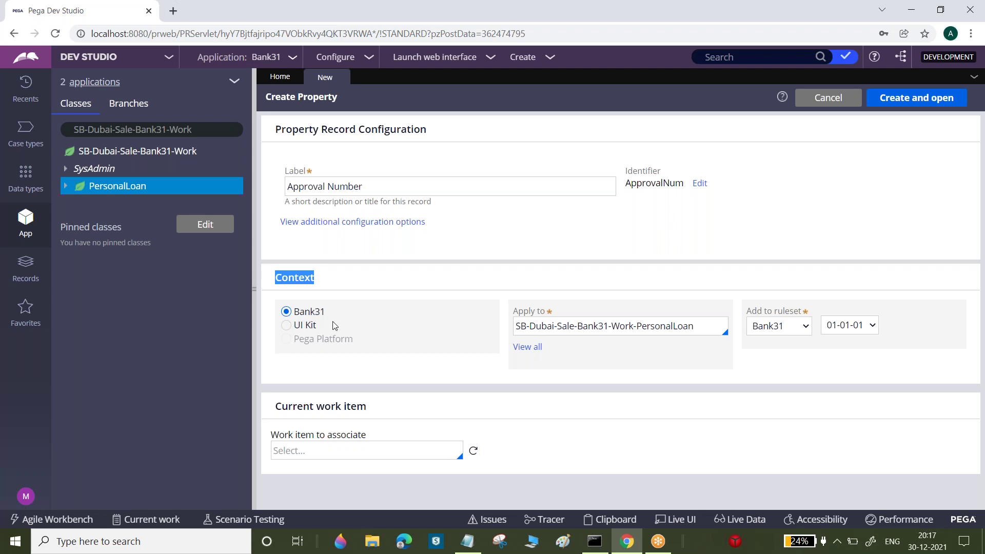
{"action": "left_click", "coordinate": [676, 331]}
{"action": "double_click", "coordinate": [676, 331]}
{"action": "left_click", "coordinate": [676, 331]}
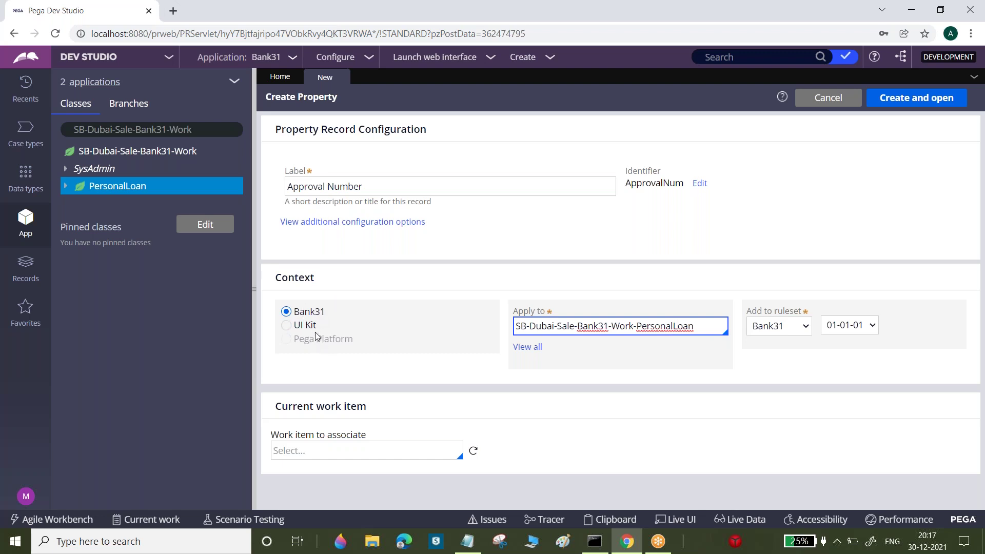
{"action": "triple_click", "coordinate": [662, 324]}
{"action": "key", "text": "BackSpace"}
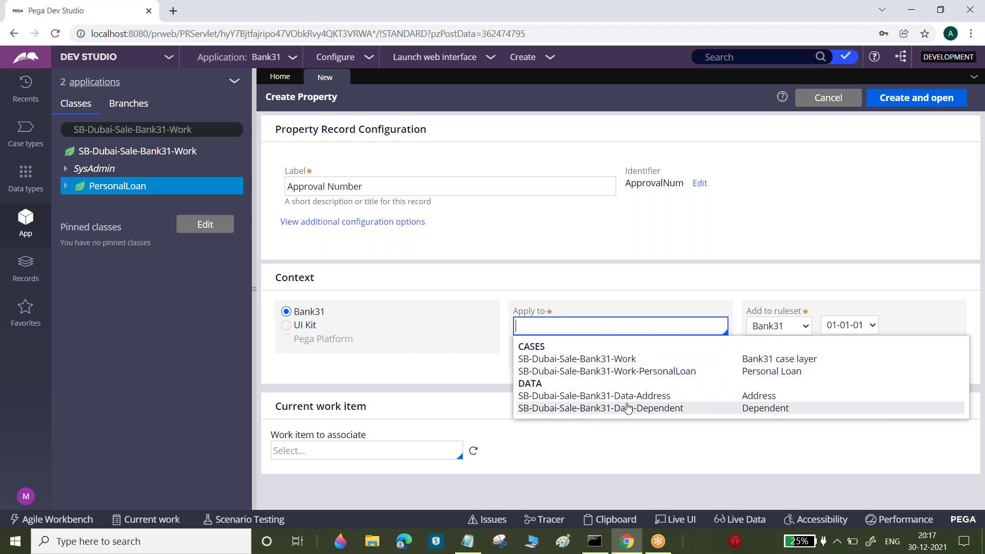
{"action": "left_click", "coordinate": [683, 370]}
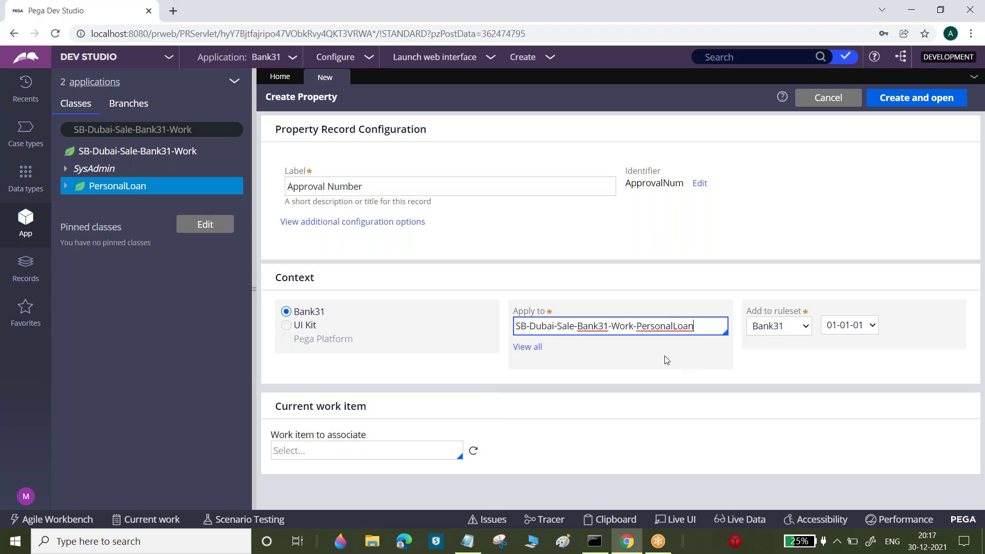
{"action": "double_click", "coordinate": [640, 326]}
{"action": "triple_click", "coordinate": [641, 327]}
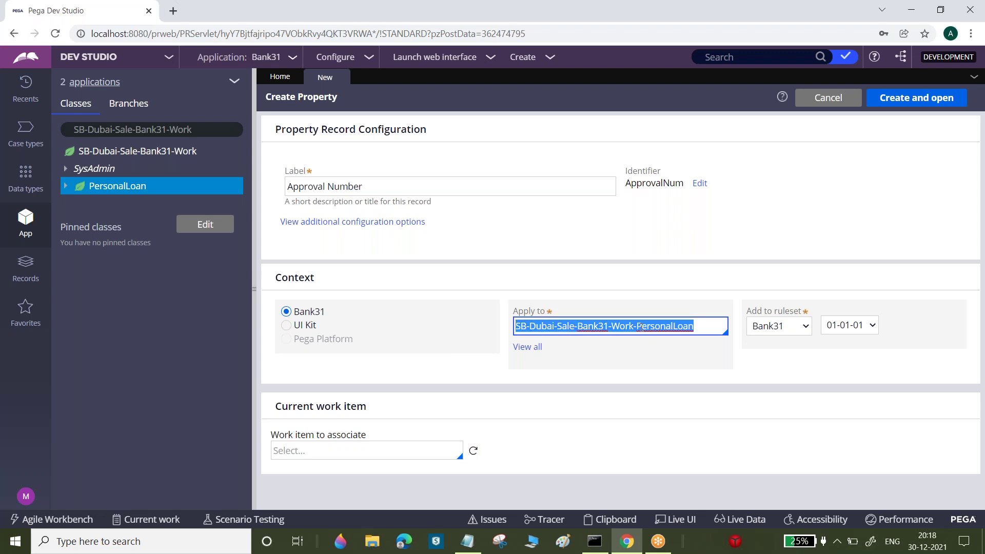
{"action": "left_click", "coordinate": [789, 327]}
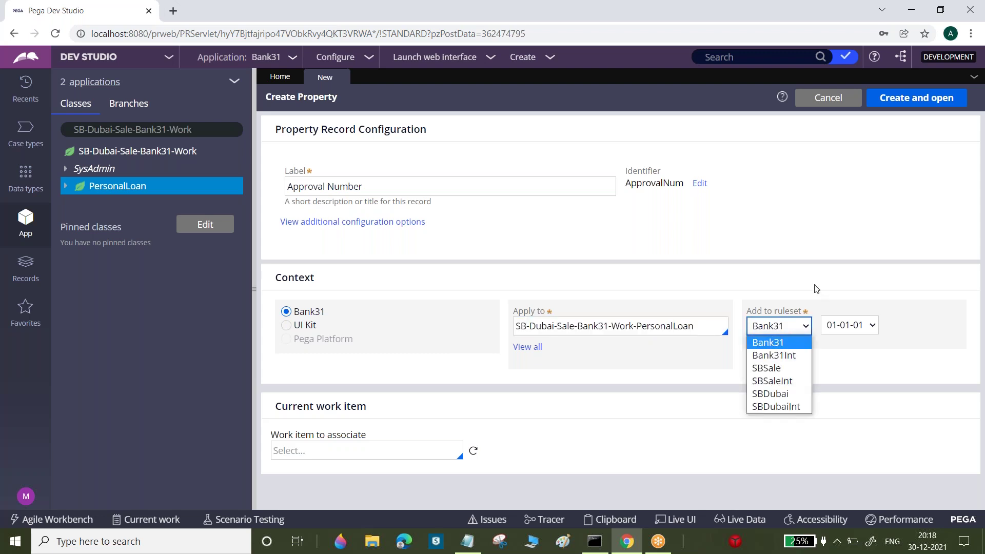
{"action": "left_click", "coordinate": [848, 326]}
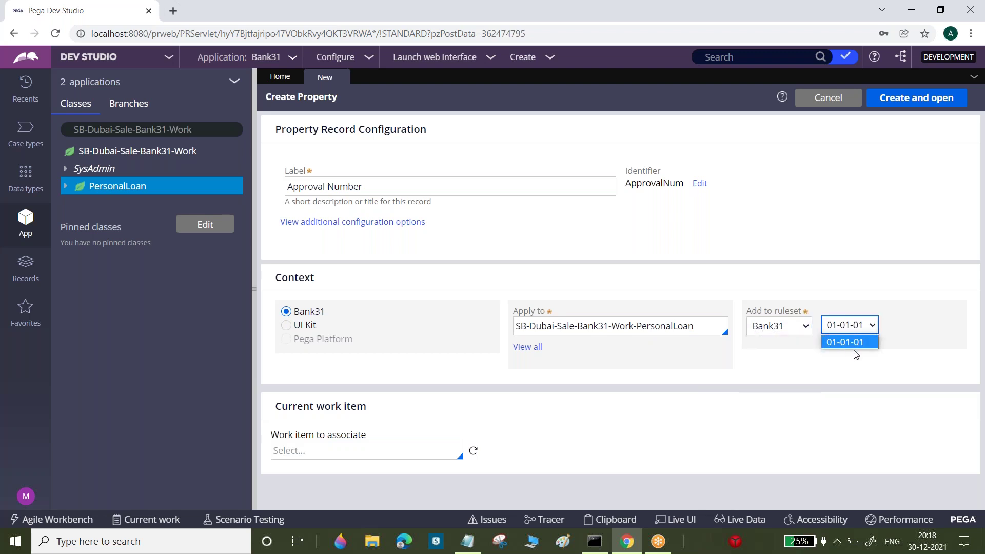
{"action": "left_click", "coordinate": [713, 205]}
{"action": "left_click", "coordinate": [713, 205]}
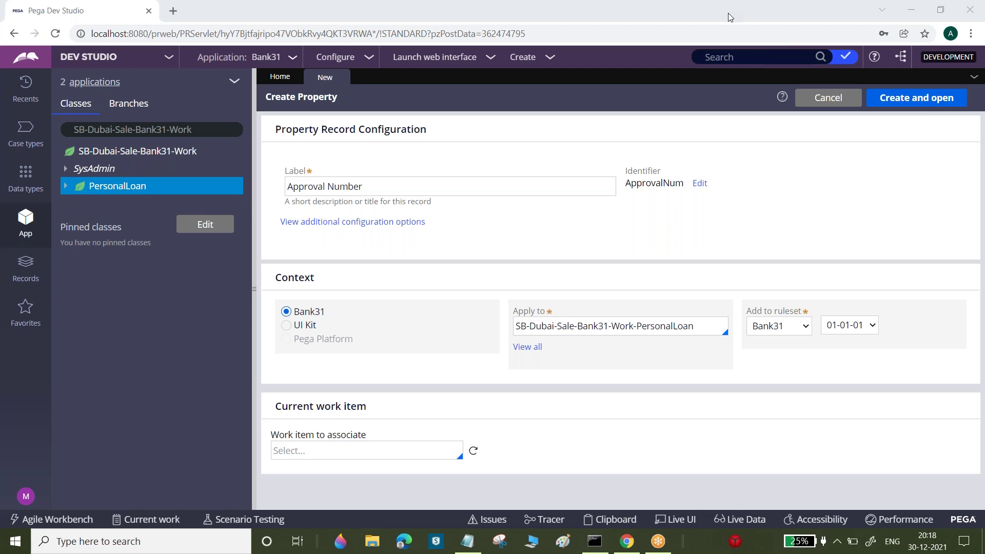
Open the Bank31 application definition, review the PegaRULES and UIKit built-on applications, then close it
{"action": "left_click", "coordinate": [282, 58]}
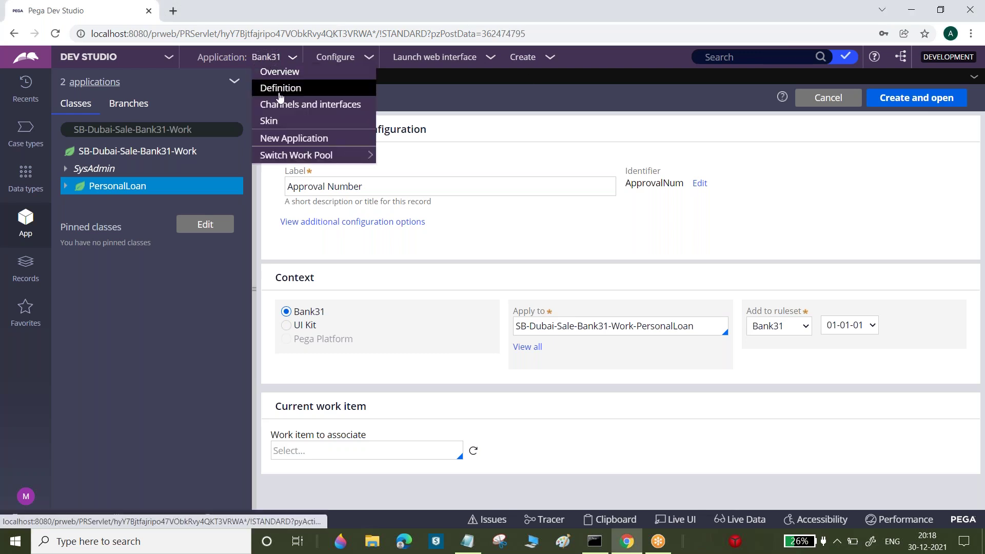
{"action": "left_click", "coordinate": [285, 89]}
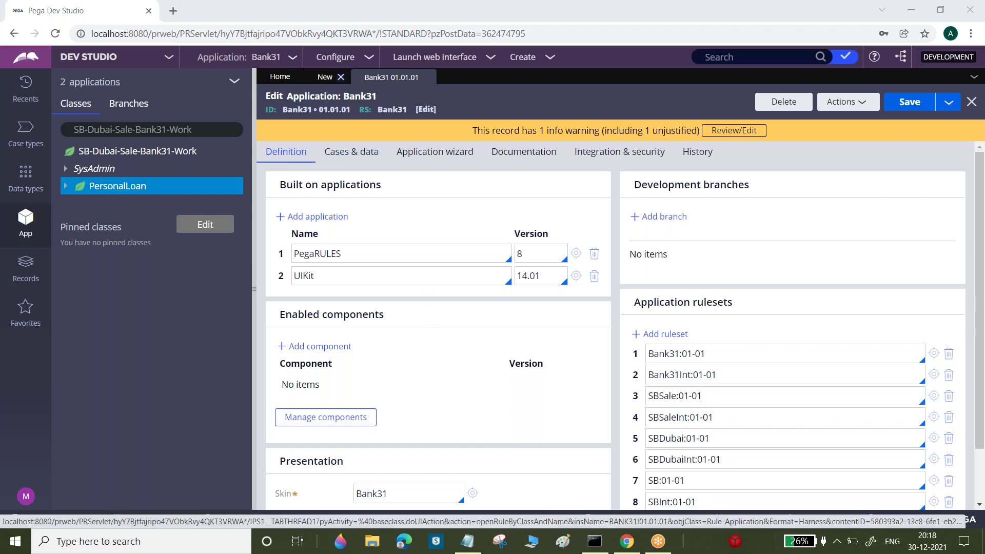
{"action": "left_click", "coordinate": [266, 57]}
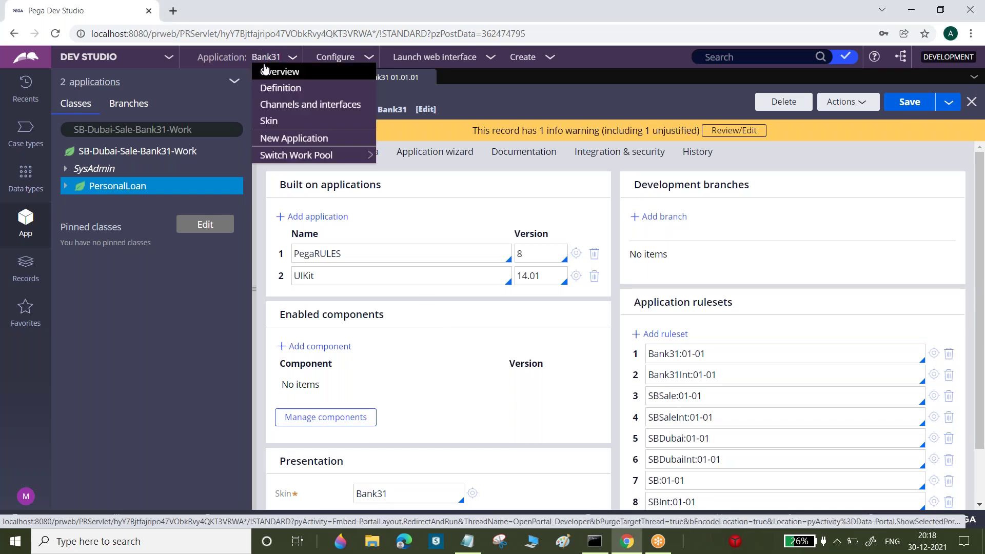
{"action": "left_click", "coordinate": [280, 89]}
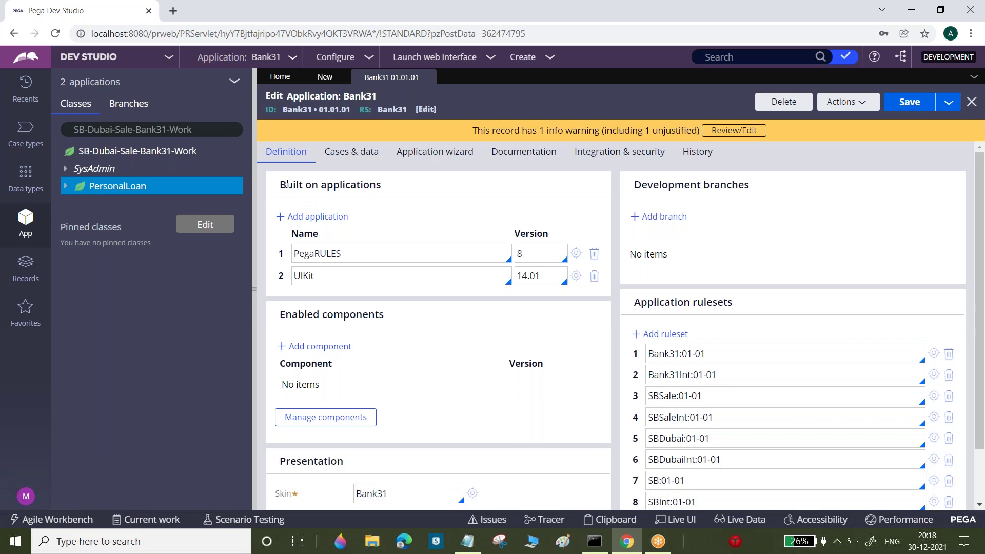
{"action": "left_click_drag", "start_coordinate": [280, 184], "coordinate": [392, 184]}
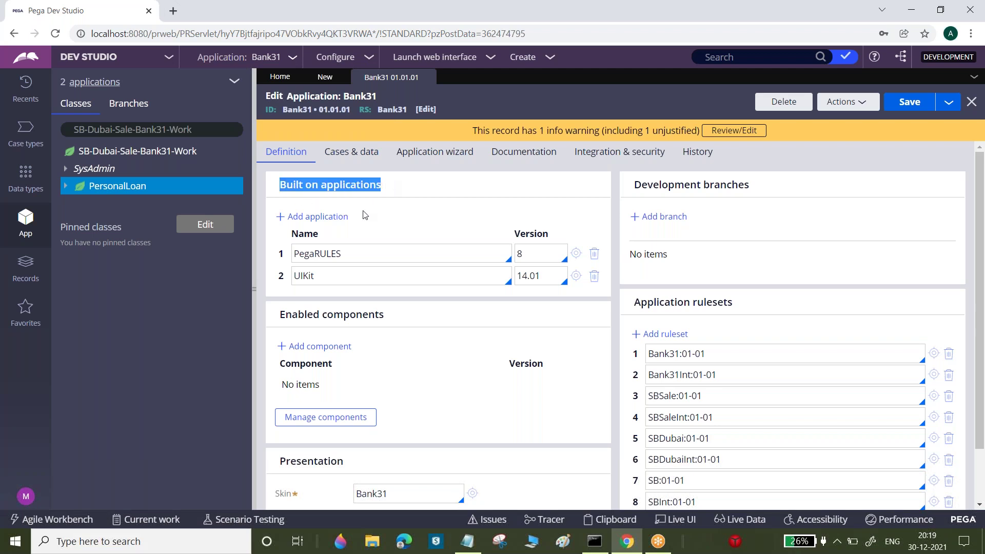
{"action": "left_click", "coordinate": [315, 255]}
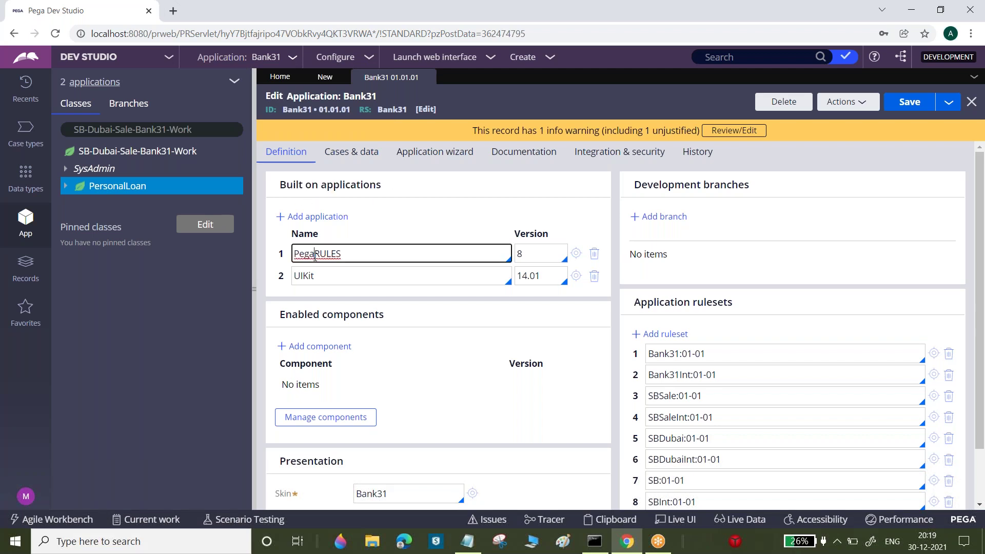
{"action": "double_click", "coordinate": [315, 254]}
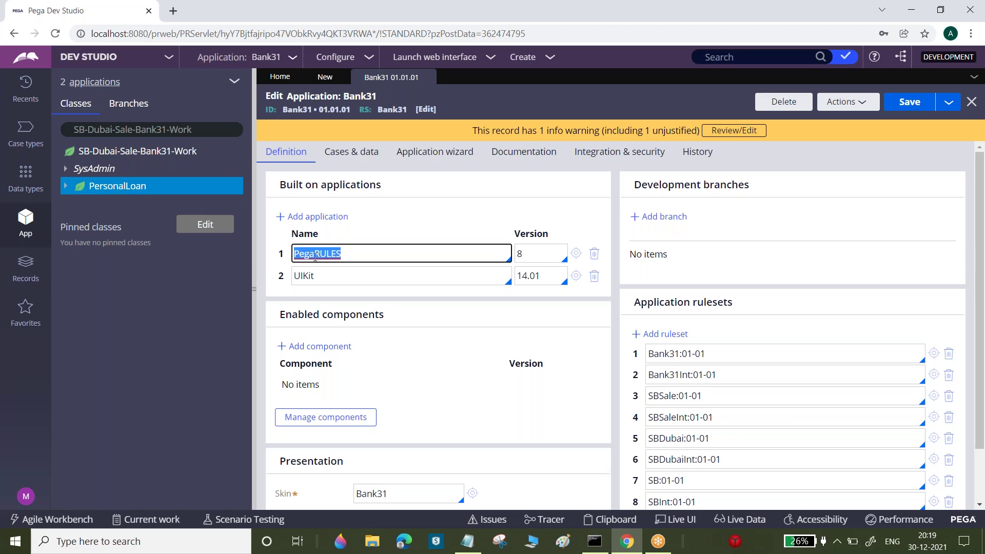
{"action": "left_click", "coordinate": [313, 276]}
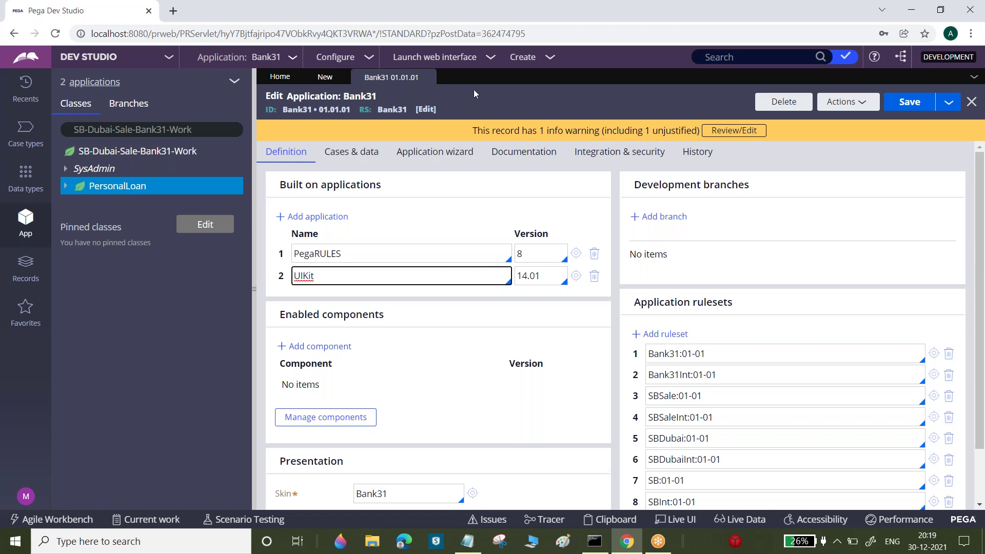
{"action": "left_click", "coordinate": [428, 77]}
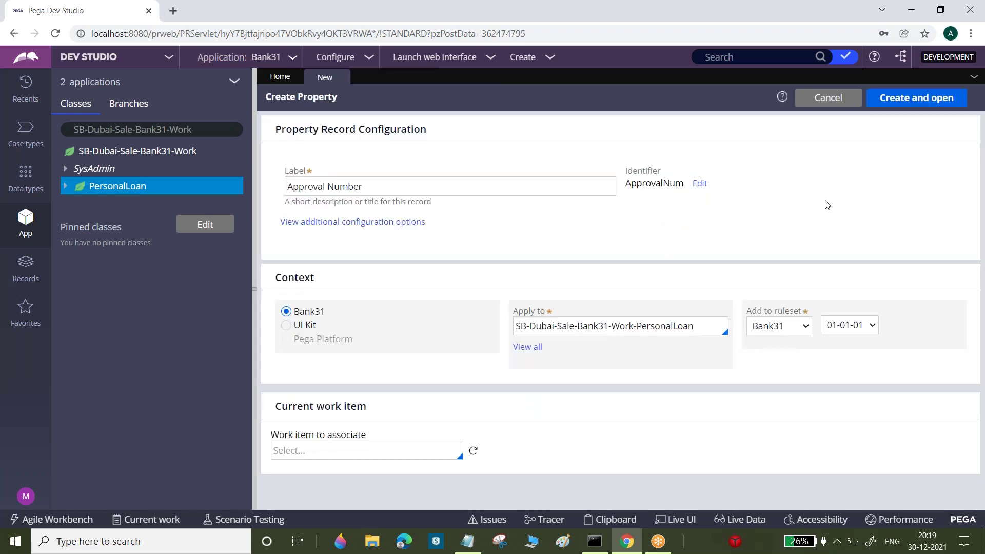
Create the Approval Number property, change its type from Text to Integer, and save it
{"action": "left_click", "coordinate": [914, 103]}
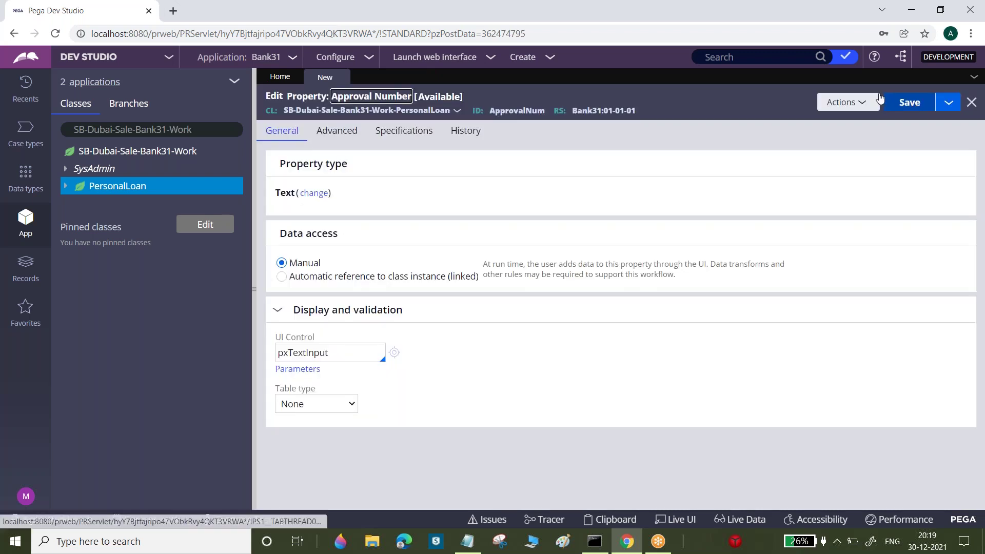
{"action": "left_click", "coordinate": [314, 194]}
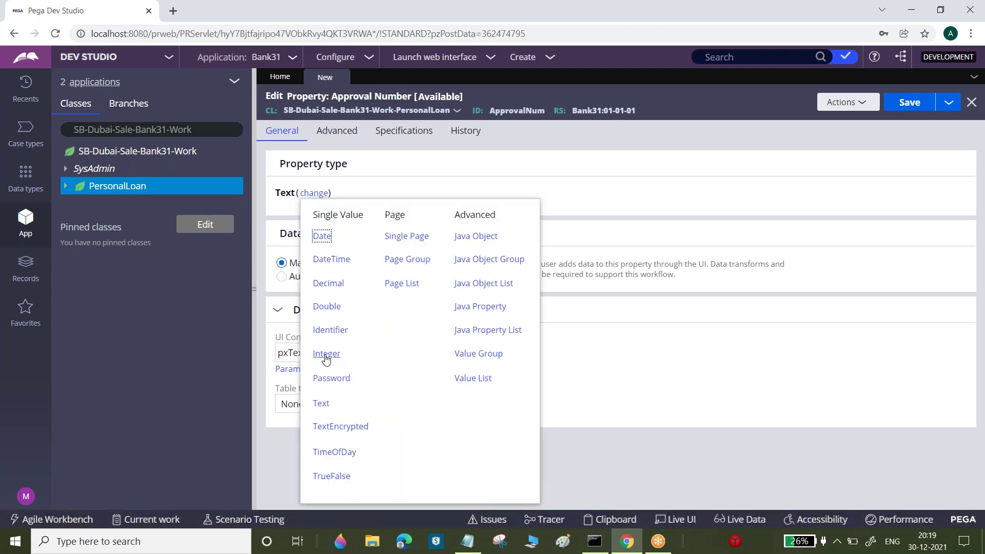
{"action": "left_click", "coordinate": [326, 354]}
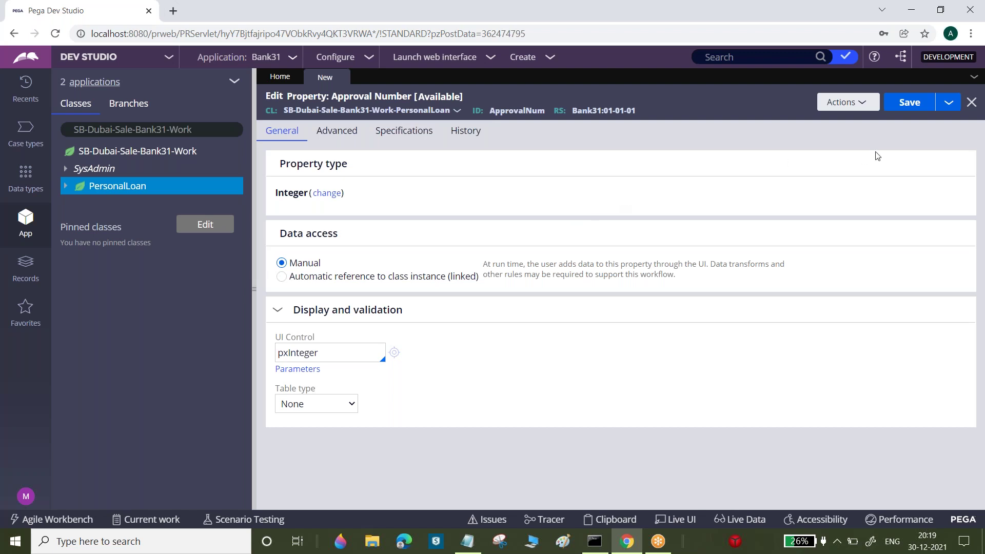
{"action": "left_click", "coordinate": [915, 106]}
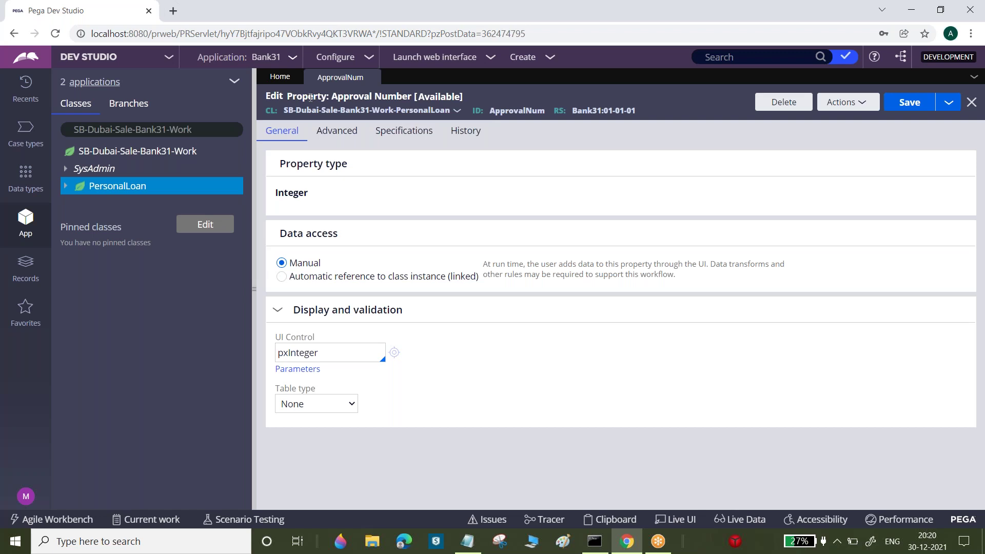
{"action": "left_click", "coordinate": [379, 99]}
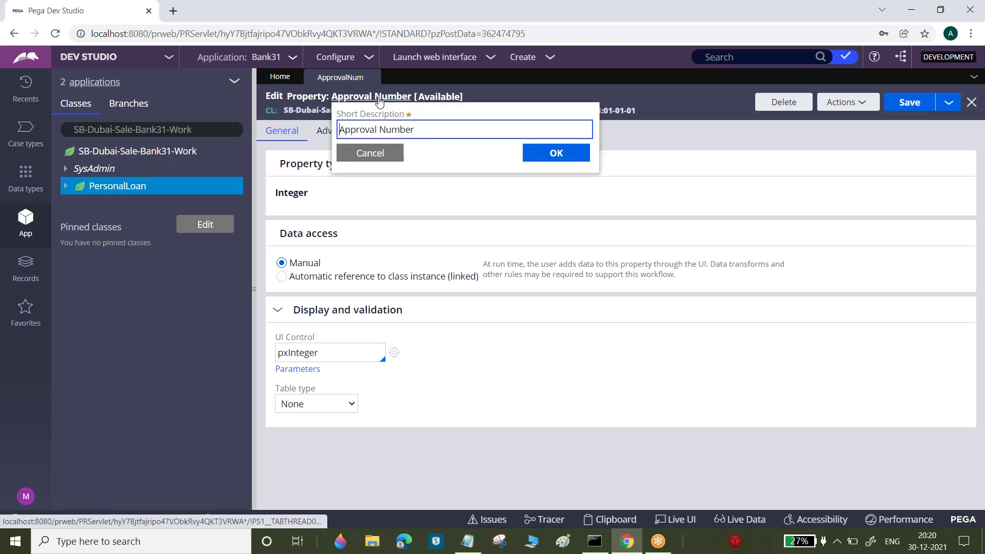
{"action": "double_click", "coordinate": [382, 129]}
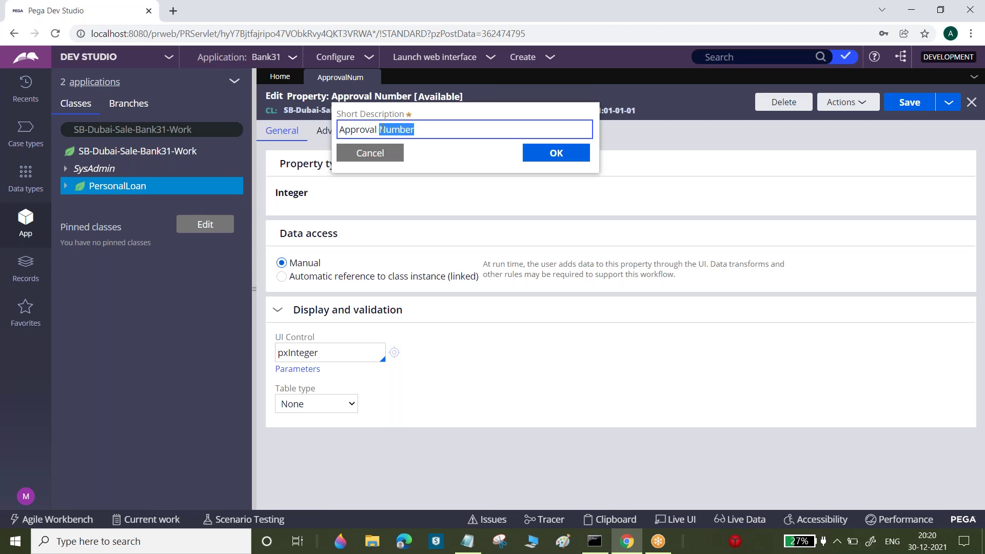
{"action": "left_click", "coordinate": [378, 153]}
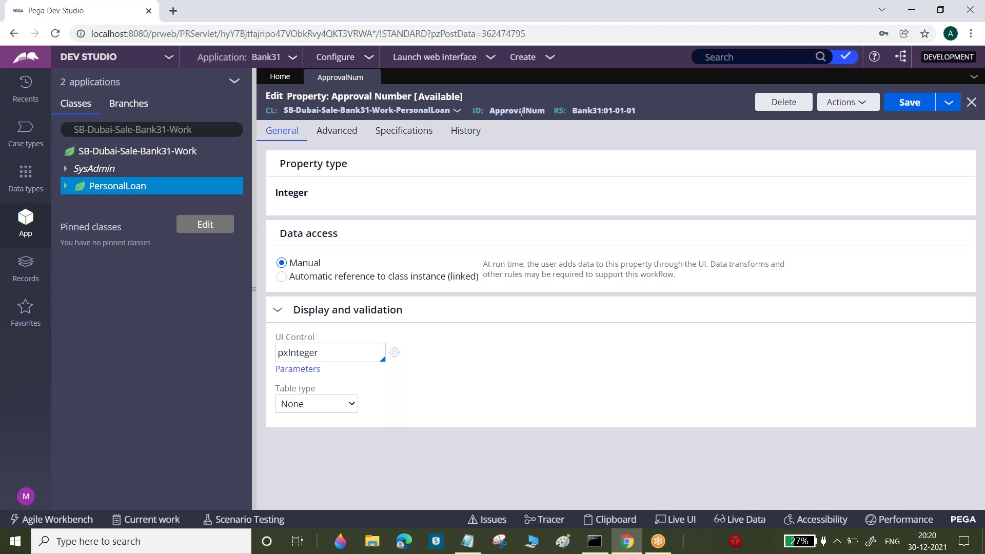
{"action": "double_click", "coordinate": [521, 112]}
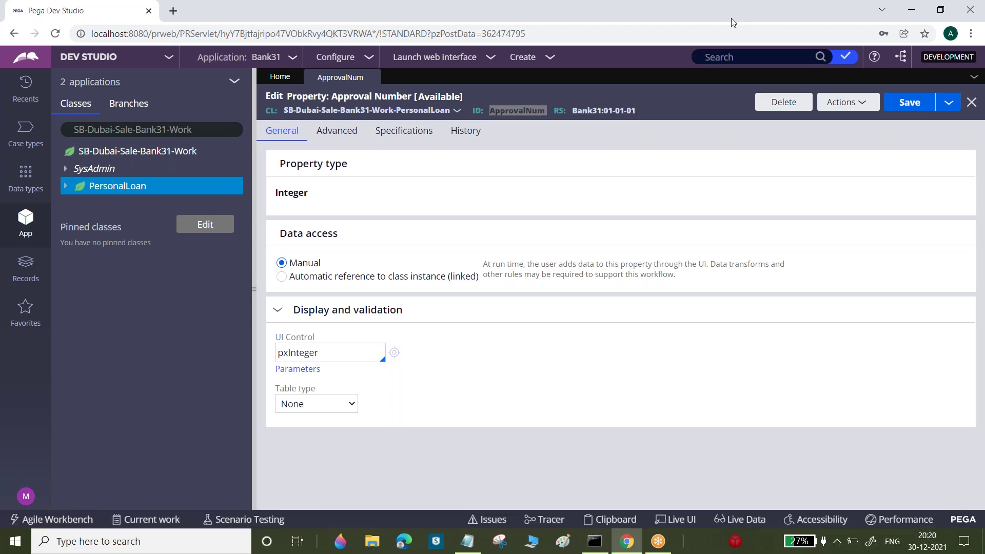
{"action": "left_click", "coordinate": [516, 115]}
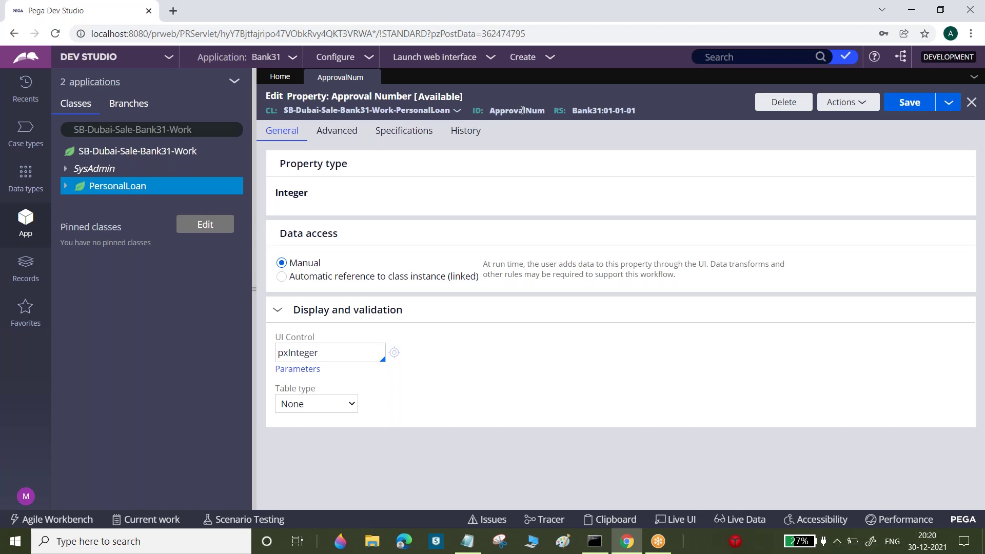
{"action": "left_click", "coordinate": [714, 58]}
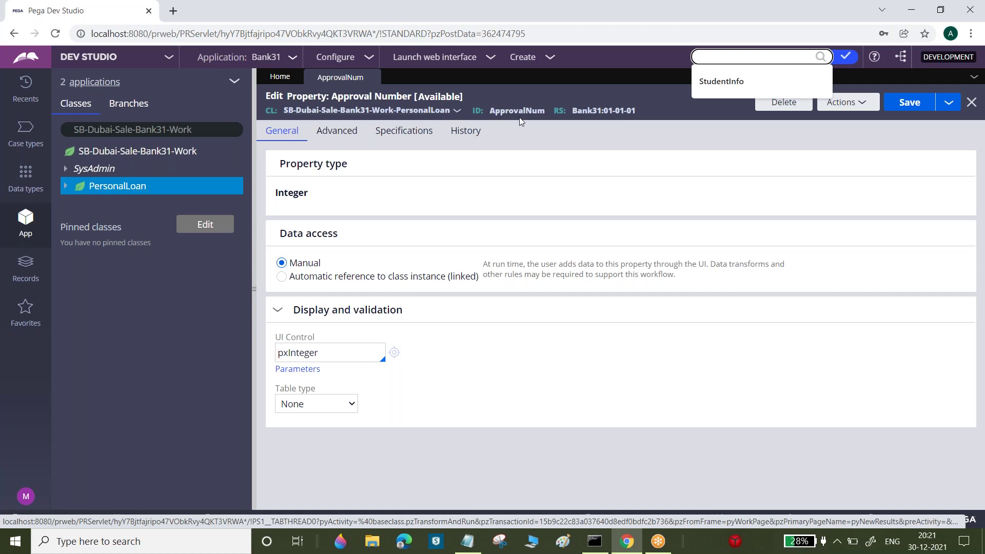
Show the property's PersonalLoan class in the App Explorer tree after briefly opening its class record
{"action": "left_click", "coordinate": [457, 112]}
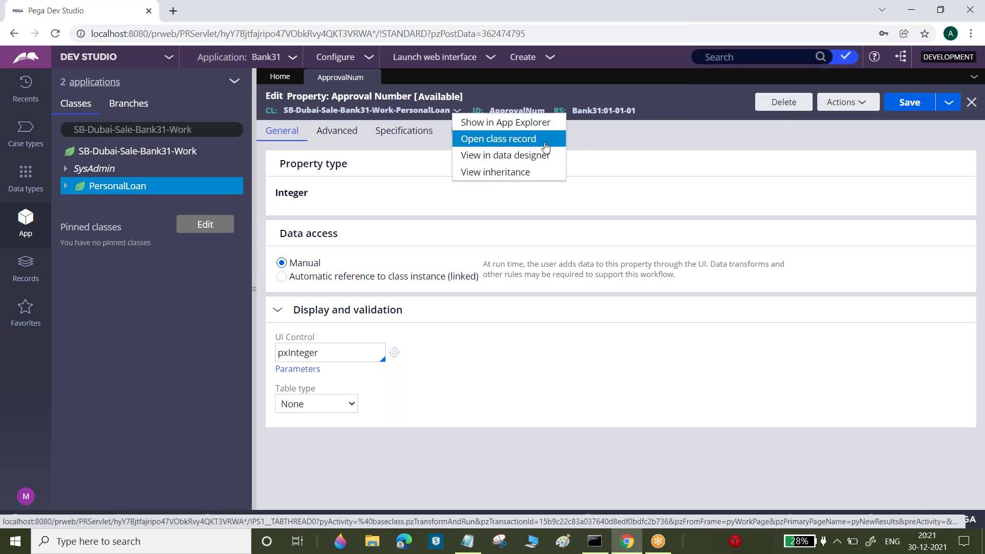
{"action": "left_click", "coordinate": [486, 140]}
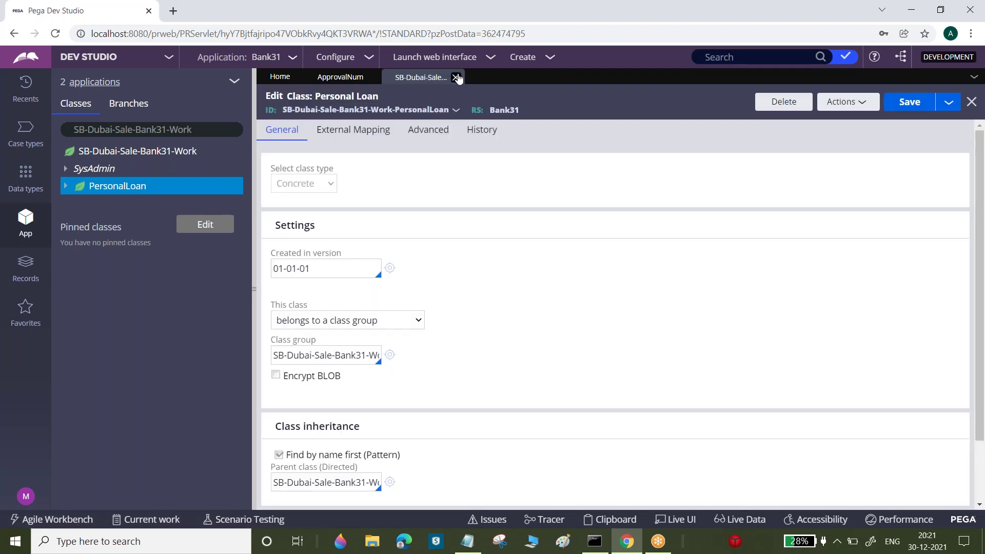
{"action": "left_click", "coordinate": [455, 77]}
{"action": "left_click", "coordinate": [456, 110]}
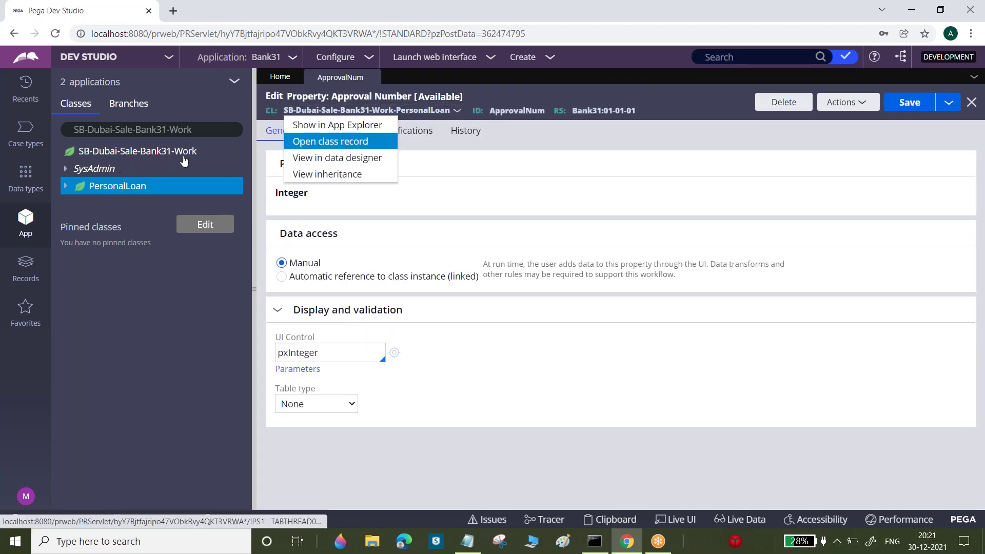
{"action": "left_click", "coordinate": [362, 126]}
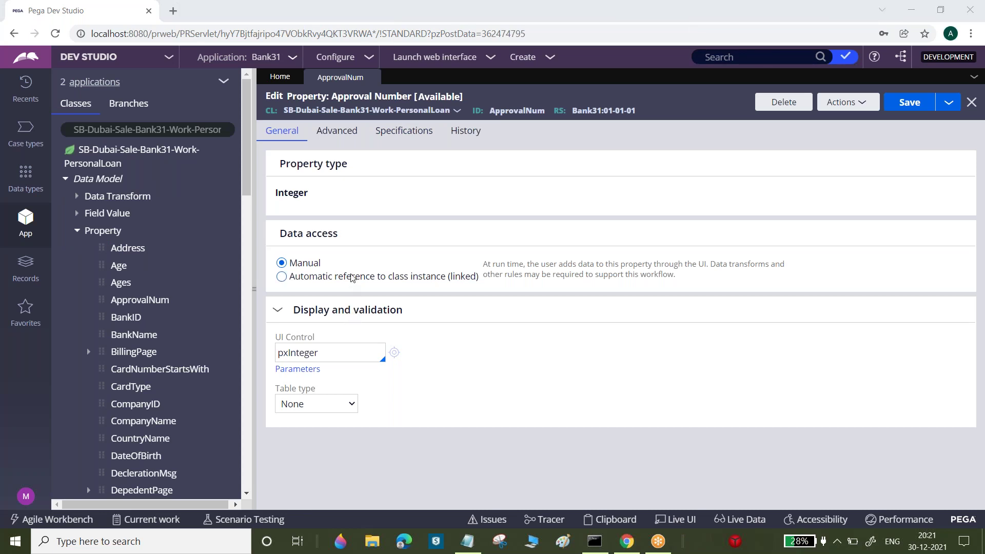
Highlight the notes' sentence on where created rules live, then open the property's Bank31 ruleset link
{"action": "left_click", "coordinate": [467, 542]}
{"action": "left_click_drag", "start_coordinate": [36, 82], "coordinate": [662, 109]}
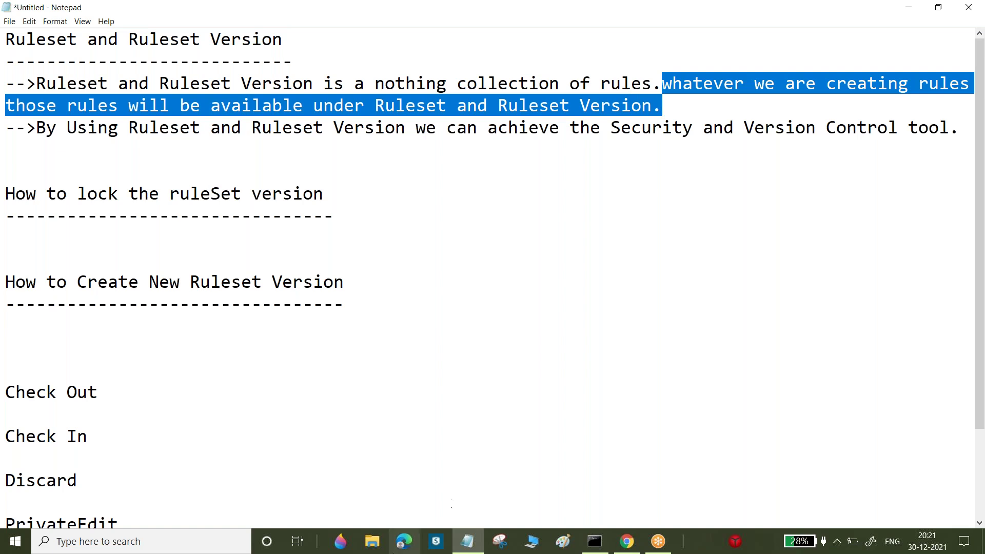
{"action": "key", "text": "alt+Tab"}
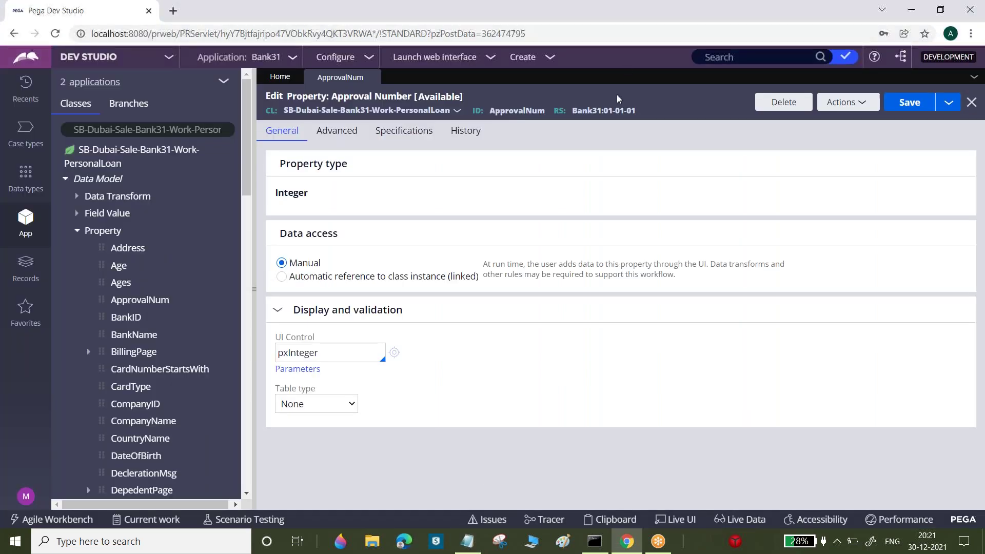
{"action": "left_click", "coordinate": [622, 117]}
Return to the Approval Number property and close the duplicate Bank31 ruleset tab
{"action": "left_click", "coordinate": [330, 78]}
{"action": "left_click", "coordinate": [621, 112]}
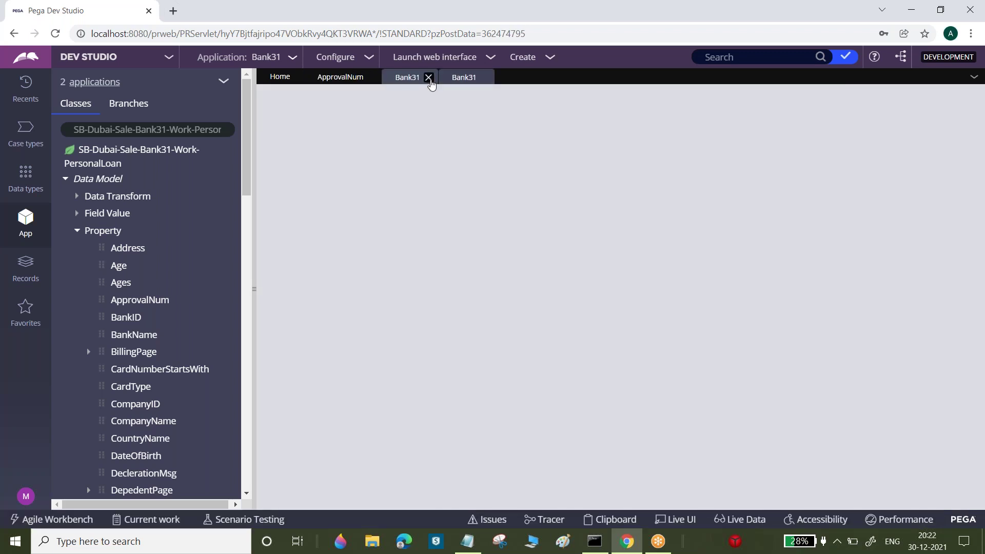
{"action": "left_click", "coordinate": [429, 77]}
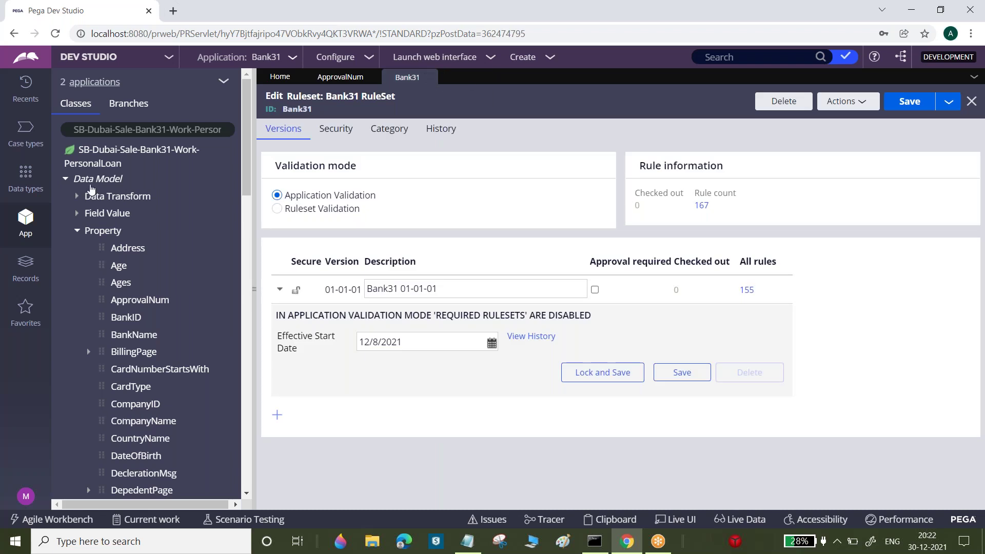
{"action": "left_click", "coordinate": [65, 179]}
Open the Bank31 ruleset through Records > SysAdmin > RuleSet
{"action": "left_click", "coordinate": [726, 58]}
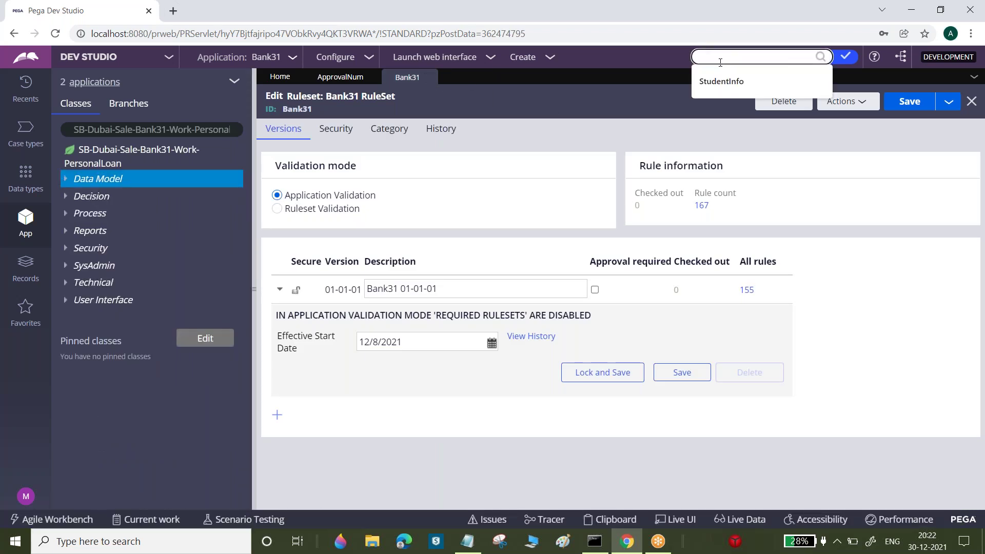
{"action": "left_click", "coordinate": [27, 275]}
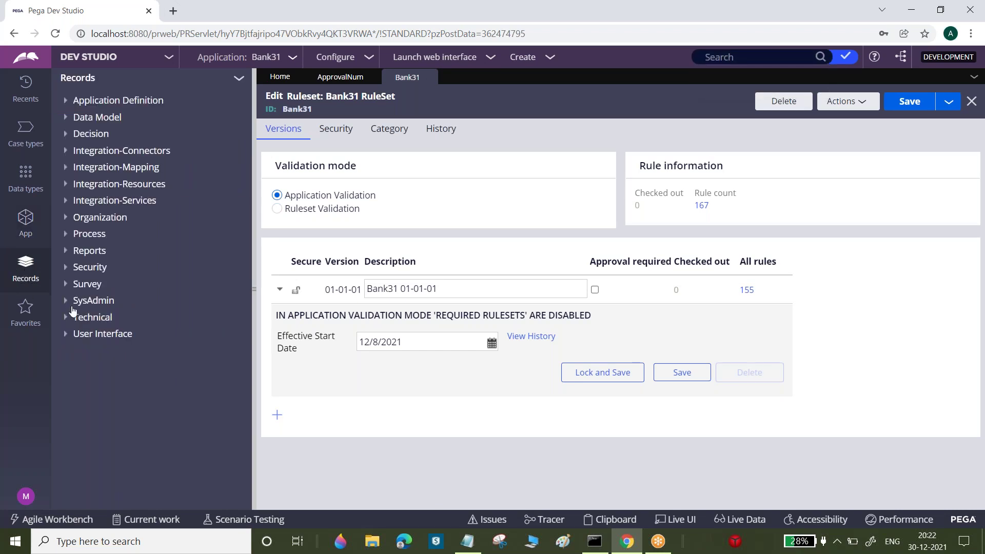
{"action": "left_click", "coordinate": [72, 301]}
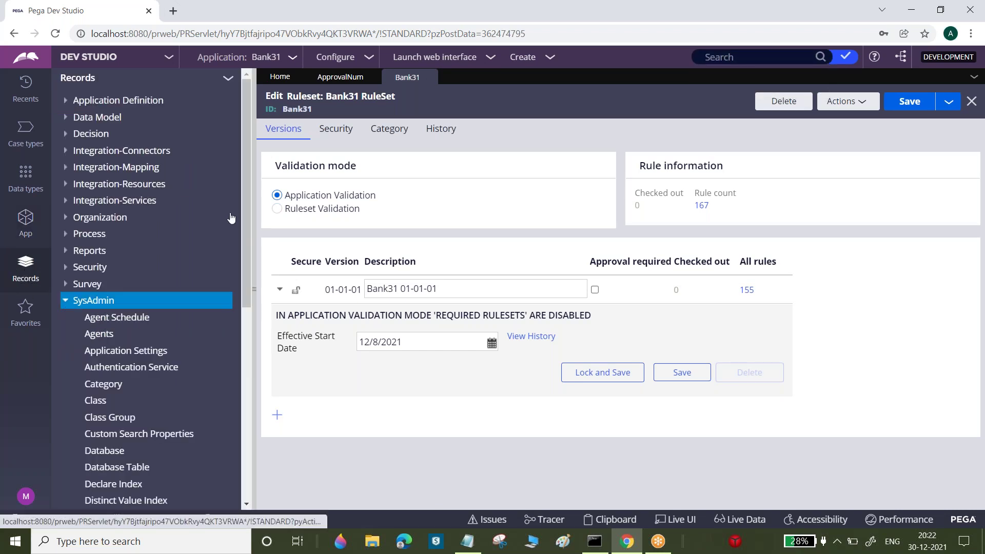
{"action": "left_click_drag", "start_coordinate": [248, 205], "coordinate": [249, 297]}
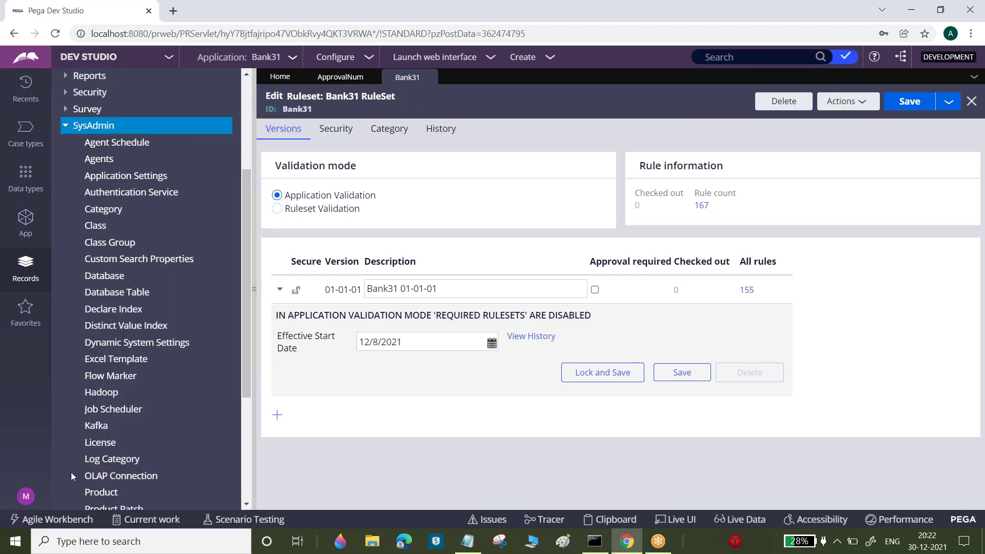
{"action": "left_click_drag", "start_coordinate": [244, 378], "coordinate": [246, 443]}
{"action": "left_click", "coordinate": [104, 470]}
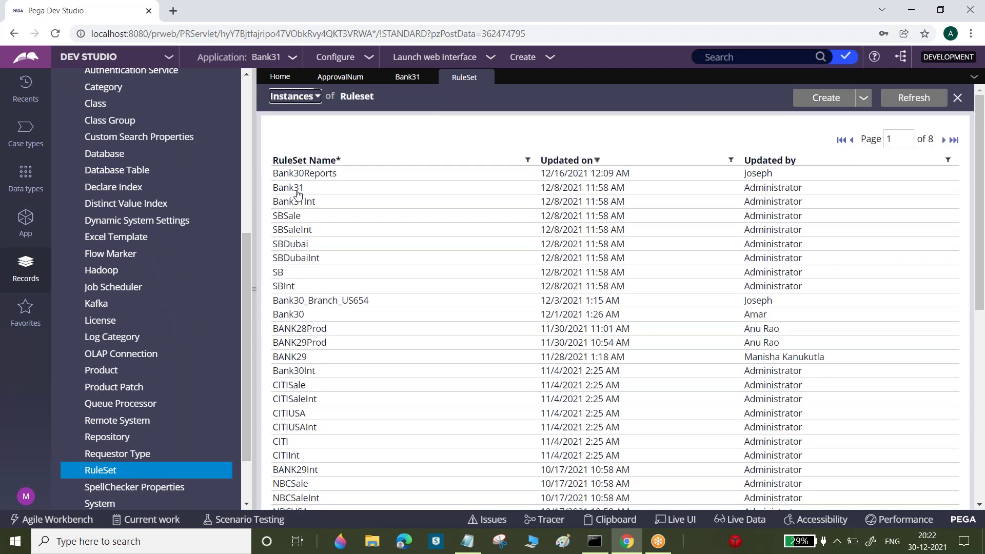
{"action": "left_click", "coordinate": [296, 190]}
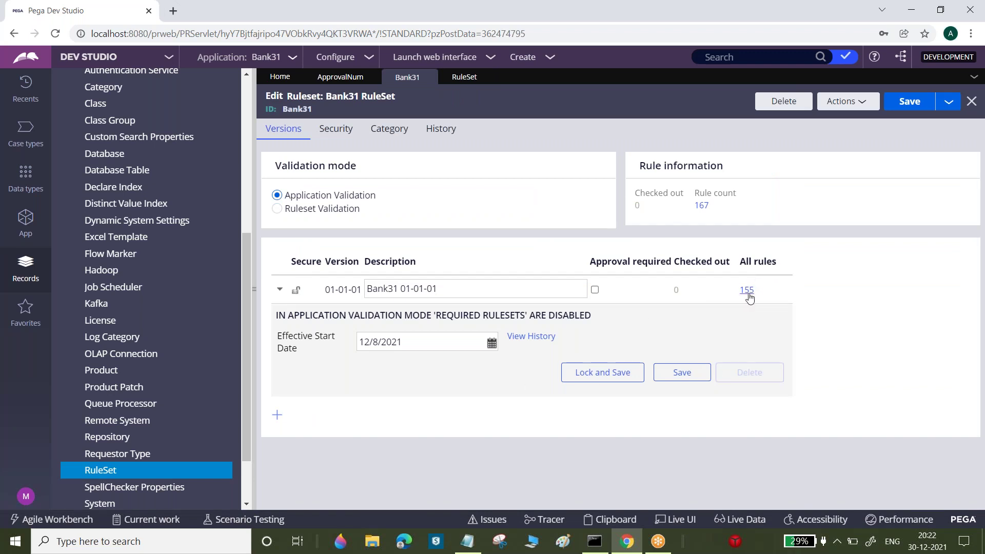
List the 155 rules stored in ruleset version Bank31 01-01-01
{"action": "left_click_drag", "start_coordinate": [739, 265], "coordinate": [782, 263]}
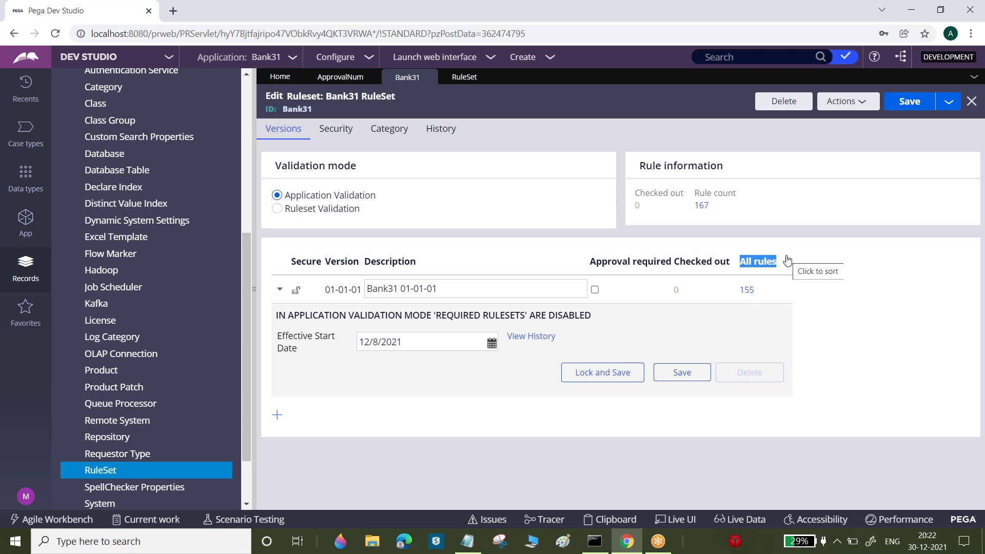
{"action": "left_click", "coordinate": [746, 290]}
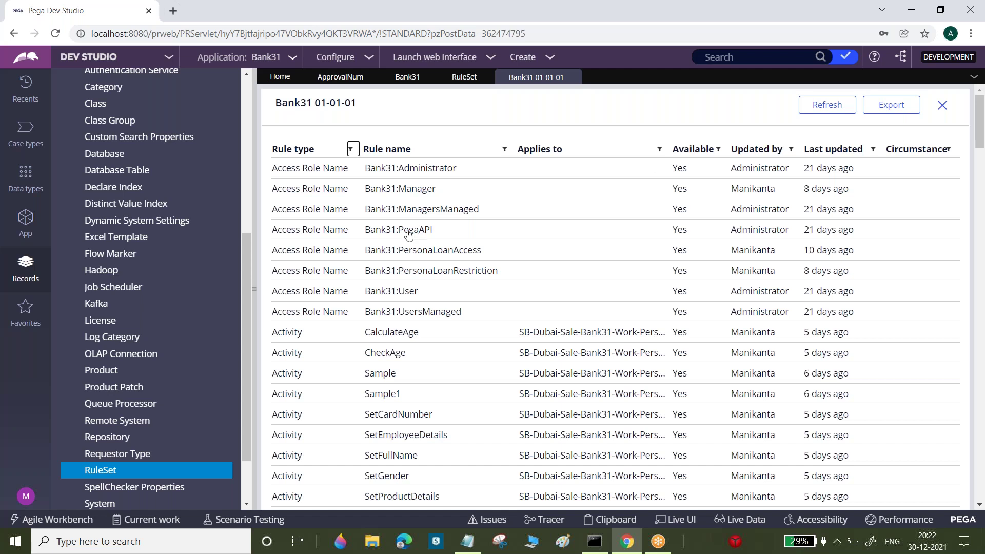
{"action": "left_click", "coordinate": [253, 252]}
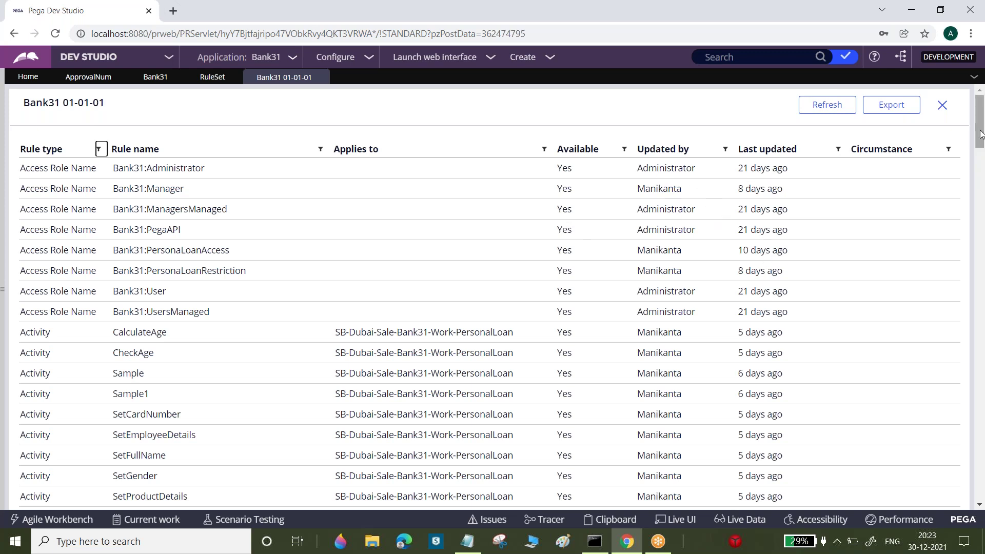
{"action": "mouse_move", "coordinate": [980, 127]}
{"action": "left_mouse_down"}
{"action": "mouse_move", "coordinate": [983, 446]}
{"action": "mouse_move", "coordinate": [982, 123]}
{"action": "left_mouse_up"}
{"action": "left_click", "coordinate": [321, 77]}
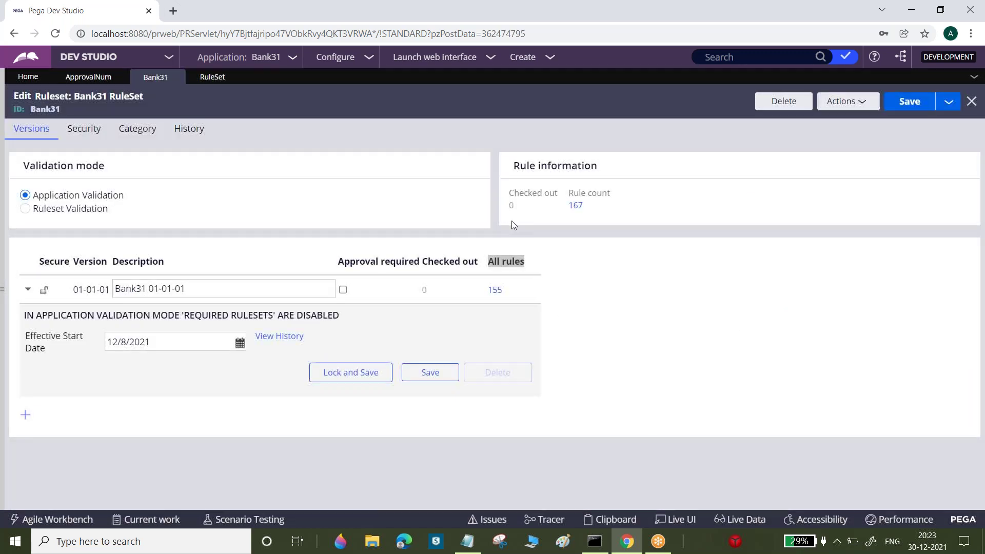
{"action": "left_click", "coordinate": [499, 295]}
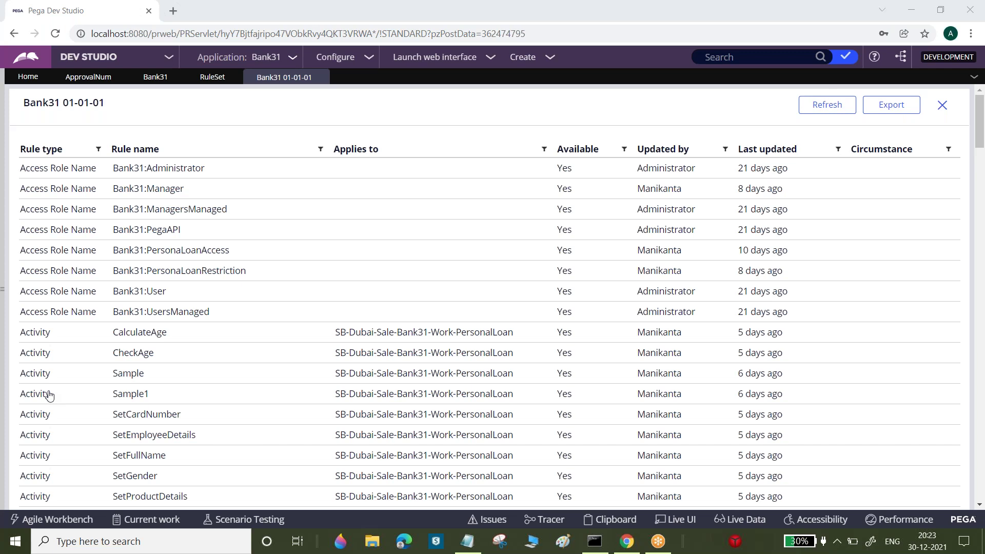
{"action": "left_click_drag", "start_coordinate": [983, 150], "coordinate": [980, 78]}
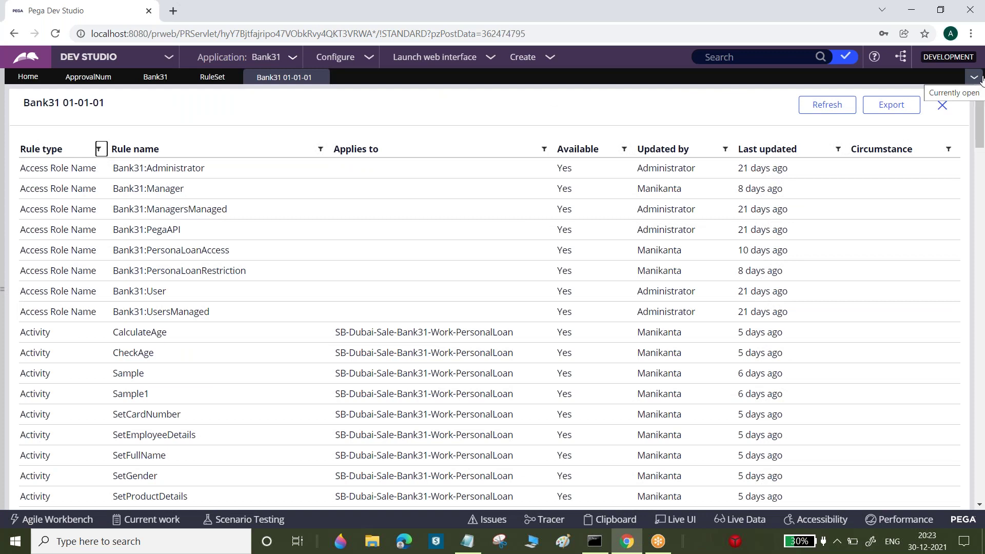
{"action": "left_click", "coordinate": [324, 77]}
Compare the notes' first definition sentence with the Bank31 01-01-01 version description, ending in Notepad
{"action": "left_click", "coordinate": [468, 542]}
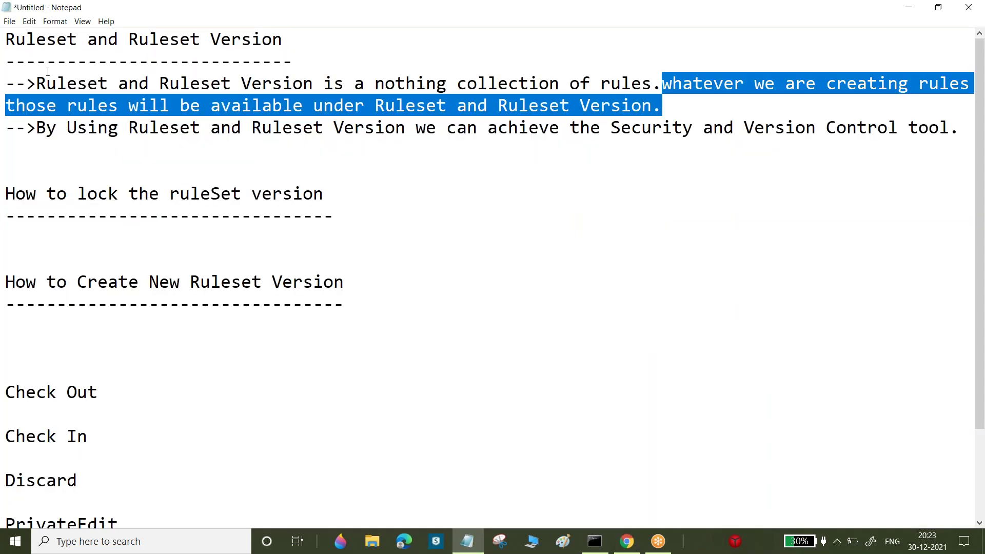
{"action": "left_click_drag", "start_coordinate": [35, 83], "coordinate": [660, 103]}
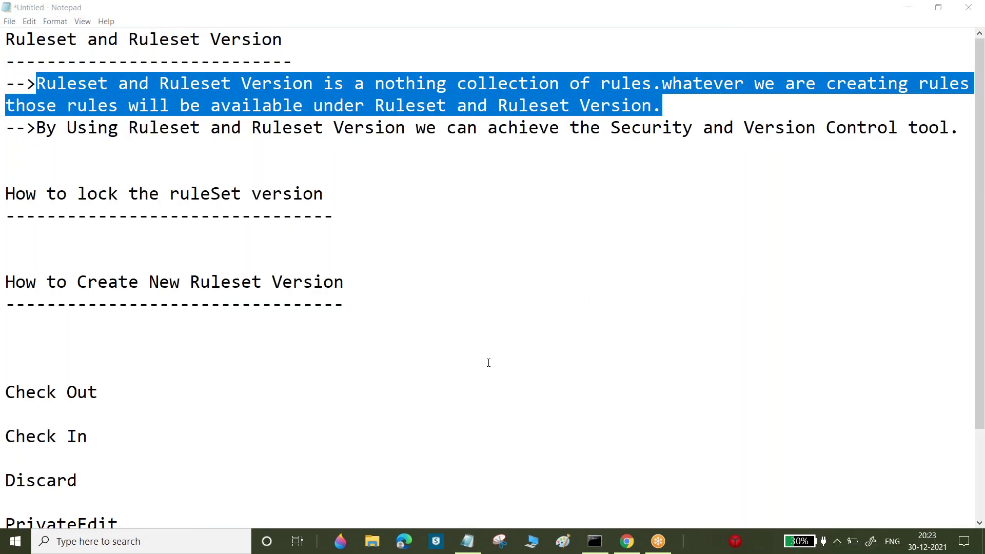
{"action": "key", "text": "alt+Tab"}
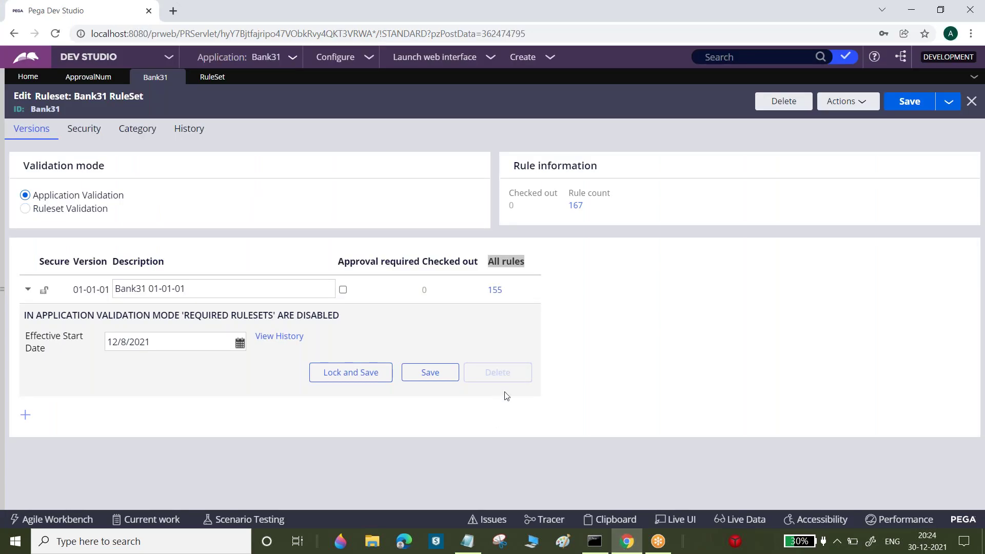
{"action": "left_click", "coordinate": [630, 547]}
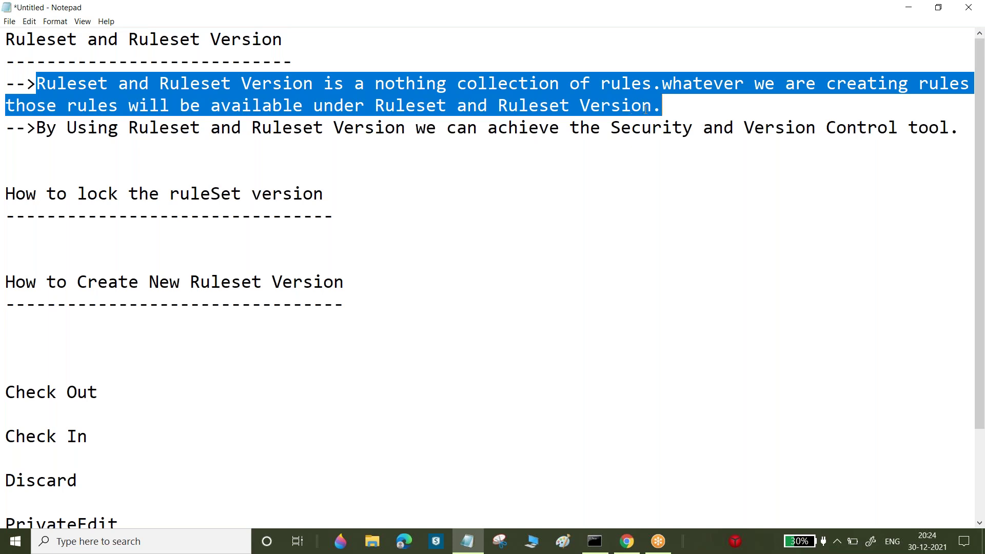
{"action": "left_click", "coordinate": [627, 545]}
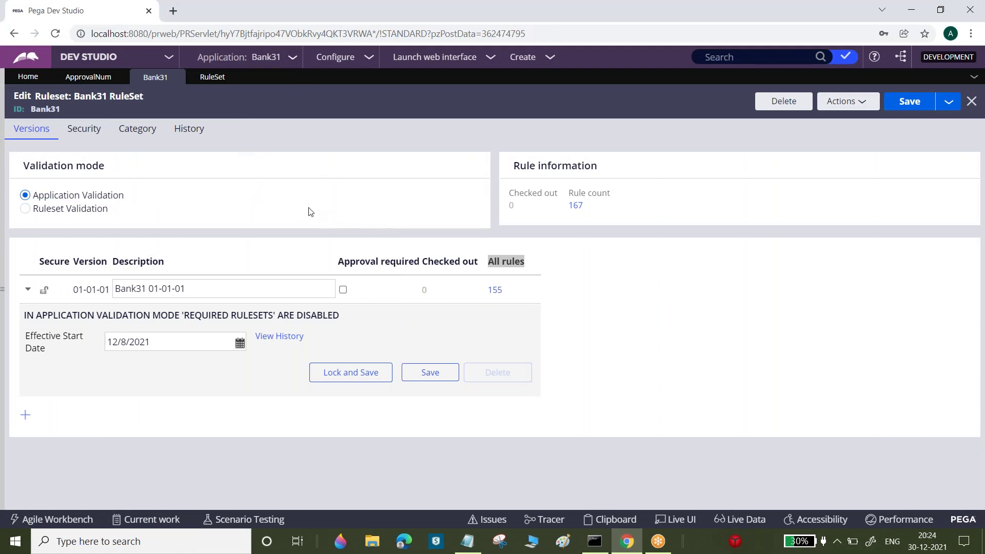
{"action": "triple_click", "coordinate": [154, 289]}
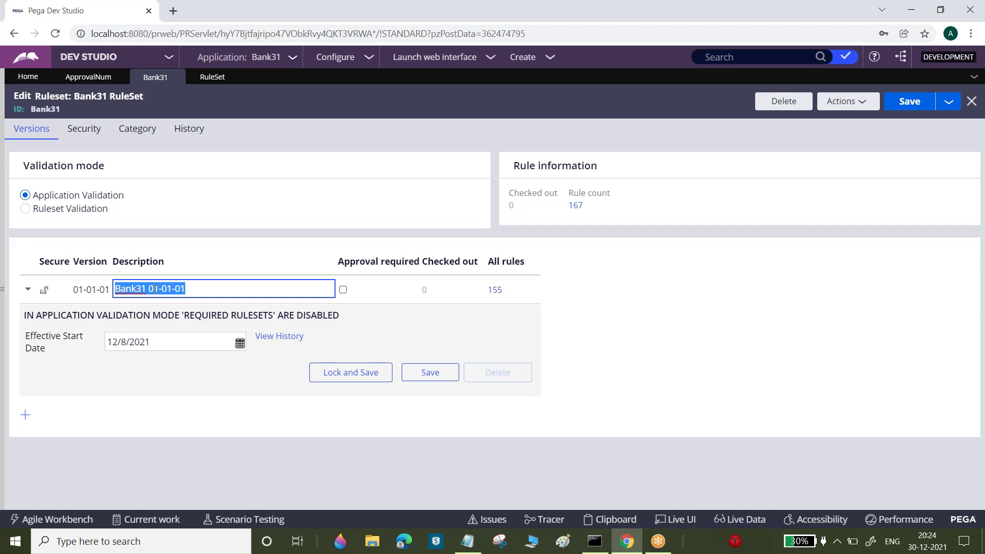
{"action": "left_click", "coordinate": [468, 541]}
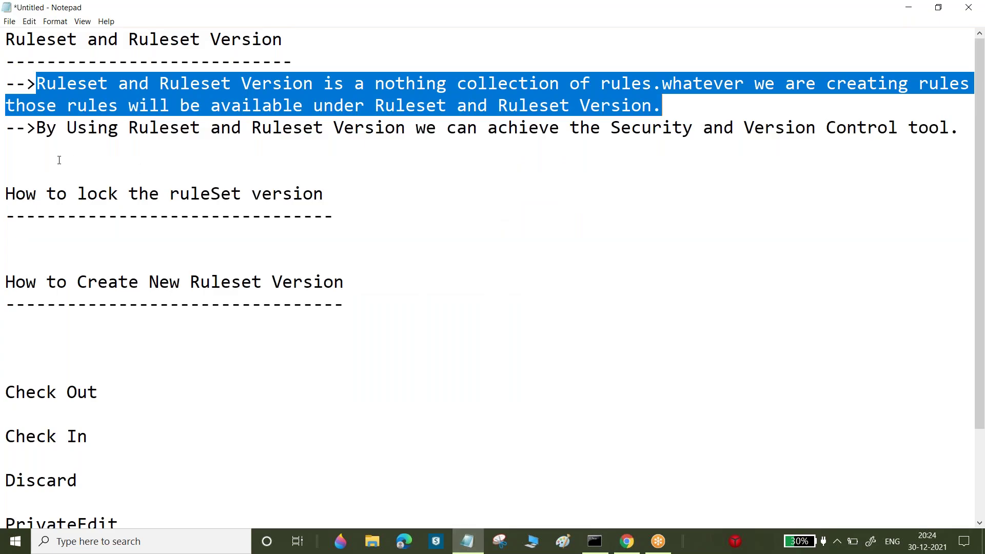
{"action": "left_click", "coordinate": [59, 159]}
Add a new heading line 'Techincal Document' below the notes
{"action": "key", "text": "Return"}
{"action": "key", "text": "Return"}
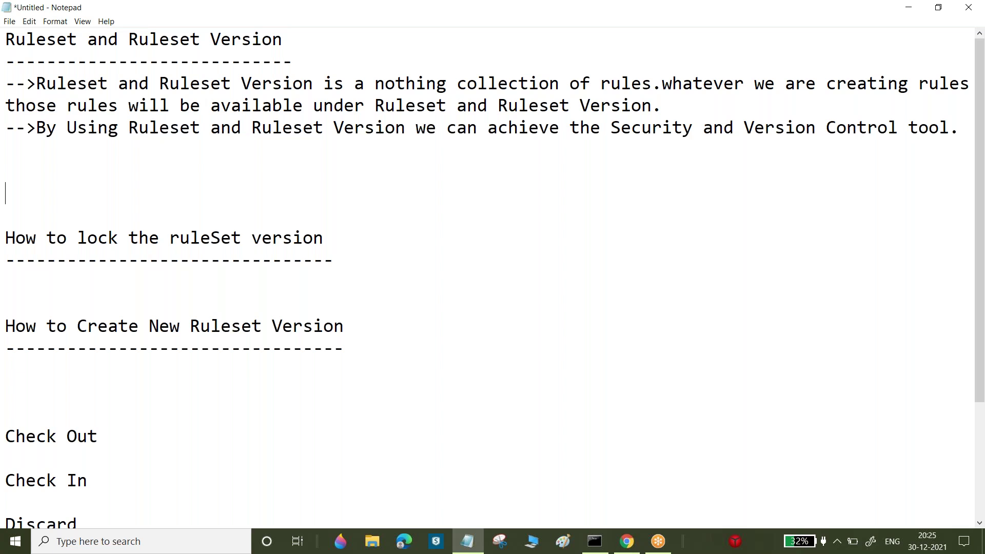
{"action": "type", "text": "D"}
{"action": "key", "text": "BackSpace"}
{"action": "type", "text": "Techincal D"}
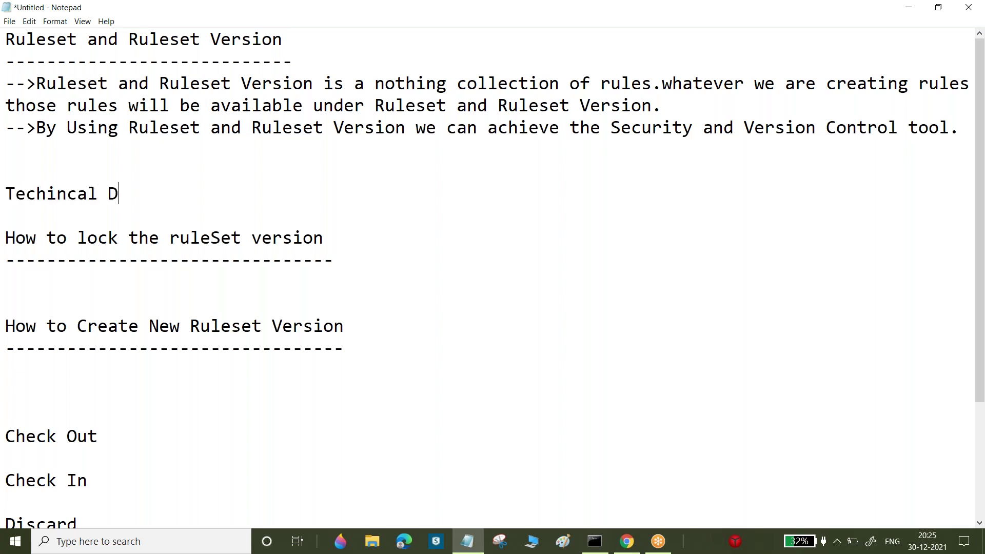
{"action": "type", "text": "ocument"}
{"action": "key", "text": "Return"}
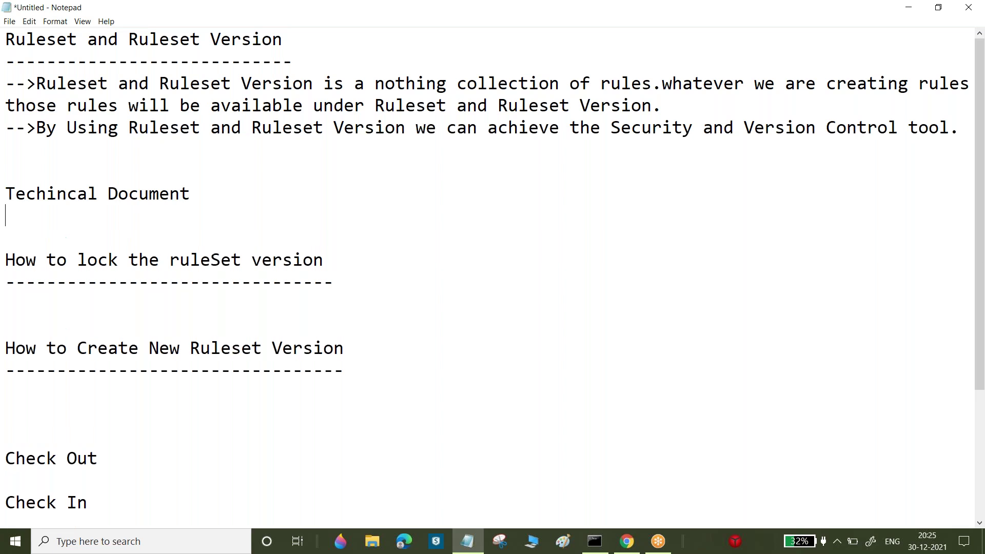
Change the heading to 'Project Document' and add an empty line beneath it
{"action": "left_click_drag", "start_coordinate": [7, 190], "coordinate": [203, 191]}
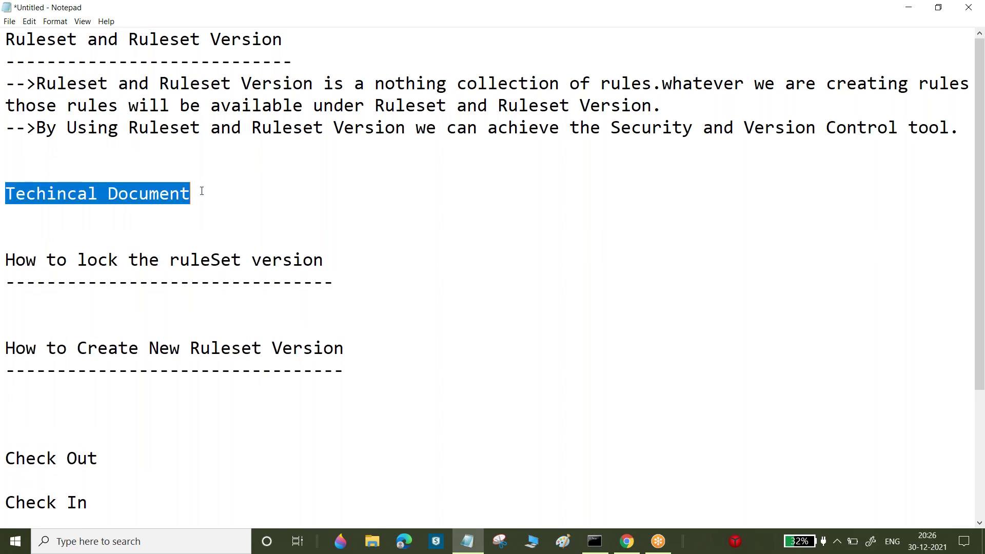
{"action": "left_click", "coordinate": [98, 193]}
{"action": "left_click_drag", "start_coordinate": [99, 194], "coordinate": [4, 188]}
{"action": "type", "text": "Project"}
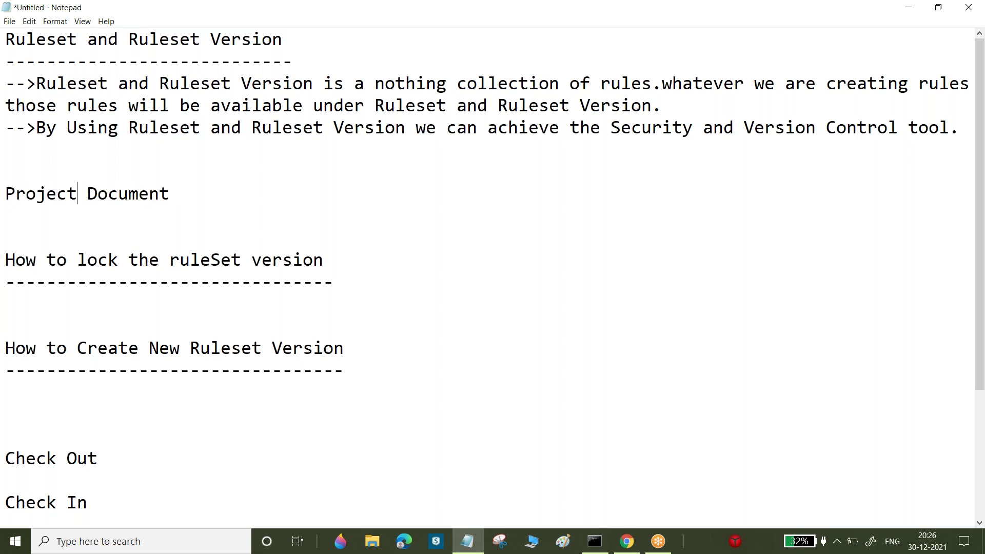
{"action": "left_click_drag", "start_coordinate": [170, 194], "coordinate": [6, 195]}
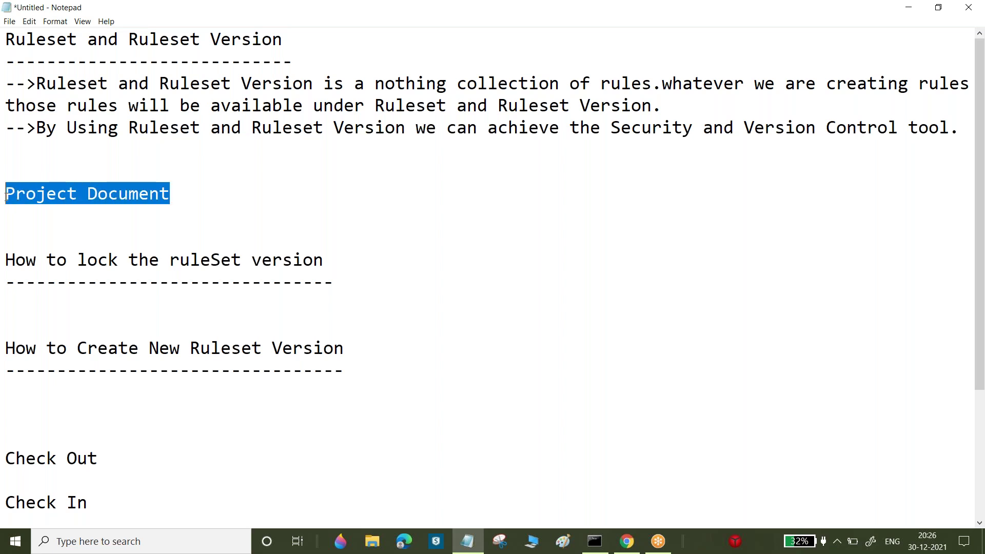
{"action": "left_click", "coordinate": [186, 194]}
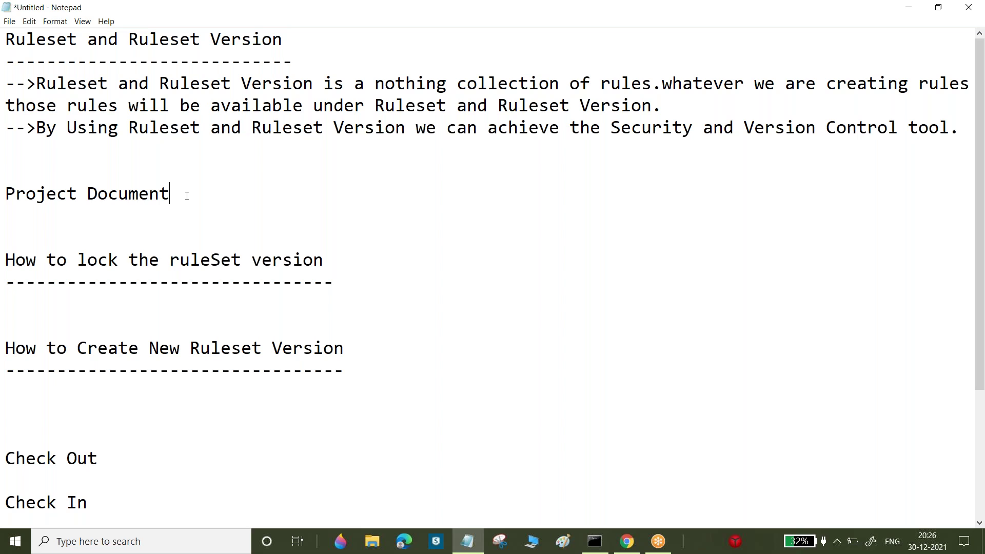
{"action": "key", "text": "Return"}
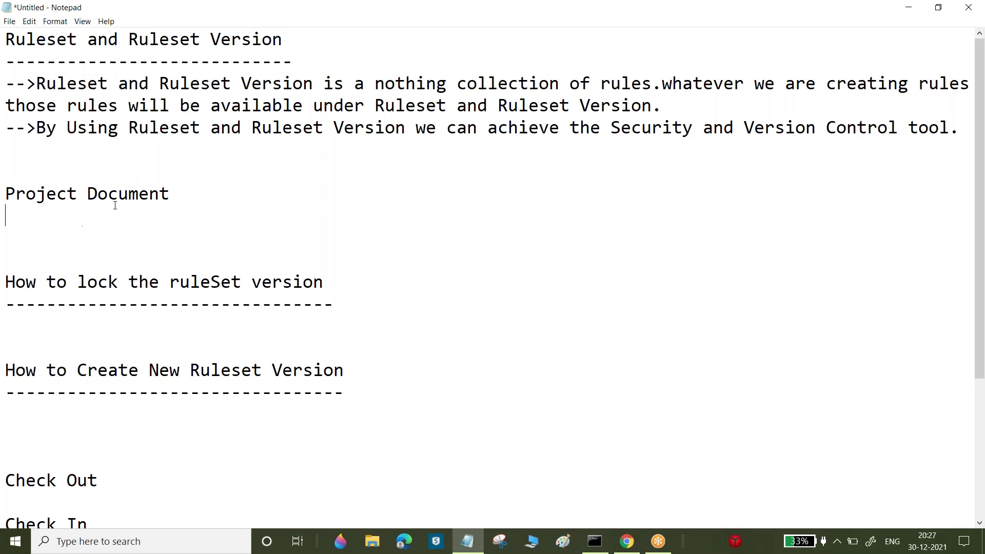
Rename the line to 'Project Documentv1' and copy it
{"action": "left_click_drag", "start_coordinate": [170, 198], "coordinate": [56, 198]}
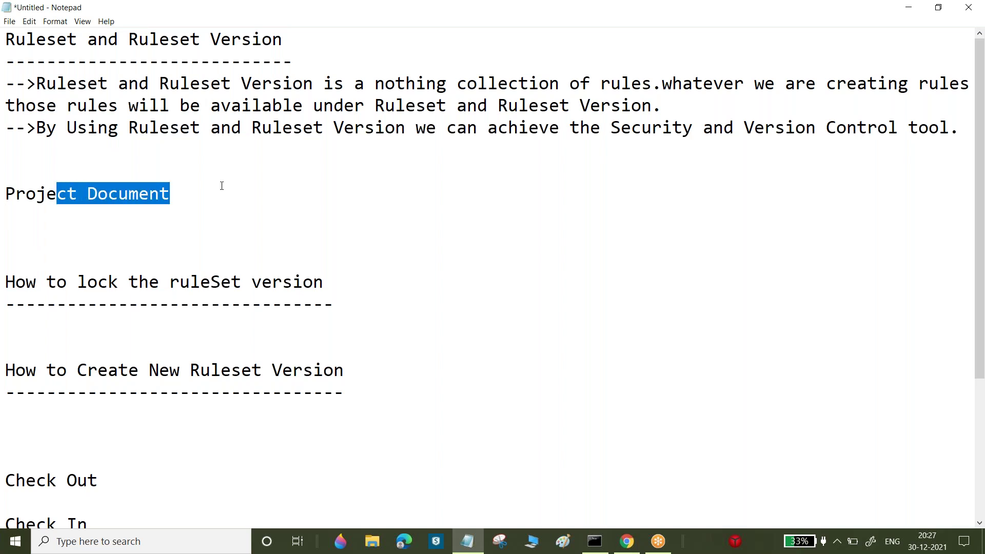
{"action": "left_click", "coordinate": [189, 196]}
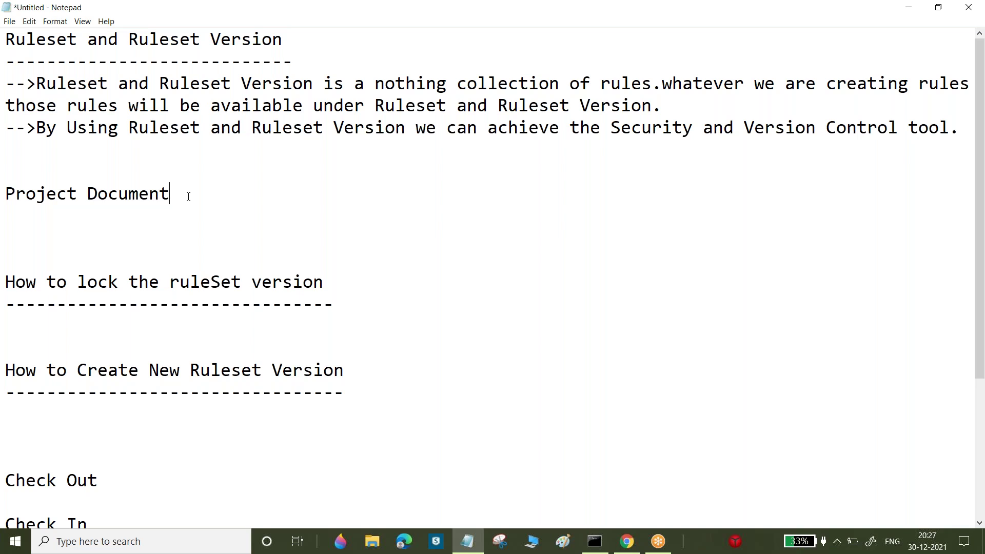
{"action": "type", "text": "v1"}
{"action": "left_click", "coordinate": [5, 193]}
{"action": "left_click_drag", "start_coordinate": [6, 193], "coordinate": [193, 202]}
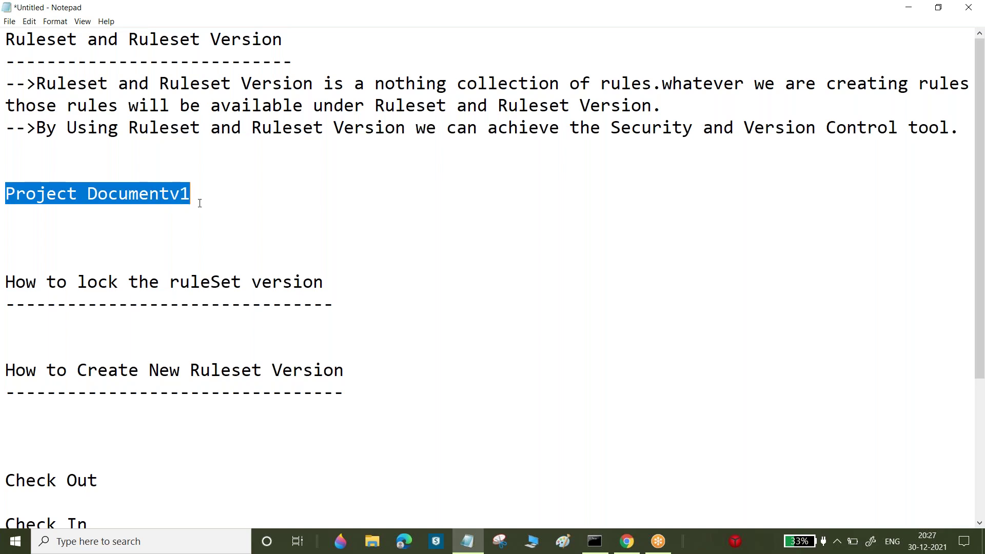
{"action": "key", "text": "ctrl+c"}
Paste two copies below, making them 'Project Documentv1.1' and 'Project Documentv1.2'
{"action": "left_click", "coordinate": [199, 203]}
{"action": "key", "text": "Return"}
{"action": "key", "text": "ctrl+v"}
{"action": "type", "text": ".1"}
{"action": "key", "text": "Return"}
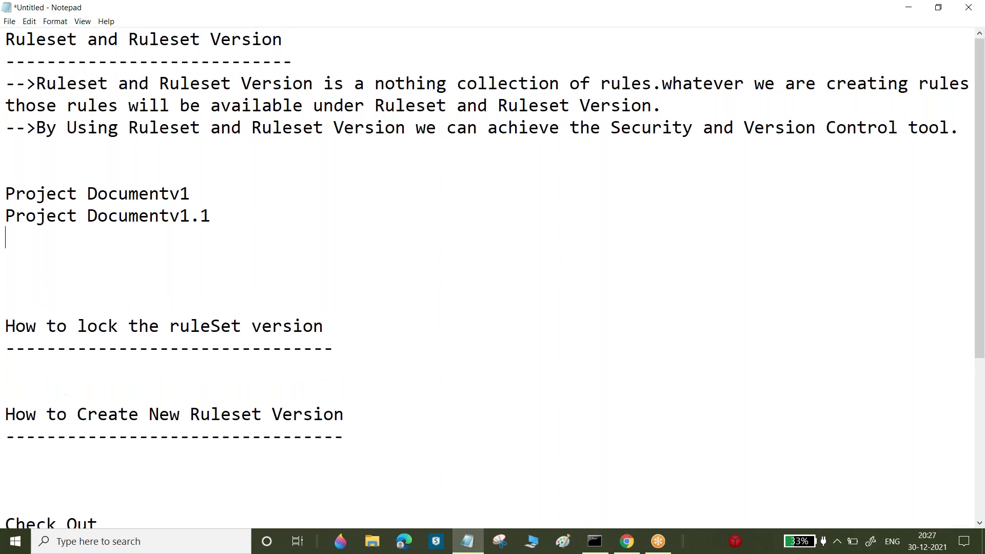
{"action": "key", "text": "ctrl+v"}
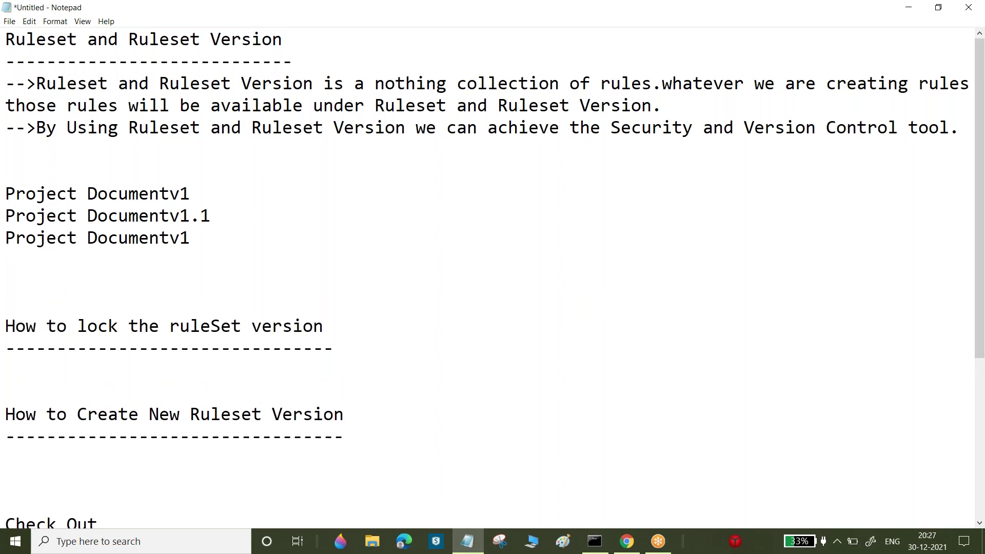
{"action": "type", "text": ".3"}
{"action": "key", "text": "BackSpace"}
{"action": "type", "text": "2"}
{"action": "key", "text": "shift+Left"}
Highlight the v1, v1.1 and v1.2 version numbers on the three lines
{"action": "left_click_drag", "start_coordinate": [193, 234], "coordinate": [5, 192]}
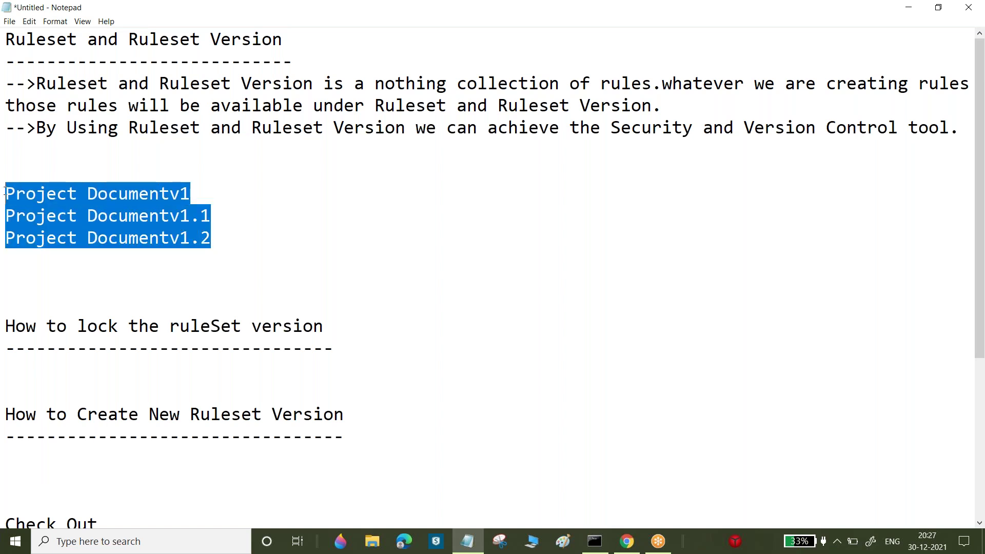
{"action": "left_click", "coordinate": [248, 242]}
{"action": "left_click_drag", "start_coordinate": [230, 248], "coordinate": [129, 215]}
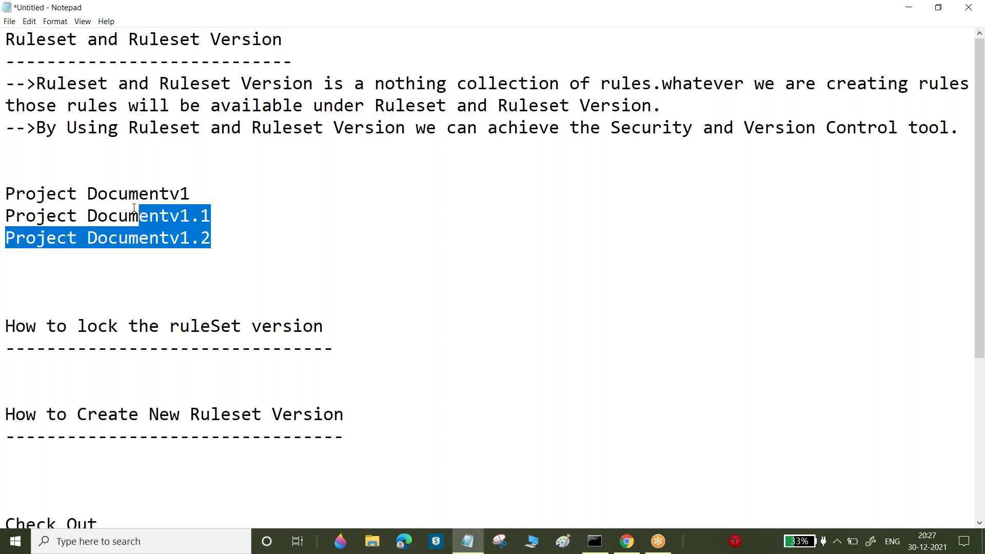
{"action": "left_click", "coordinate": [205, 215]}
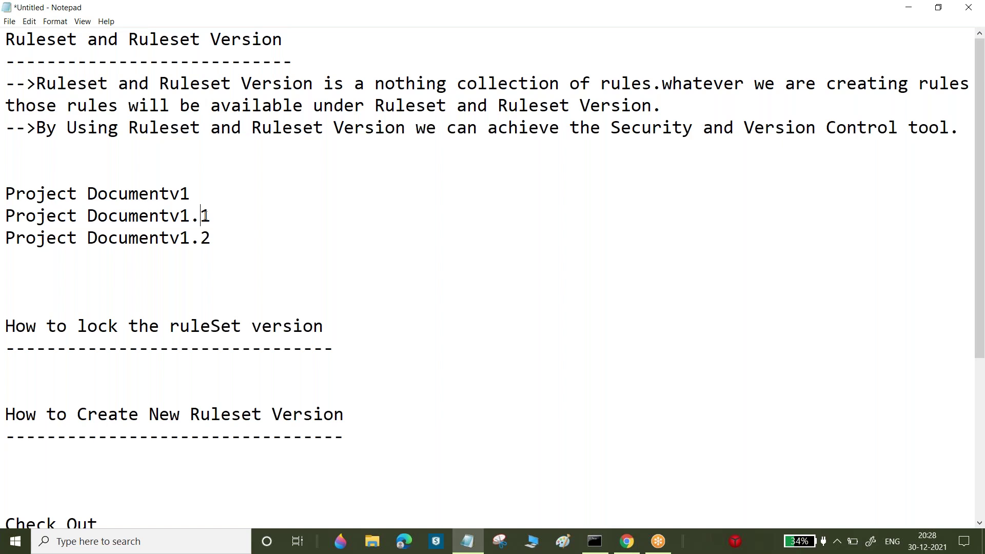
{"action": "left_click", "coordinate": [198, 193]}
{"action": "key", "text": "shift+Left"}
{"action": "key", "text": "shift+Left"}
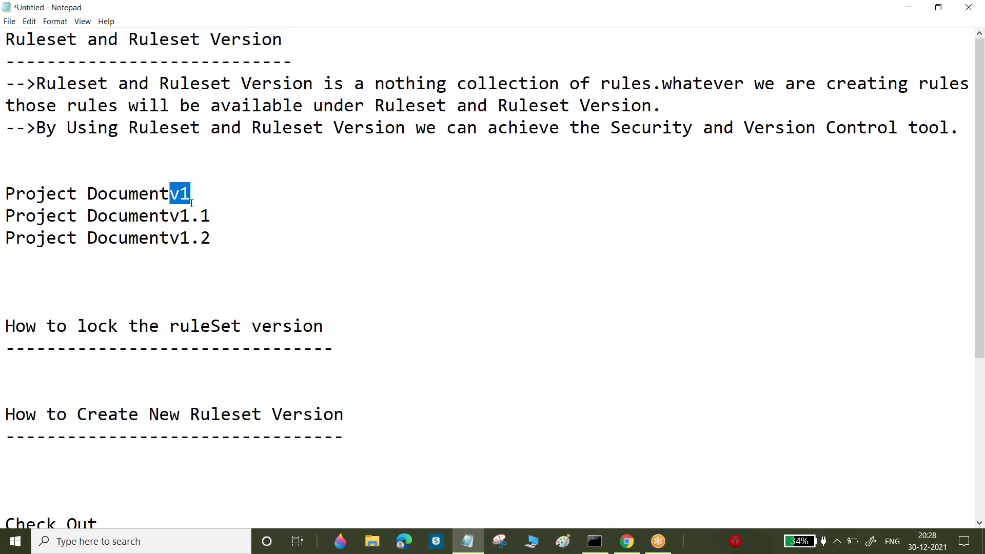
{"action": "left_click", "coordinate": [221, 215]}
{"action": "key", "text": "shift+Left"}
{"action": "key", "text": "shift+Left"}
{"action": "key", "text": "shift+Left"}
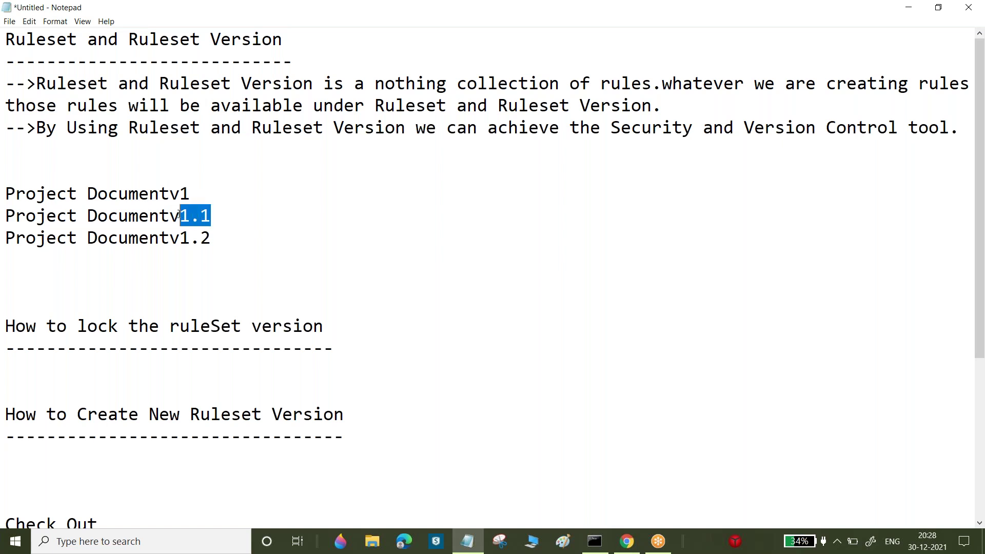
{"action": "mouse_move", "coordinate": [214, 235]}
{"action": "left_mouse_down"}
{"action": "mouse_move", "coordinate": [168, 237]}
{"action": "mouse_move", "coordinate": [214, 236]}
{"action": "left_mouse_up"}
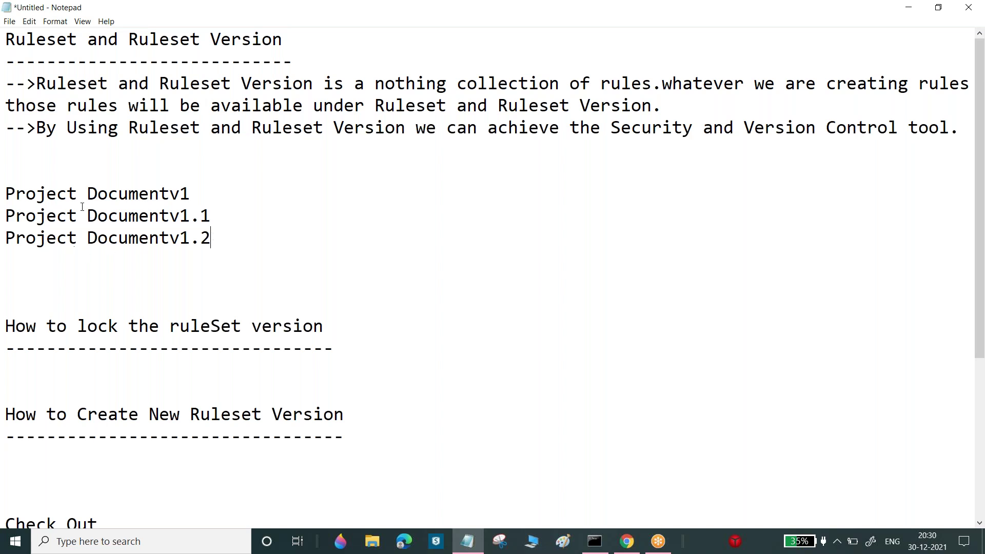
Type the example version Bank31:01-01-01 on the empty line under the locking heading
{"action": "left_click_drag", "start_coordinate": [230, 237], "coordinate": [99, 176]}
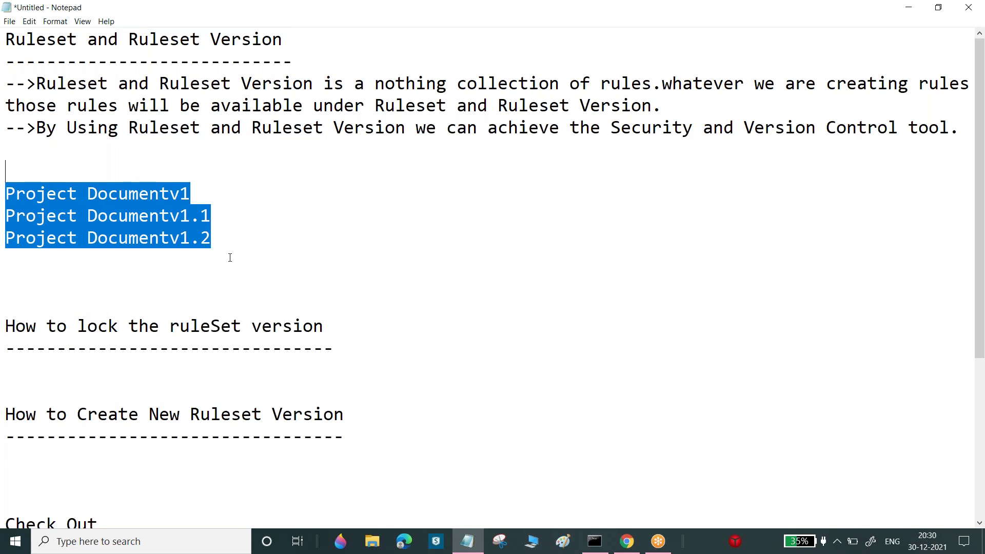
{"action": "left_click", "coordinate": [195, 283]}
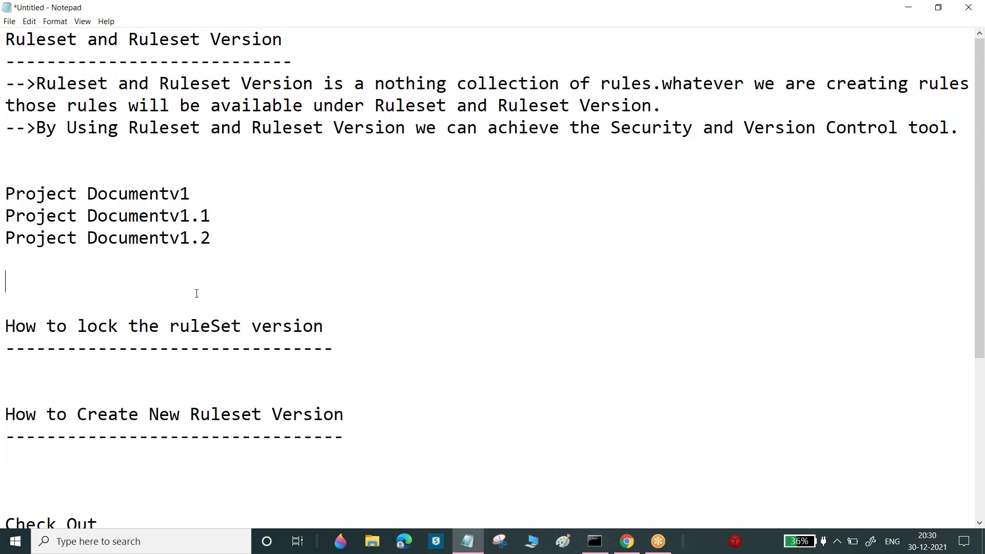
{"action": "left_click", "coordinate": [36, 367]}
{"action": "type", "text": "Bank31:01-01-01"}
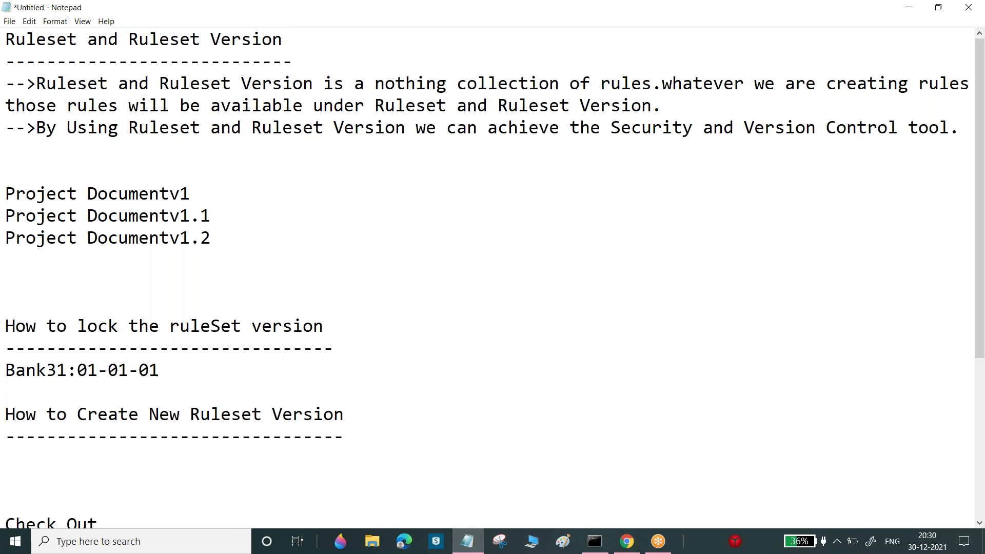
Label the version parts 'Major-Minor-Patch' at the end of the Bank31:01-01-01 line
{"action": "left_click", "coordinate": [80, 370]}
{"action": "double_click", "coordinate": [80, 369]}
{"action": "left_click_drag", "start_coordinate": [118, 369], "coordinate": [128, 370]}
{"action": "left_click", "coordinate": [165, 370]}
{"action": "type", "text": "Major-Mi"}
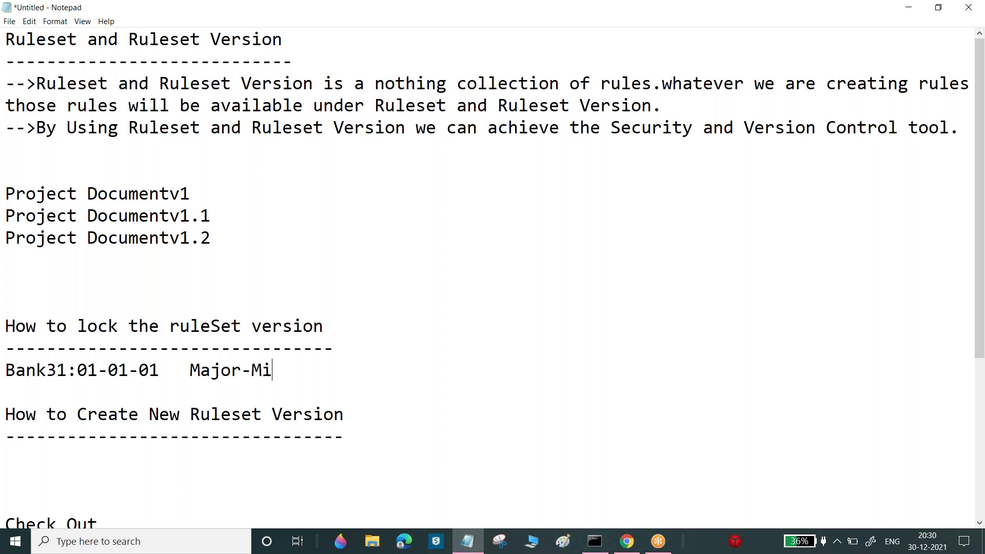
{"action": "type", "text": "nor-Patch"}
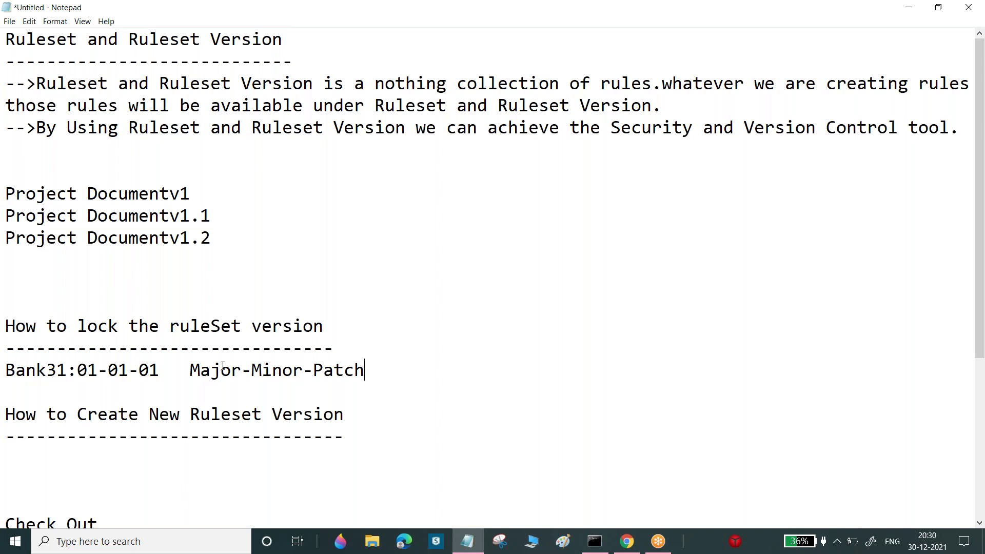
{"action": "left_click_drag", "start_coordinate": [198, 369], "coordinate": [356, 382]}
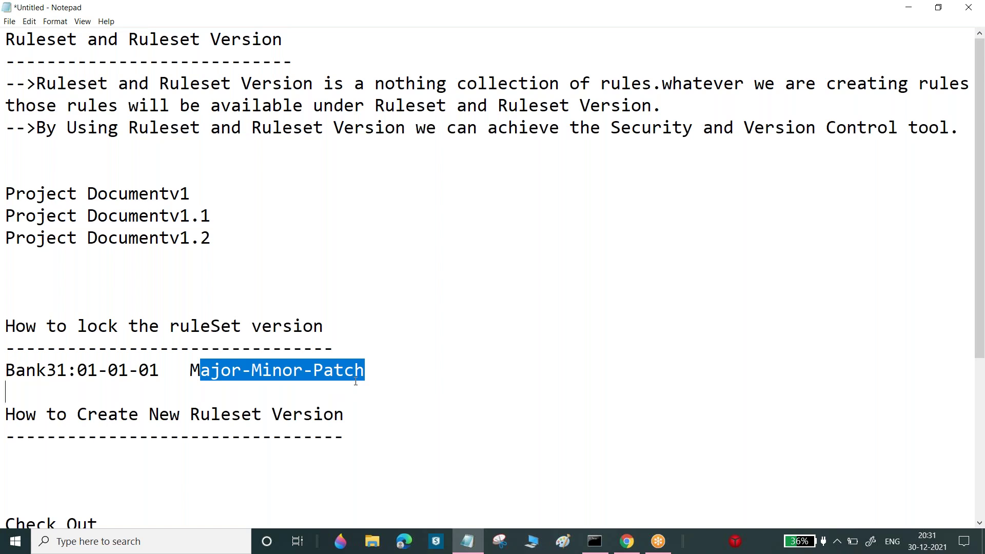
{"action": "left_click", "coordinate": [360, 370]}
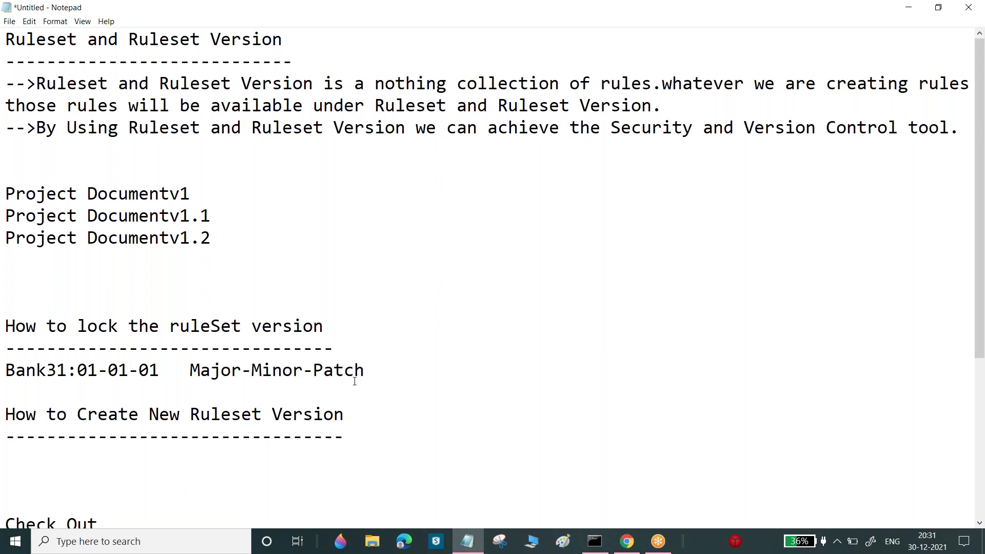
{"action": "left_click_drag", "start_coordinate": [180, 369], "coordinate": [211, 372]}
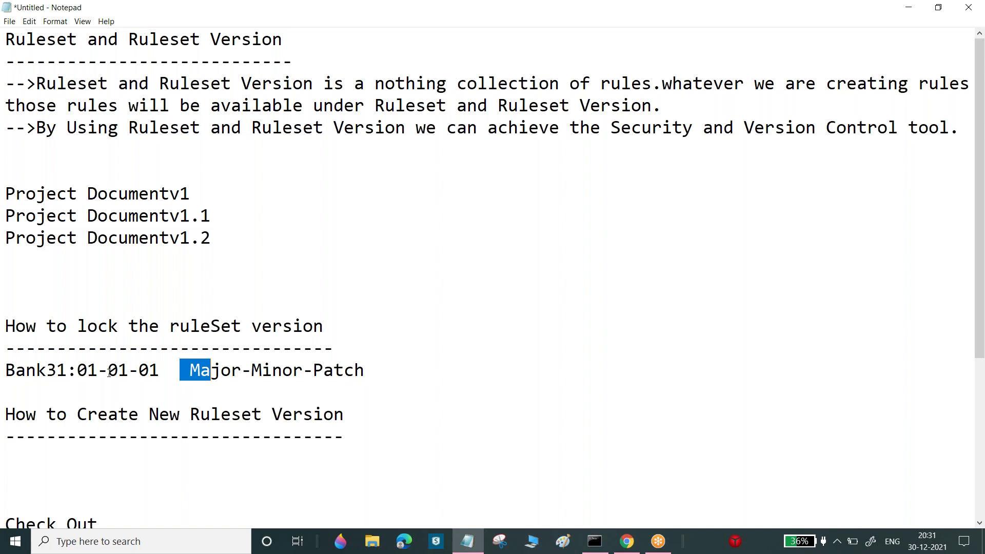
{"action": "left_click_drag", "start_coordinate": [88, 370], "coordinate": [160, 371]}
{"action": "left_click", "coordinate": [77, 370]}
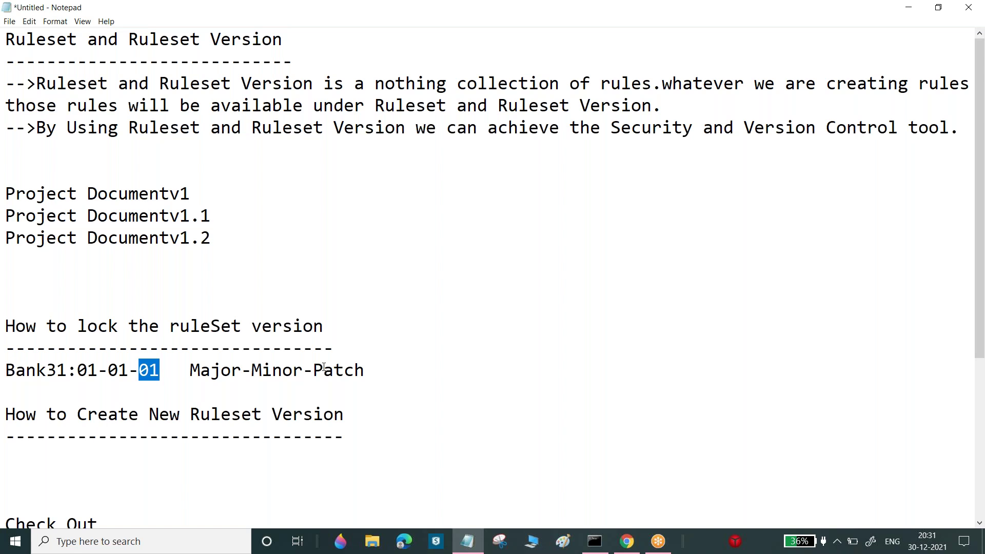
{"action": "left_click_drag", "start_coordinate": [313, 371], "coordinate": [367, 370]}
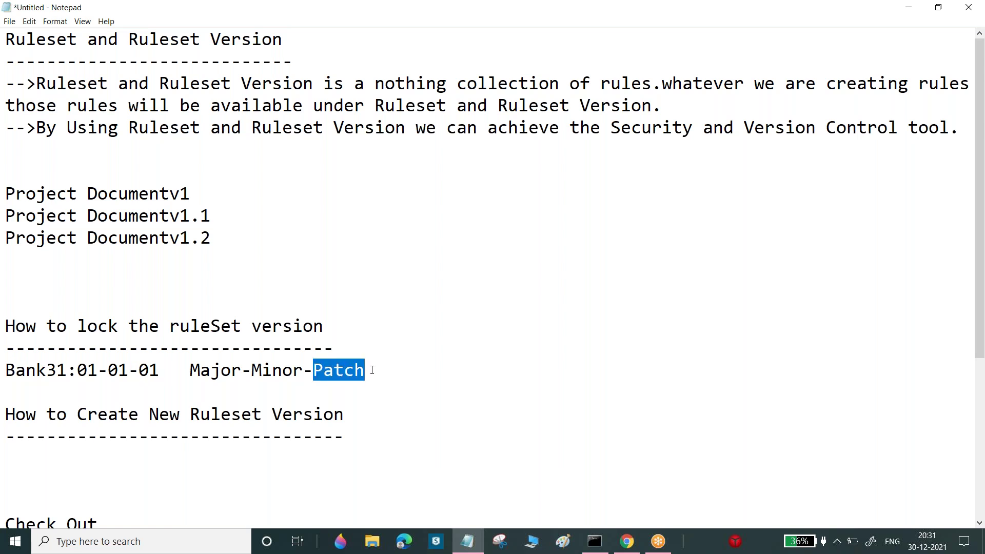
{"action": "left_click", "coordinate": [372, 370]}
{"action": "left_click_drag", "start_coordinate": [373, 371], "coordinate": [315, 370]}
{"action": "left_click_drag", "start_coordinate": [303, 371], "coordinate": [250, 370]}
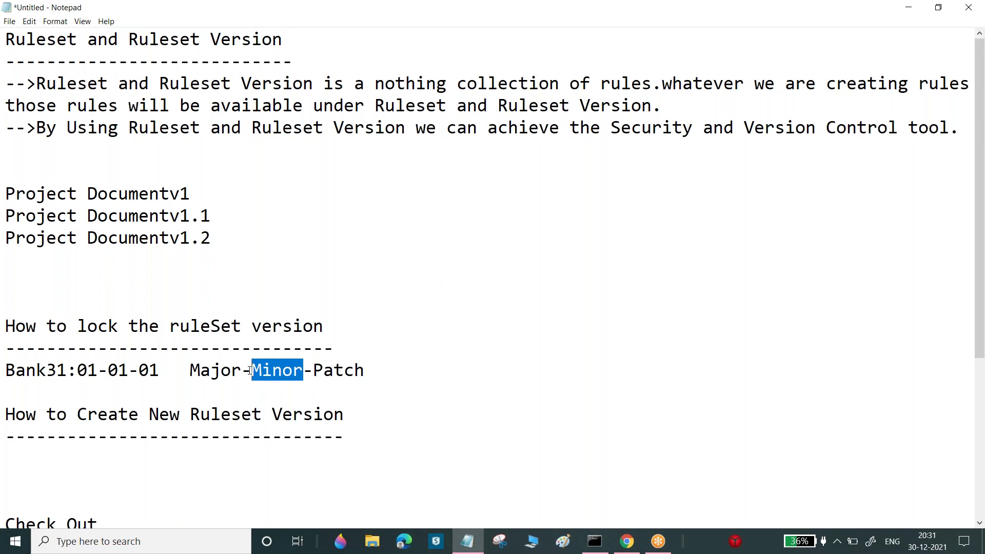
{"action": "left_click", "coordinate": [251, 370]}
{"action": "key", "text": "shift+Right"}
{"action": "key", "text": "shift+Right"}
{"action": "key", "text": "shift+Right"}
{"action": "key", "text": "shift+Right"}
{"action": "key", "text": "shift+Right"}
{"action": "key", "text": "shift+Right"}
{"action": "key", "text": "shift+Left"}
{"action": "mouse_move", "coordinate": [244, 370]}
{"action": "left_mouse_down"}
{"action": "mouse_move", "coordinate": [190, 370]}
{"action": "mouse_move", "coordinate": [239, 369]}
{"action": "left_mouse_up"}
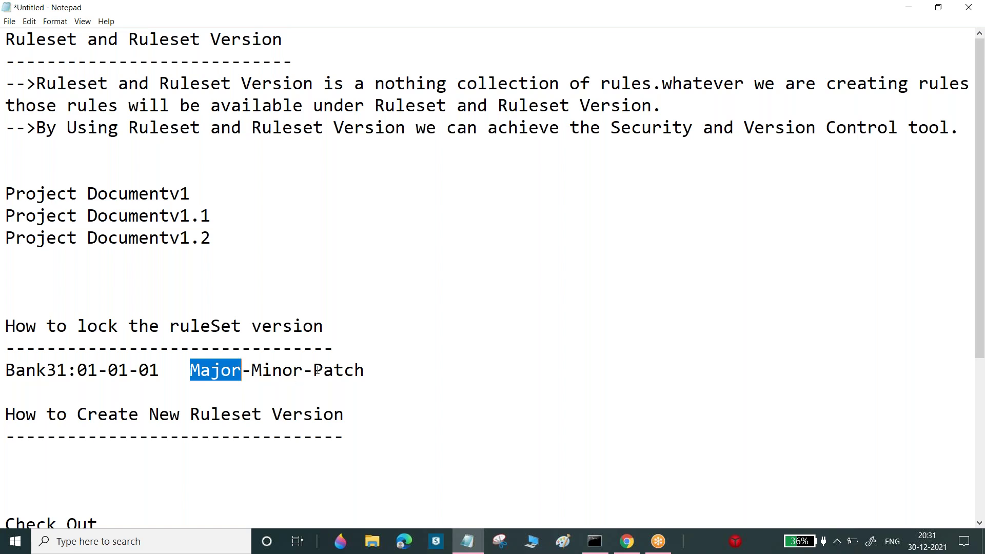
{"action": "left_click_drag", "start_coordinate": [317, 370], "coordinate": [371, 370]}
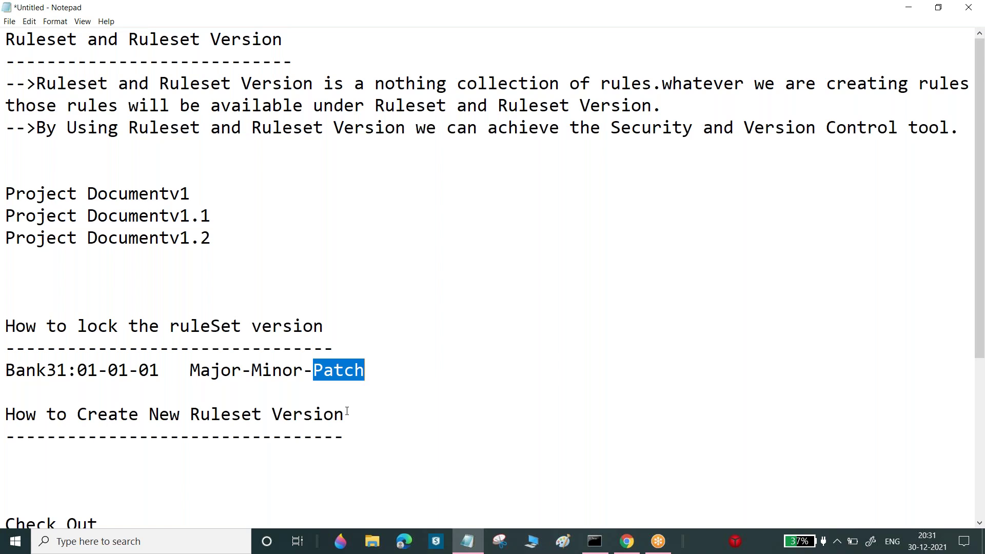
{"action": "left_click_drag", "start_coordinate": [77, 370], "coordinate": [149, 370]}
{"action": "left_click", "coordinate": [370, 386]}
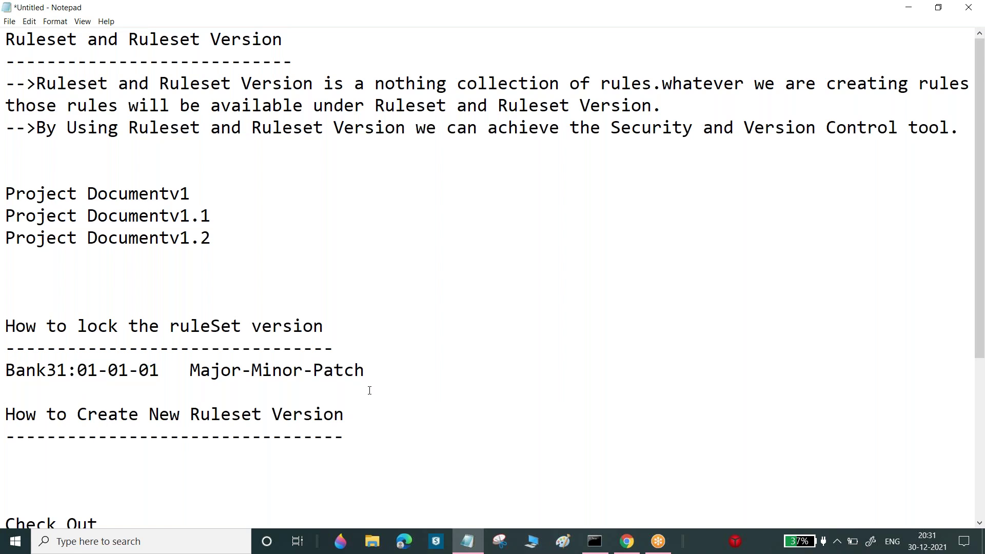
List Sprint 1, Sprint2 and Sprint3 on a new line below the locking example
{"action": "key", "text": "Return"}
{"action": "type", "text": "Sprint 1"}
{"action": "key", "text": "Return"}
{"action": "key", "text": "BackSpace"}
{"action": "type", "text": "sap"}
{"action": "key", "text": "BackSpace"}
{"action": "key", "text": "BackSpace"}
{"action": "key", "text": "BackSpace"}
{"action": "type", "text": "Sprint3"}
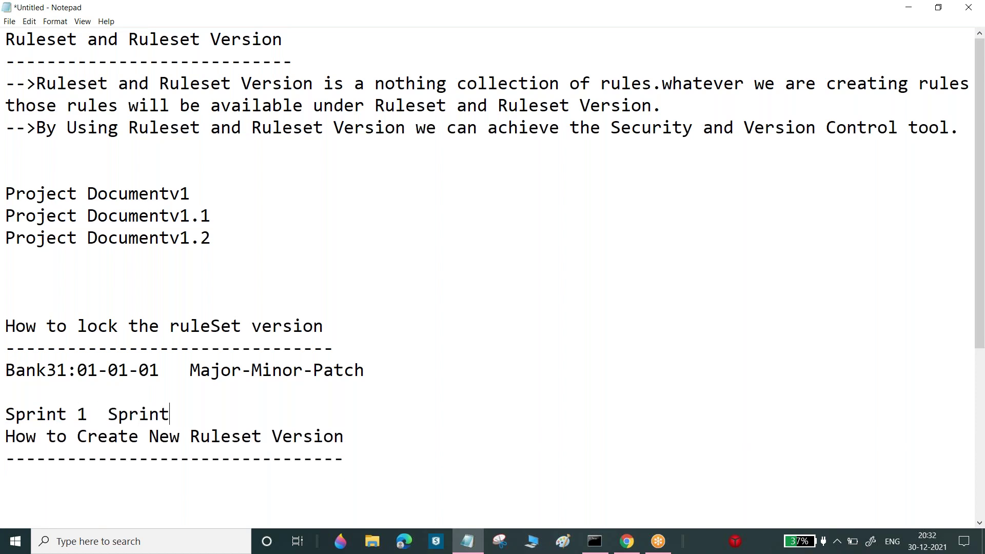
{"action": "key", "text": "BackSpace"}
{"action": "key", "text": "BackSpace"}
{"action": "type", "text": "2   Sprint3"}
Add '10 User Stories' with version 01-01-01 on the line beneath it
{"action": "key", "text": "Return"}
{"action": "key", "text": "Return"}
{"action": "type", "text": "1"}
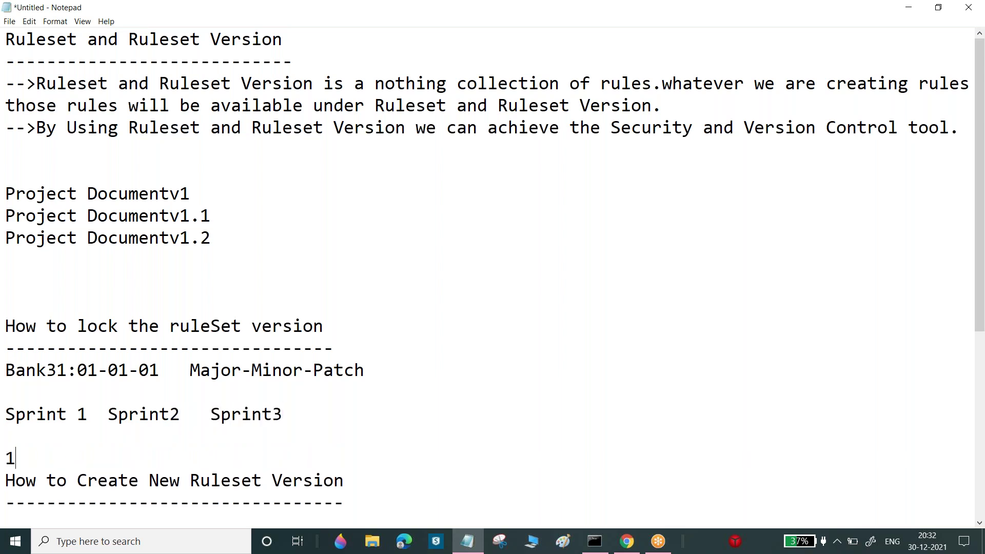
{"action": "type", "text": "0 User Stories"}
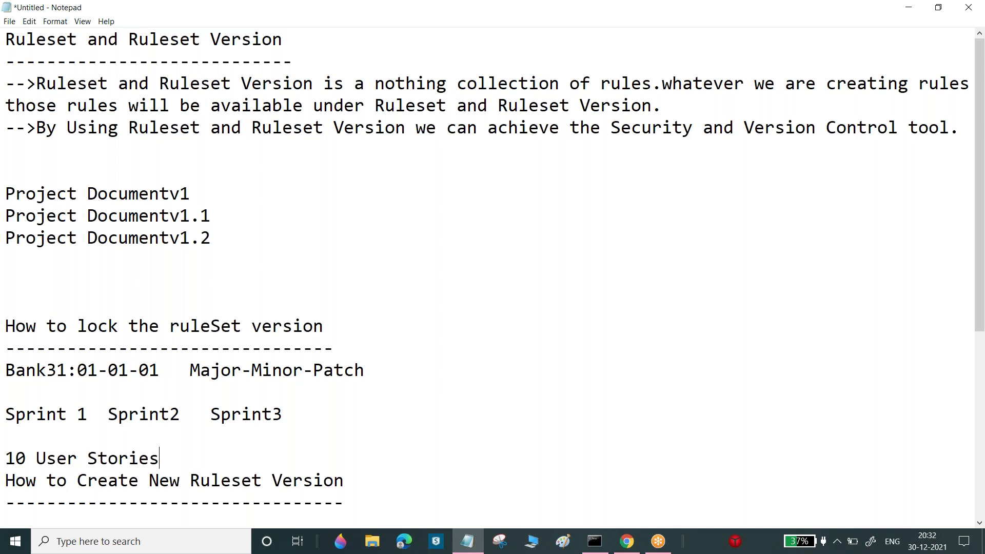
{"action": "key", "text": "Return"}
{"action": "type", "text": "01-"}
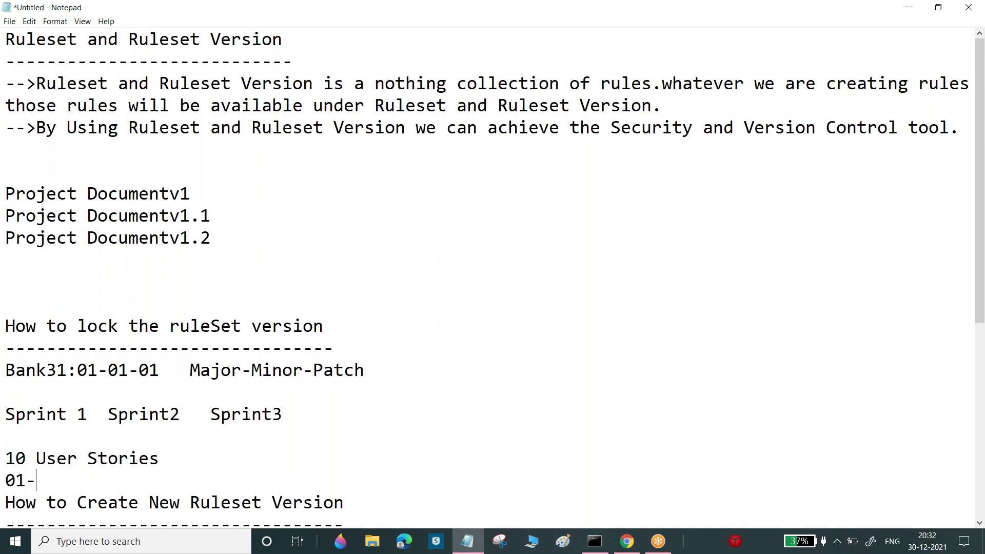
{"action": "type", "text": "01-01"}
{"action": "key", "text": "Return"}
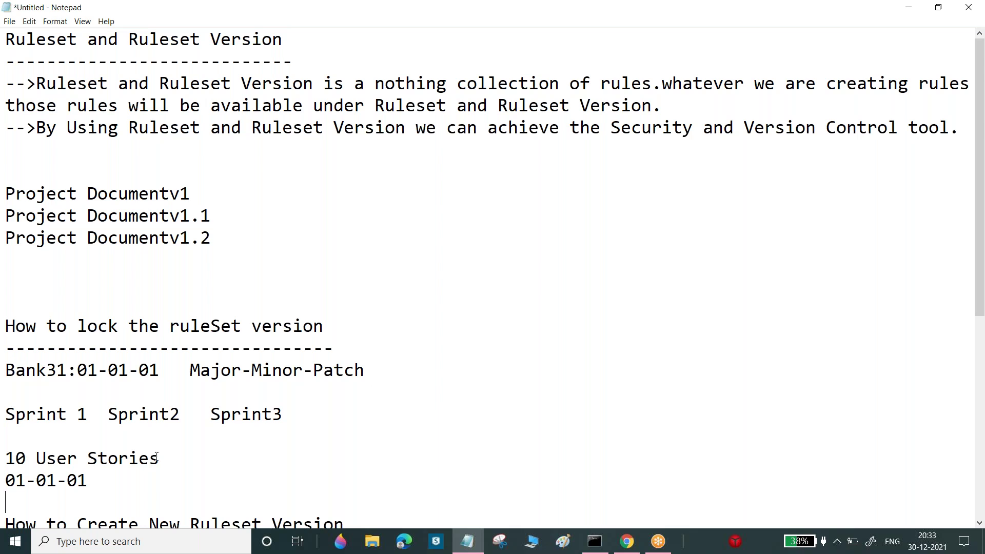
Append 'Locked' after the 01-01-01 version so the line reads '01-01-01 Locked'
{"action": "left_click_drag", "start_coordinate": [10, 480], "coordinate": [86, 480]}
{"action": "key", "text": "Right"}
{"action": "key", "text": "shift+Left"}
{"action": "key", "text": "shift+Left"}
{"action": "key", "text": "shift+Left"}
{"action": "key", "text": "shift+Left"}
{"action": "key", "text": "shift+Left"}
{"action": "key", "text": "shift+Left"}
{"action": "key", "text": "shift+Left"}
{"action": "key", "text": "shift+Left"}
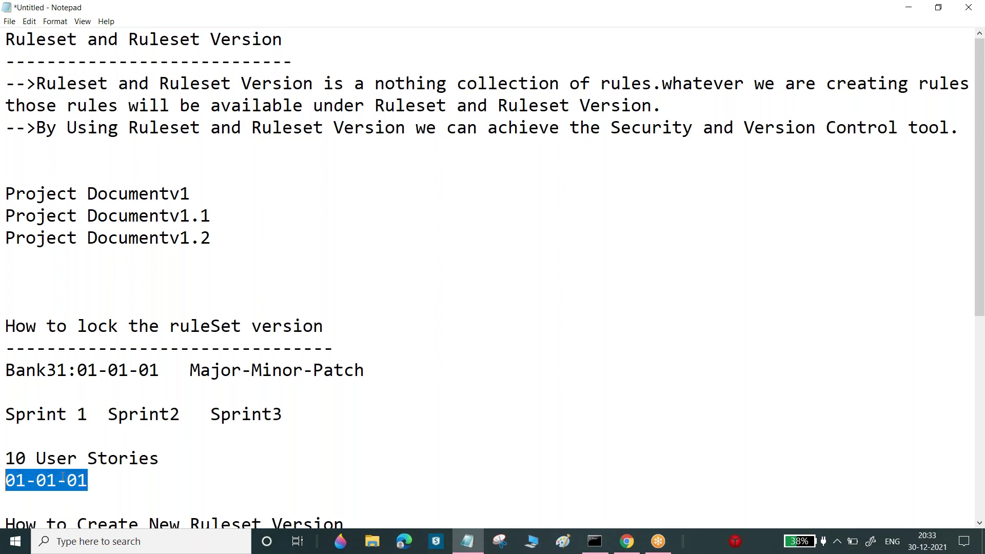
{"action": "key", "text": "Right"}
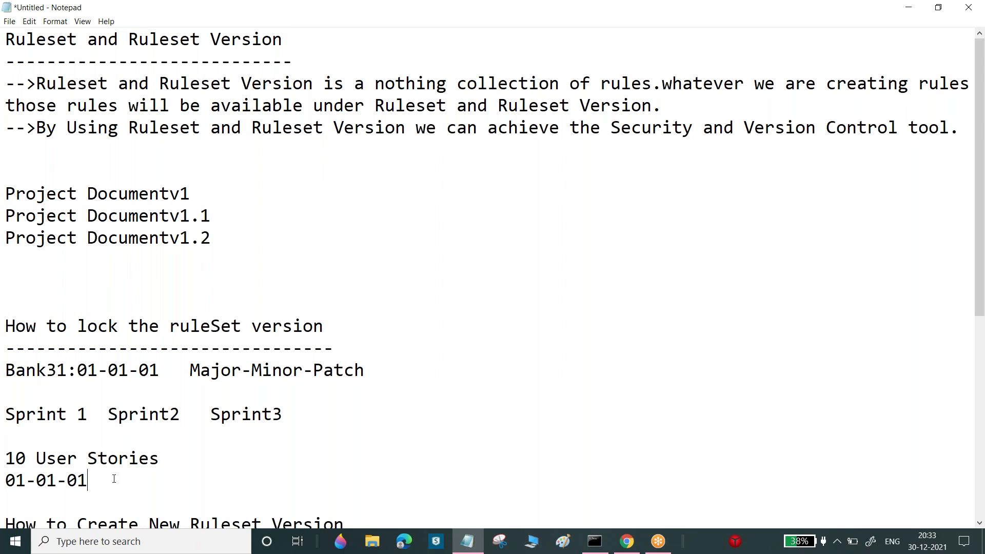
{"action": "key", "text": "shift+Left"}
{"action": "key", "text": "Right"}
{"action": "type", "text": "Locked"}
{"action": "mouse_move", "coordinate": [6, 480]}
{"action": "left_mouse_down"}
{"action": "mouse_move", "coordinate": [89, 479]}
{"action": "mouse_move", "coordinate": [11, 476]}
{"action": "left_mouse_up"}
{"action": "left_click", "coordinate": [89, 479]}
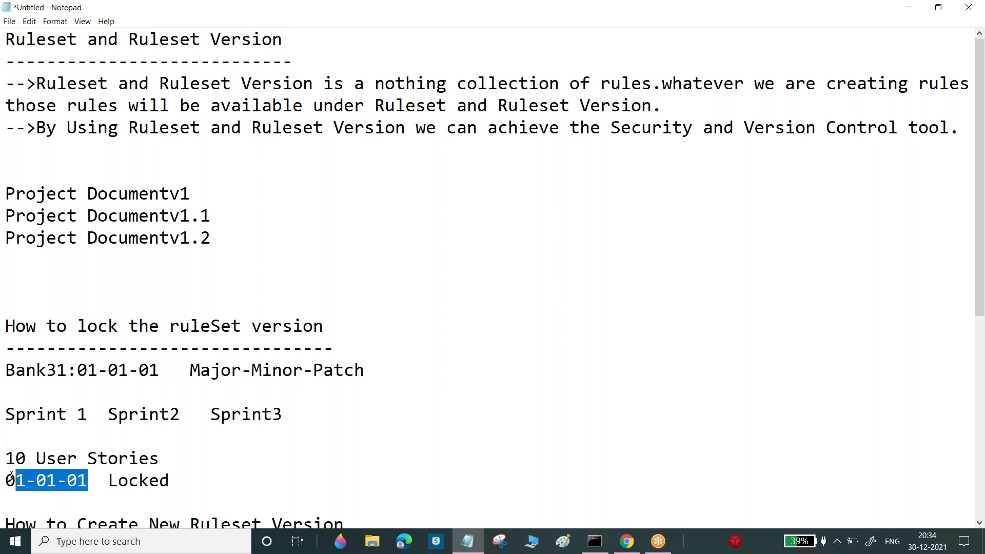
{"action": "left_click", "coordinate": [169, 479]}
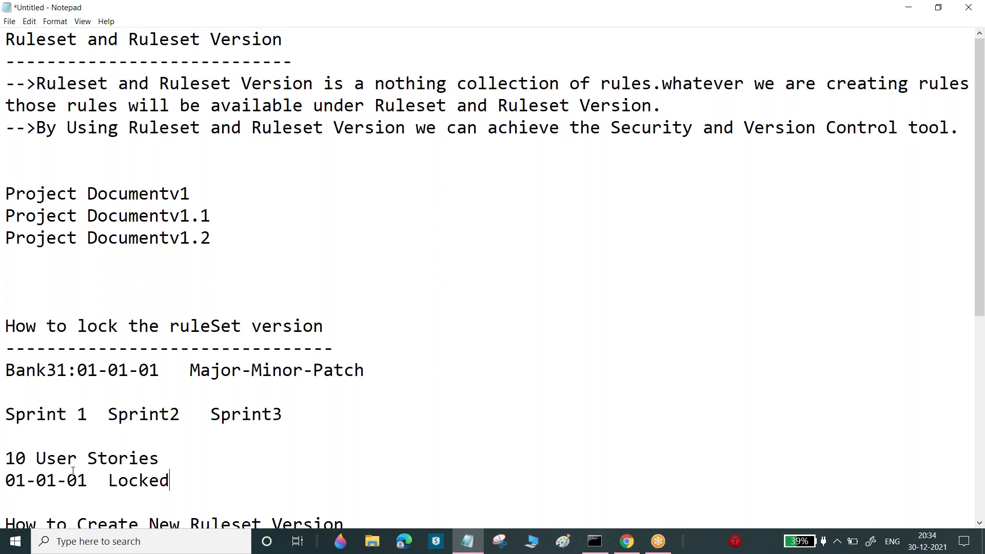
Shift Sprint2 right and add '15 User Stories' beside '10 User Stories'
{"action": "left_click_drag", "start_coordinate": [16, 476], "coordinate": [139, 480]}
{"action": "left_click", "coordinate": [181, 472]}
{"action": "left_click", "coordinate": [107, 414]}
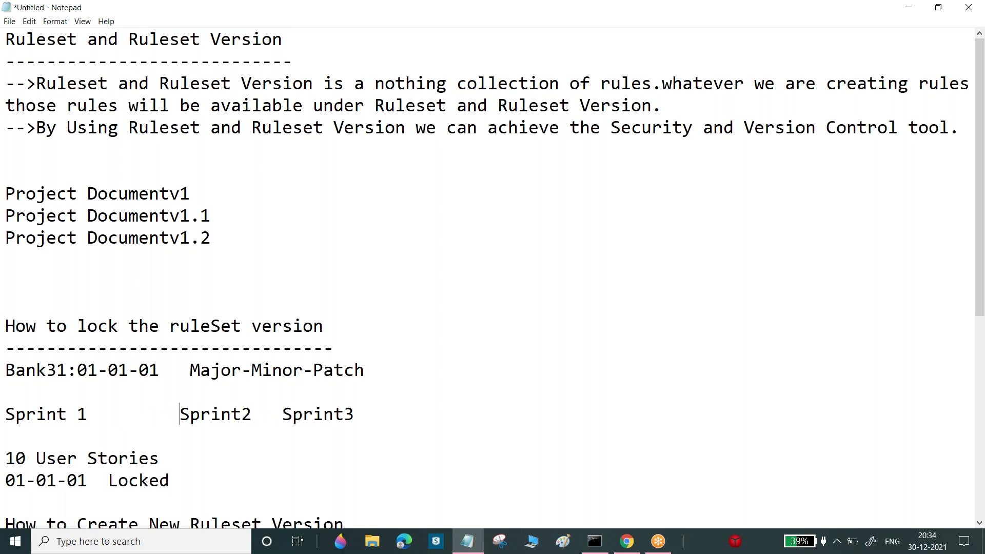
{"action": "left_click", "coordinate": [195, 475]}
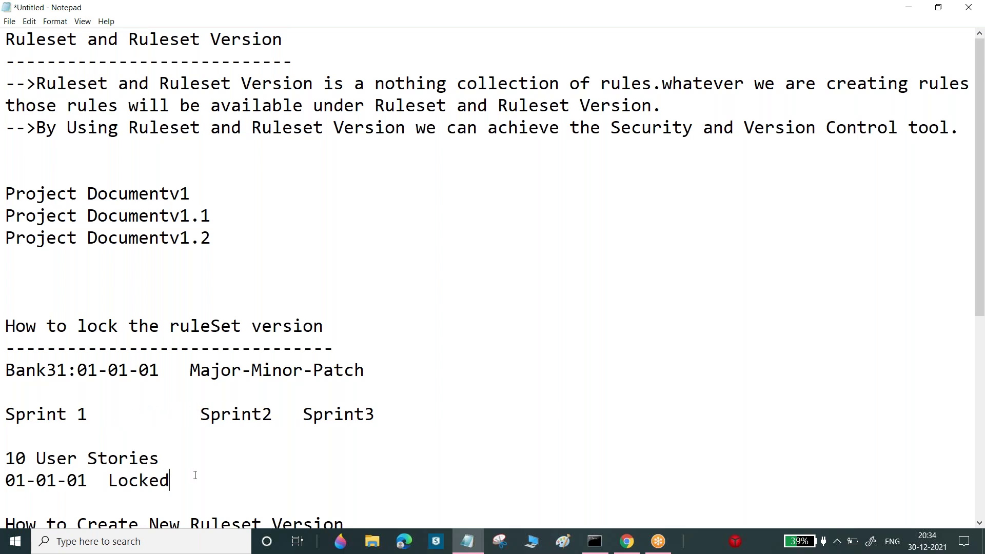
{"action": "left_click", "coordinate": [184, 456]}
{"action": "type", "text": "15 User Stories"}
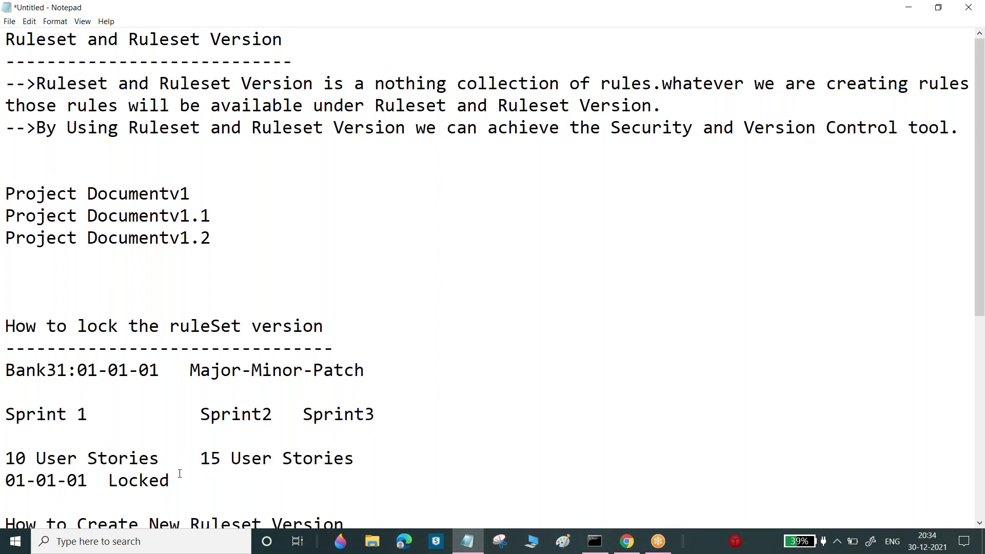
Type the Sprint2 versions '01-01-02,01-01-03' after 'Locked'
{"action": "left_click", "coordinate": [179, 473]}
{"action": "type", "text": "01-01-02,-11"}
{"action": "key", "text": "BackSpace"}
{"action": "key", "text": "BackSpace"}
{"action": "key", "text": "BackSpace"}
{"action": "key", "text": "BackSpace"}
{"action": "type", "text": ","}
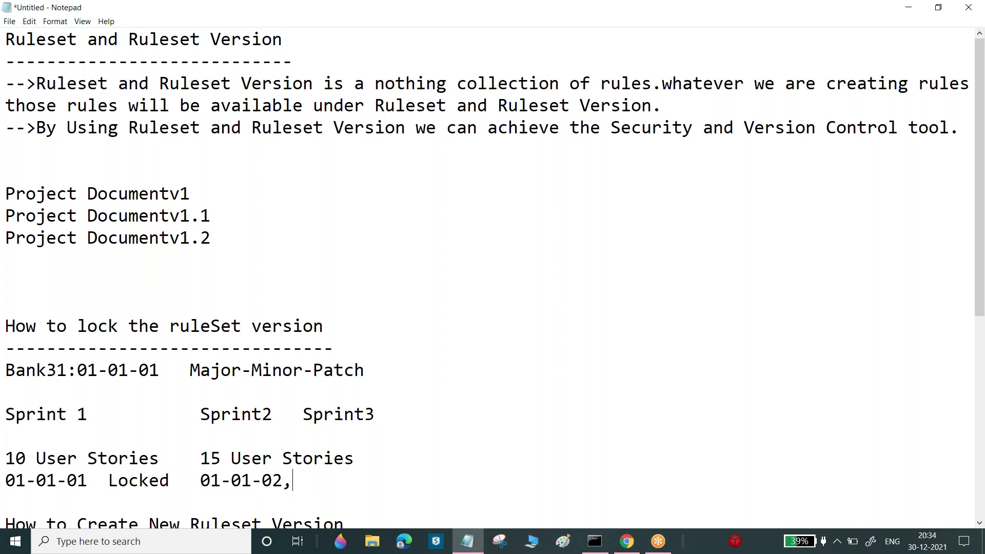
{"action": "type", "text": "01-01-02"}
{"action": "key", "text": "BackSpace"}
{"action": "type", "text": "3"}
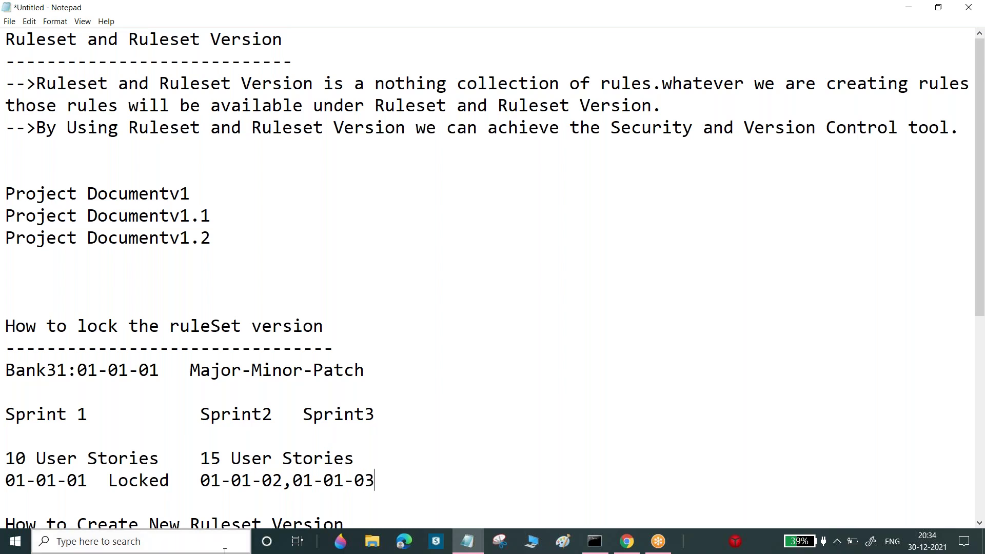
{"action": "left_click_drag", "start_coordinate": [266, 482], "coordinate": [283, 483]}
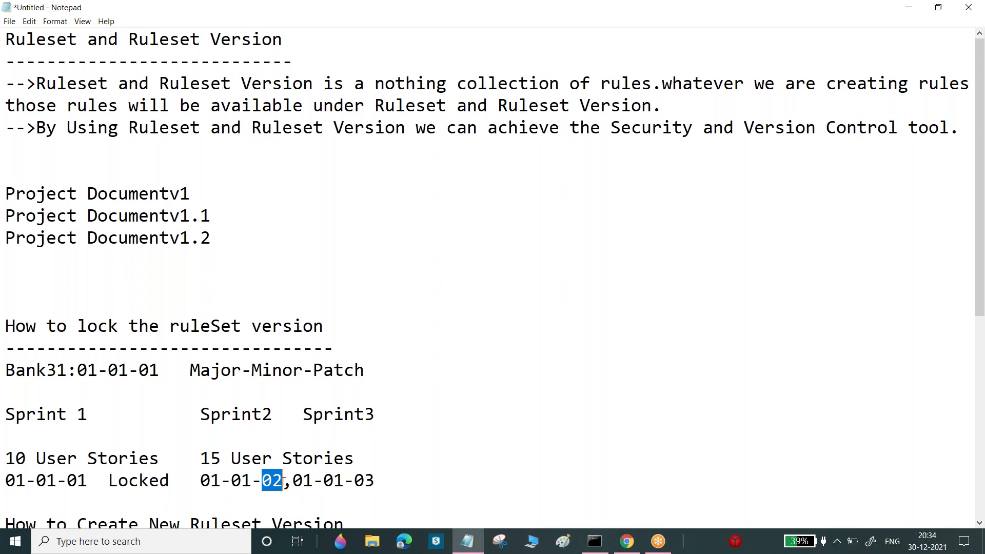
{"action": "left_click", "coordinate": [284, 482]}
{"action": "left_click", "coordinate": [88, 482]}
{"action": "left_click_drag", "start_coordinate": [87, 482], "coordinate": [77, 482]}
{"action": "mouse_move", "coordinate": [15, 457]}
{"action": "left_mouse_down"}
{"action": "mouse_move", "coordinate": [159, 458]}
{"action": "mouse_move", "coordinate": [5, 456]}
{"action": "left_mouse_up"}
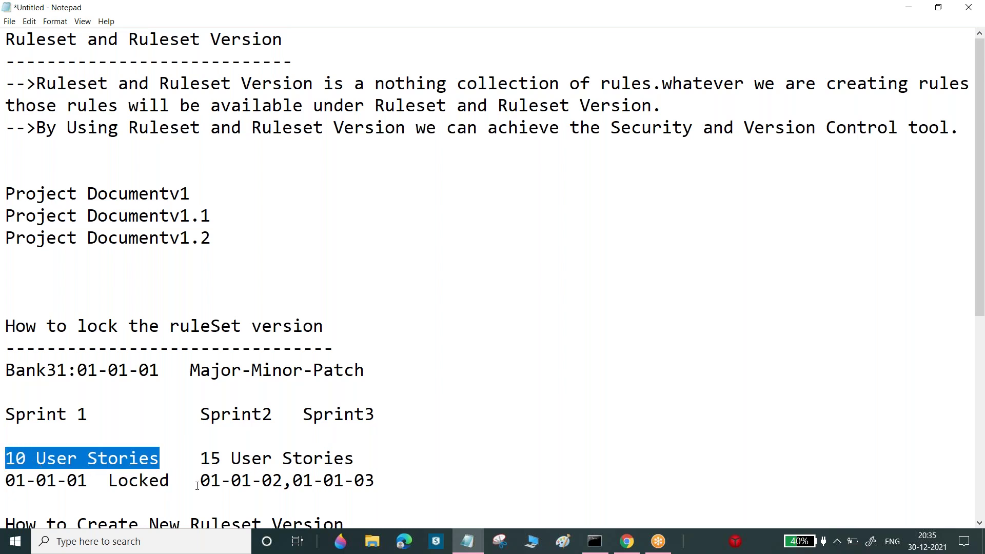
{"action": "left_click_drag", "start_coordinate": [199, 480], "coordinate": [282, 480]}
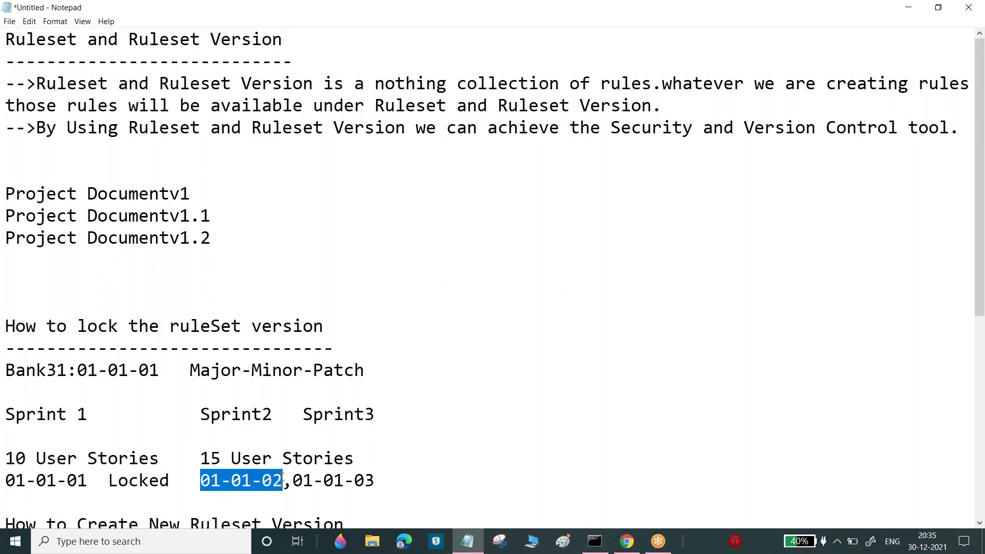
{"action": "left_click", "coordinate": [283, 480]}
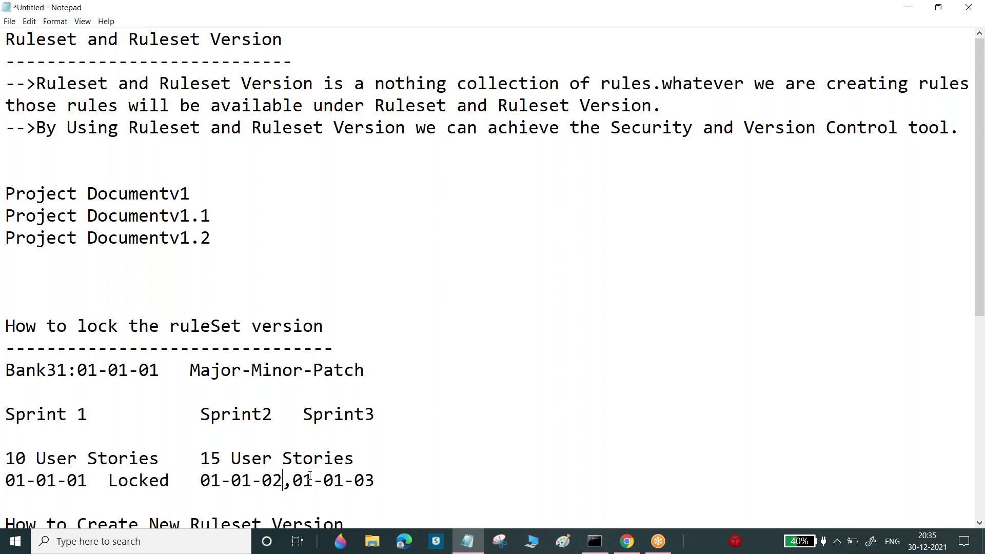
{"action": "left_click_drag", "start_coordinate": [293, 480], "coordinate": [378, 479]}
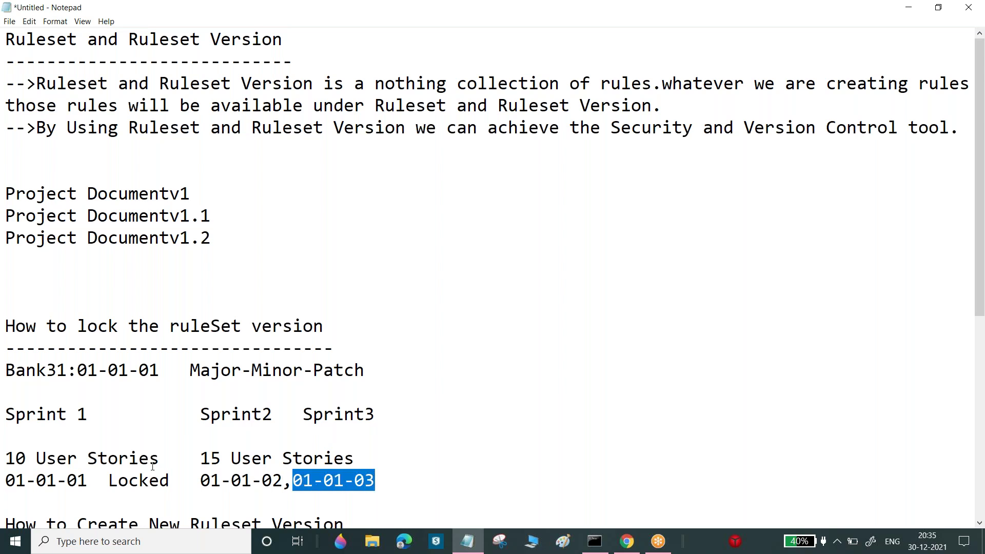
{"action": "left_click_drag", "start_coordinate": [200, 480], "coordinate": [218, 480]}
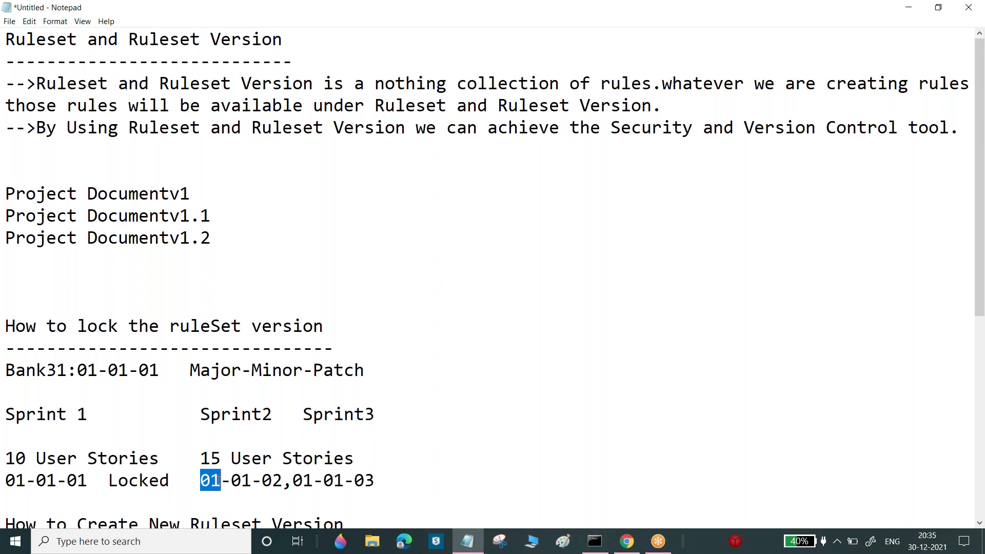
{"action": "left_click", "coordinate": [5, 480]}
{"action": "left_click_drag", "start_coordinate": [5, 480], "coordinate": [88, 480]}
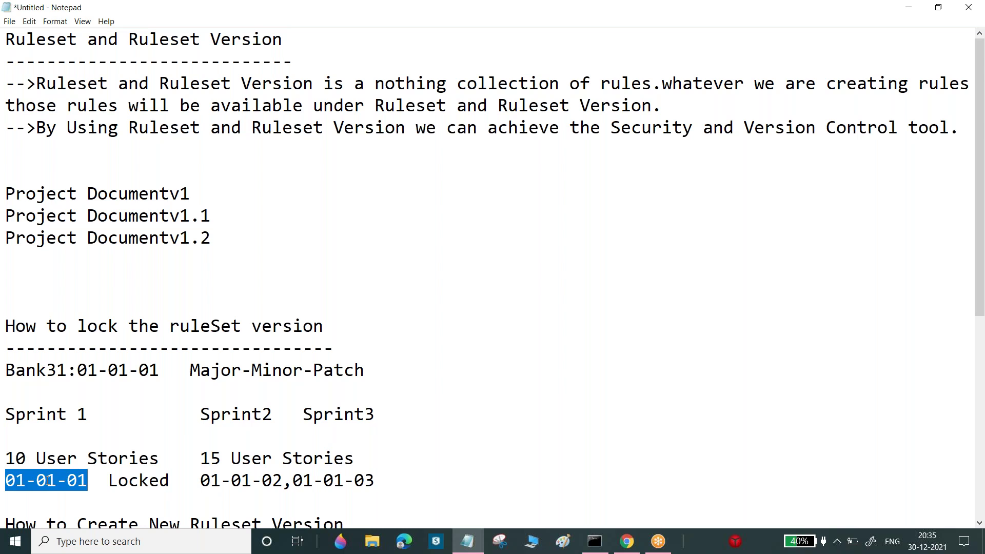
{"action": "left_click_drag", "start_coordinate": [202, 481], "coordinate": [283, 480]}
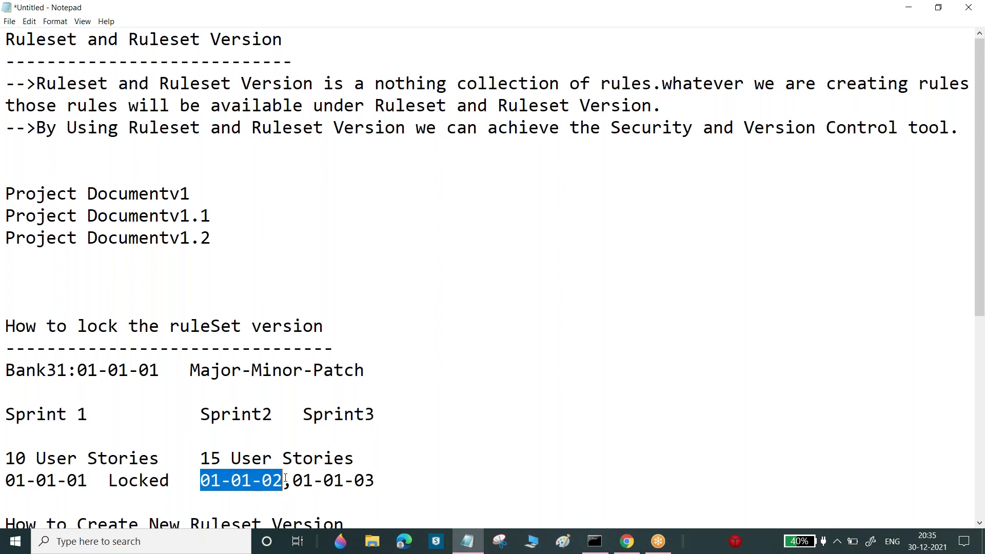
{"action": "left_click", "coordinate": [379, 482]}
{"action": "left_click_drag", "start_coordinate": [379, 482], "coordinate": [202, 478]}
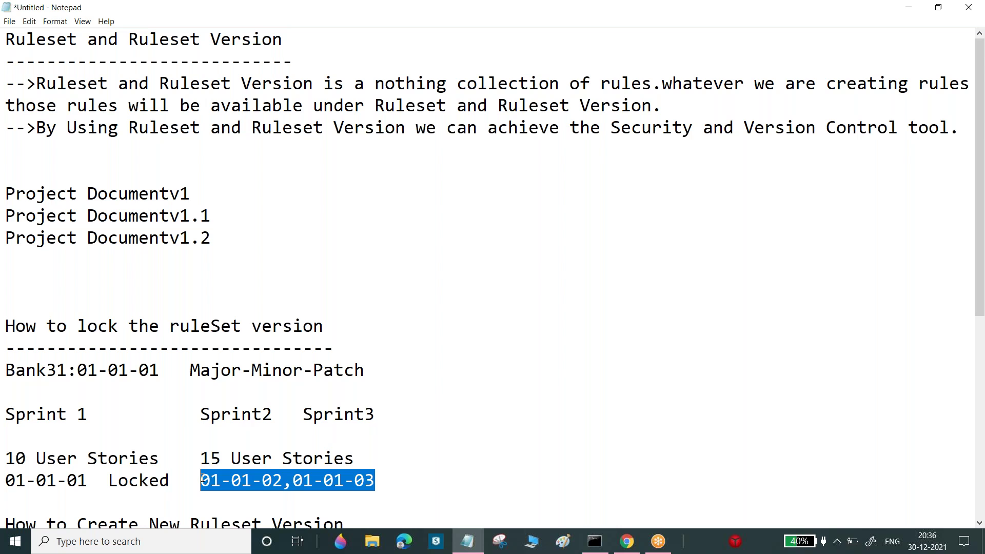
Add a 'CustomerDetails' line below the versions line
{"action": "left_click", "coordinate": [387, 480]}
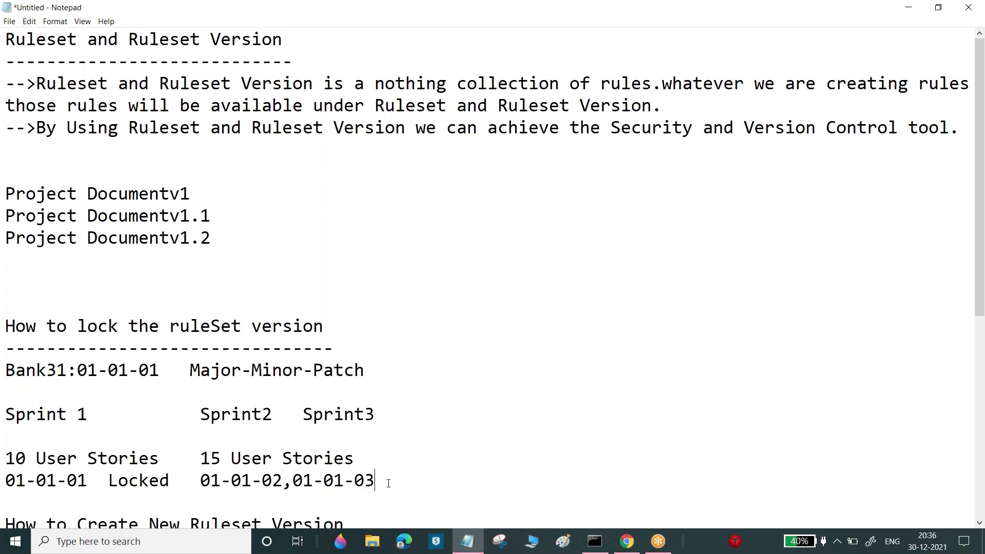
{"action": "key", "text": "Return"}
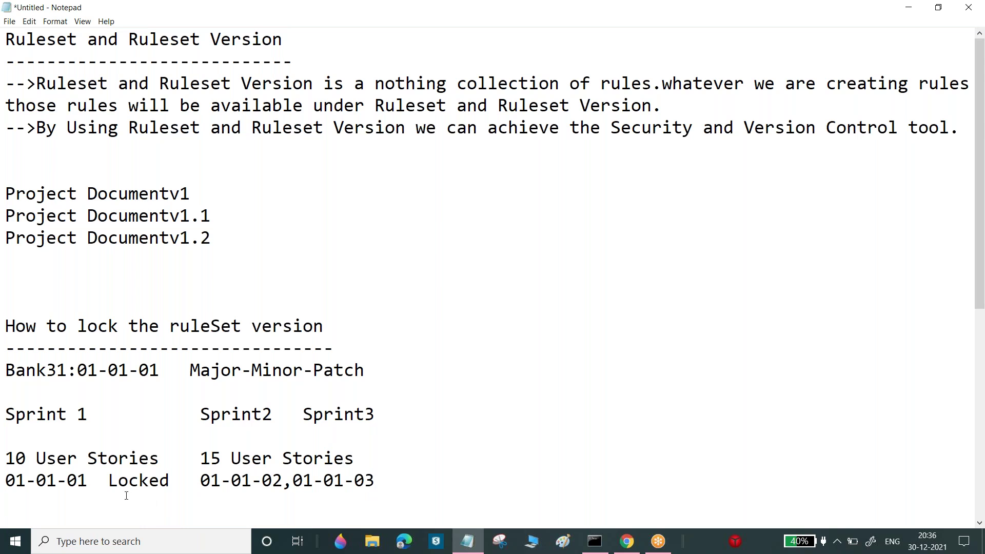
{"action": "type", "text": "CustomerDetails"}
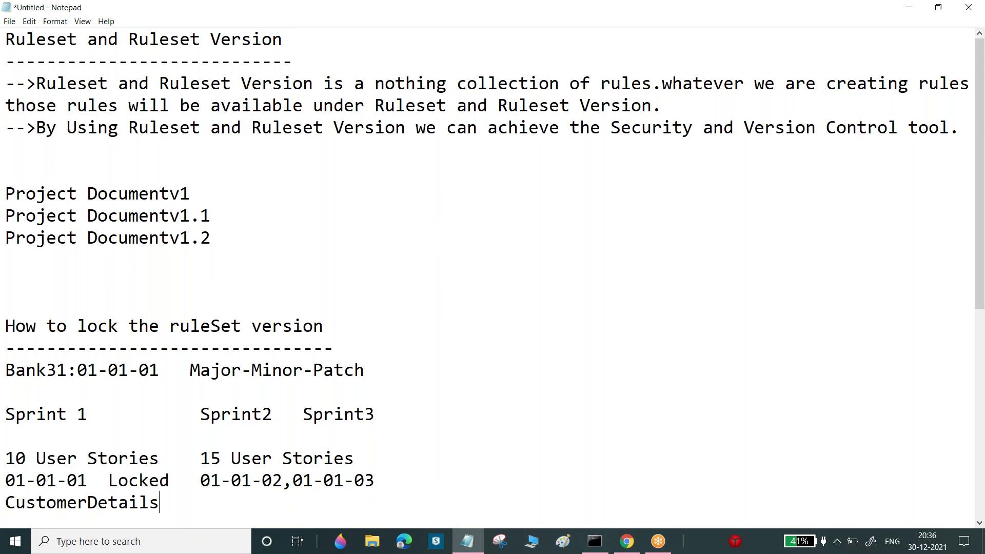
{"action": "key", "text": "Return"}
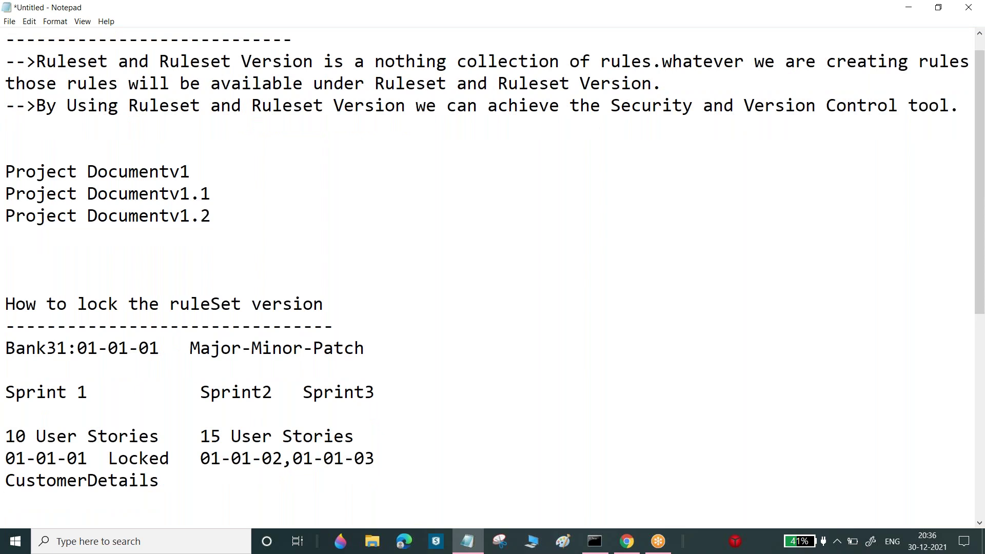
Note '5 properties' beside '2more additional Propertie' under CustomerDetails
{"action": "type", "text": "01-01-"}
{"action": "key", "text": "BackSpace"}
{"action": "key", "text": "BackSpace"}
{"action": "key", "text": "BackSpace"}
{"action": "key", "text": "BackSpace"}
{"action": "key", "text": "BackSpace"}
{"action": "key", "text": "BackSpace"}
{"action": "type", "text": "5 properties     "}
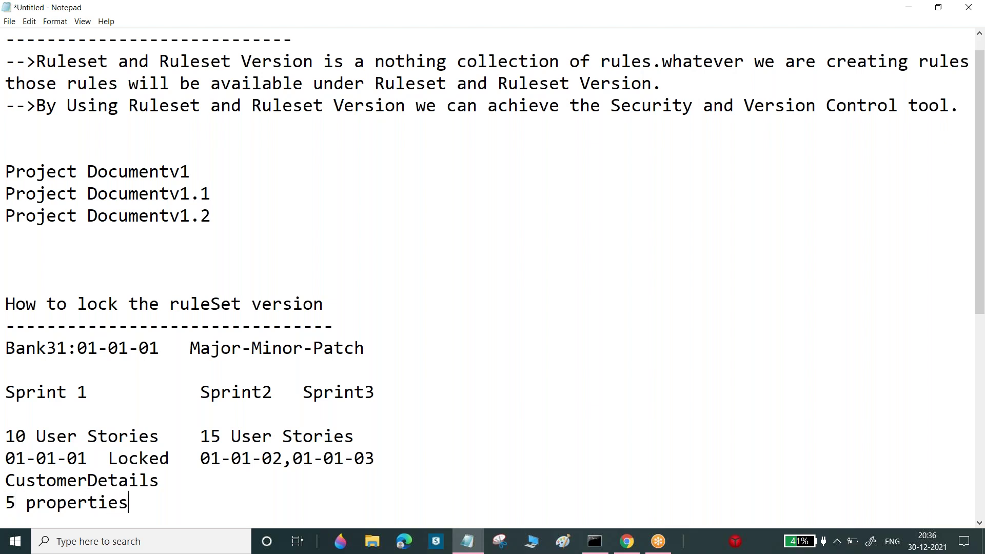
{"action": "type", "text": "  2more addio"}
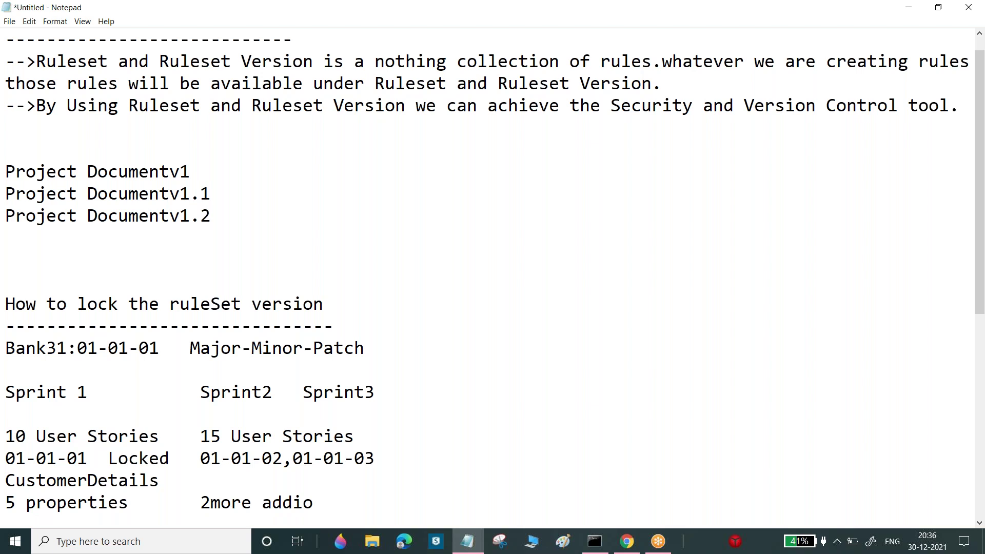
{"action": "key", "text": "BackSpace"}
{"action": "type", "text": "tional Propertie"}
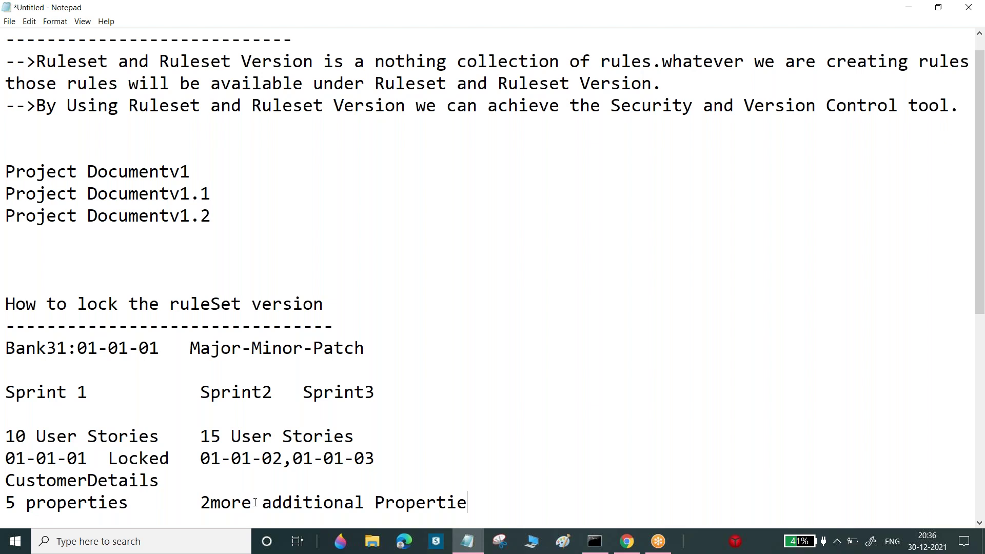
Highlight the CustomerDetails name repeatedly while reviewing the sprint example
{"action": "left_click_drag", "start_coordinate": [11, 478], "coordinate": [160, 480]}
{"action": "left_click", "coordinate": [163, 480]}
{"action": "left_click_drag", "start_coordinate": [163, 480], "coordinate": [7, 472]}
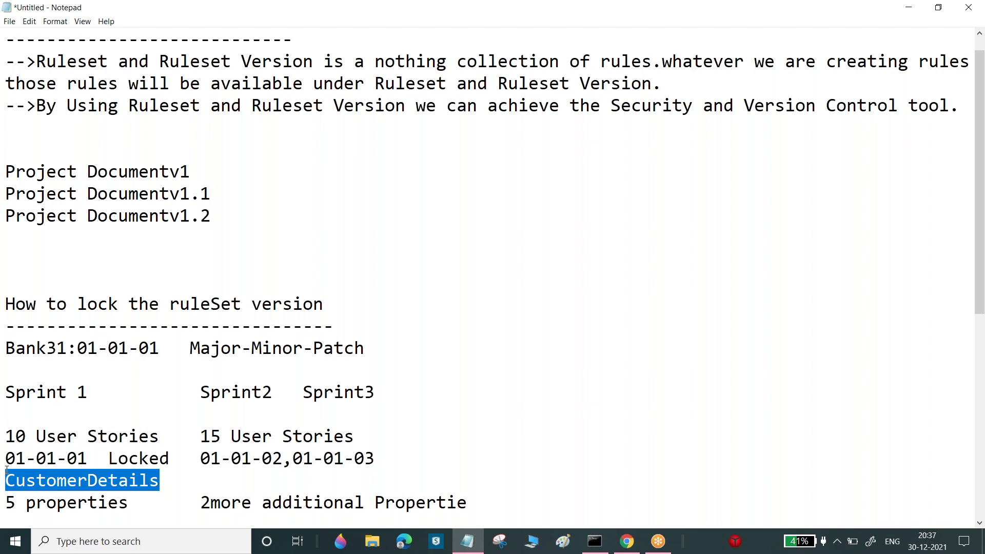
{"action": "left_click", "coordinate": [6, 471]}
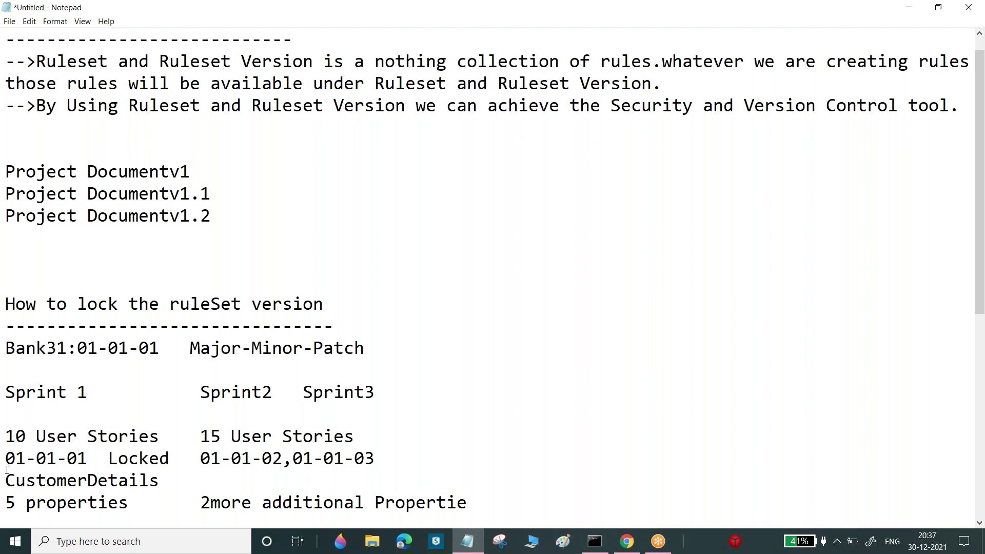
{"action": "left_click", "coordinate": [85, 481]}
{"action": "left_click_drag", "start_coordinate": [5, 480], "coordinate": [161, 484]}
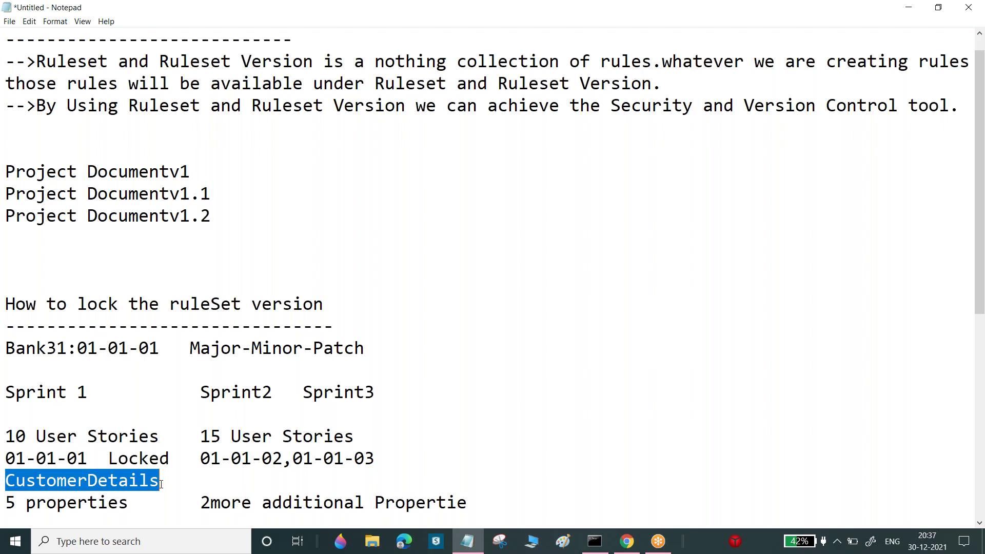
{"action": "left_click_drag", "start_coordinate": [159, 482], "coordinate": [7, 485]}
{"action": "key", "text": "Down"}
{"action": "key", "text": "Down"}
{"action": "key", "text": "Down"}
{"action": "key", "text": "Down"}
{"action": "key", "text": "Down"}
{"action": "key", "text": "Down"}
{"action": "key", "text": "Down"}
{"action": "key", "text": "Down"}
{"action": "key", "text": "Down"}
{"action": "key", "text": "Down"}
{"action": "key", "text": "Down"}
{"action": "key", "text": "Down"}
{"action": "key", "text": "Down"}
{"action": "key", "text": "Down"}
{"action": "key", "text": "Down"}
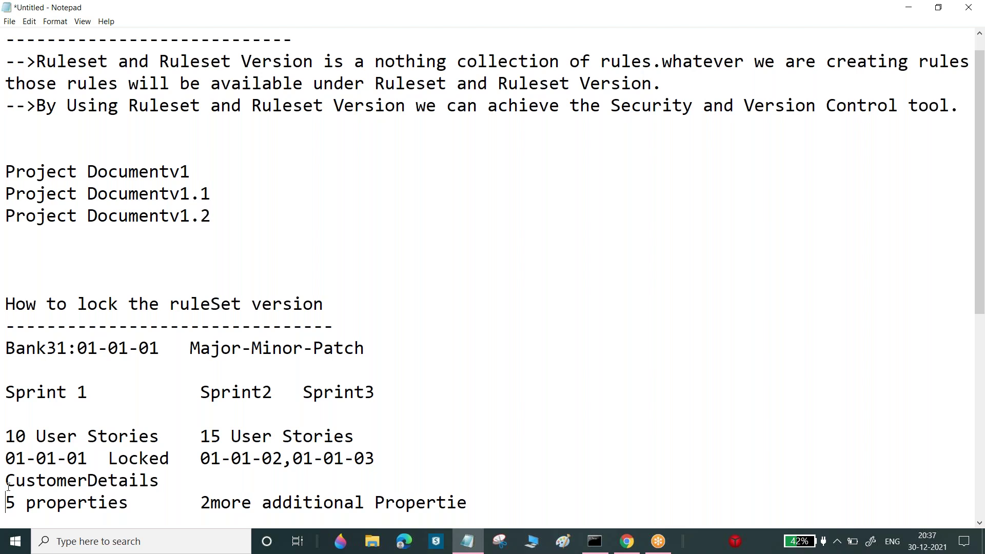
{"action": "key", "text": "Down"}
{"action": "key", "text": "Down"}
Separate '2' and 'more' so the note reads '2 more additional Propertie'
{"action": "left_click_drag", "start_coordinate": [5, 481], "coordinate": [69, 485]}
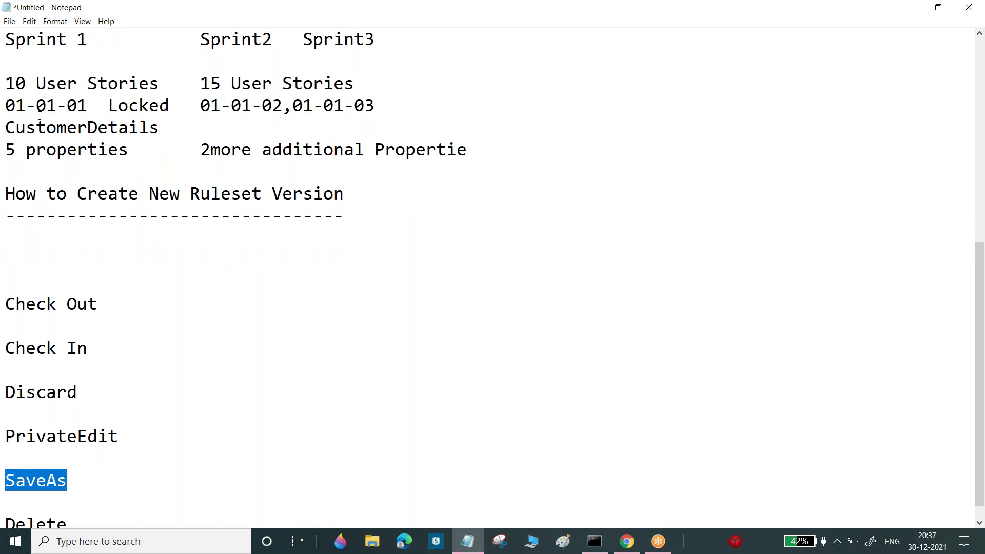
{"action": "left_click_drag", "start_coordinate": [6, 126], "coordinate": [167, 127]}
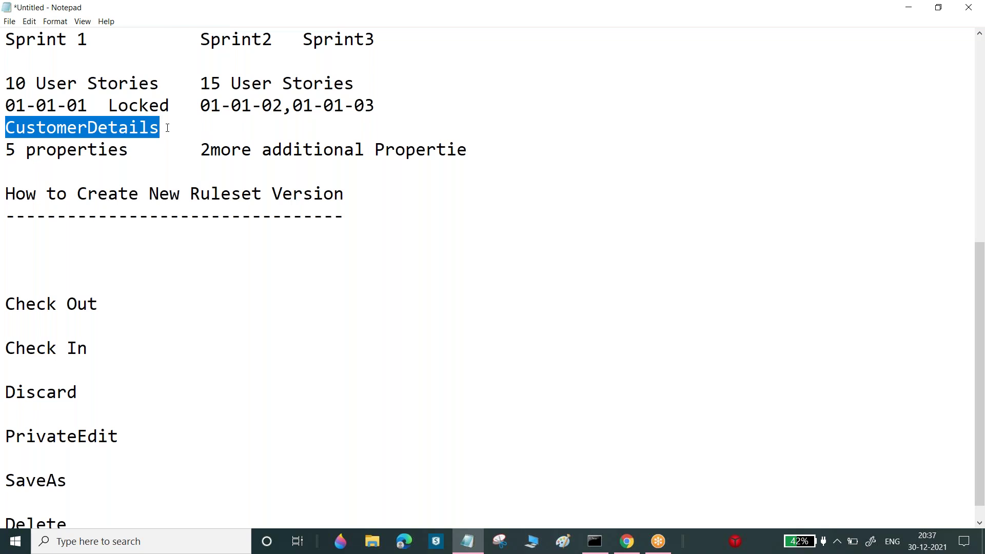
{"action": "left_click", "coordinate": [211, 149]}
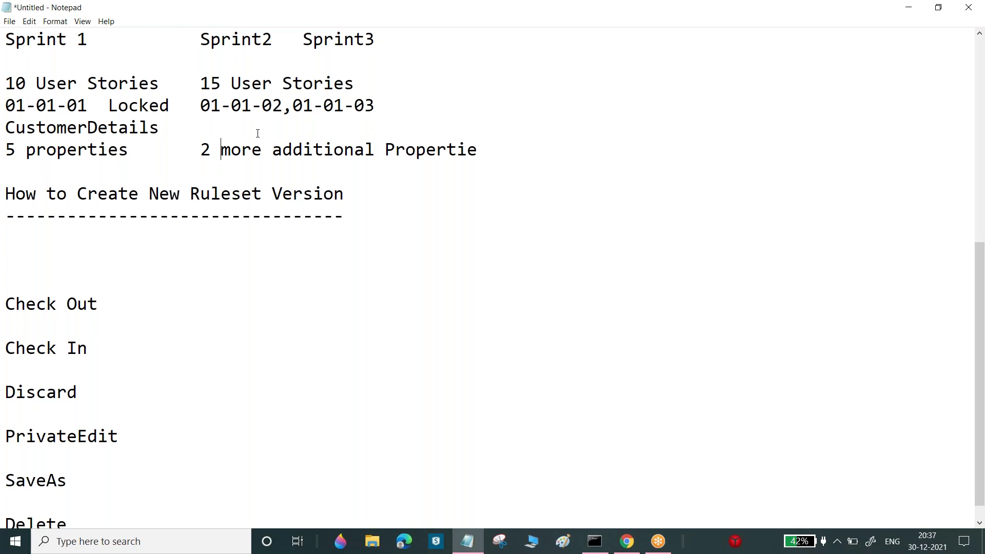
{"action": "left_click_drag", "start_coordinate": [7, 128], "coordinate": [163, 128]}
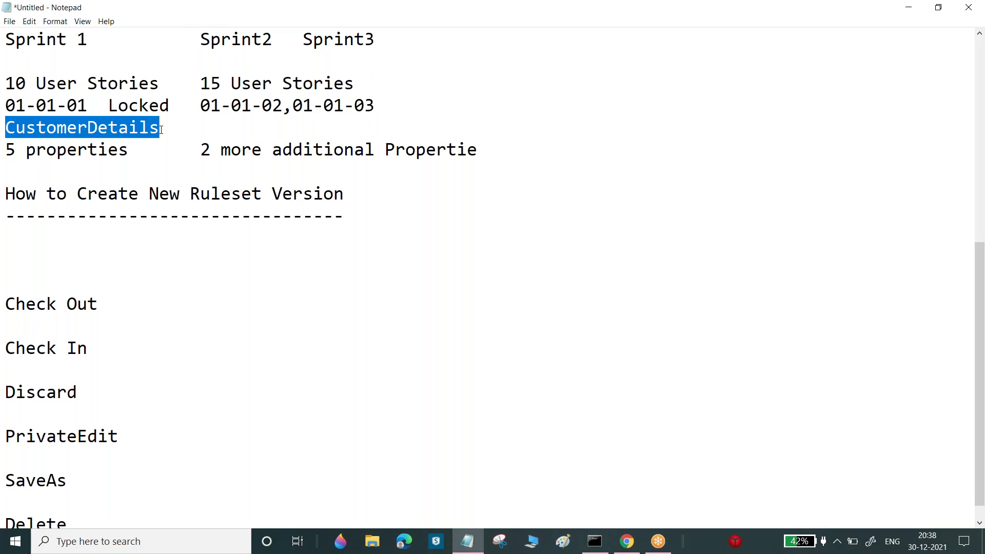
{"action": "left_click_drag", "start_coordinate": [189, 109], "coordinate": [251, 106]}
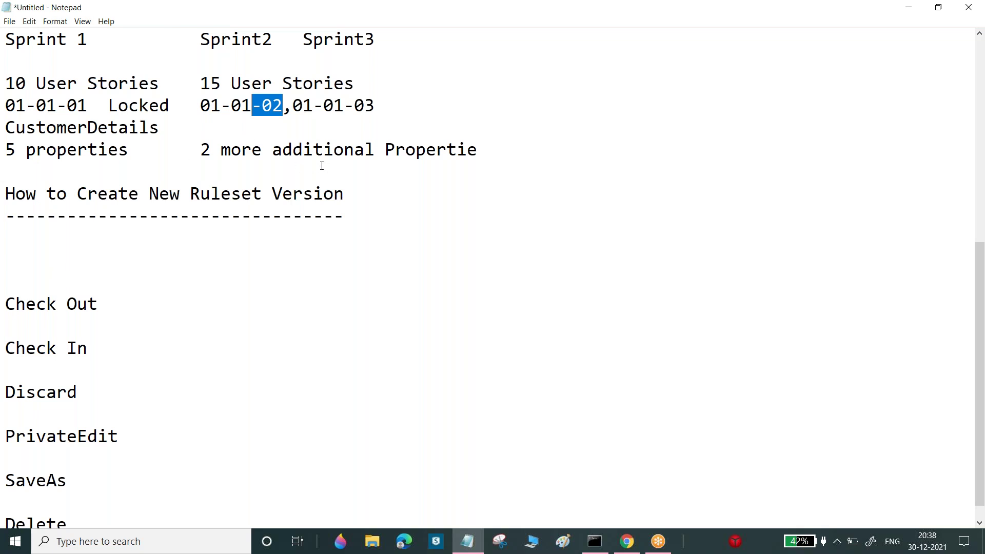
{"action": "left_click", "coordinate": [278, 149]}
Start a Note: same rule available under multiple rule set versions, Pega at run time will call
{"action": "scroll", "coordinate": [278, 150], "scroll_direction": "up", "scroll_amount": 4}
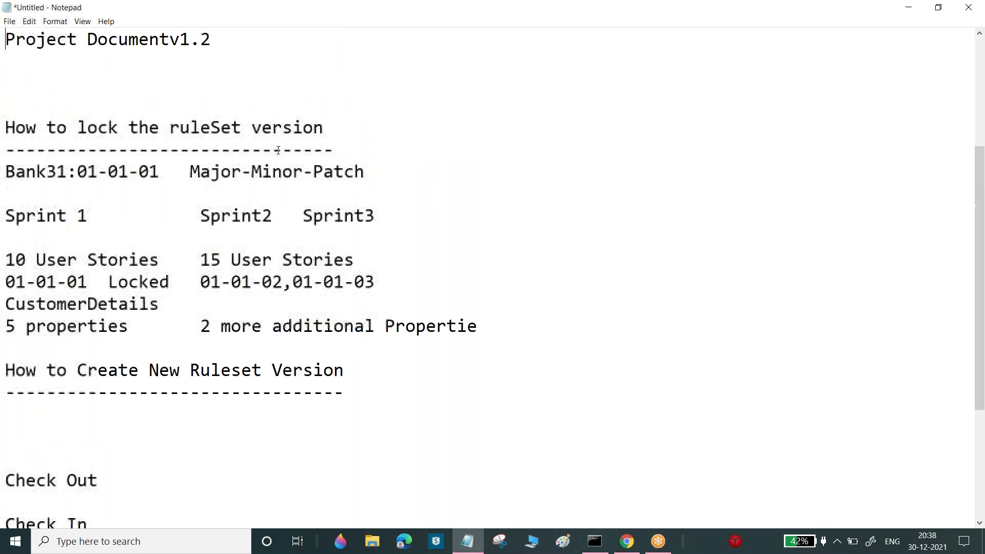
{"action": "left_click", "coordinate": [26, 67]}
{"action": "type", "text": "-->"}
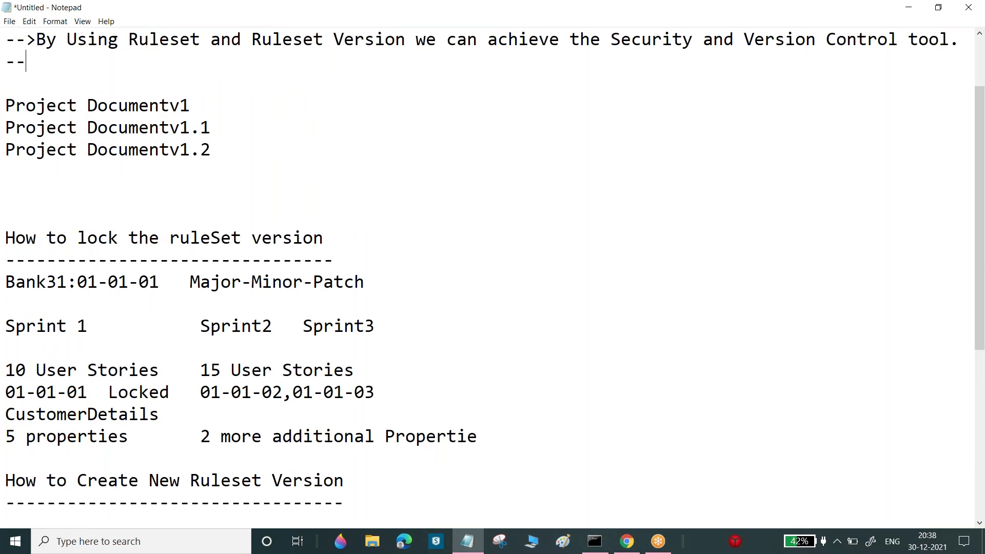
{"action": "type", "text": "If"}
{"action": "key", "text": "BackSpace"}
{"action": "key", "text": "BackSpace"}
{"action": "key", "text": "BackSpace"}
{"action": "key", "text": "BackSpace"}
{"action": "key", "text": "Return"}
{"action": "key", "text": "BackSpace"}
{"action": "key", "text": "BackSpace"}
{"action": "key", "text": "Return"}
{"action": "type", "text": "Note:Same rule "}
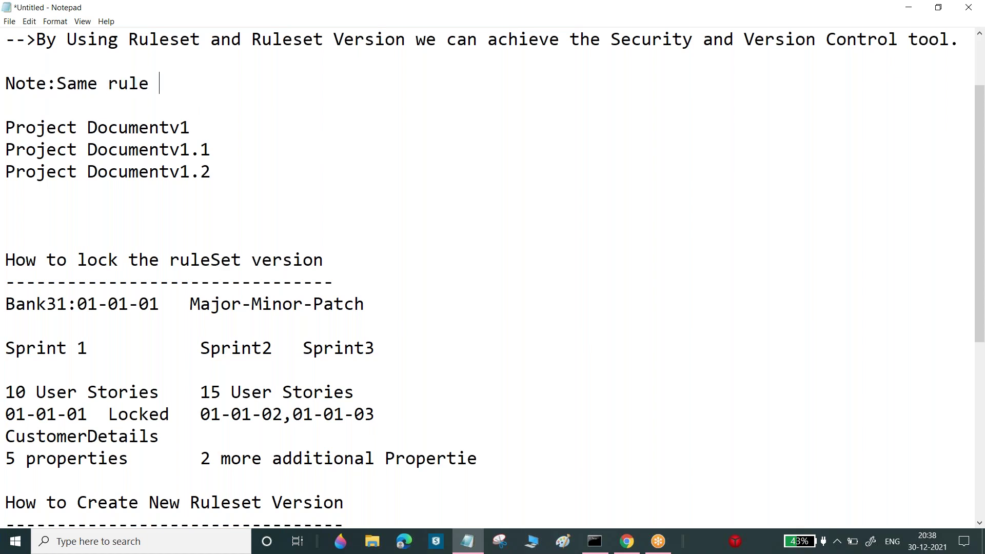
{"action": "type", "text": "is"}
{"action": "key", "text": "BackSpace"}
{"action": "type", "text": "is available under "}
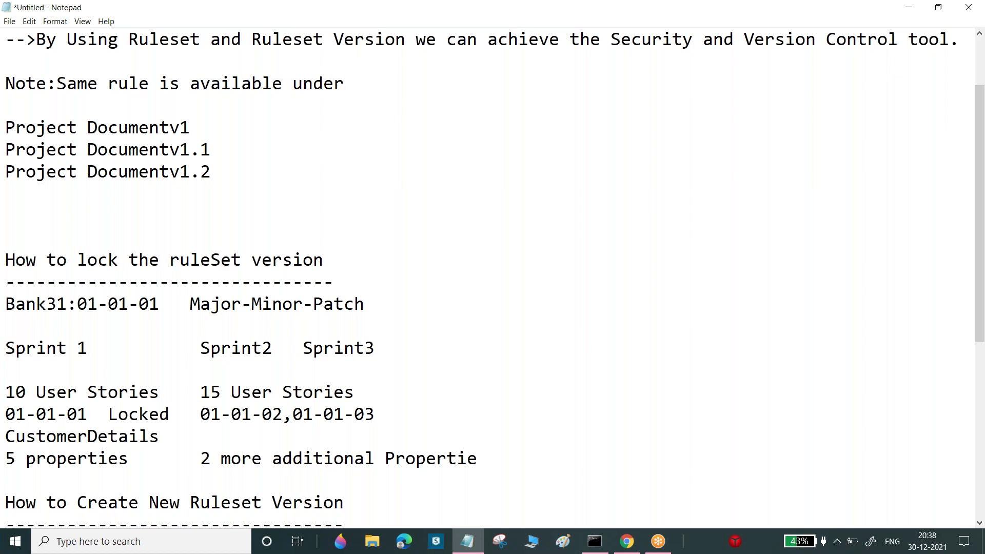
{"action": "type", "text": "multiple rul"}
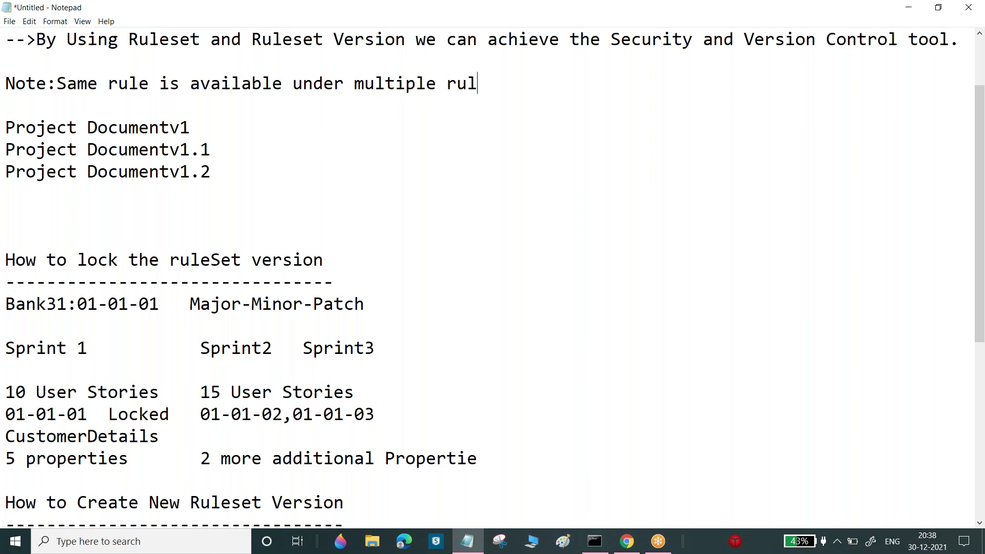
{"action": "type", "text": "e set versions"}
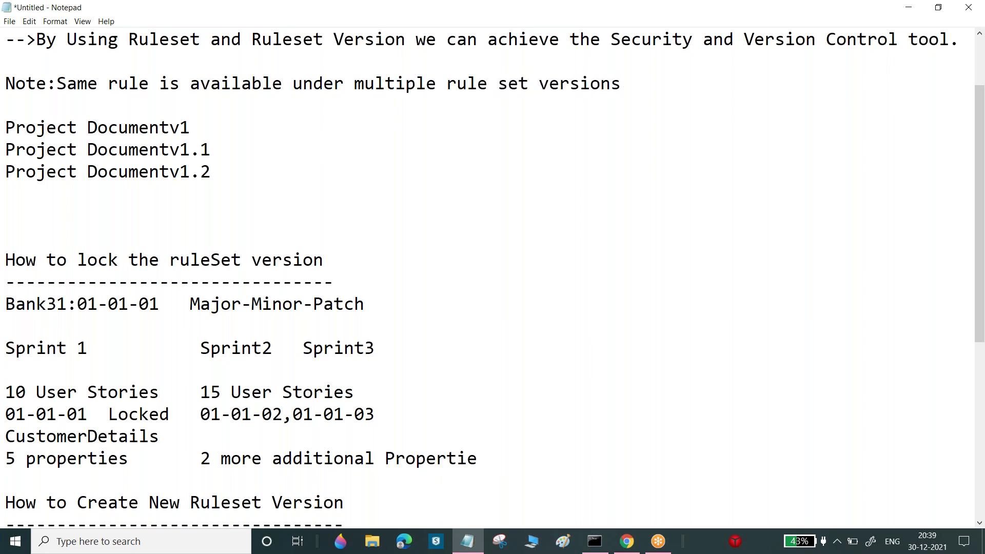
{"action": "type", "text": ",Pega at the run t"}
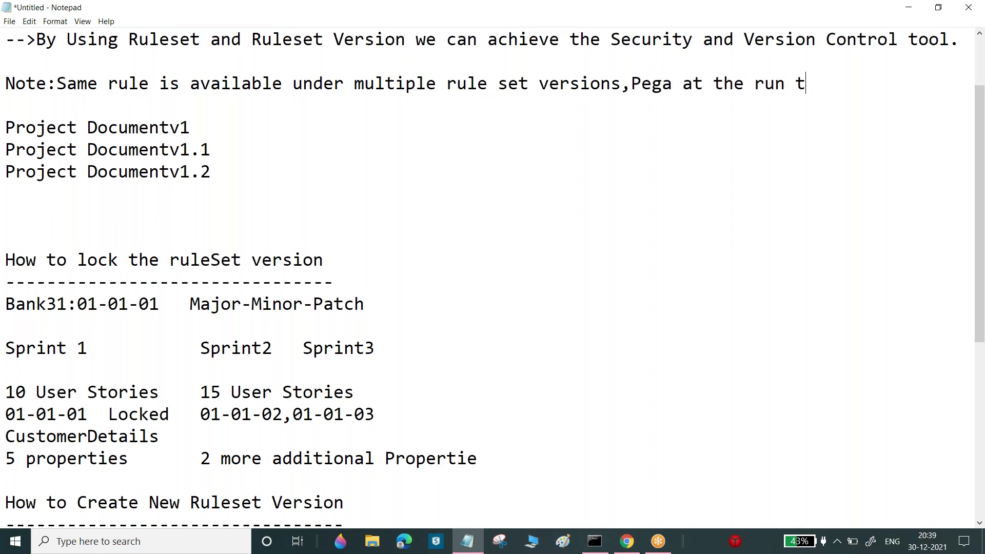
{"action": "type", "text": "ime it will "}
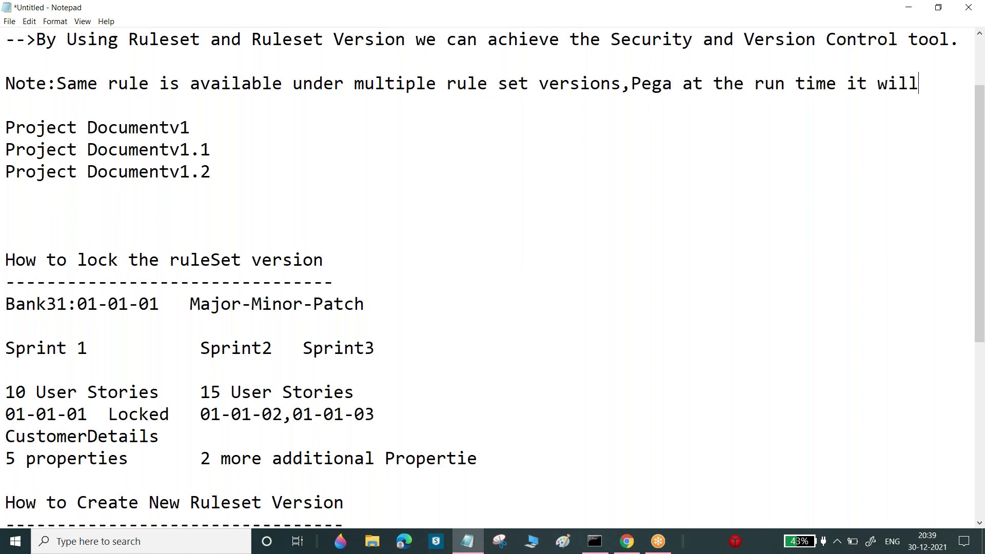
{"action": "type", "text": "call"}
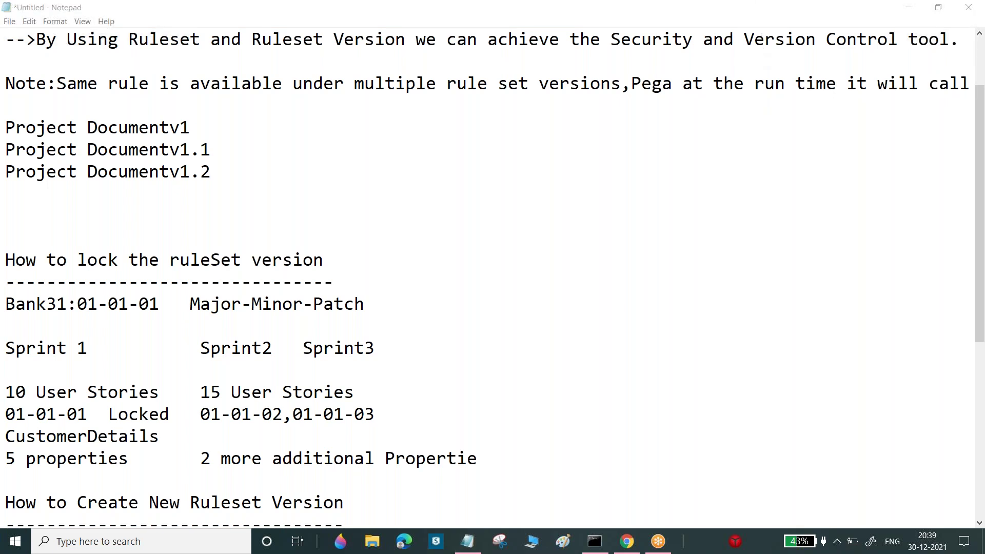
Insert 'always' and finish the note with 'the higher rule set version rule.'
{"action": "left_click_drag", "start_coordinate": [671, 83], "coordinate": [974, 86]}
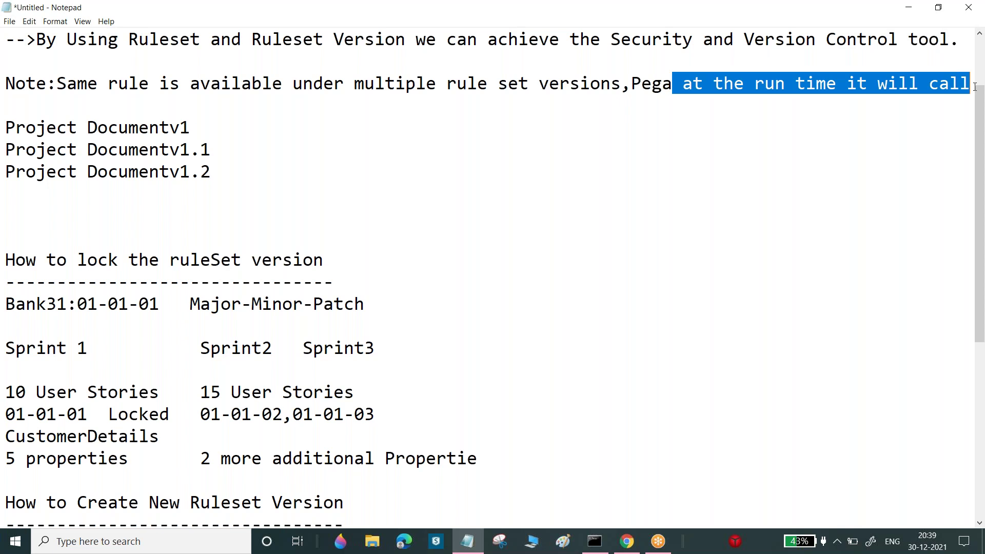
{"action": "left_click", "coordinate": [846, 84]}
{"action": "type", "text": "always"}
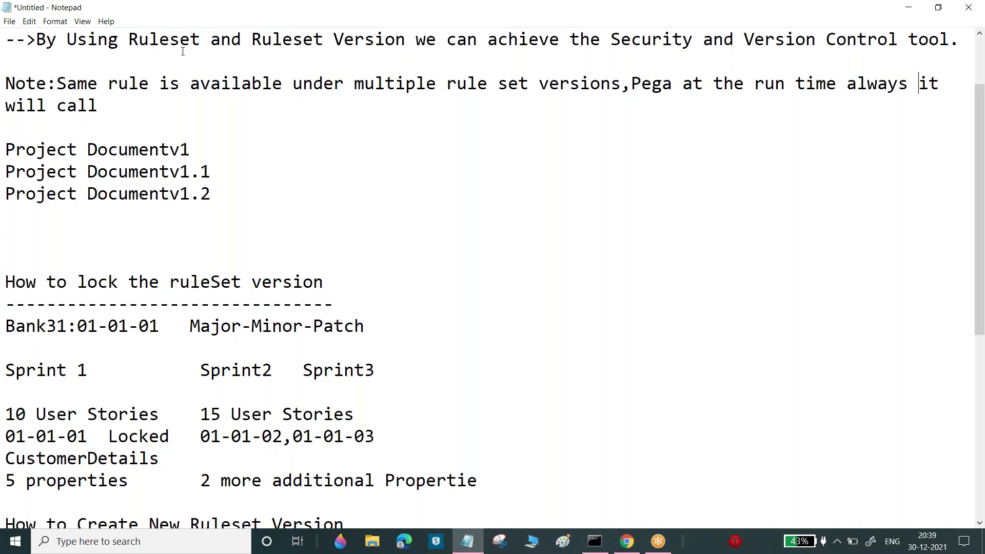
{"action": "left_click", "coordinate": [127, 106]}
{"action": "type", "text": "te"}
{"action": "key", "text": "BackSpace"}
{"action": "type", "text": "he higher v"}
{"action": "key", "text": "BackSpace"}
{"action": "type", "text": "rule ver"}
{"action": "key", "text": "BackSpace"}
{"action": "key", "text": "BackSpace"}
{"action": "key", "text": "BackSpace"}
{"action": "type", "text": "set version rule."}
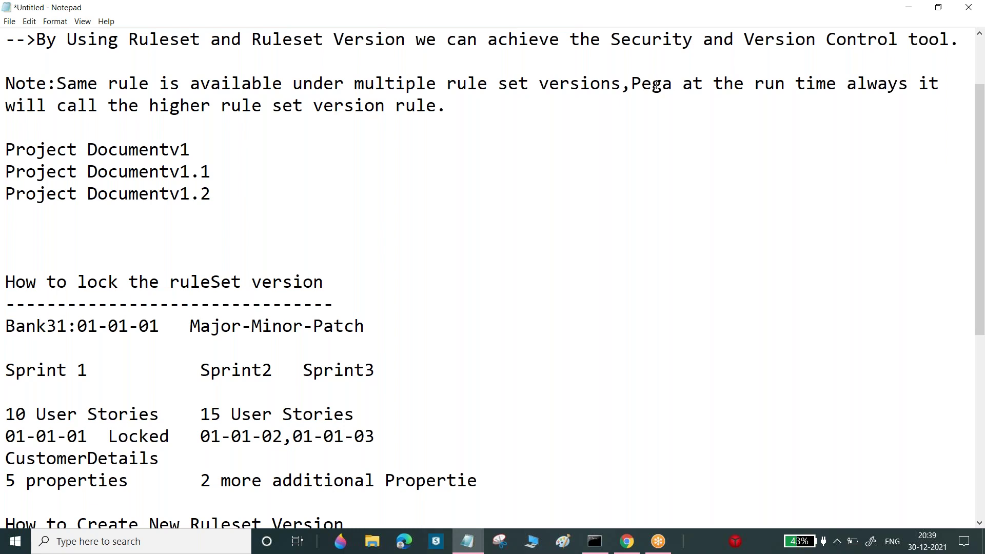
{"action": "left_click_drag", "start_coordinate": [632, 85], "coordinate": [576, 106]}
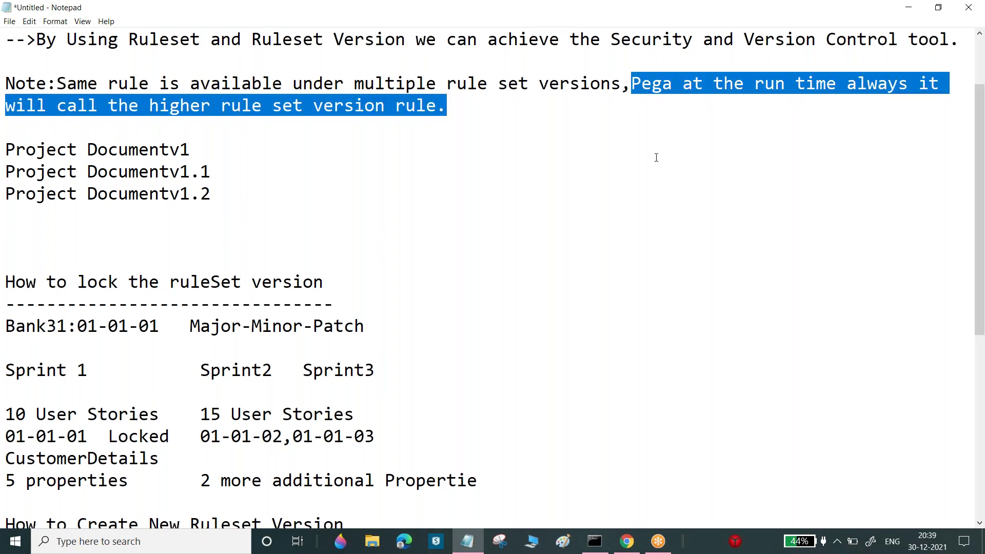
{"action": "left_click_drag", "start_coordinate": [981, 174], "coordinate": [983, 255]}
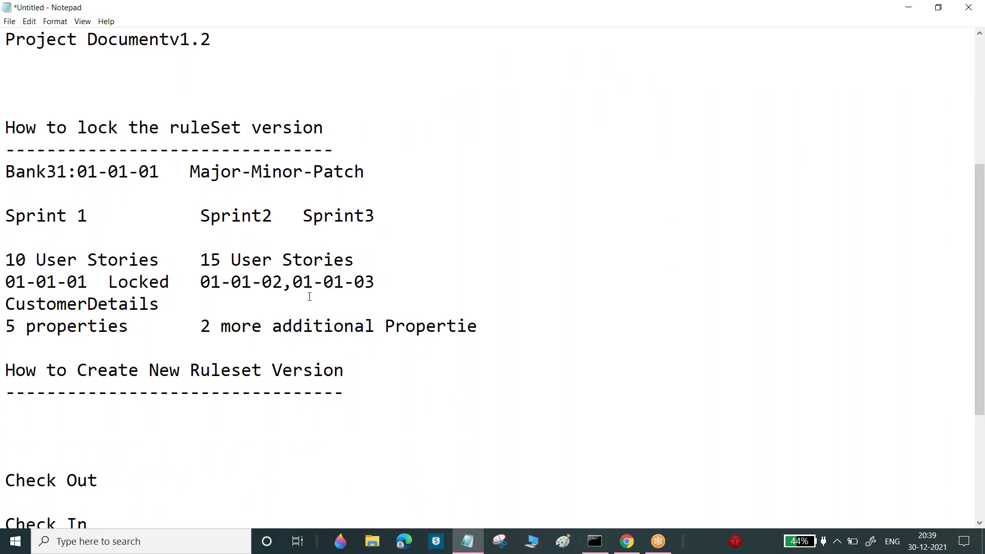
Review the notes down to the Check Out entry, then minimize Notepad to show the browser
{"action": "left_click", "coordinate": [731, 19]}
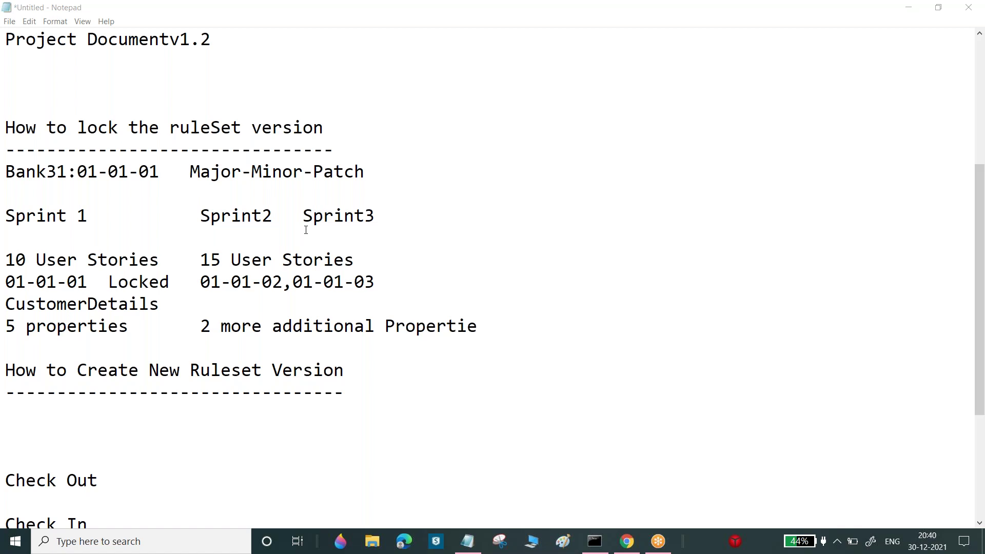
{"action": "left_click_drag", "start_coordinate": [87, 127], "coordinate": [327, 133]}
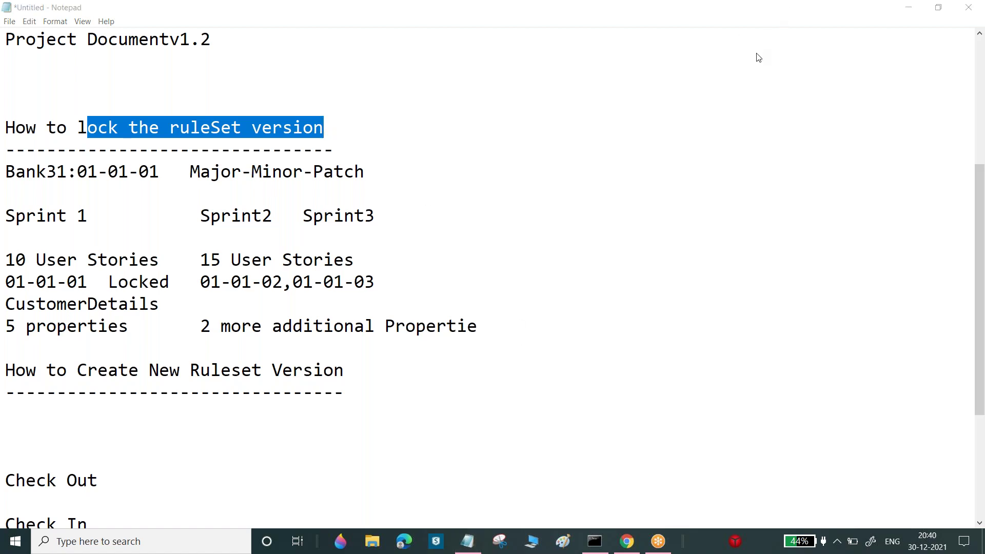
{"action": "scroll", "coordinate": [5, 349], "scroll_direction": "down", "scroll_amount": 3}
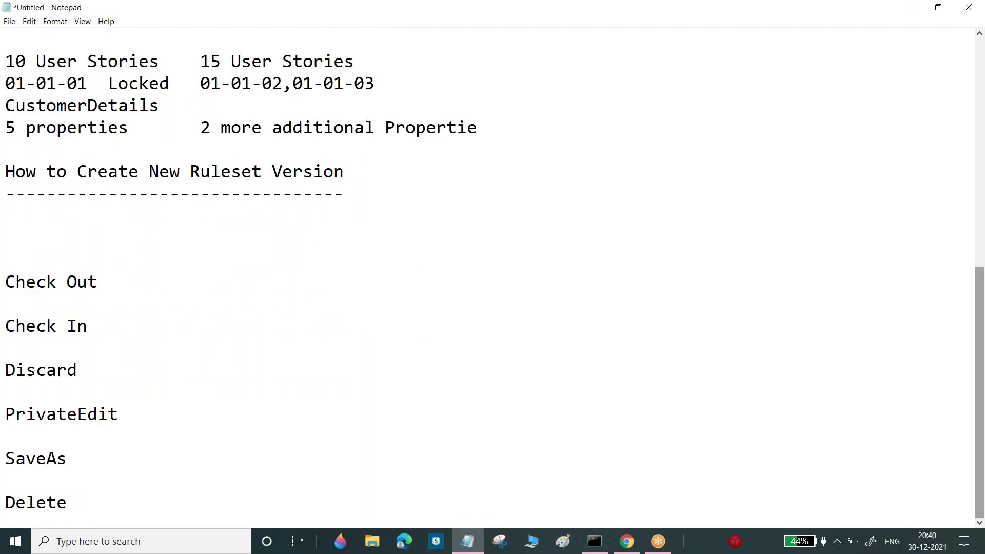
{"action": "left_click_drag", "start_coordinate": [12, 281], "coordinate": [108, 286]}
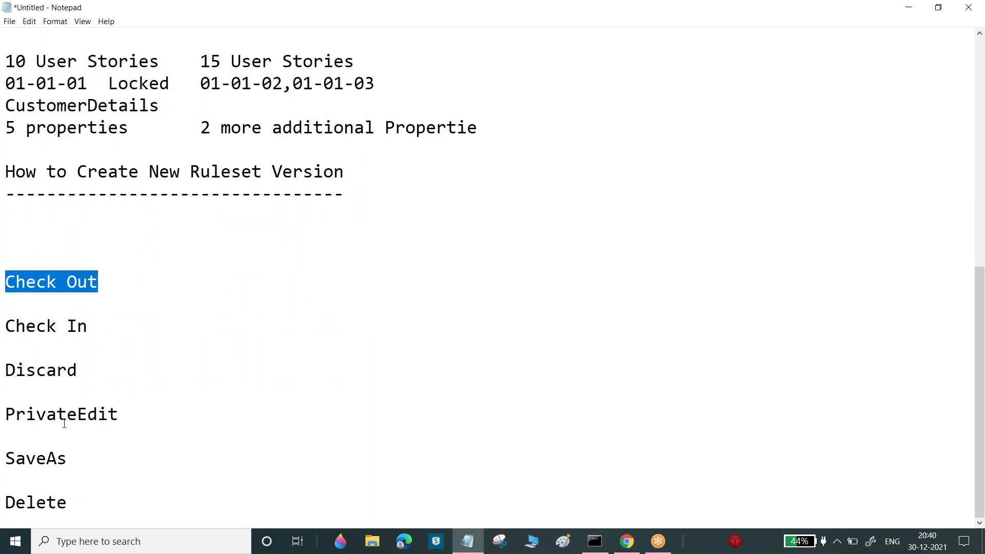
{"action": "left_click", "coordinate": [466, 541]}
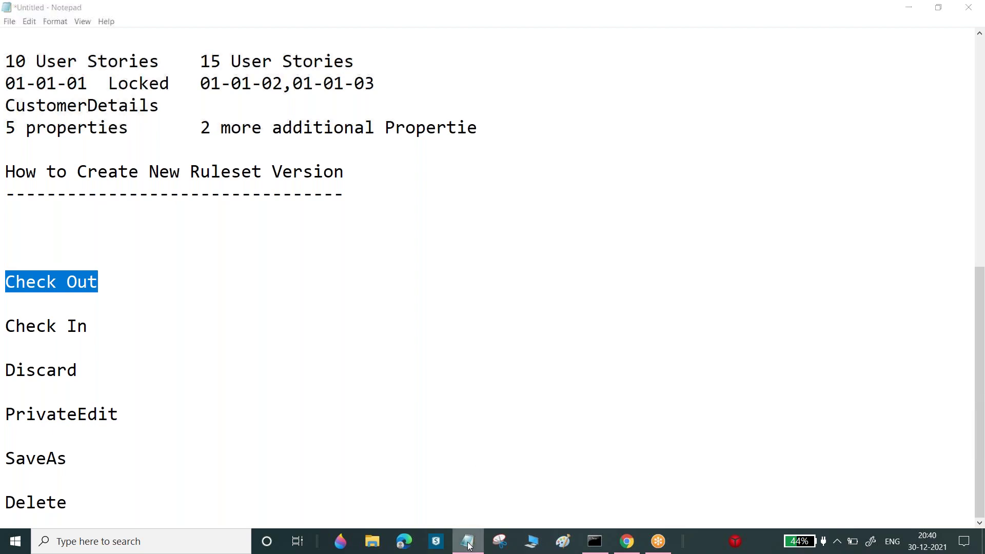
Switch to the ApprovalNum property tab, check the Save options, and expand the left navigation
{"action": "left_click", "coordinate": [88, 77]}
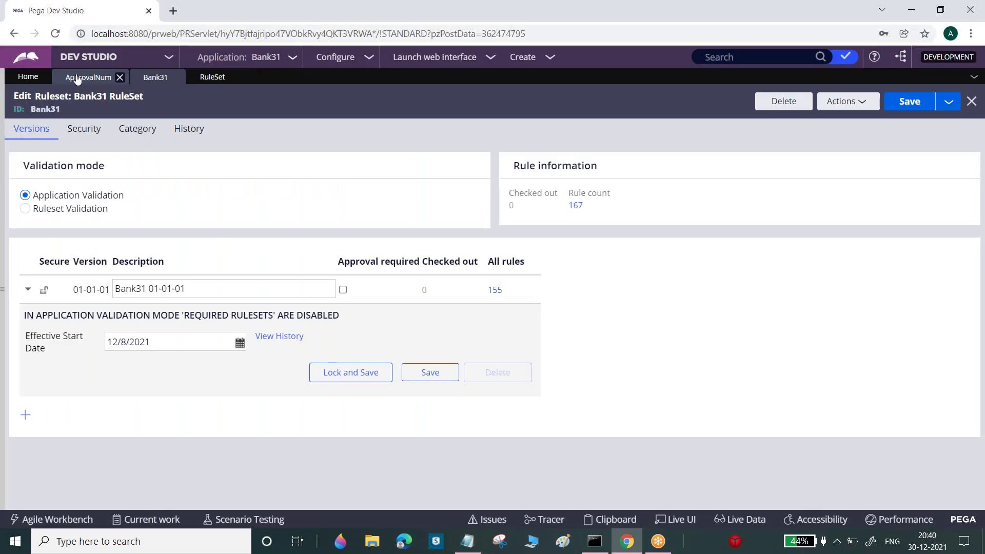
{"action": "left_click", "coordinate": [948, 102]}
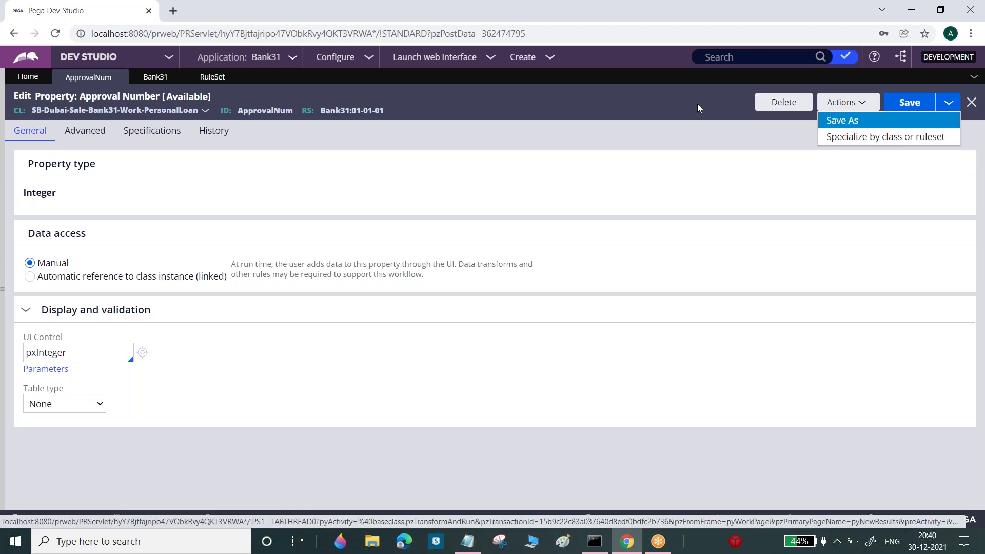
{"action": "left_click", "coordinate": [657, 109]}
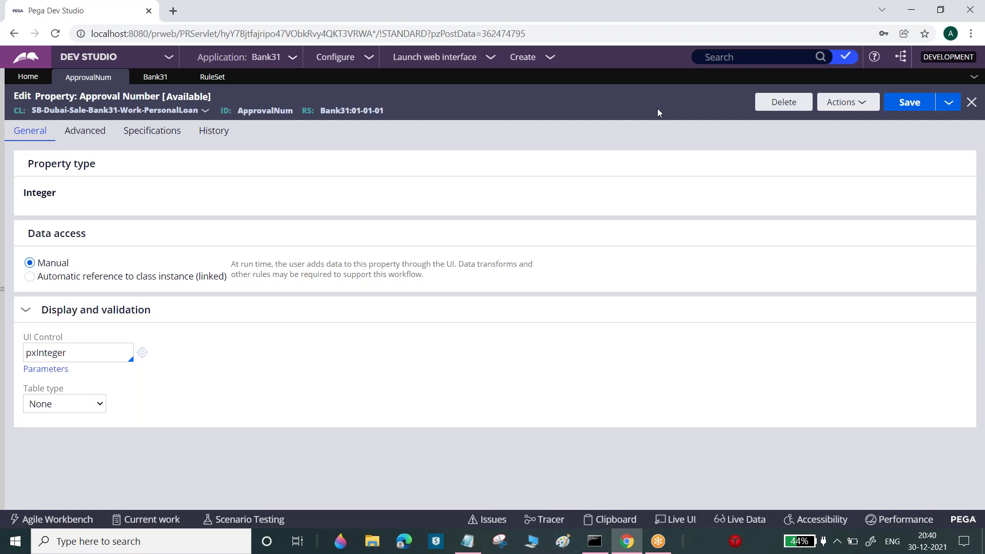
{"action": "left_click", "coordinate": [3, 257]}
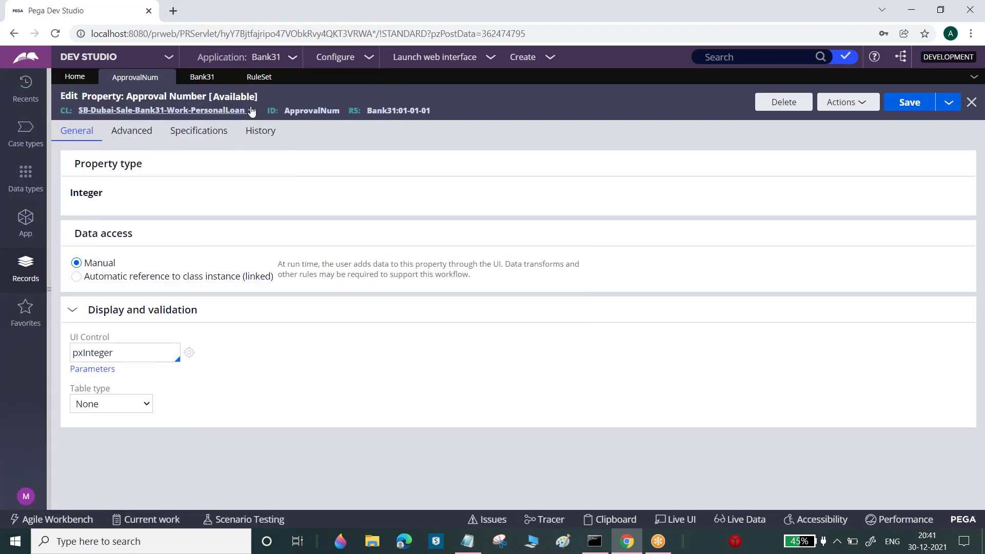
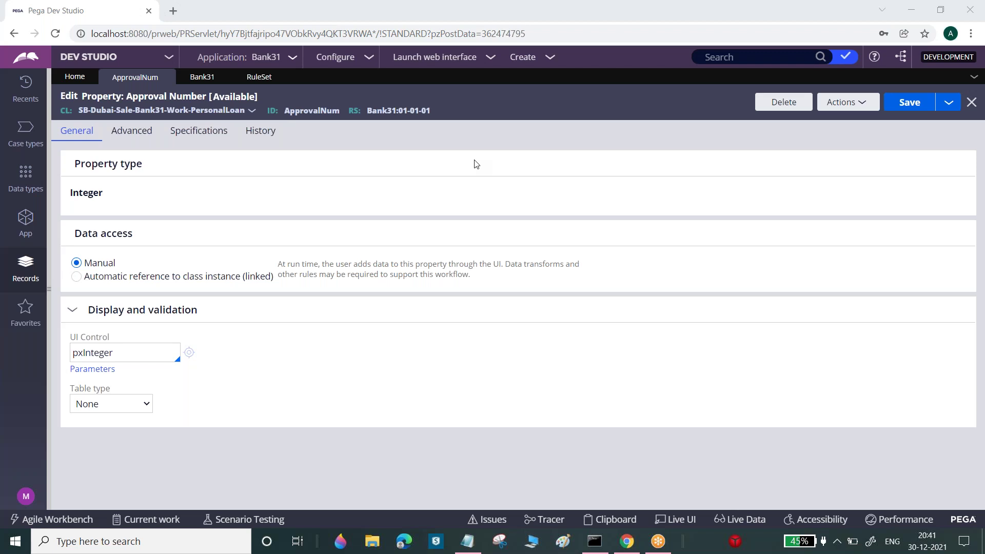
From the Bank31 tab, open the PersonalInfo section via App Explorer's User Interface > Section rules
{"action": "left_click", "coordinate": [201, 85]}
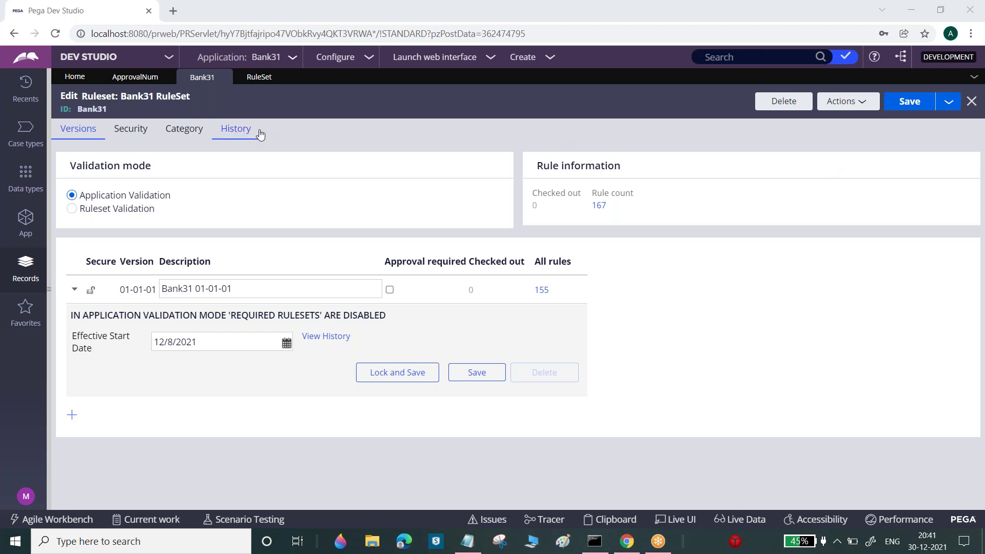
{"action": "left_click", "coordinate": [22, 225]}
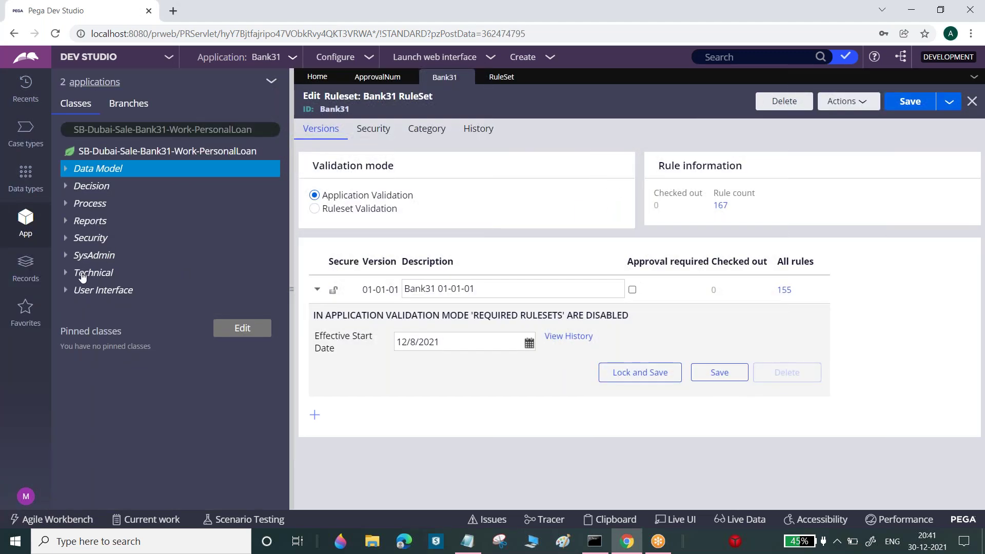
{"action": "left_click", "coordinate": [67, 289]}
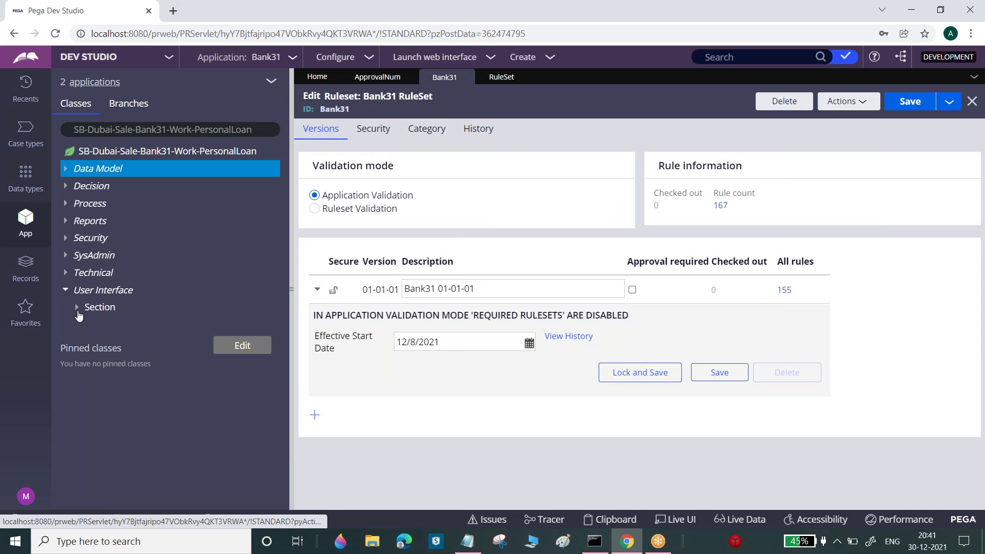
{"action": "left_click", "coordinate": [78, 310]}
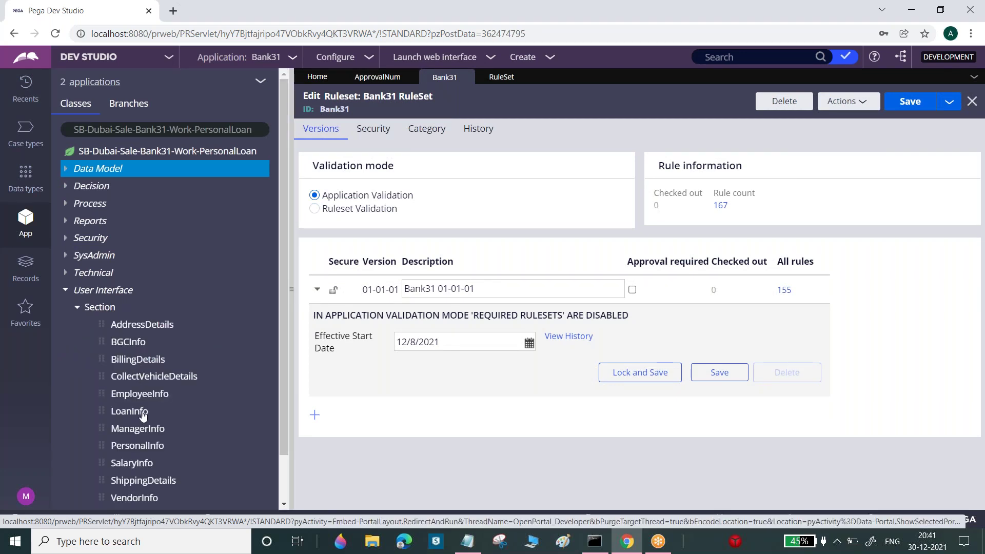
{"action": "left_click", "coordinate": [146, 445]}
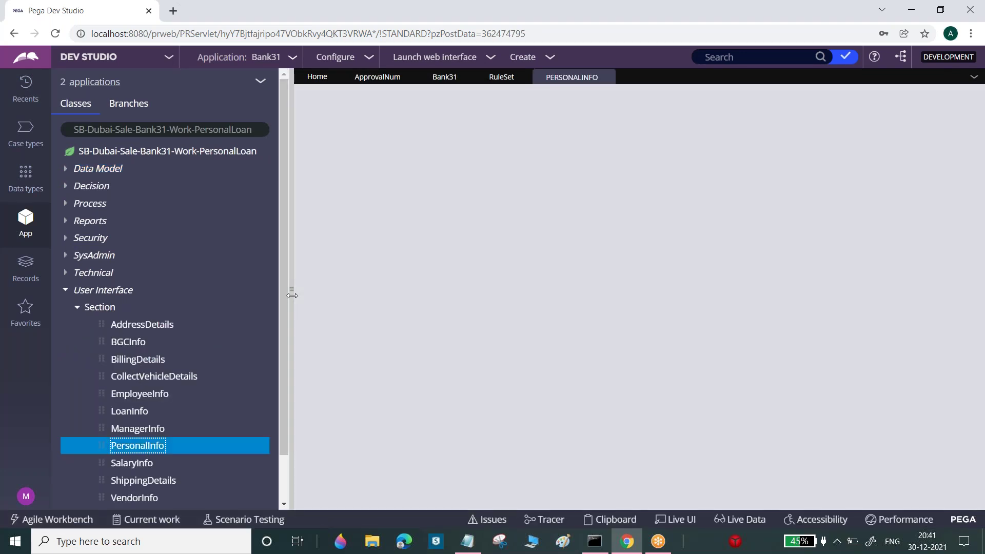
{"action": "left_click", "coordinate": [292, 297]}
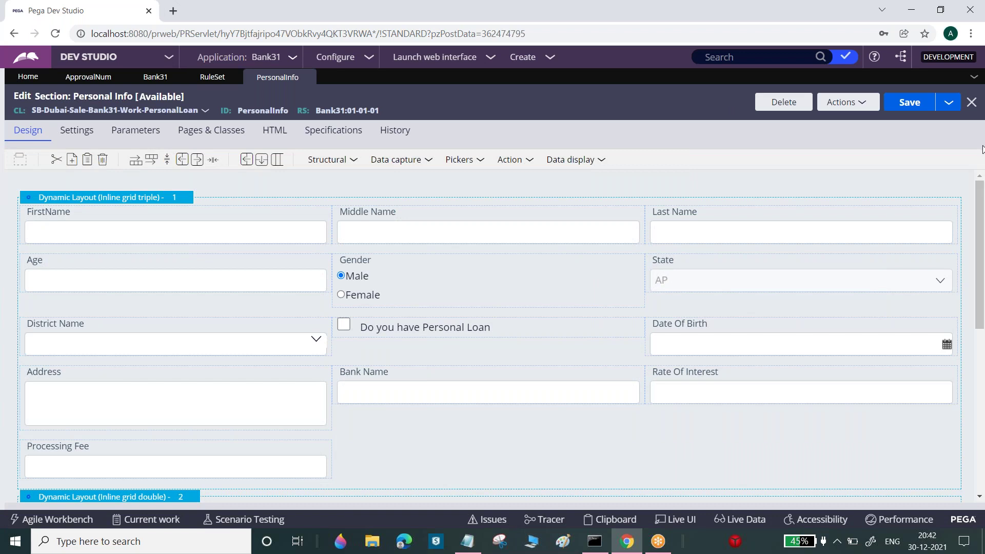
Delete the Address cell from PersonalInfo, save the section, and go back to the Bank31 tab
{"action": "scroll", "coordinate": [981, 208], "scroll_direction": "down", "scroll_amount": 1}
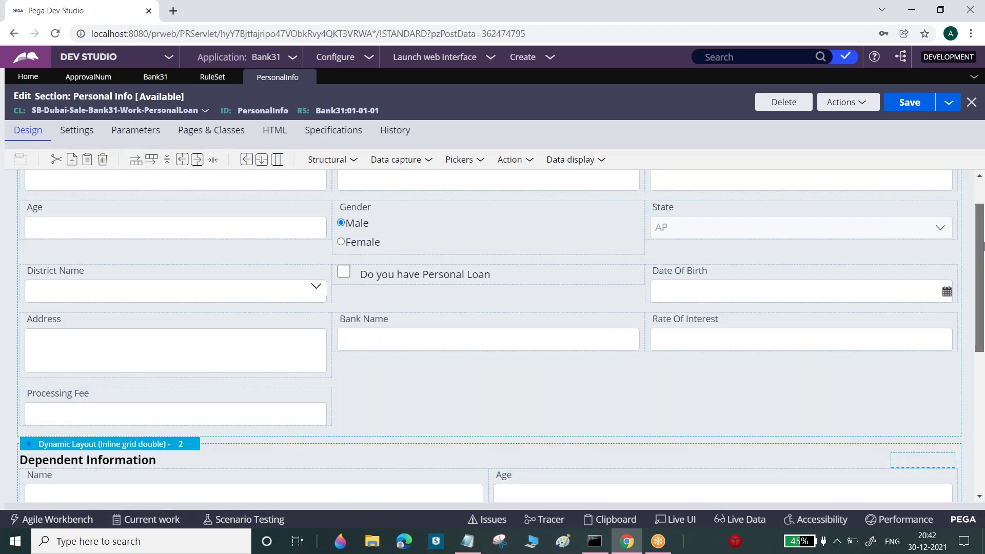
{"action": "scroll", "coordinate": [981, 247], "scroll_direction": "up", "scroll_amount": 1}
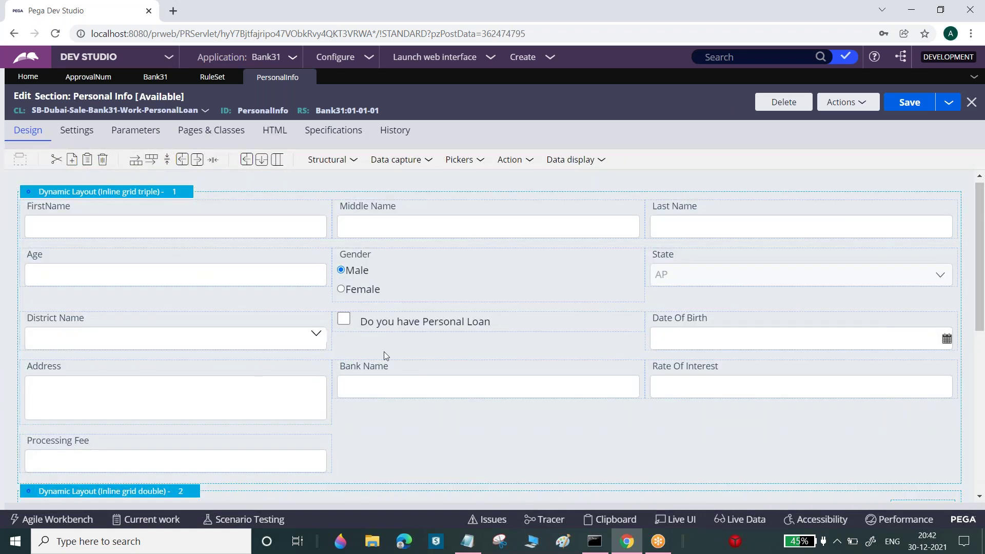
{"action": "left_click", "coordinate": [187, 418]}
{"action": "left_click", "coordinate": [103, 160]}
{"action": "left_click", "coordinate": [910, 103]}
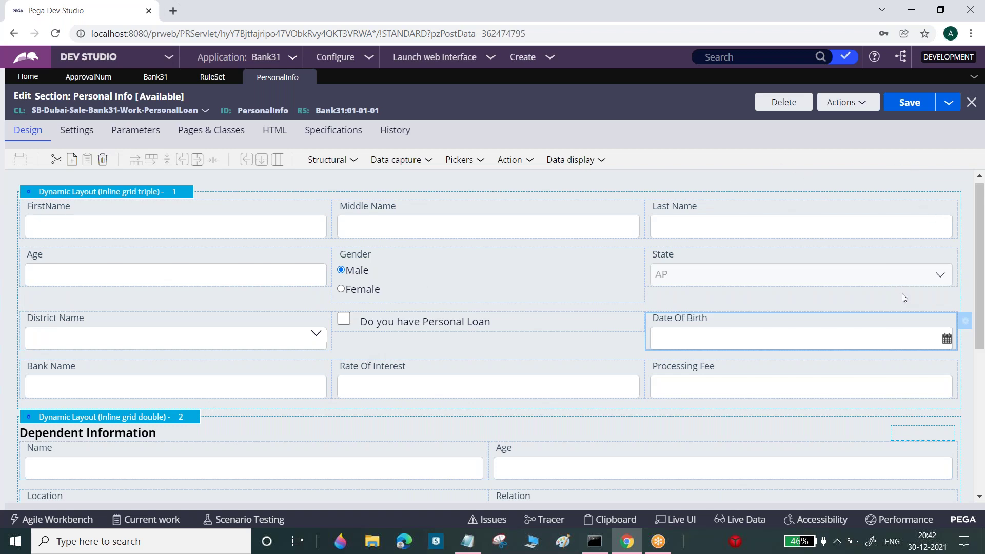
{"action": "left_click", "coordinate": [905, 105]}
{"action": "left_click", "coordinate": [151, 82]}
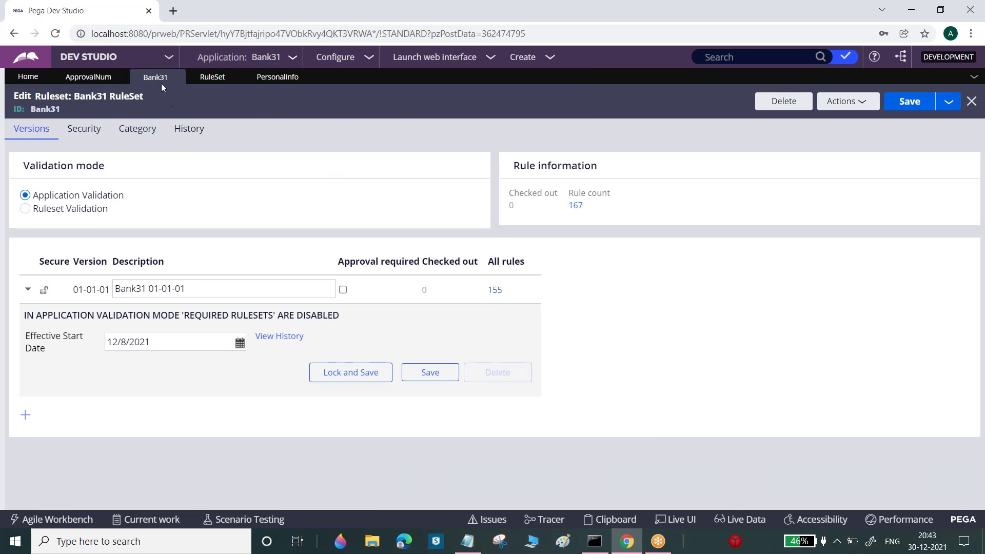
Tick Use check-out? on the Bank31 ruleset's Security tab and save it
{"action": "left_click", "coordinate": [95, 131]}
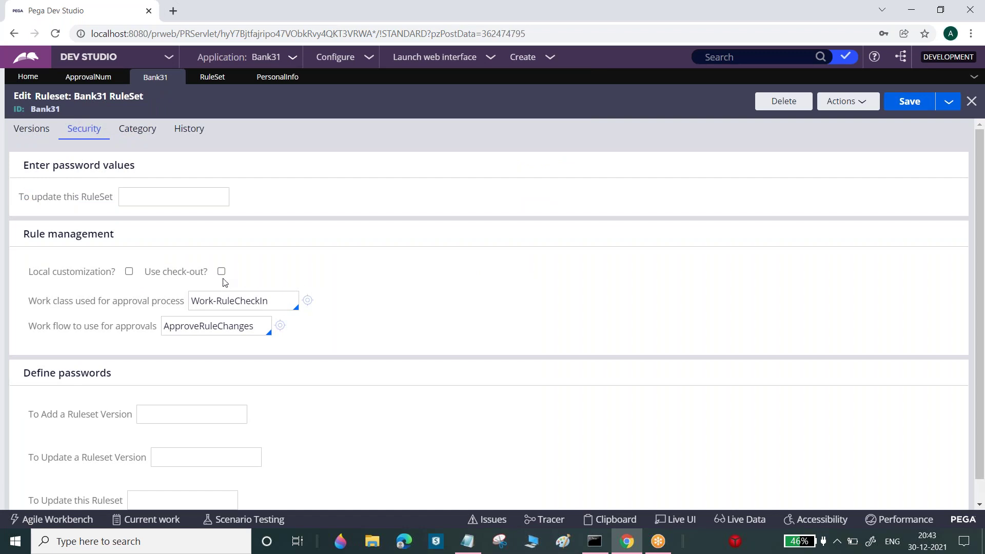
{"action": "left_click", "coordinate": [222, 272]}
{"action": "key", "text": "ctrl+s"}
Reload the PersonalInfo section with Actions > Refresh
{"action": "left_click", "coordinate": [305, 77]}
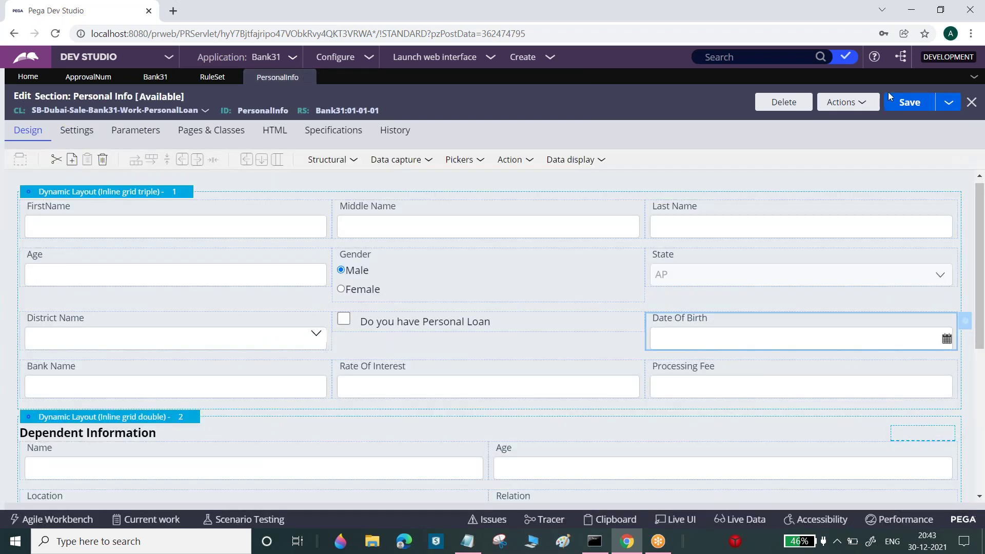
{"action": "left_click", "coordinate": [860, 102]}
{"action": "left_click", "coordinate": [795, 149]}
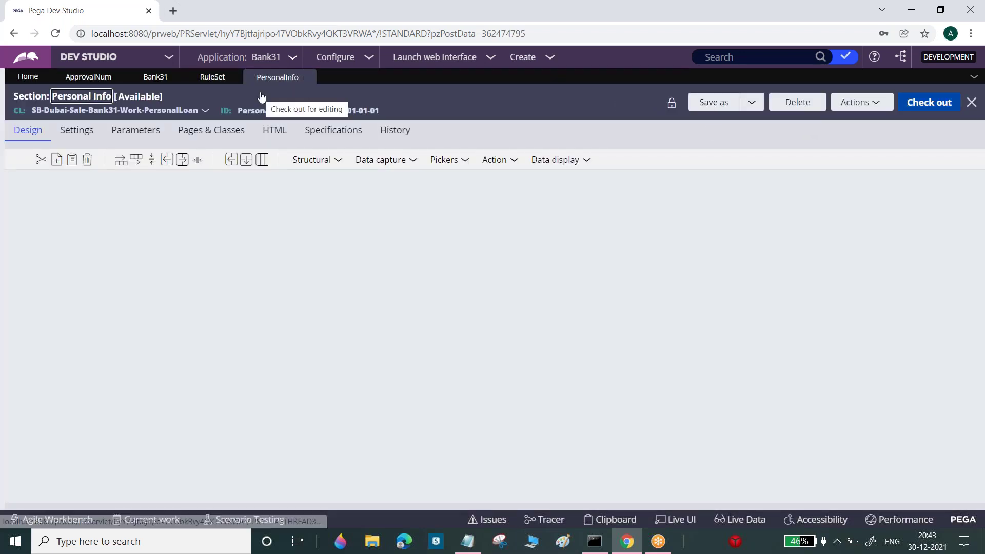
Refresh the ApprovalNum property, then check out the PersonalInfo section
{"action": "left_click", "coordinate": [93, 77]}
{"action": "left_click", "coordinate": [853, 102]}
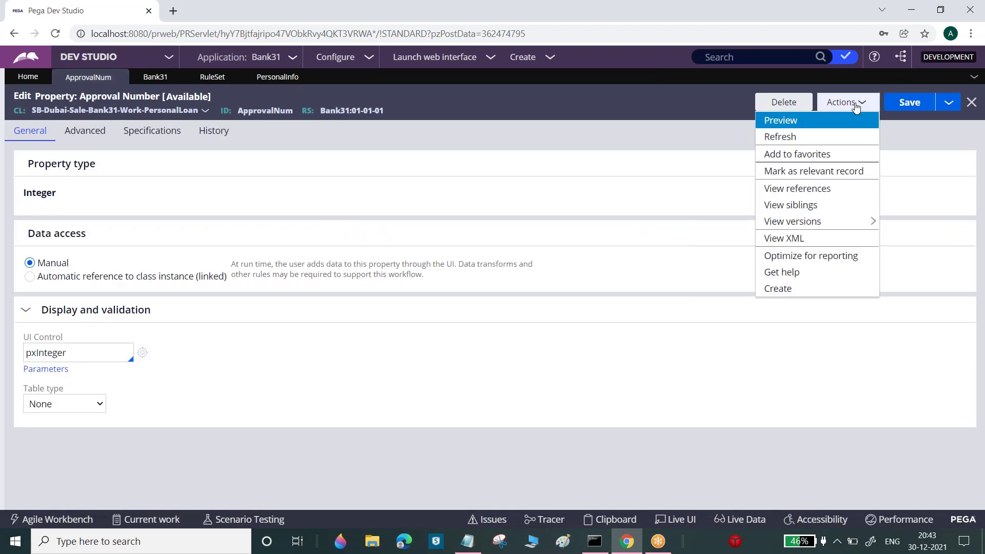
{"action": "left_click", "coordinate": [831, 138]}
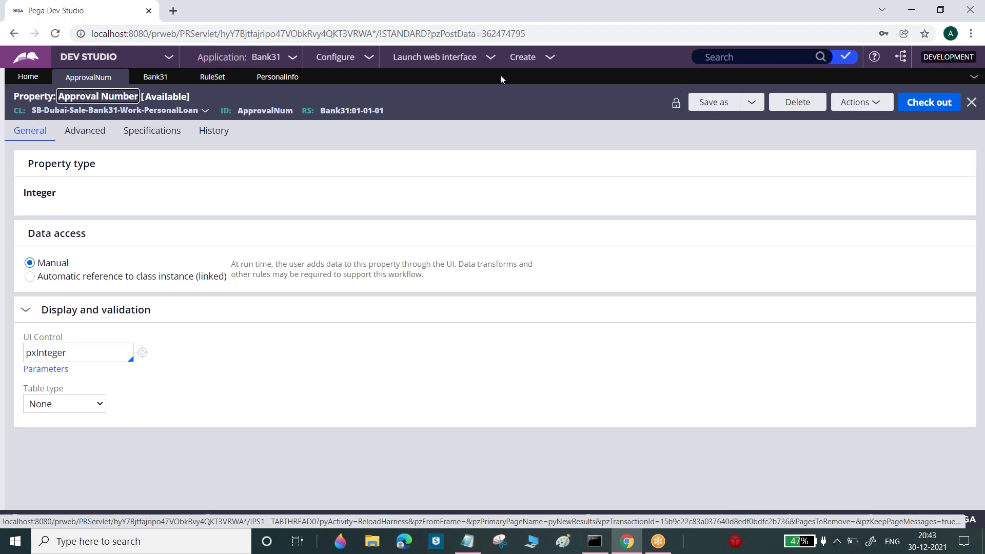
{"action": "left_click", "coordinate": [287, 78]}
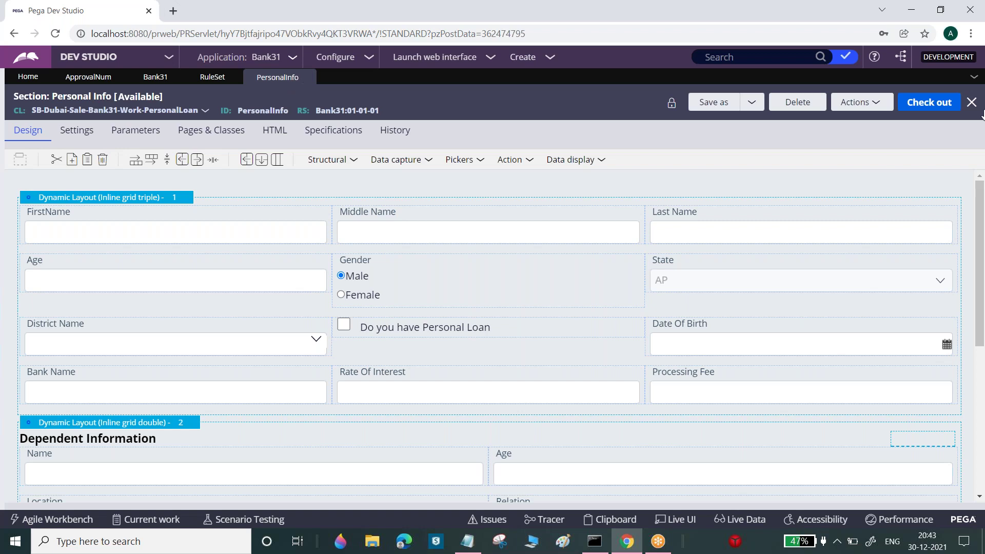
{"action": "left_click", "coordinate": [940, 105]}
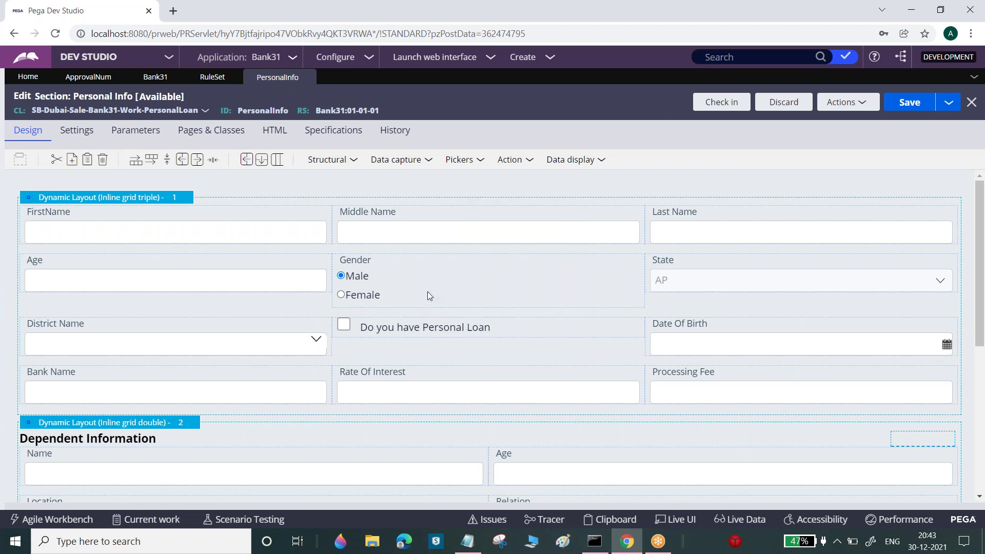
Delete District Name, State, Gender, Age and Last Name, save, and launch the Case Worker portal
{"action": "left_click", "coordinate": [288, 341]}
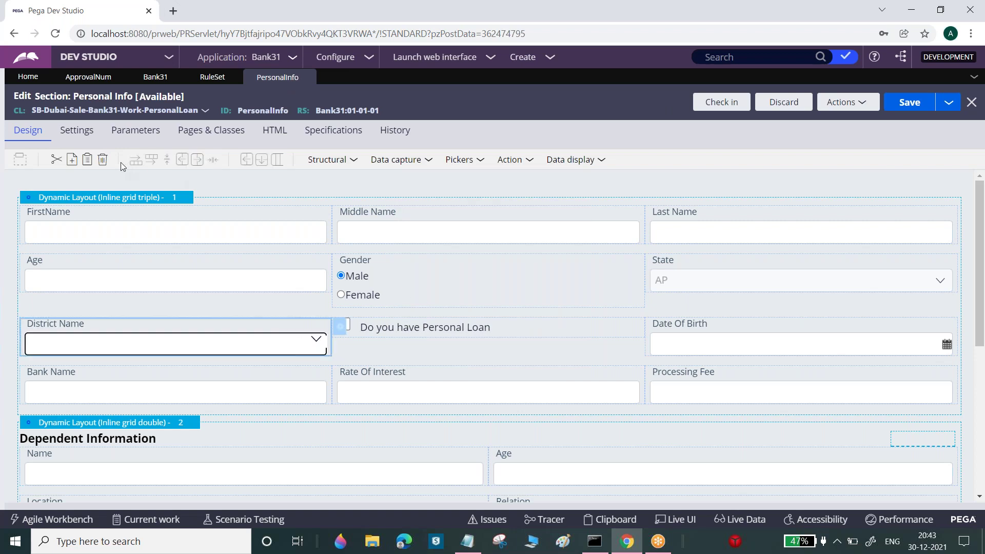
{"action": "left_click", "coordinate": [104, 160]}
{"action": "left_click", "coordinate": [104, 160]}
{"action": "left_click", "coordinate": [105, 161]}
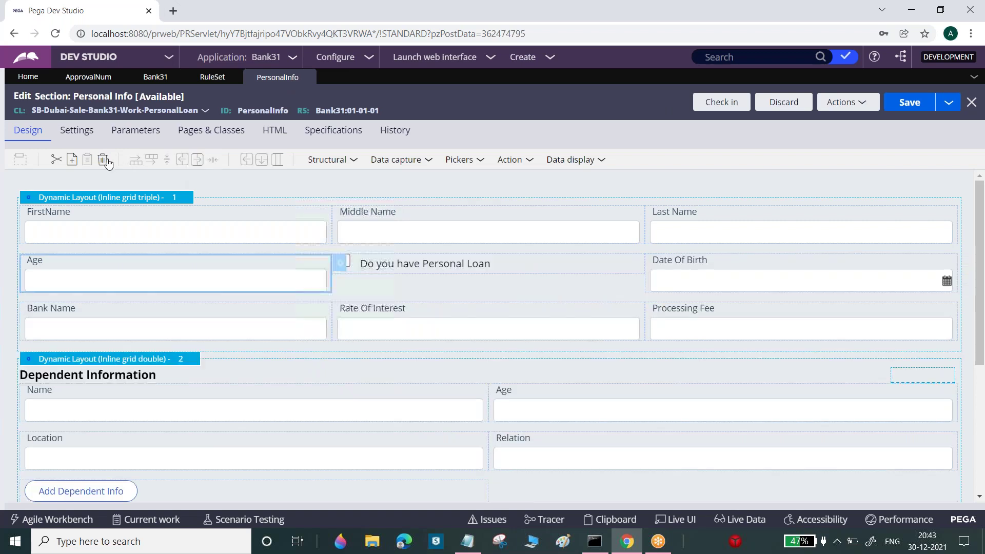
{"action": "left_click", "coordinate": [104, 160]}
{"action": "left_click", "coordinate": [104, 160]}
{"action": "left_click", "coordinate": [911, 106]}
{"action": "left_click", "coordinate": [454, 59]}
{"action": "left_click", "coordinate": [436, 89]}
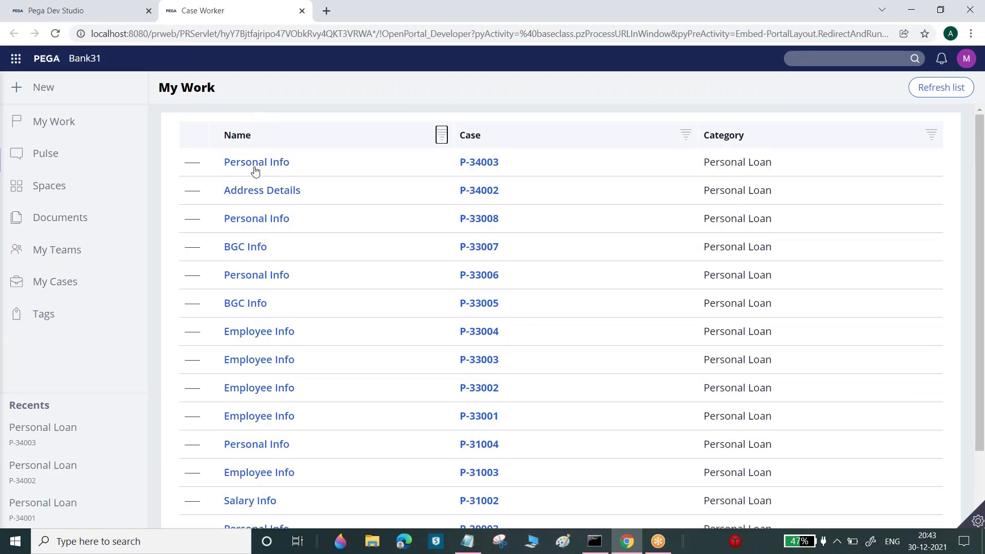
Open case P-34003 from My Work to review its trimmed Personal Info form, then return to Dev Studio
{"action": "left_click_drag", "start_coordinate": [252, 169], "coordinate": [257, 171]}
{"action": "left_click", "coordinate": [257, 171]}
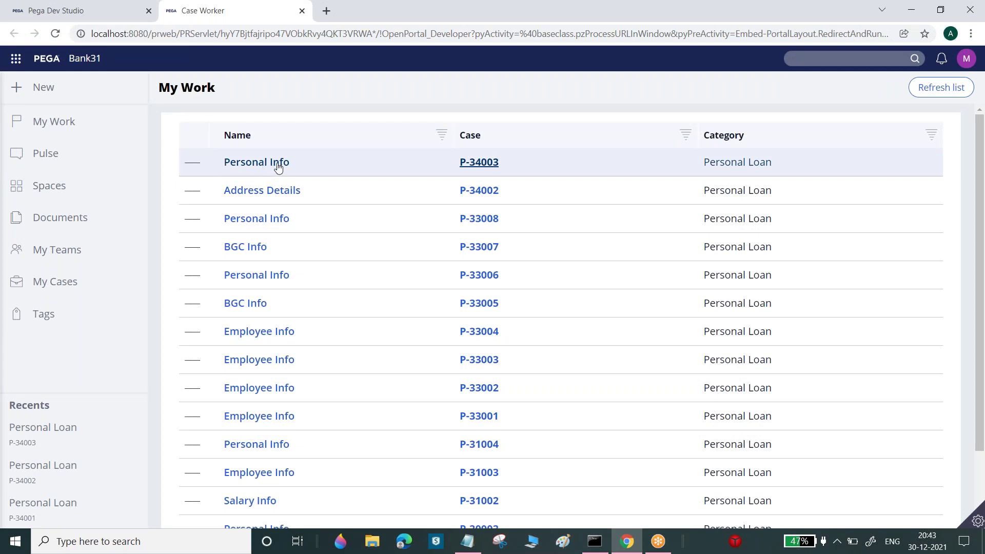
{"action": "left_click", "coordinate": [482, 164]}
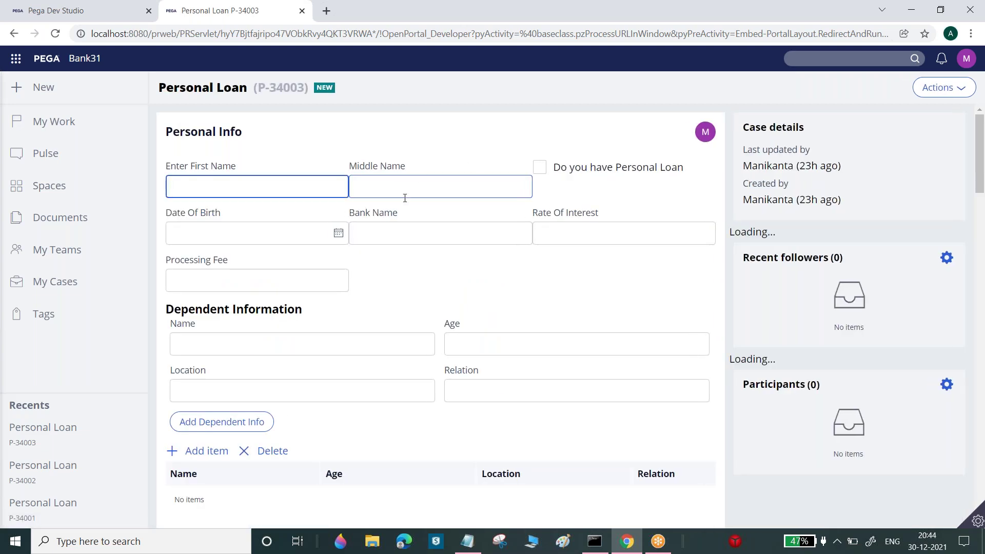
{"action": "left_click", "coordinate": [87, 10]}
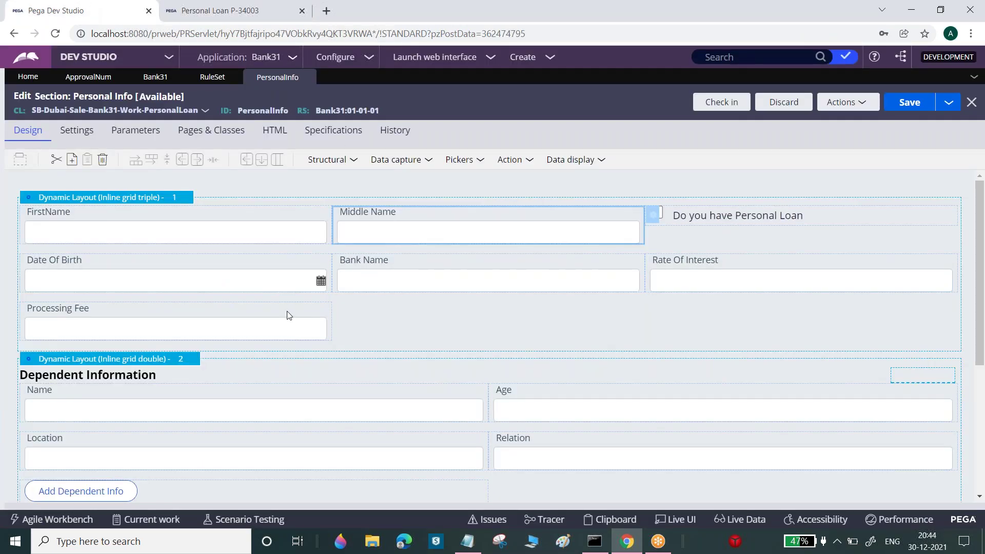
{"action": "left_click", "coordinate": [246, 6]}
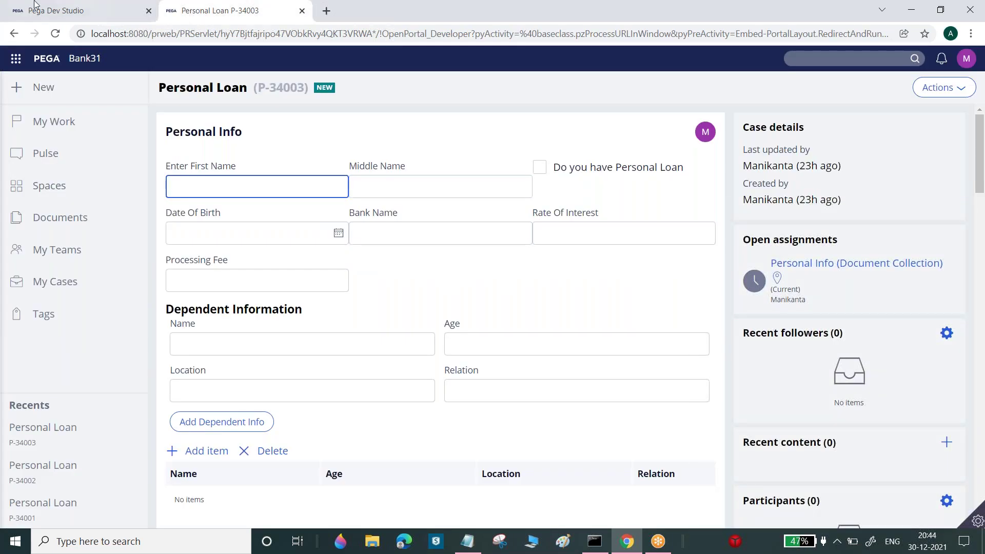
{"action": "left_click", "coordinate": [67, 8]}
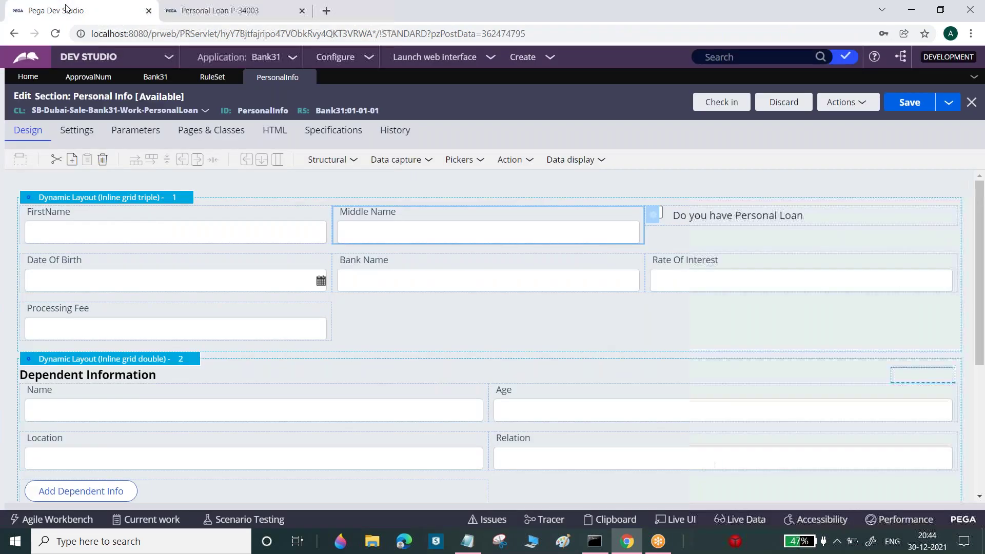
Discard the PersonalInfo check-out, confirming in the Discard Check Out dialog, and return to case P-34003
{"action": "left_click", "coordinate": [784, 102]}
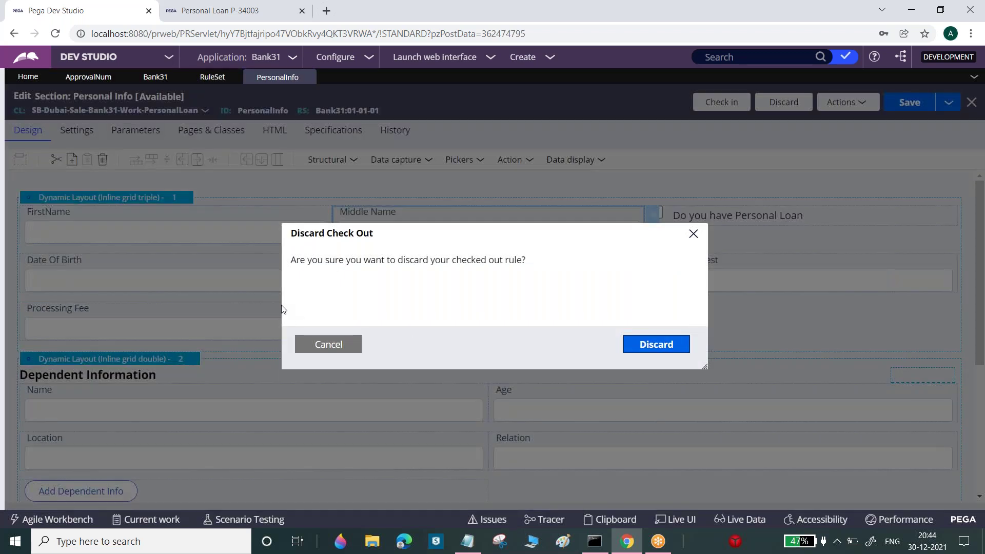
{"action": "left_click_drag", "start_coordinate": [296, 263], "coordinate": [488, 272]}
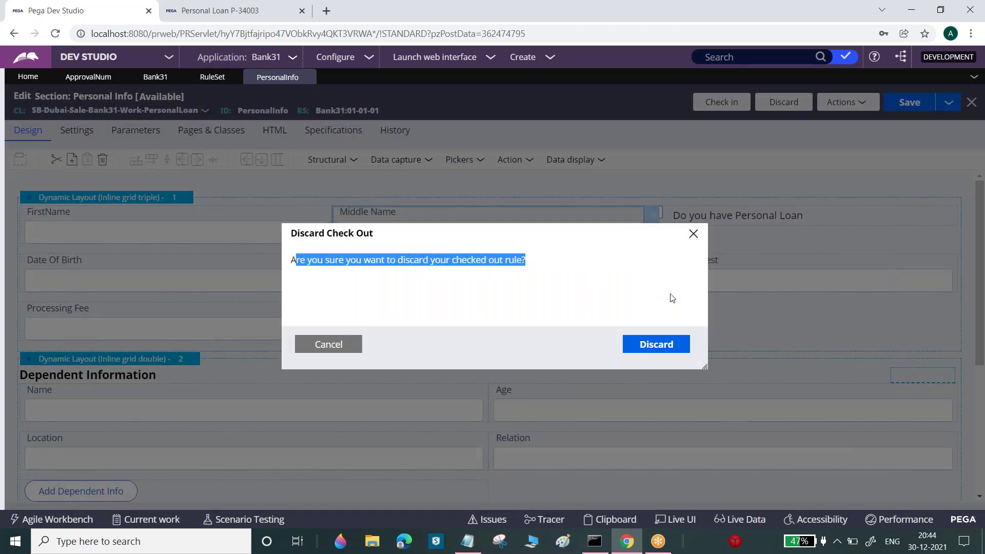
{"action": "left_click", "coordinate": [656, 344]}
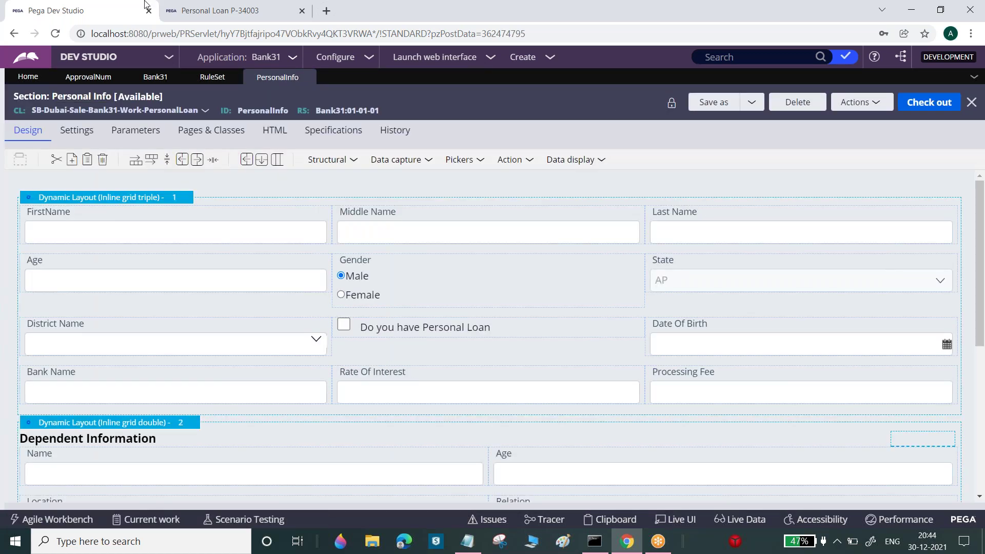
{"action": "left_click", "coordinate": [200, 8]}
Refresh case P-34003 through Actions > Refresh, then go back to Dev Studio
{"action": "left_click", "coordinate": [932, 88]}
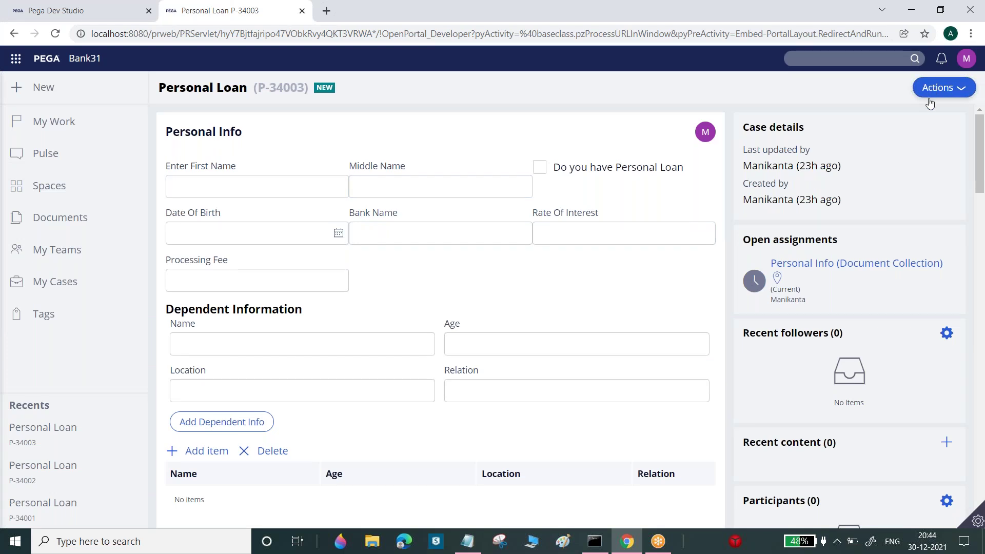
{"action": "left_click", "coordinate": [933, 107]}
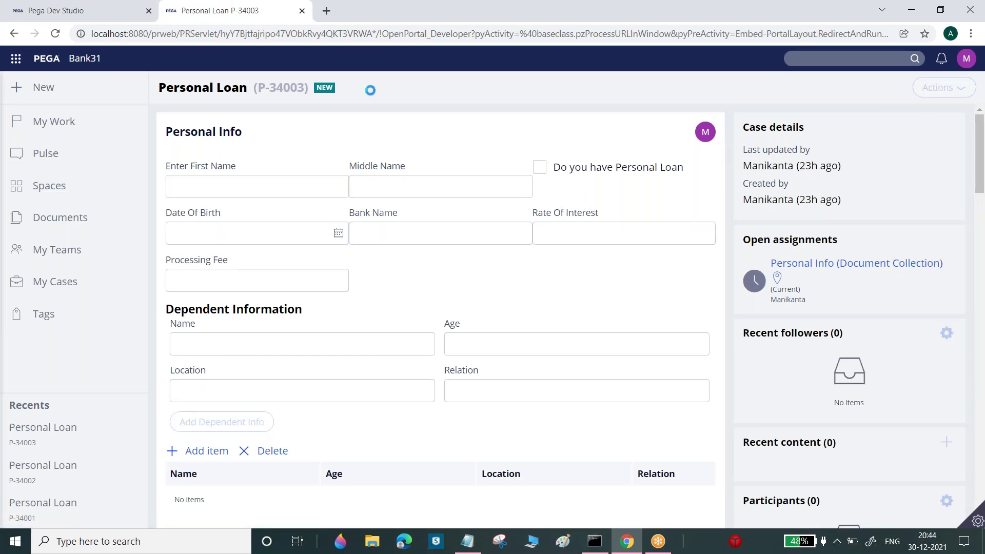
{"action": "left_click", "coordinate": [113, 14]}
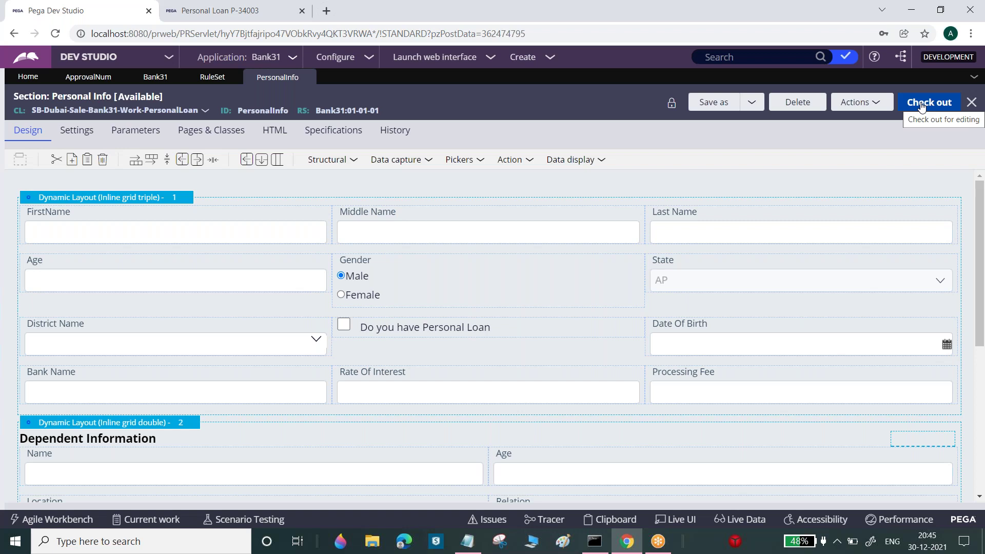
Check out PersonalInfo again, add a label 'Welcome To PEGA ONLIne Training' below the bank fields, and save
{"action": "left_click", "coordinate": [921, 104]}
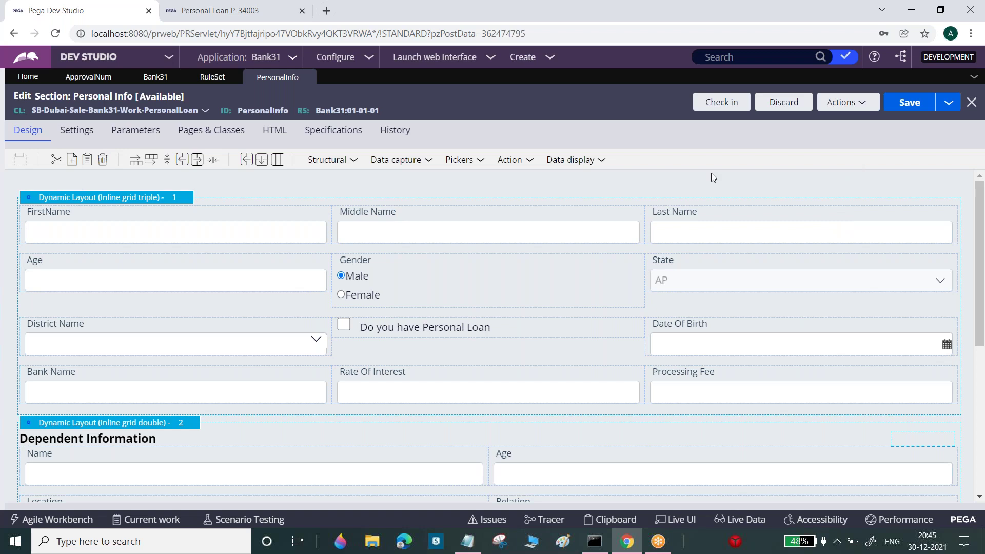
{"action": "left_click", "coordinate": [600, 161]}
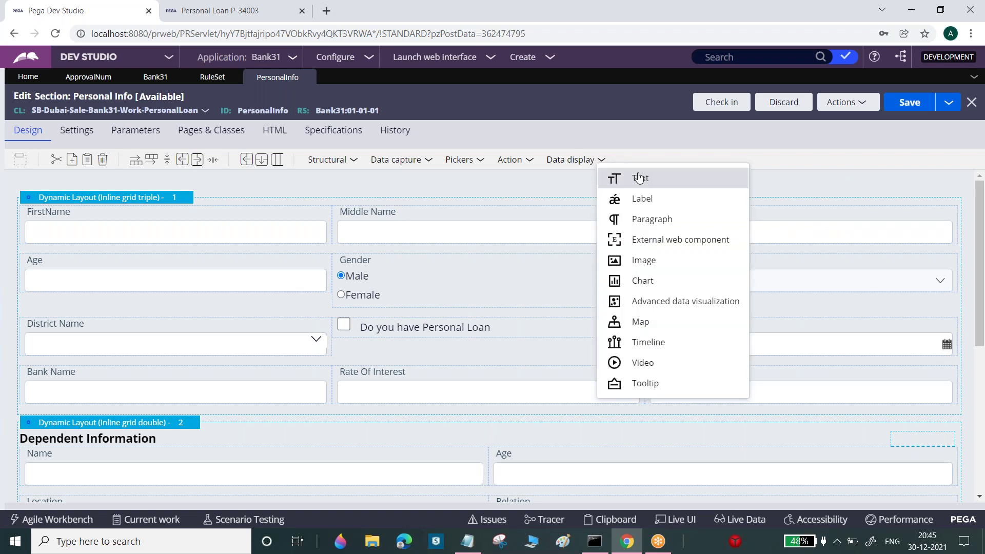
{"action": "left_click_drag", "start_coordinate": [657, 199], "coordinate": [331, 422]}
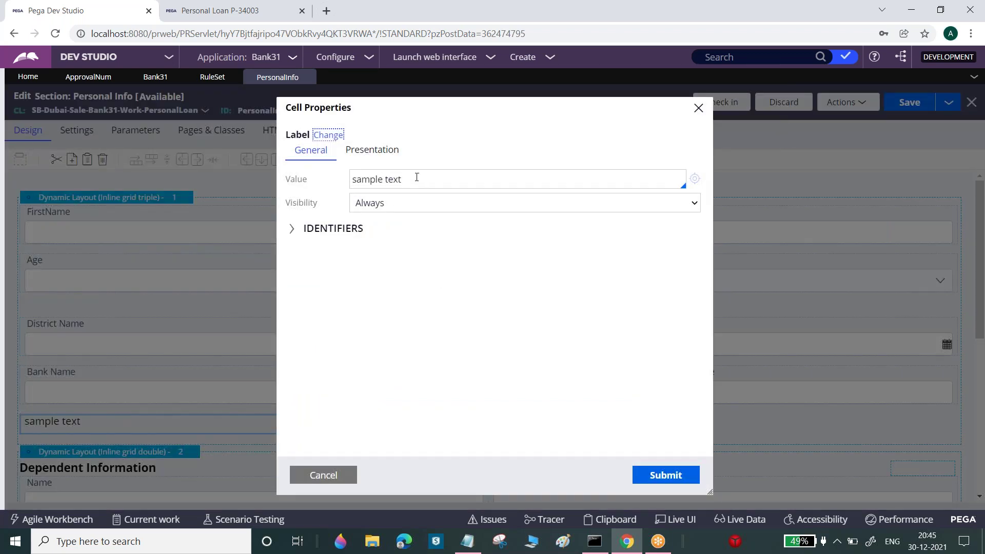
{"action": "triple_click", "coordinate": [417, 177]}
{"action": "type", "text": "Welcome T"}
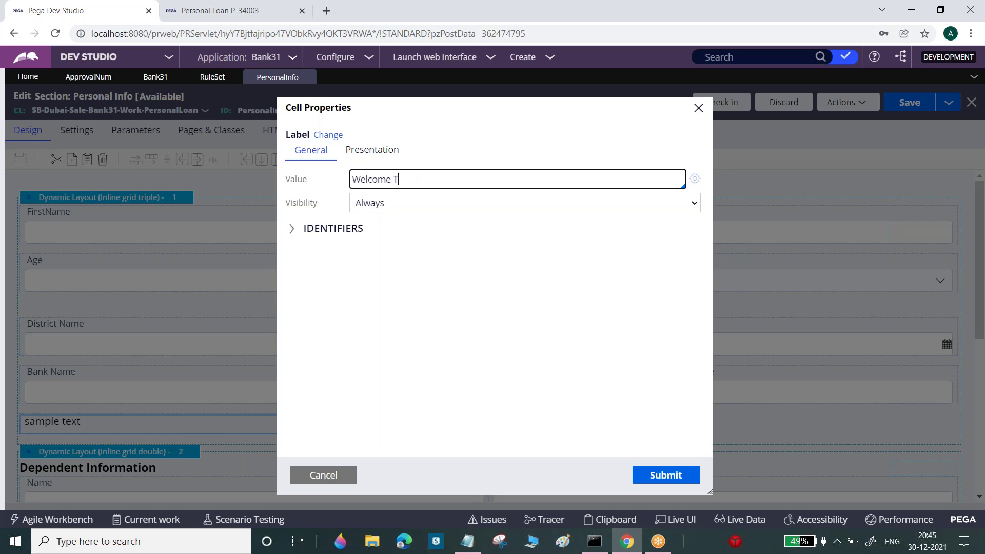
{"action": "type", "text": "o PEGA ONLIne Traini"}
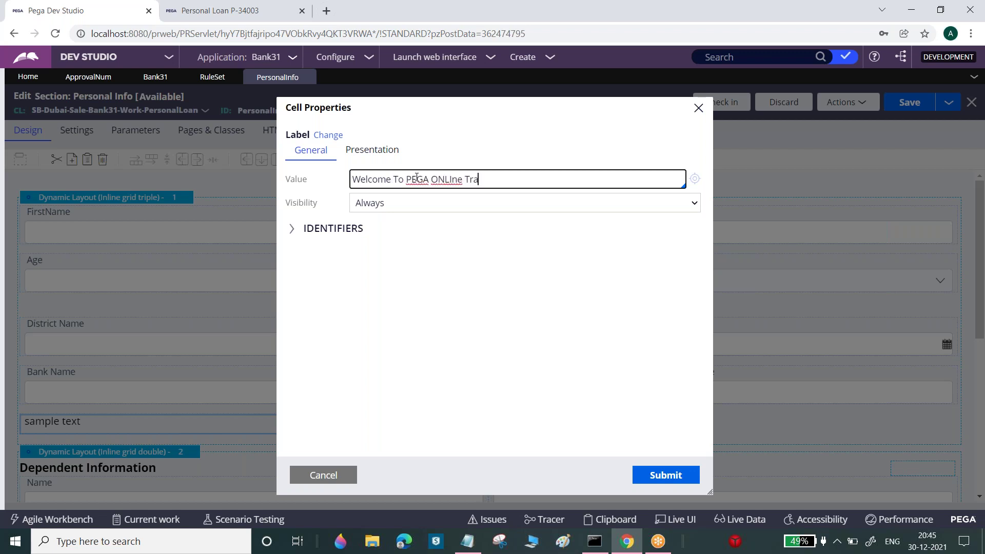
{"action": "type", "text": "ng"}
{"action": "left_click", "coordinate": [673, 473]}
{"action": "left_click", "coordinate": [918, 105]}
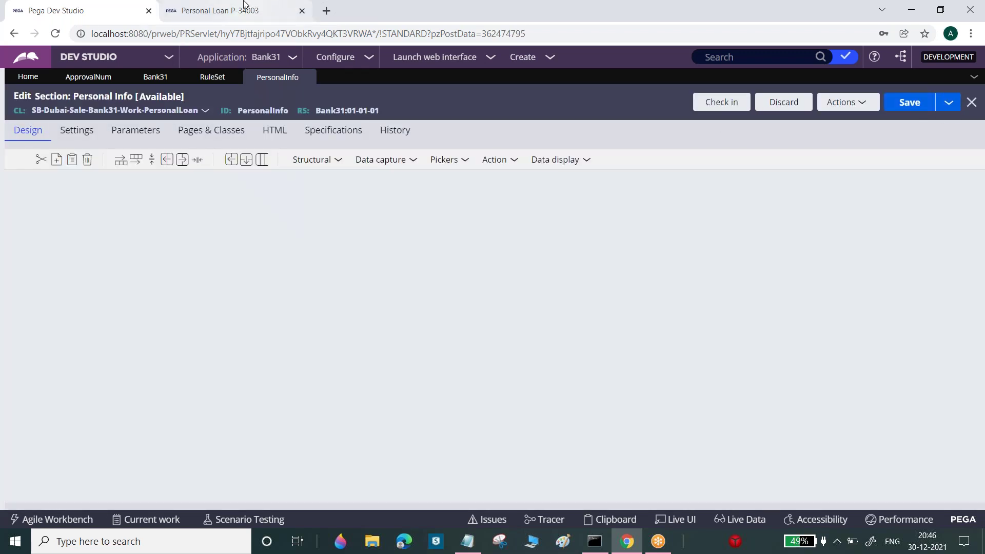
Refresh case P-34003 and highlight the new welcome line on its form
{"action": "left_click", "coordinate": [246, 8]}
{"action": "left_click", "coordinate": [946, 88]}
{"action": "left_click", "coordinate": [937, 106]}
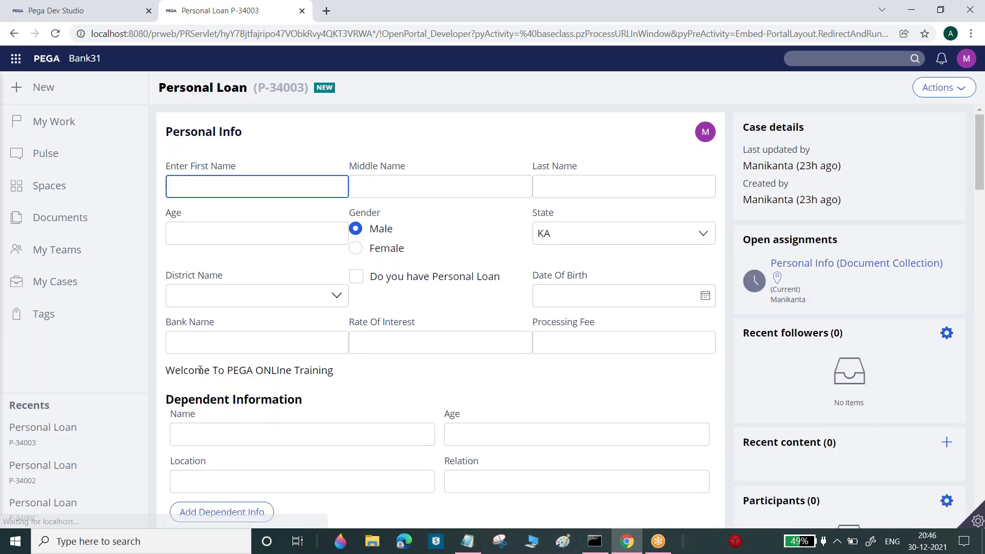
{"action": "left_click_drag", "start_coordinate": [166, 368], "coordinate": [331, 367]}
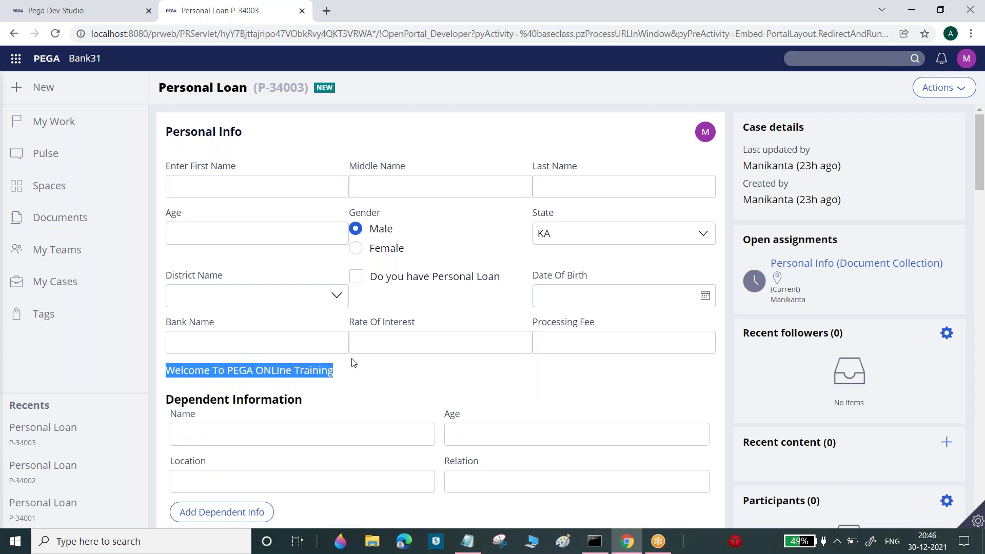
Open the PEGA 8 login page in a maximized new incognito window
{"action": "left_click_drag", "start_coordinate": [672, 15], "coordinate": [683, 75]}
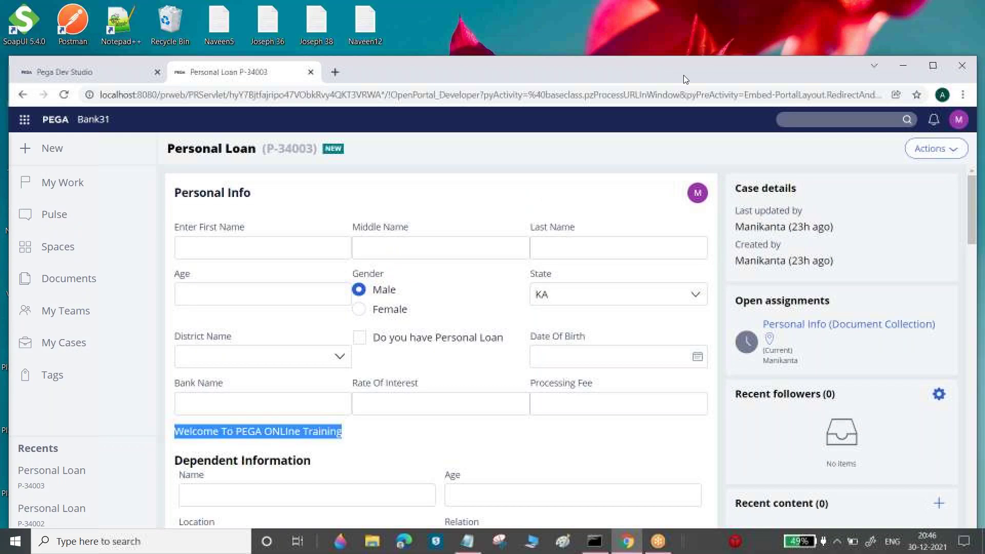
{"action": "left_click", "coordinate": [962, 94]}
{"action": "left_click", "coordinate": [874, 146]}
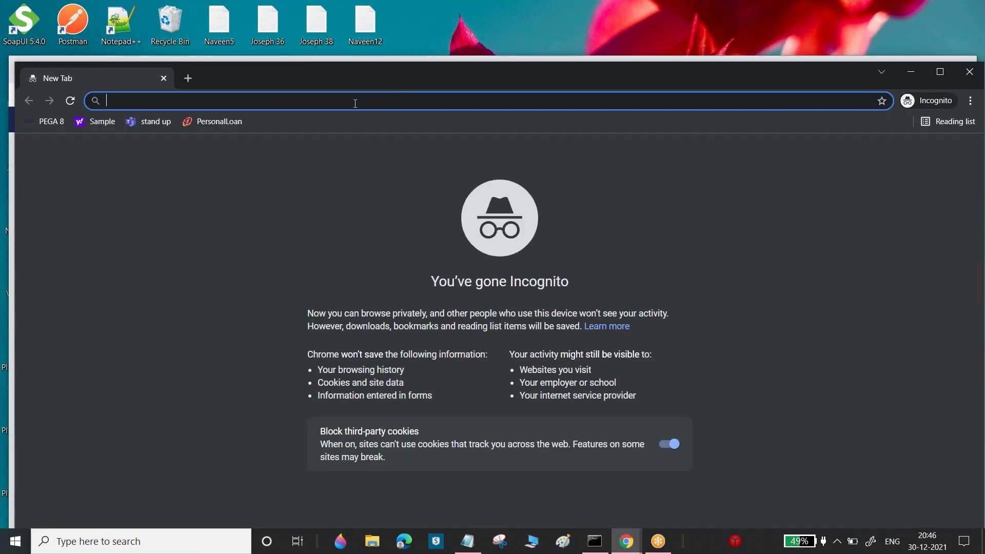
{"action": "left_click", "coordinate": [59, 124]}
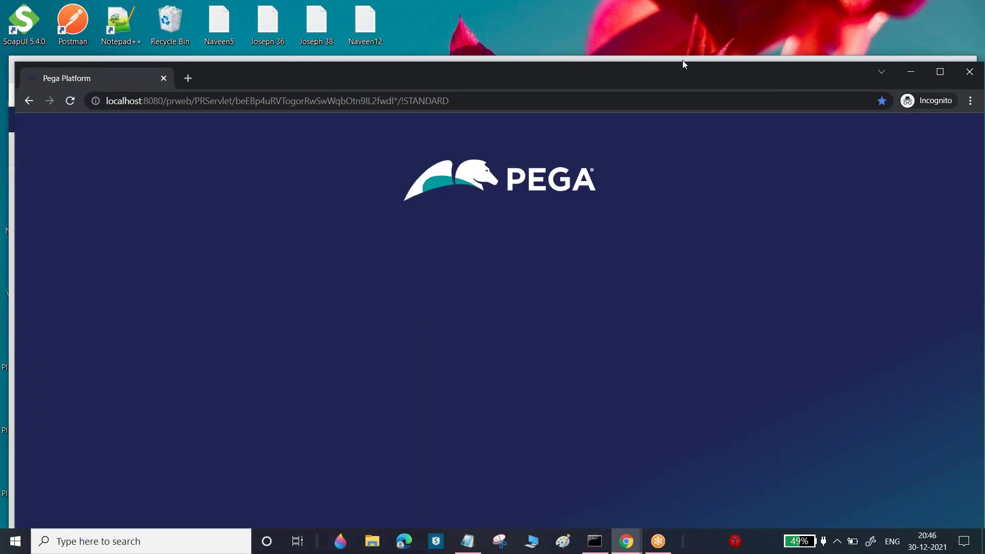
{"action": "double_click", "coordinate": [678, 75]}
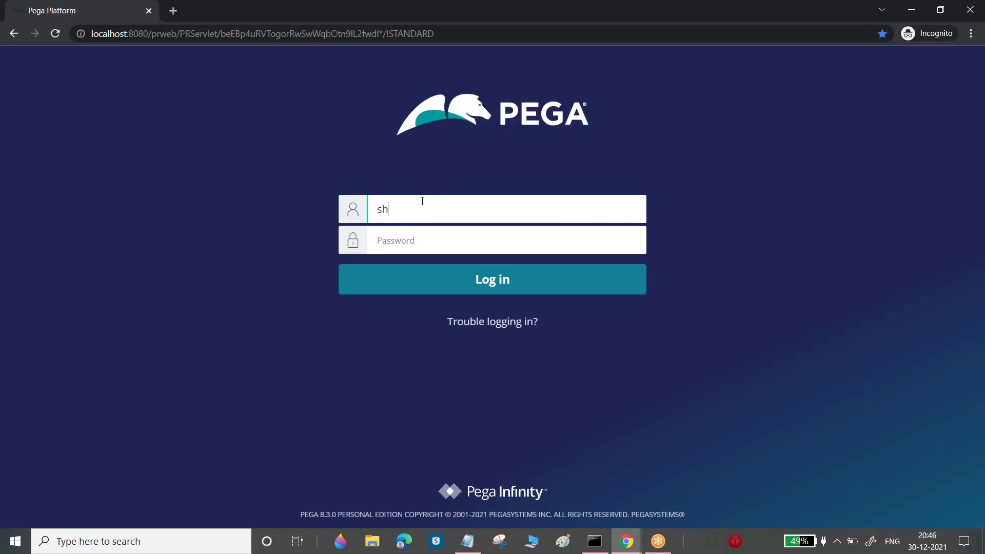
Log in with the second operator's e-mail and password, then switch from Admin Studio to Dev Studio
{"action": "key", "text": "Tab"}
{"action": "type", "text": "****"}
{"action": "key", "text": "Return"}
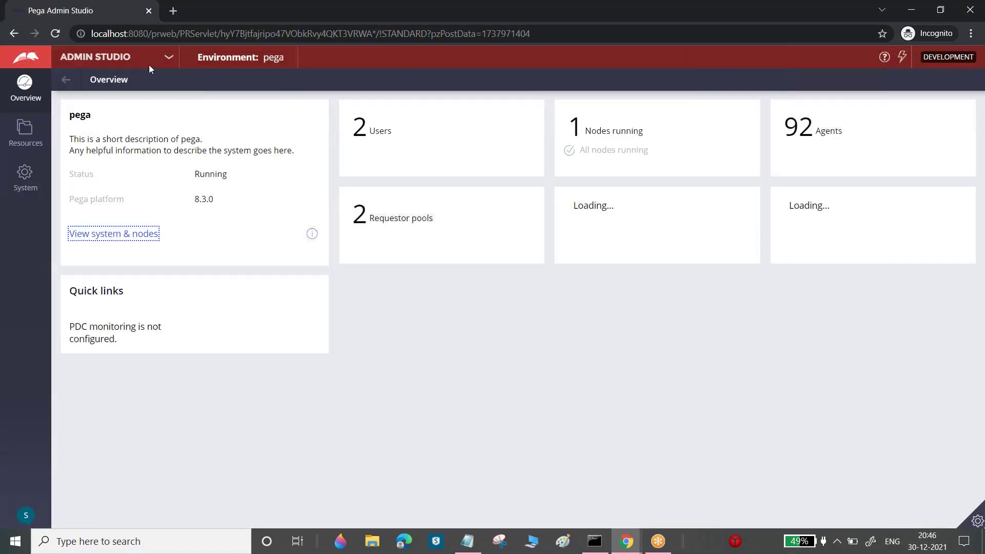
{"action": "left_click", "coordinate": [110, 57]}
{"action": "left_click", "coordinate": [89, 101]}
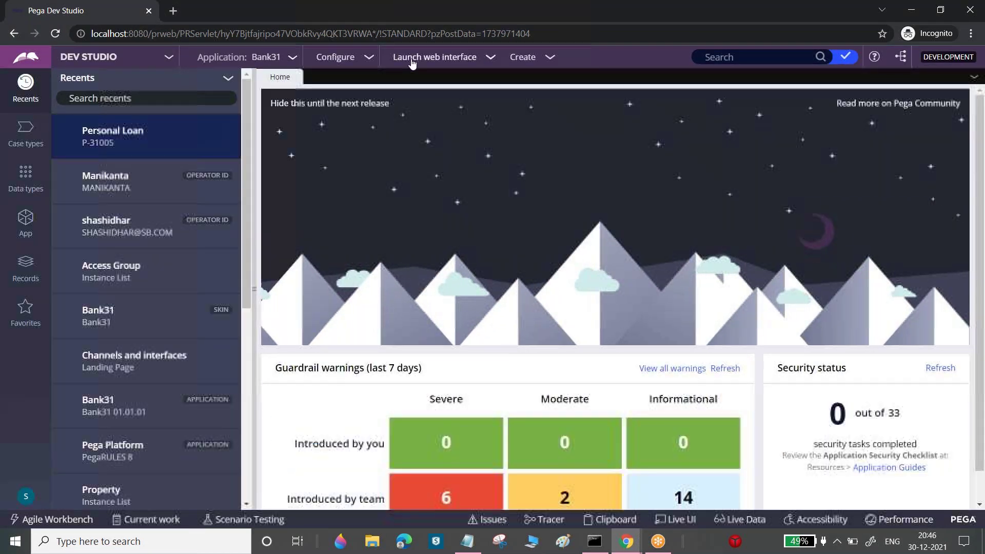
Launch the Case Worker portal and create new Personal Loan case P-35001
{"action": "left_click", "coordinate": [412, 62]}
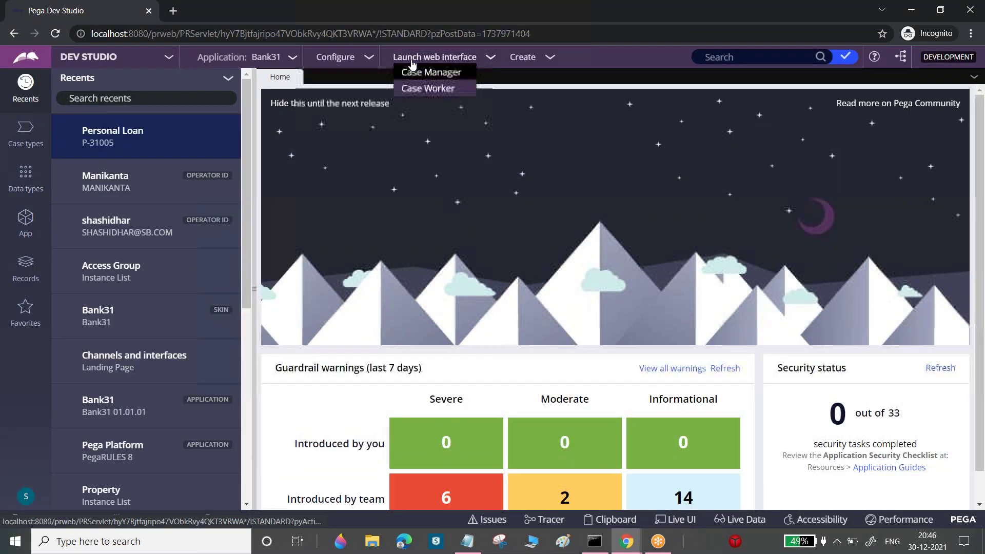
{"action": "left_click", "coordinate": [418, 88]}
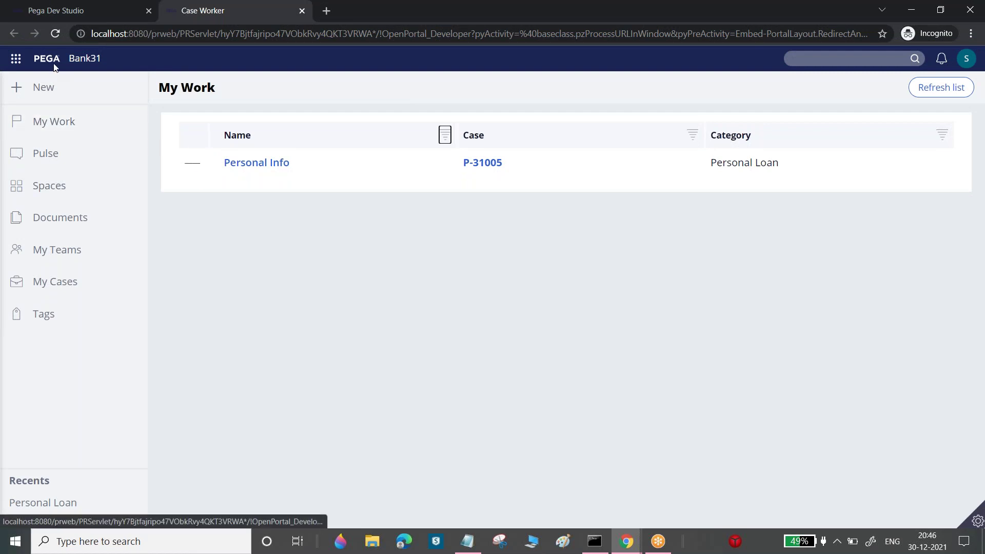
{"action": "left_click", "coordinate": [38, 86]}
{"action": "left_click", "coordinate": [47, 116]}
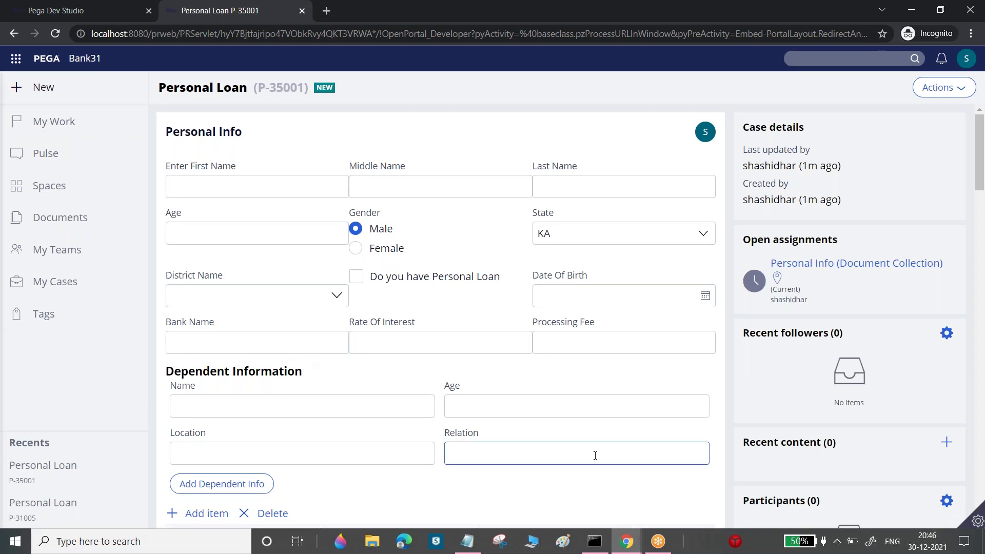
{"action": "mouse_move", "coordinate": [631, 546]}
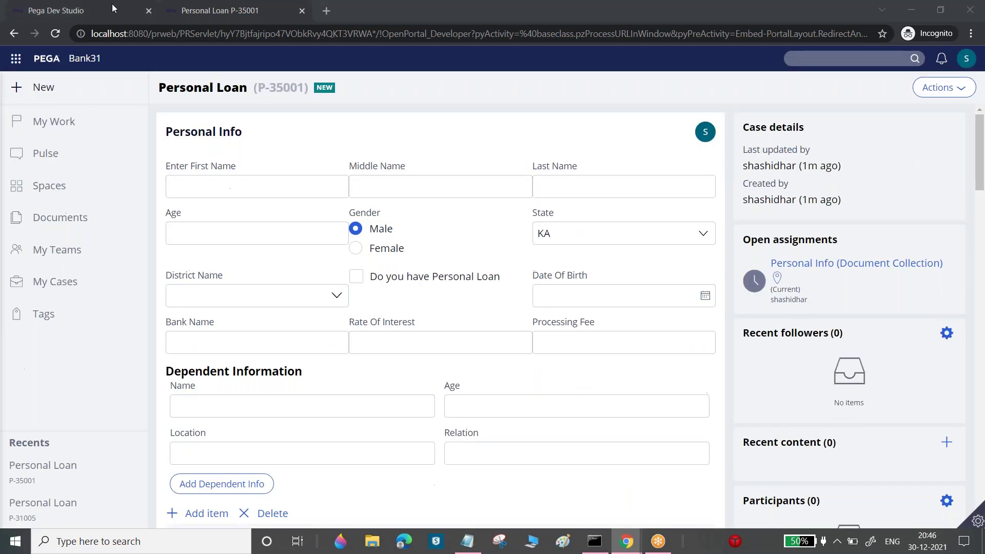
Bring back the original P-34003 browser window, maximized, showing the Personal Info section editor
{"action": "left_click", "coordinate": [113, 8]}
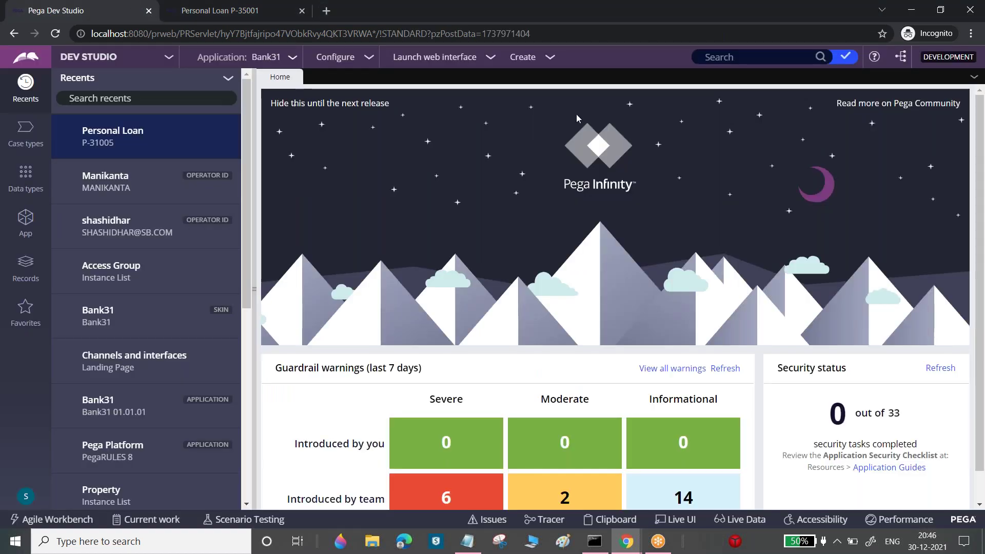
{"action": "mouse_move", "coordinate": [636, 547]}
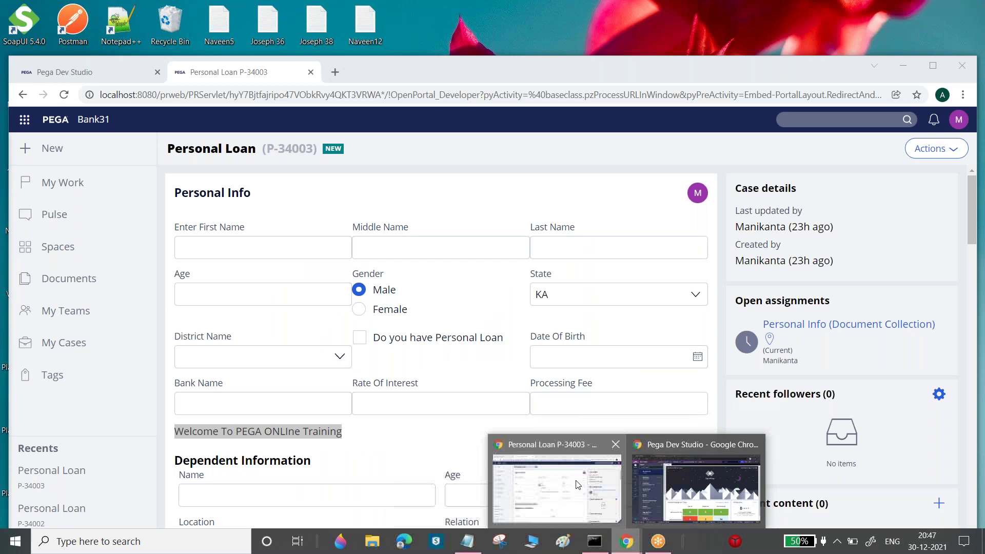
{"action": "left_click", "coordinate": [557, 487]}
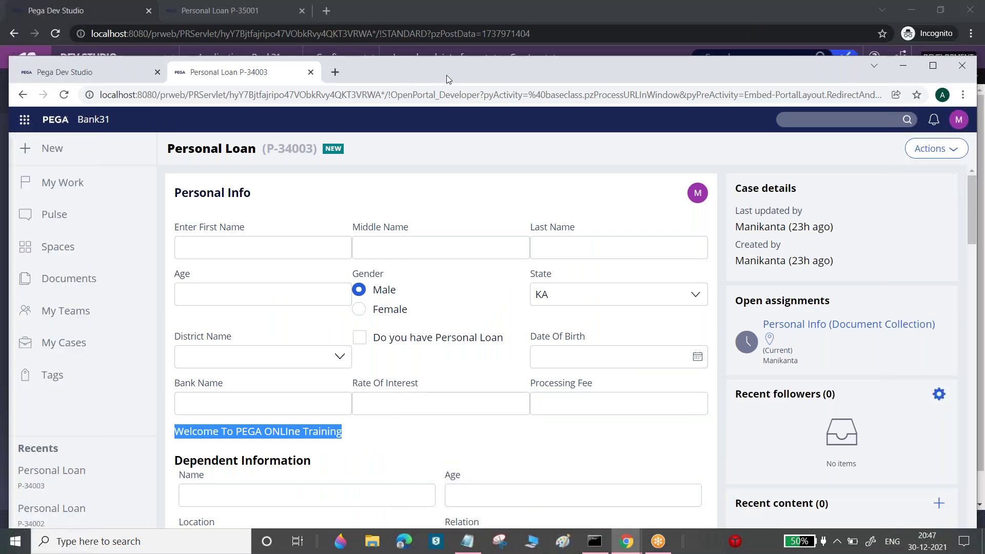
{"action": "double_click", "coordinate": [444, 78]}
{"action": "left_click", "coordinate": [67, 9]}
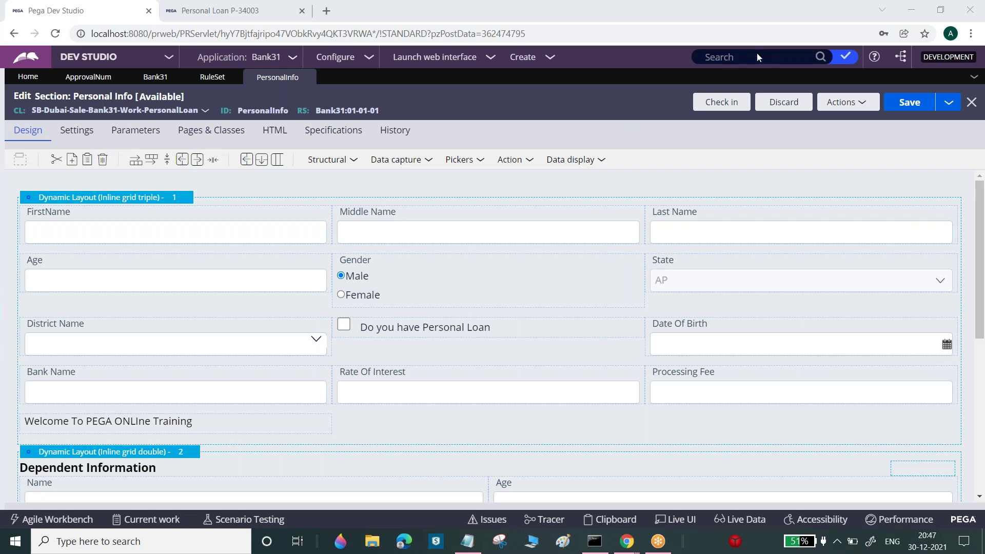
Check in the PersonalInfo section with the comment 'Added Welcome Label'
{"action": "left_click", "coordinate": [724, 106]}
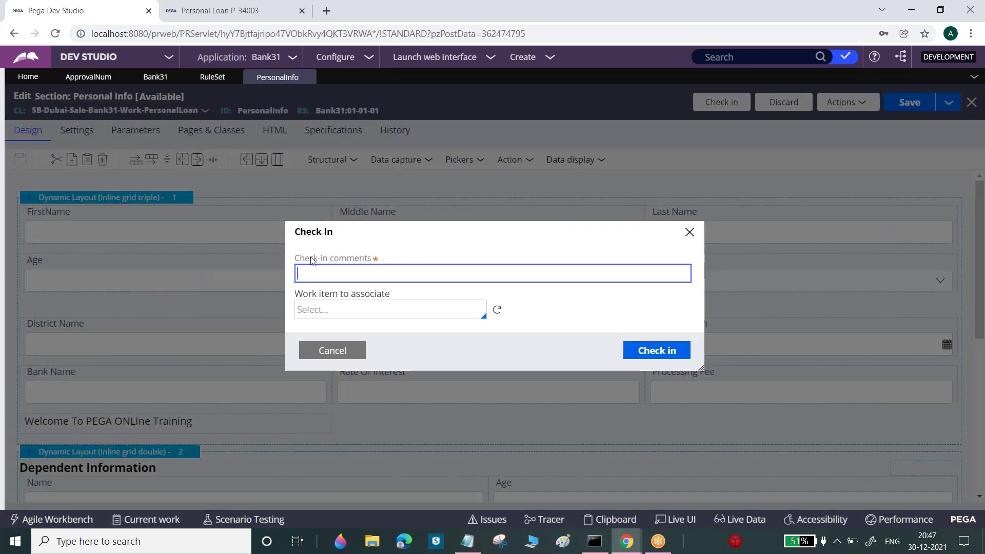
{"action": "left_click_drag", "start_coordinate": [299, 259], "coordinate": [375, 259]}
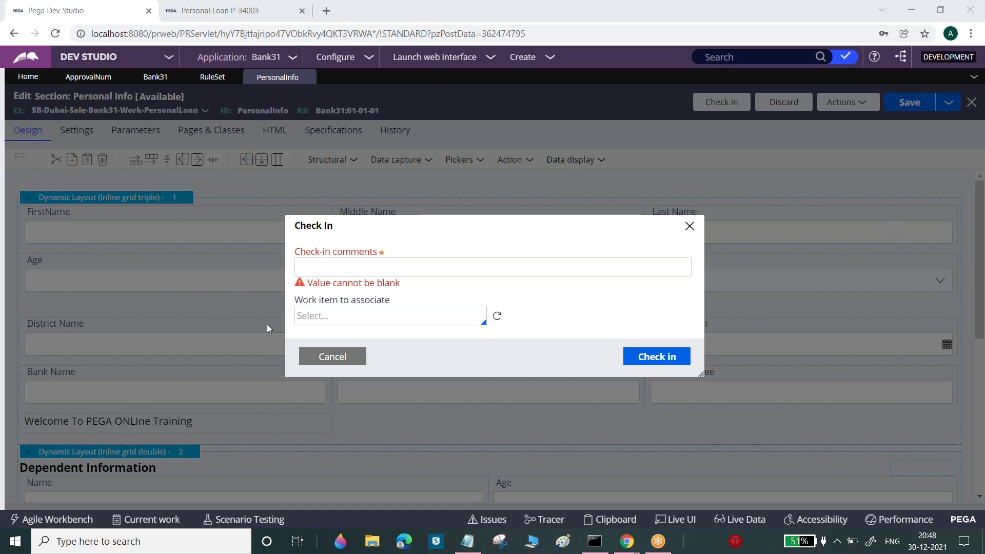
{"action": "left_click", "coordinate": [364, 265]}
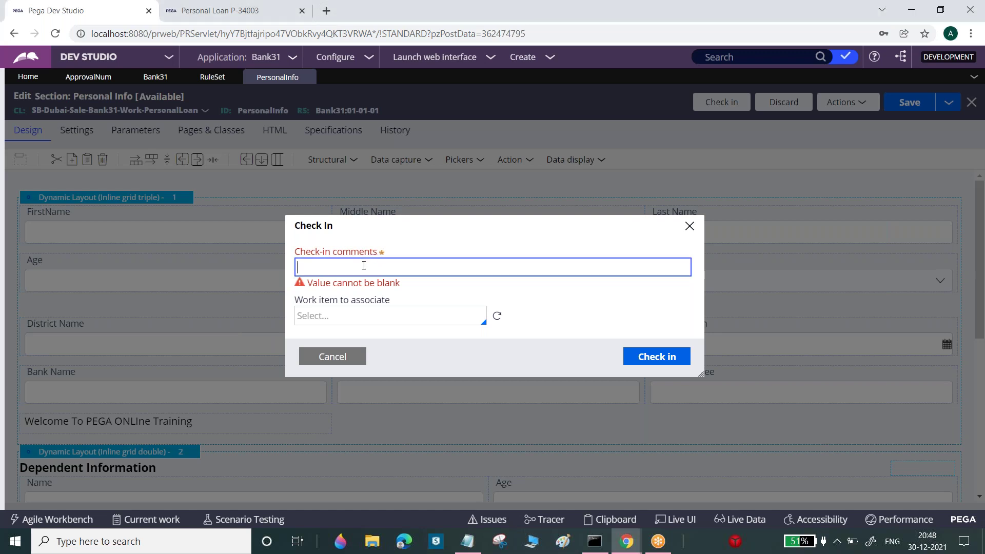
{"action": "type", "text": "Added  Welcome Label"}
{"action": "left_click", "coordinate": [652, 362]}
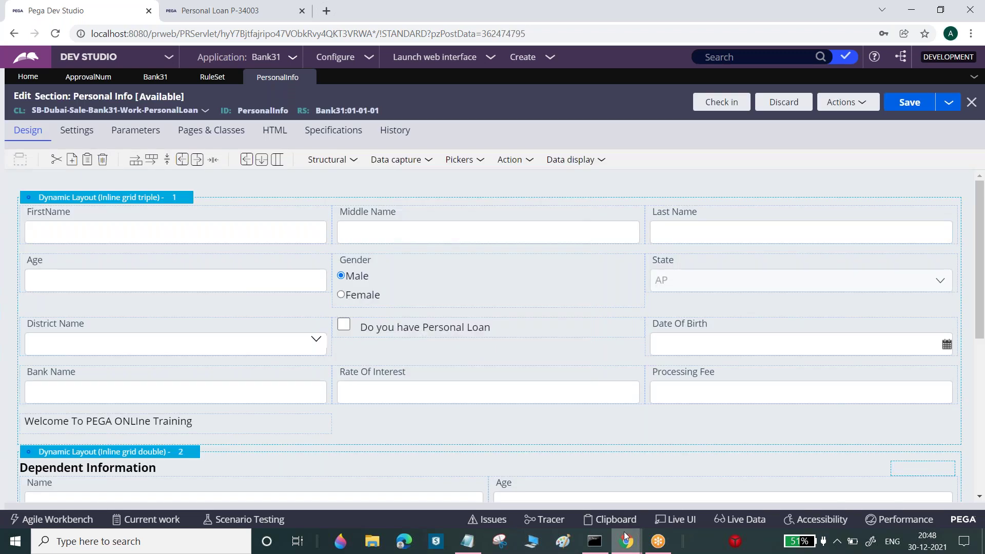
{"action": "left_click", "coordinate": [626, 544]}
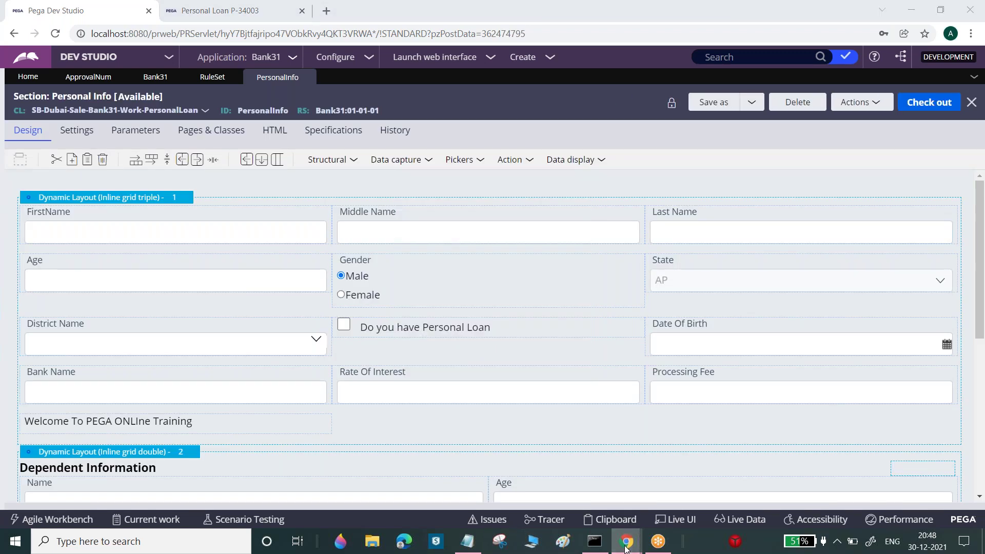
Refresh case P-35001 in the private window and highlight its new welcome line
{"action": "left_click", "coordinate": [697, 488]}
{"action": "left_click", "coordinate": [222, 6]}
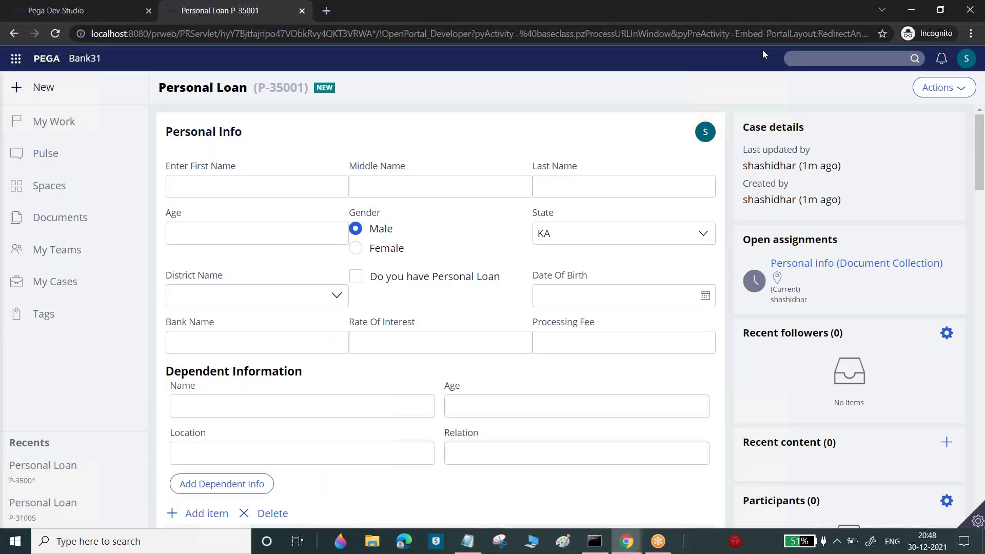
{"action": "left_click", "coordinate": [944, 87]}
{"action": "left_click", "coordinate": [916, 104]}
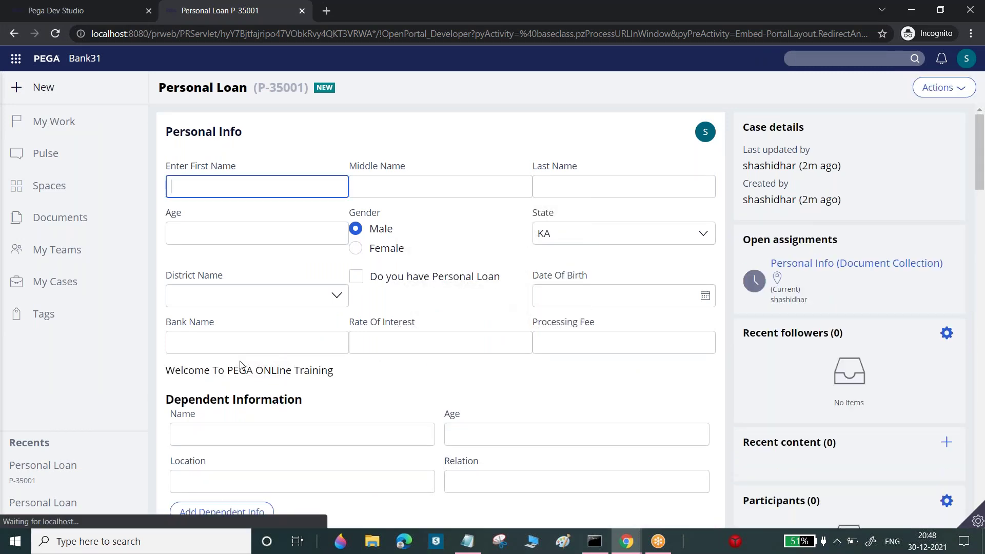
{"action": "left_click_drag", "start_coordinate": [166, 370], "coordinate": [340, 368]}
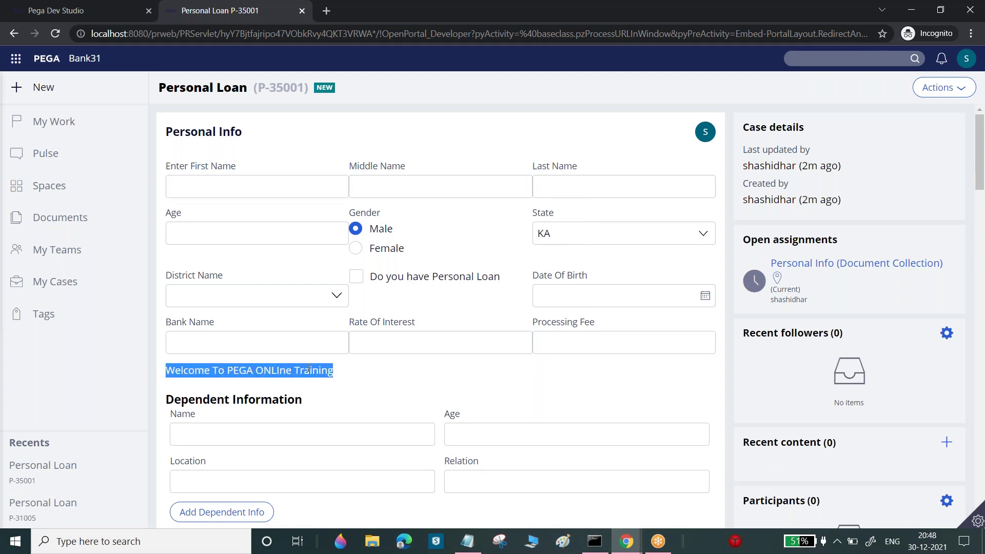
{"action": "left_click", "coordinate": [280, 370]}
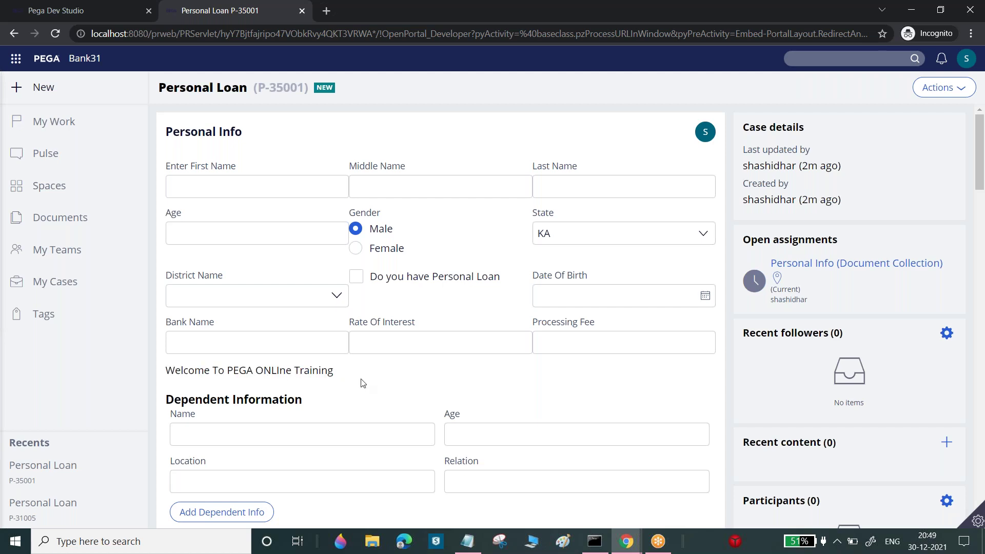
Inspect the welcome line's layout with Live UI, then return to the Personal Info section rule
{"action": "left_click", "coordinate": [976, 521]}
{"action": "left_click", "coordinate": [868, 519]}
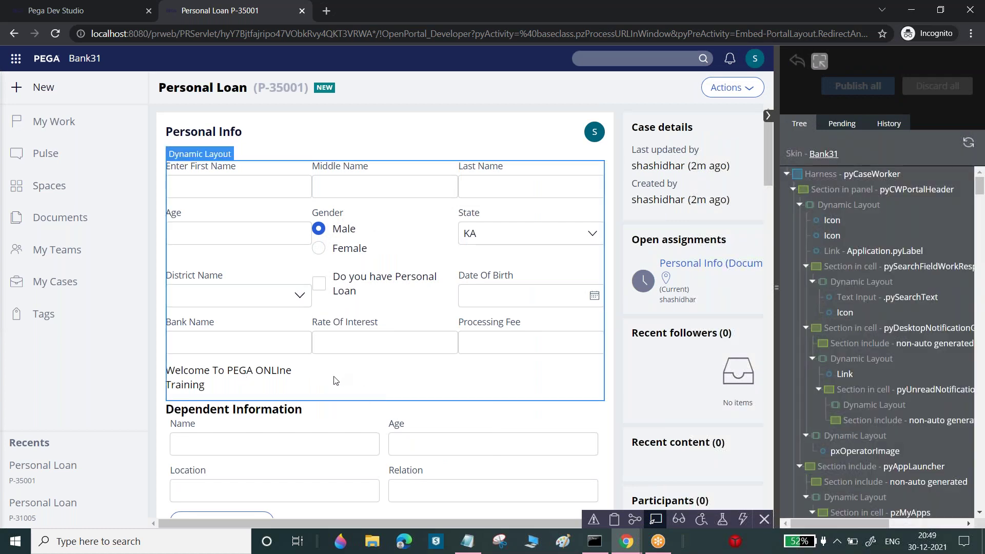
{"action": "left_click", "coordinate": [335, 380]}
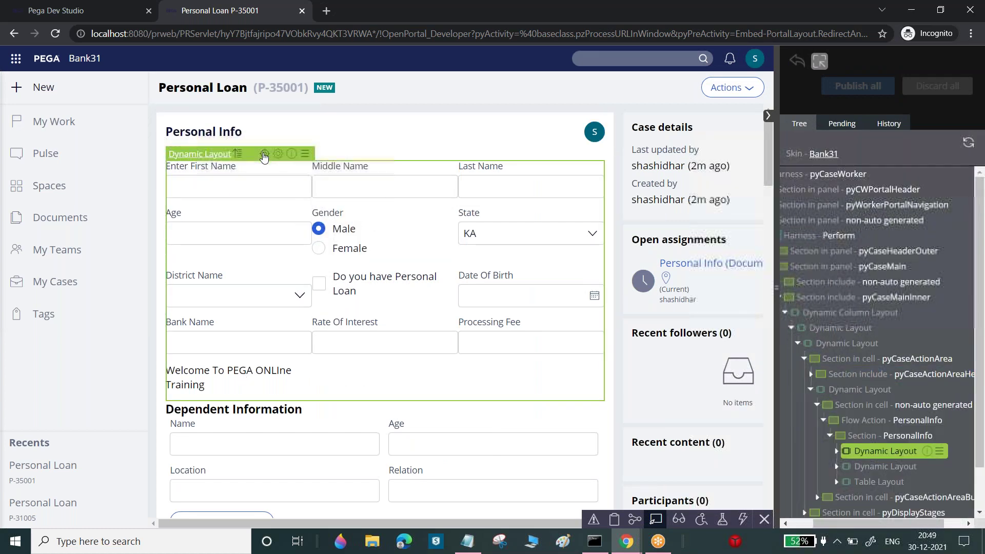
{"action": "left_click", "coordinate": [92, 14]}
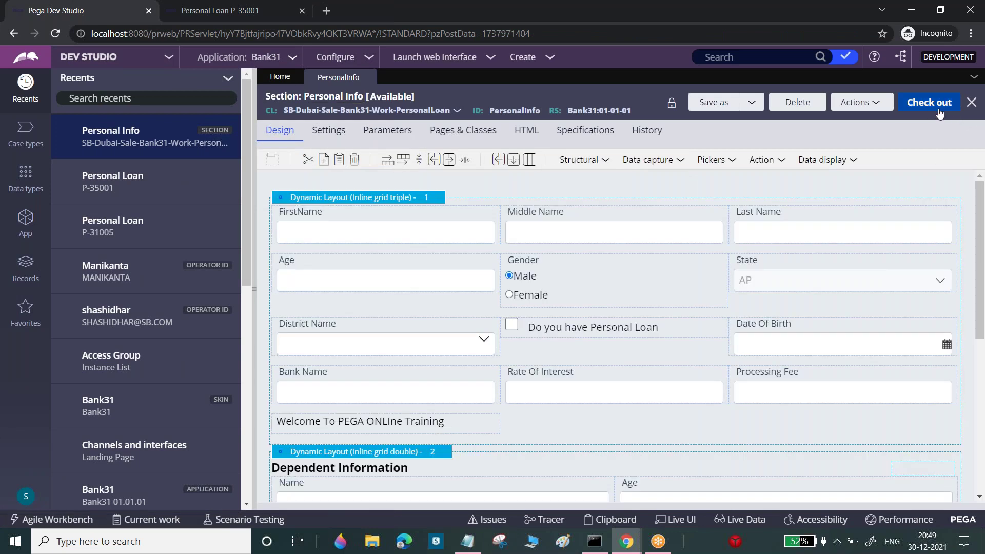
Check out the section, correct 'ONLIne' to 'Online' in the welcome label, and save
{"action": "left_click", "coordinate": [935, 110]}
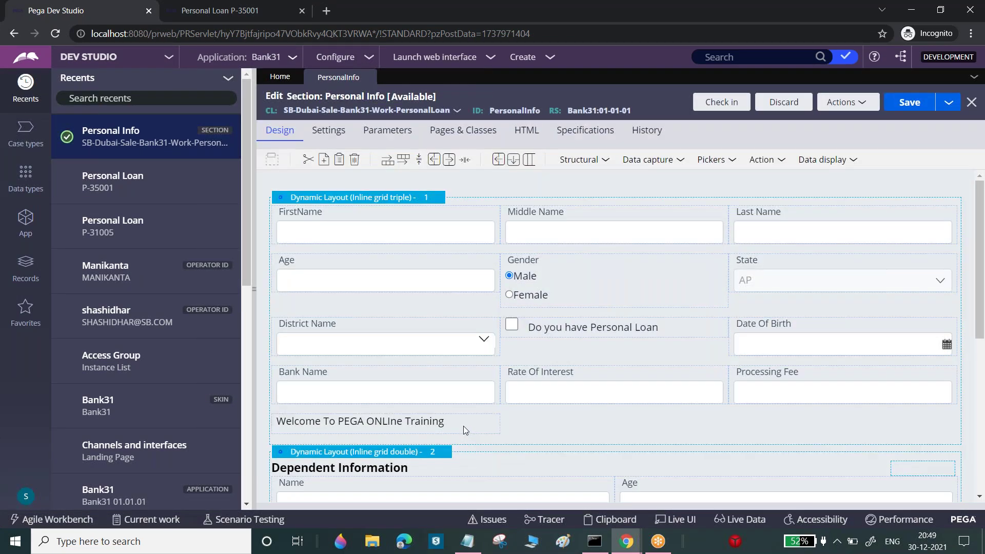
{"action": "left_click", "coordinate": [465, 426]}
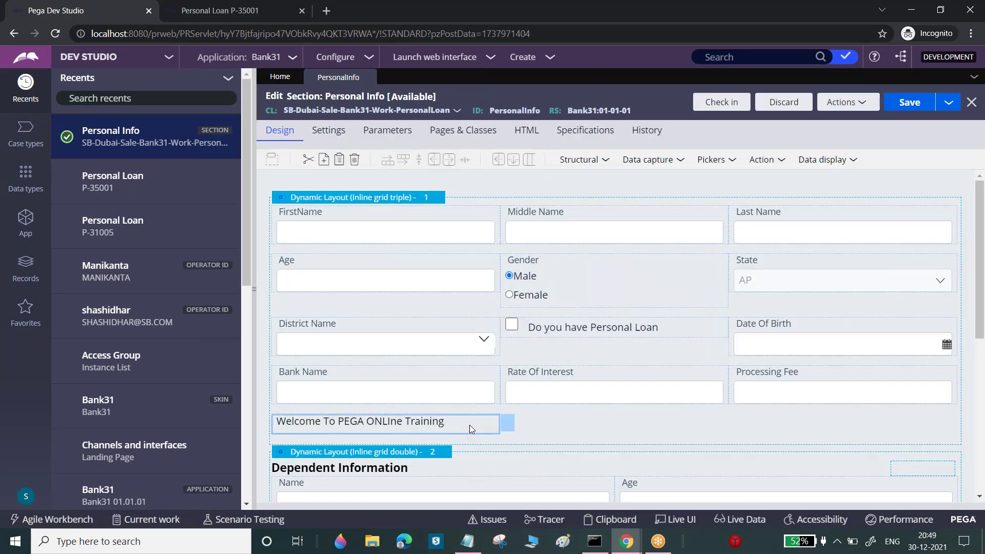
{"action": "left_click", "coordinate": [510, 423]}
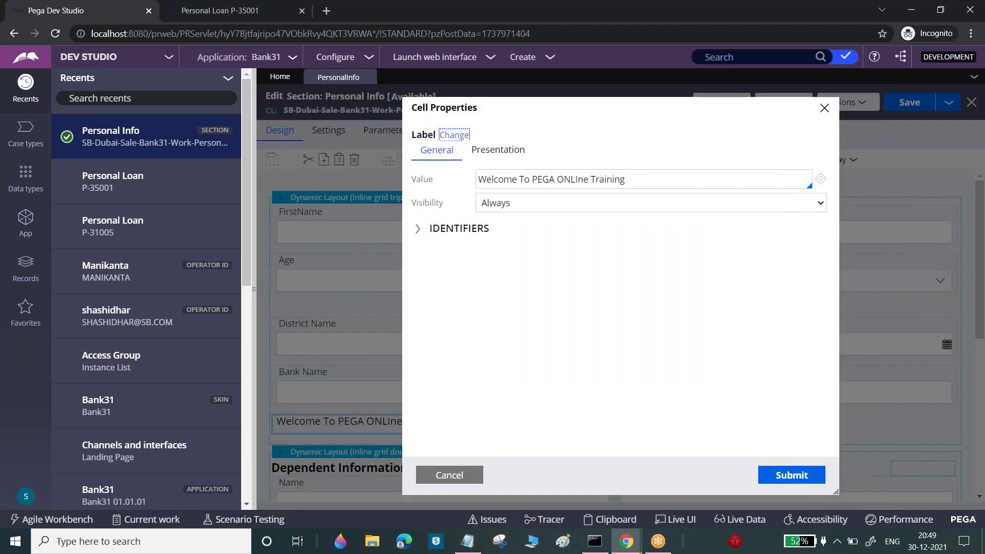
{"action": "double_click", "coordinate": [574, 179]}
{"action": "type", "text": "Online"}
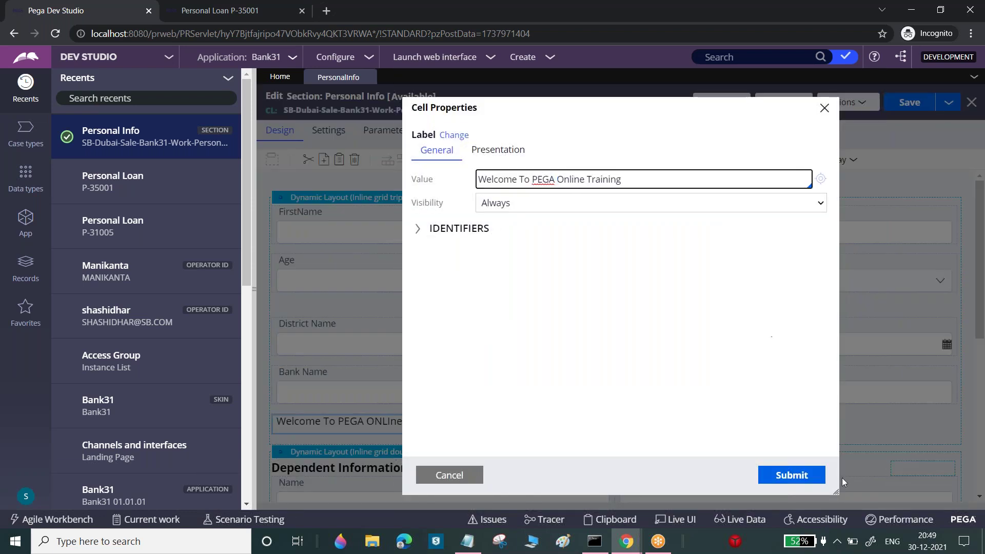
{"action": "left_click", "coordinate": [791, 475]}
{"action": "left_click", "coordinate": [916, 104]}
Close Live UI and refresh case P-35001 to show 'Welcome To PEGA Online Training'
{"action": "left_click", "coordinate": [174, 6]}
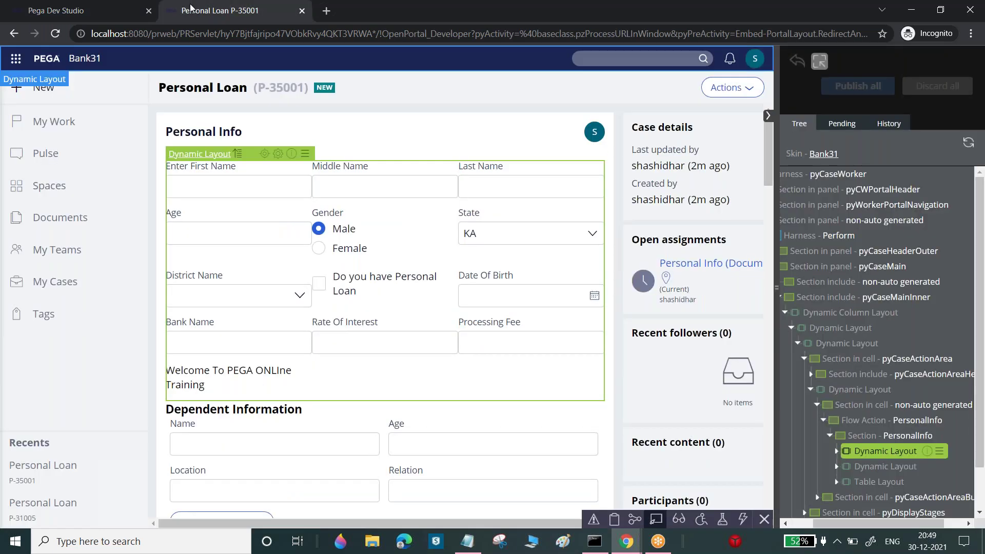
{"action": "left_click", "coordinate": [656, 519]}
{"action": "left_click", "coordinate": [949, 88]}
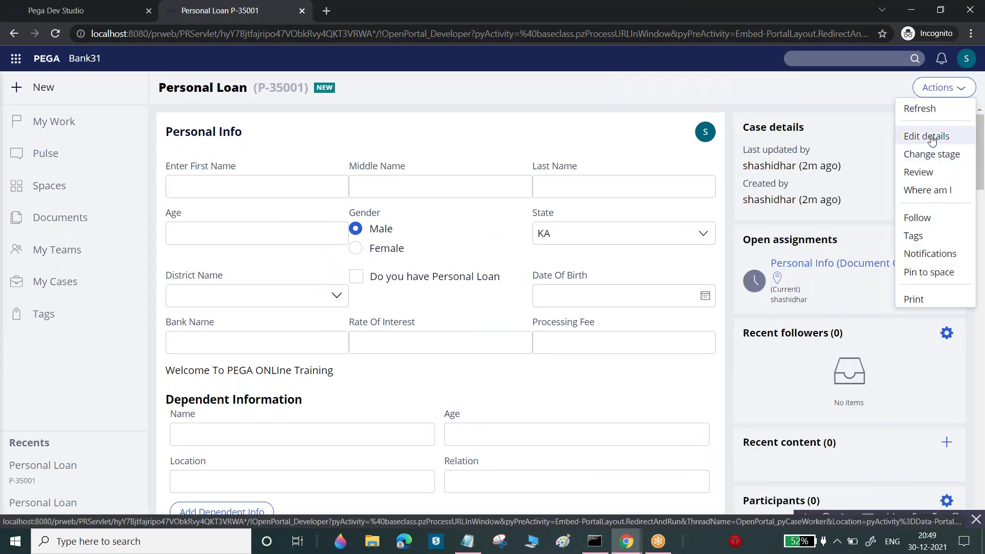
{"action": "left_click", "coordinate": [920, 109]}
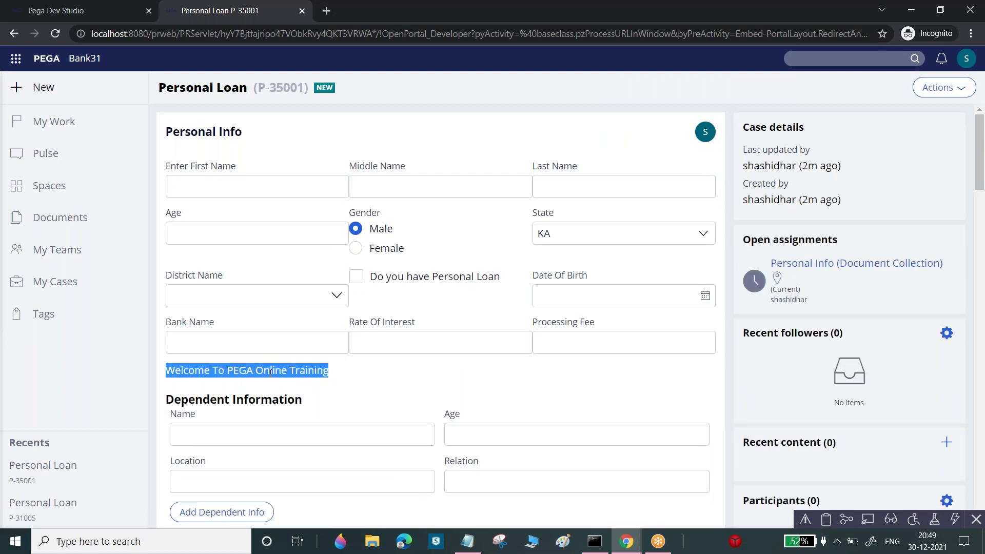
{"action": "left_click", "coordinate": [626, 543]}
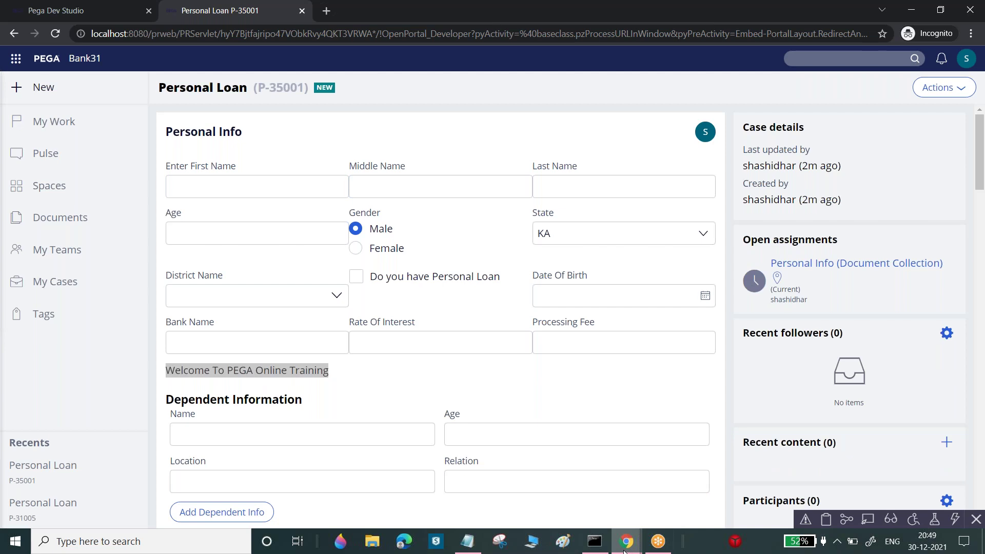
{"action": "left_click", "coordinate": [549, 473]}
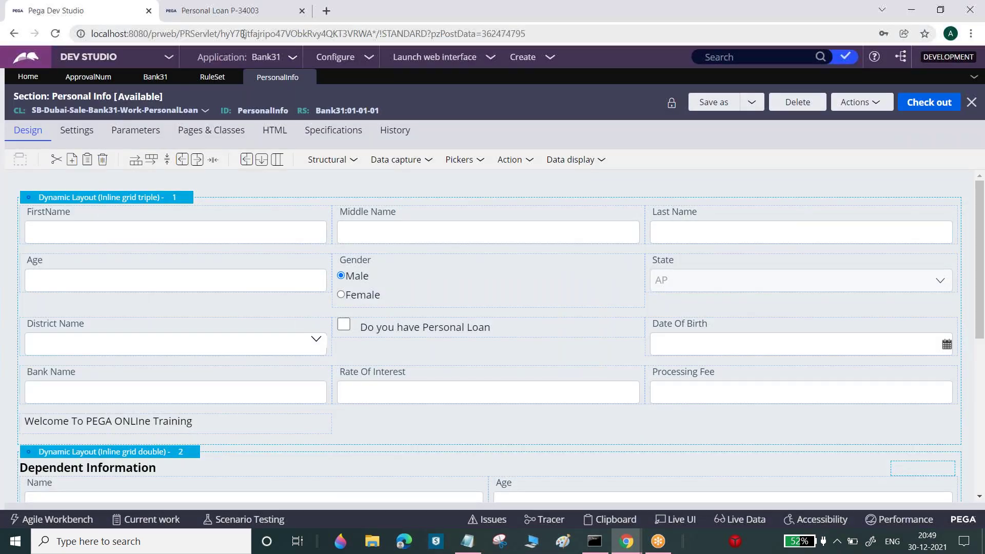
Refresh case P-34003 to confirm it still shows the old ONLIne label, then return to the section
{"action": "left_click", "coordinate": [242, 12]}
{"action": "left_click", "coordinate": [941, 87]}
{"action": "left_click", "coordinate": [942, 108]}
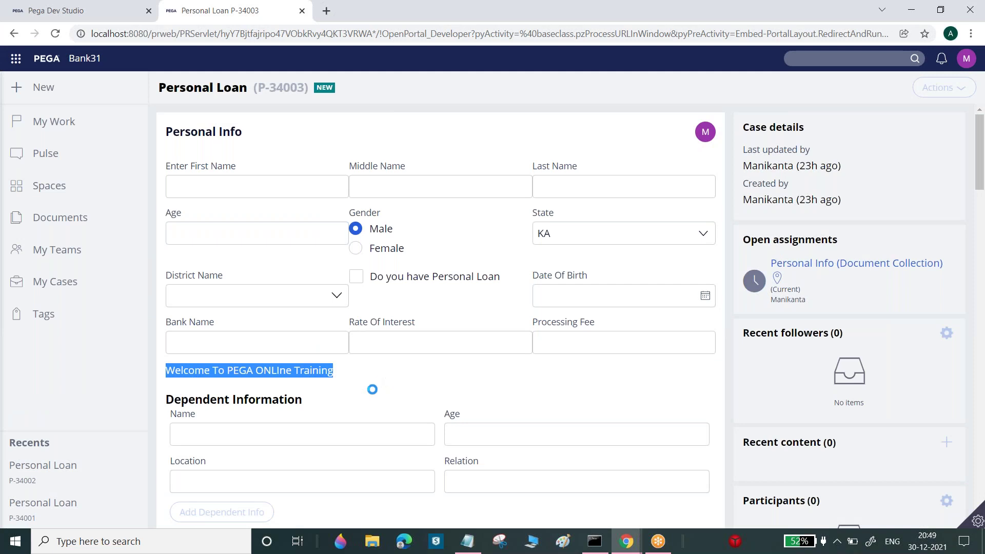
{"action": "triple_click", "coordinate": [296, 370]}
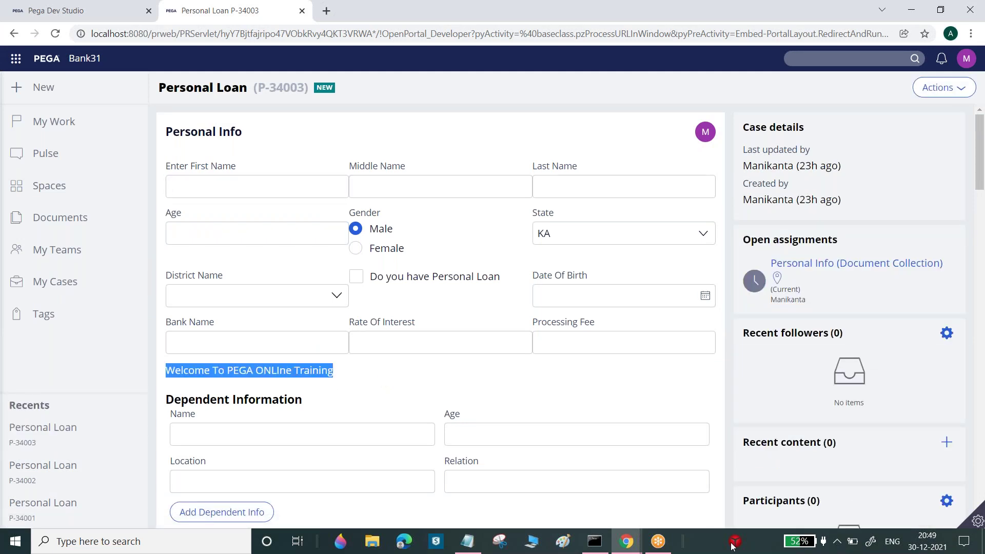
{"action": "left_click", "coordinate": [632, 547]}
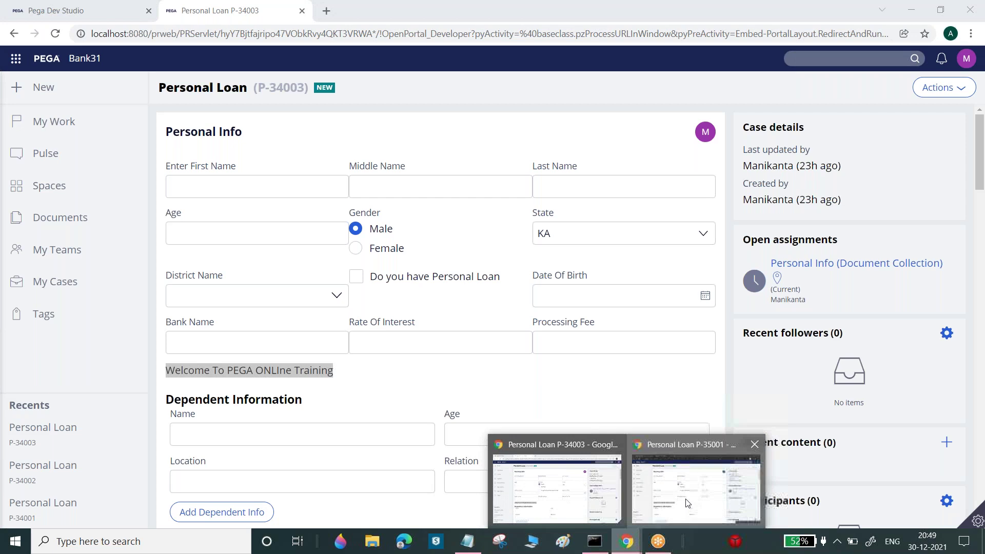
{"action": "left_click", "coordinate": [688, 501]}
{"action": "left_click", "coordinate": [82, 12]}
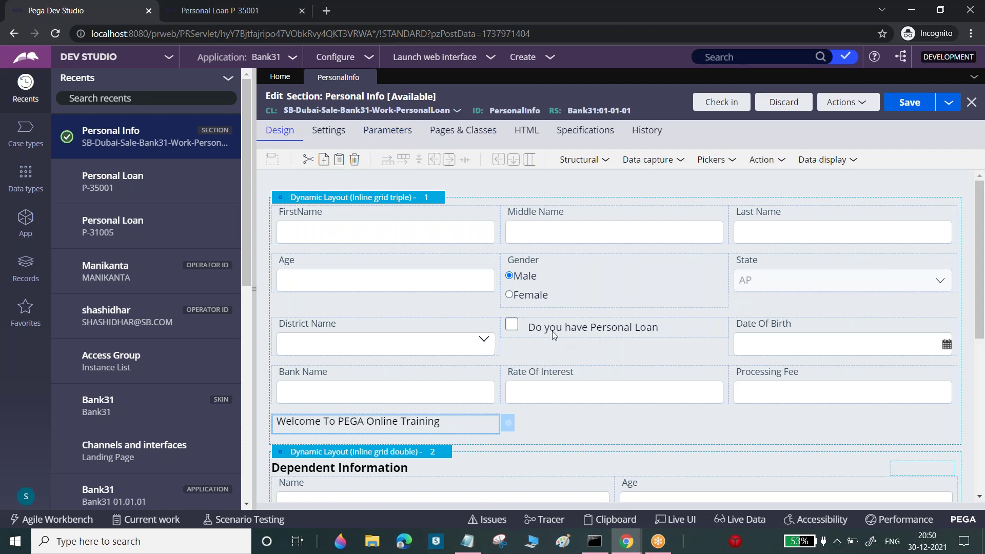
Discard the checked-out edit and refresh case P-35001 to see the ONLIne label again
{"action": "left_click", "coordinate": [790, 106]}
{"action": "left_click", "coordinate": [785, 347]}
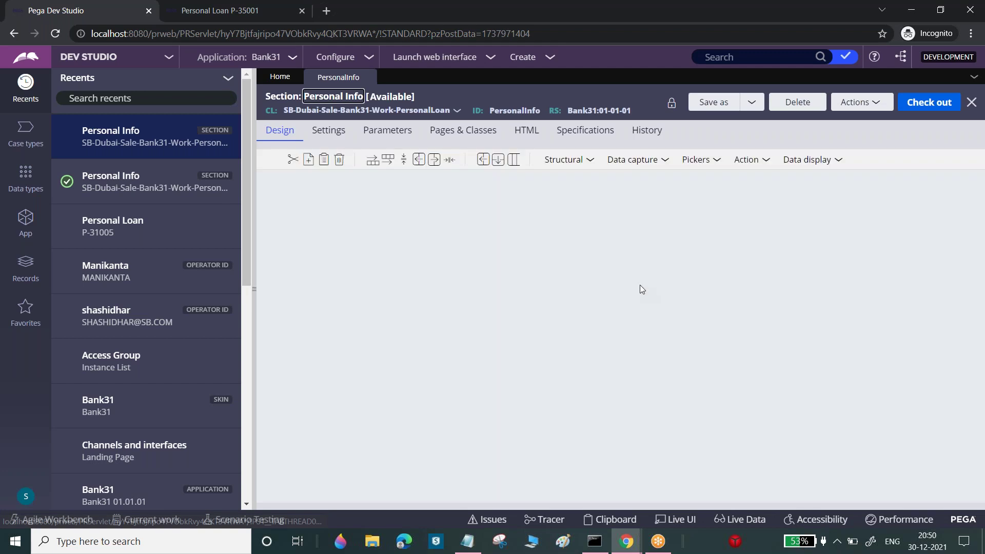
{"action": "left_click", "coordinate": [201, 8]}
{"action": "left_click", "coordinate": [942, 88]}
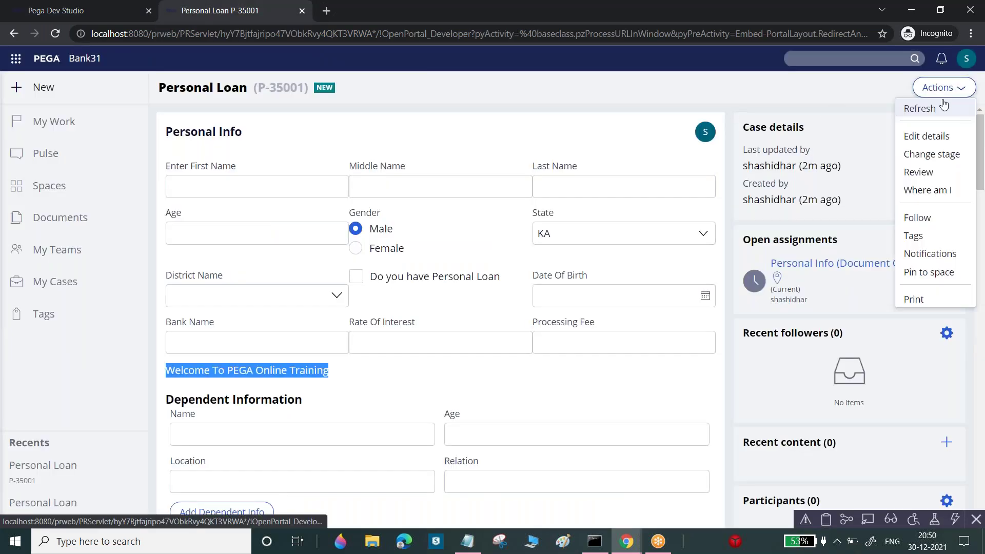
{"action": "left_click", "coordinate": [943, 107]}
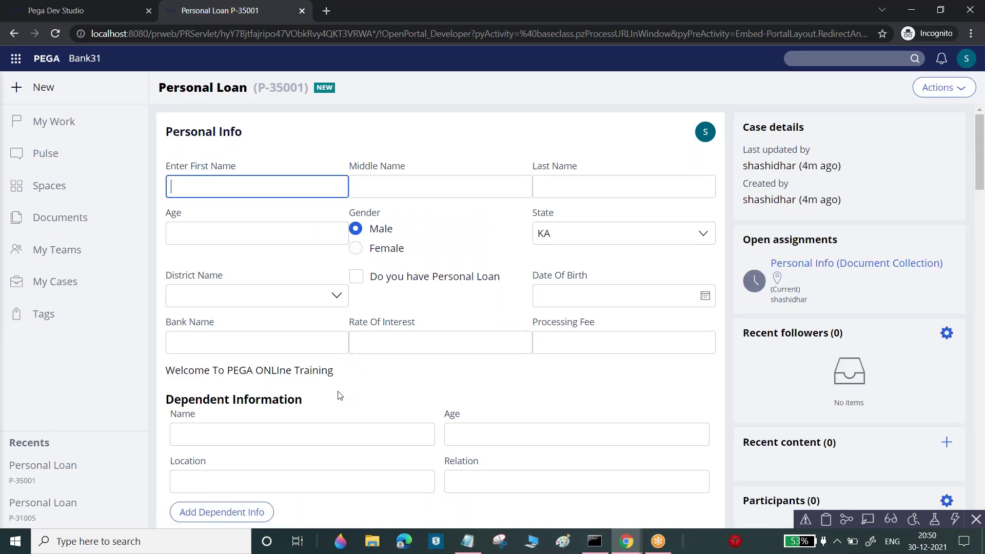
{"action": "left_click", "coordinate": [66, 15]}
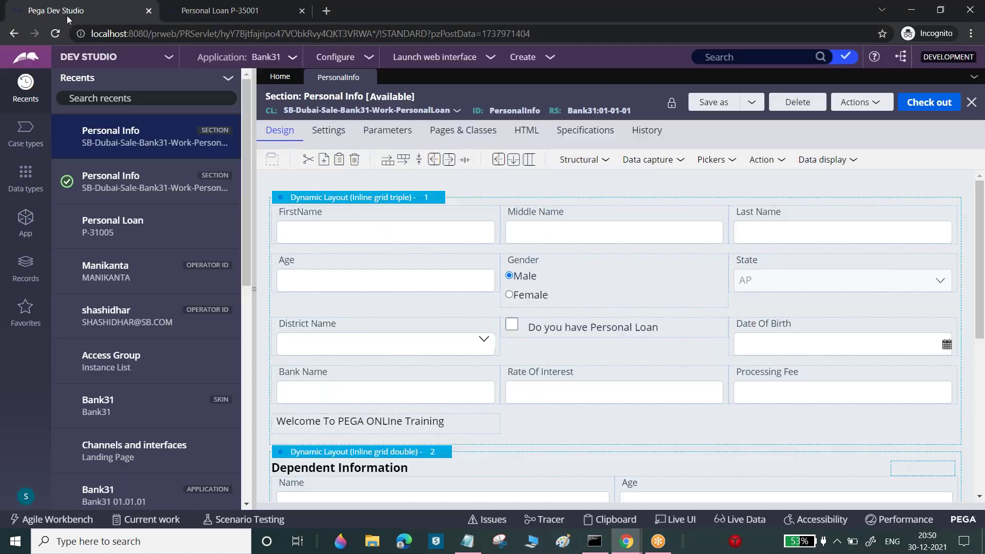
Check out the section and change the welcome label to 'Welcome To Pega Online Training'
{"action": "left_click", "coordinate": [937, 105]}
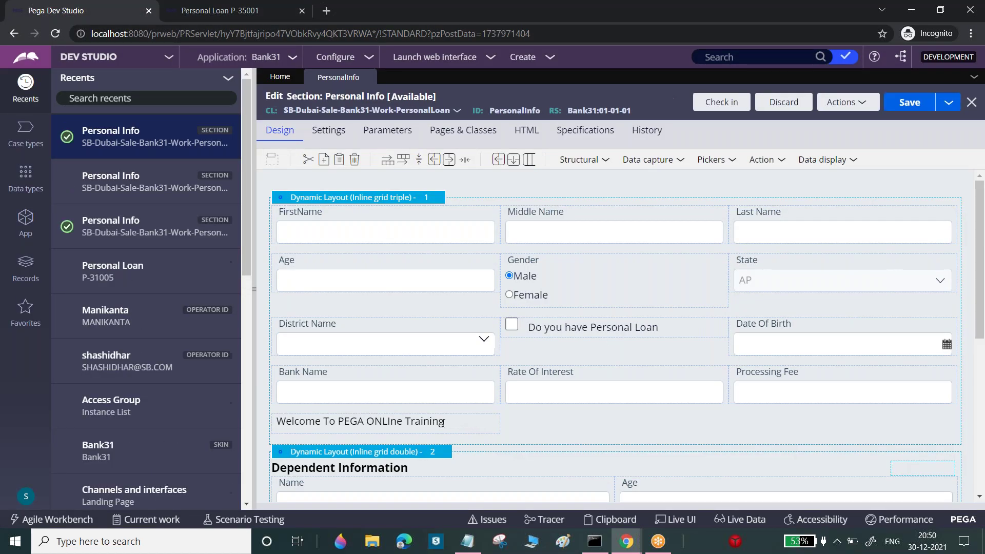
{"action": "left_click", "coordinate": [444, 422]}
{"action": "left_click", "coordinate": [507, 423]}
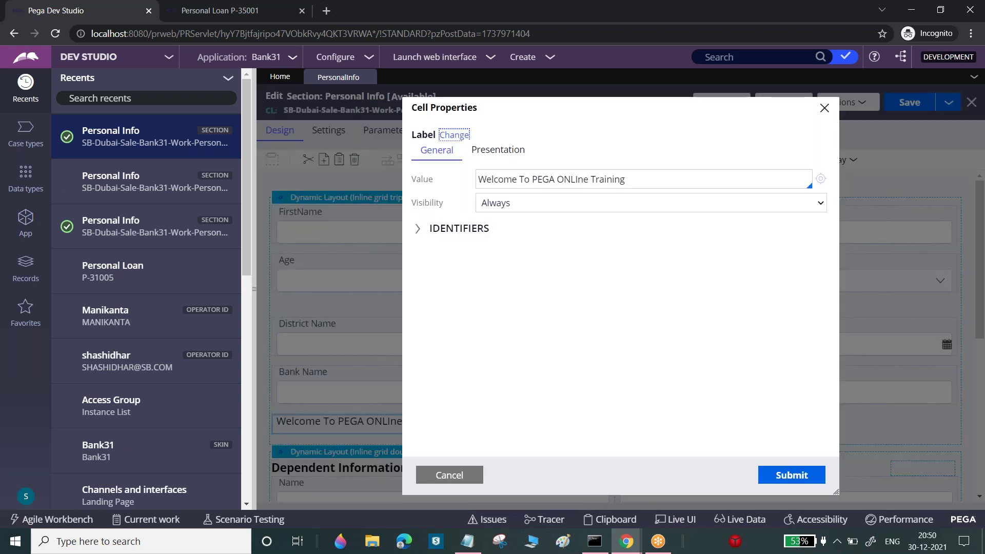
{"action": "double_click", "coordinate": [543, 179]}
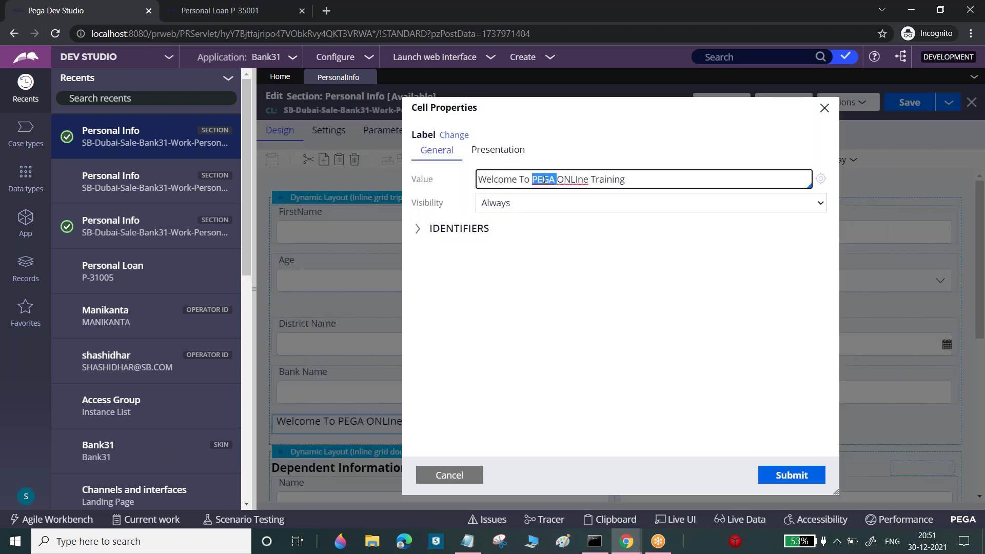
{"action": "type", "text": "Pega"}
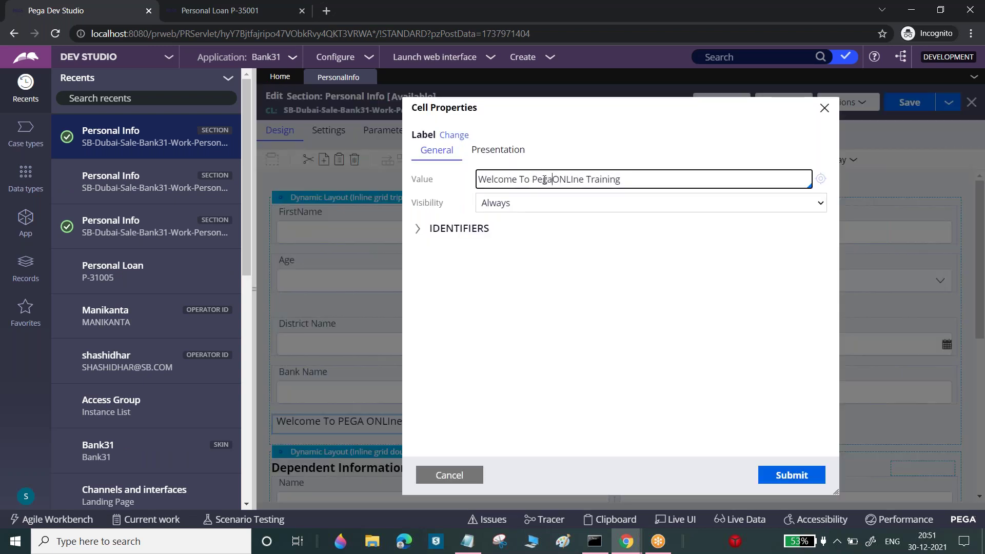
{"action": "key", "text": "Right"}
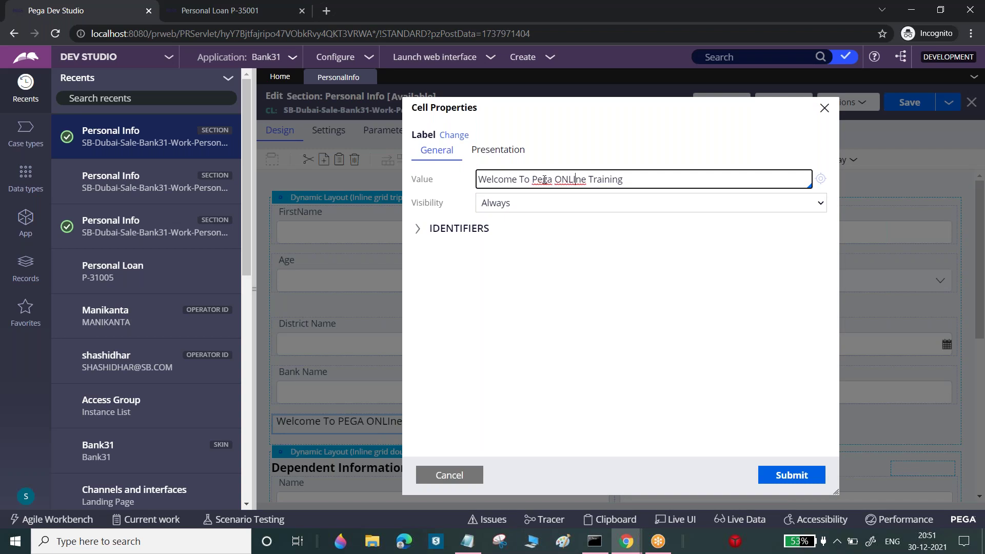
{"action": "key", "text": "BackSpace"}
{"action": "key", "text": "BackSpace"}
{"action": "key", "text": "BackSpace"}
{"action": "type", "text": "nli"}
{"action": "left_click", "coordinate": [790, 474]}
Check the section in with the comment 'Modified Lable msg'
{"action": "left_click", "coordinate": [723, 105]}
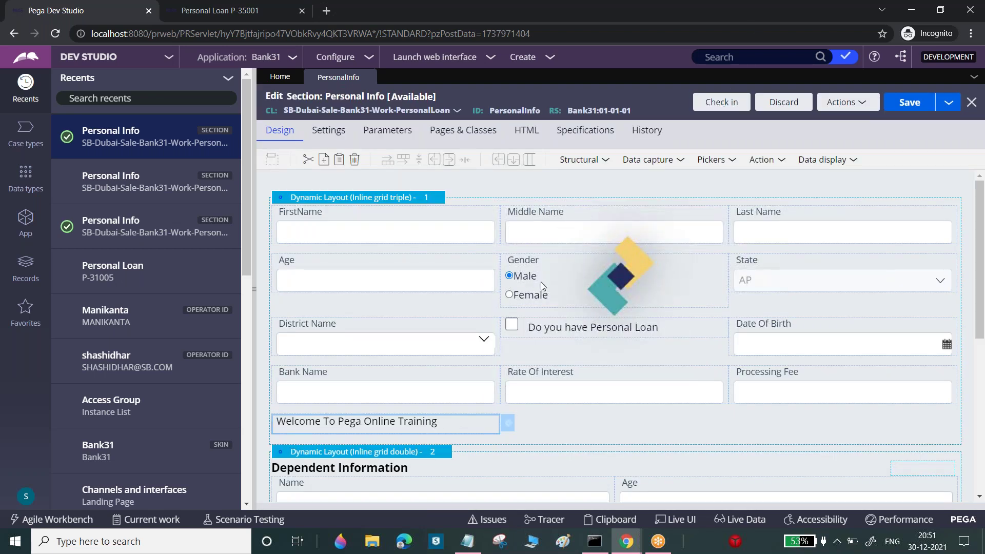
{"action": "type", "text": "Modified L"}
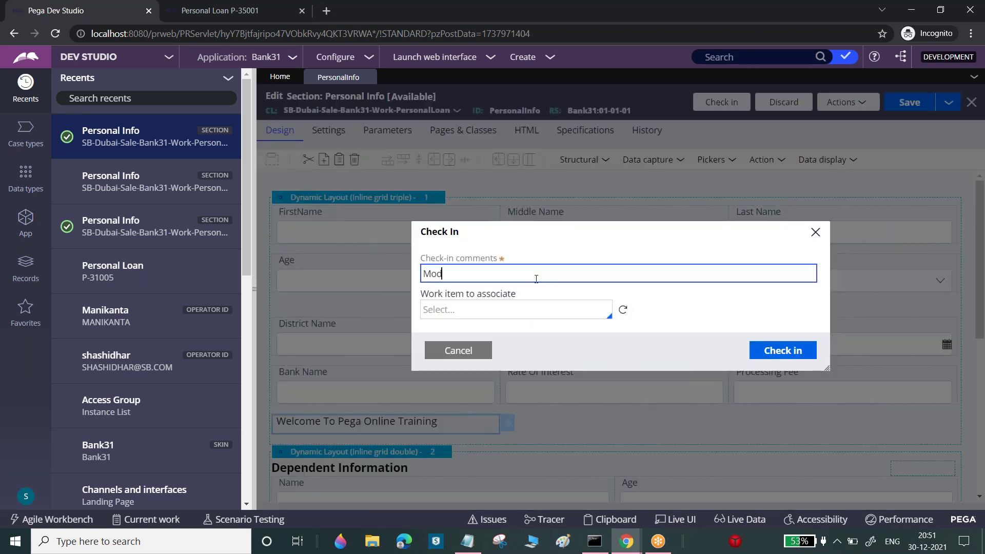
{"action": "type", "text": "able msg"}
{"action": "left_click", "coordinate": [783, 353]}
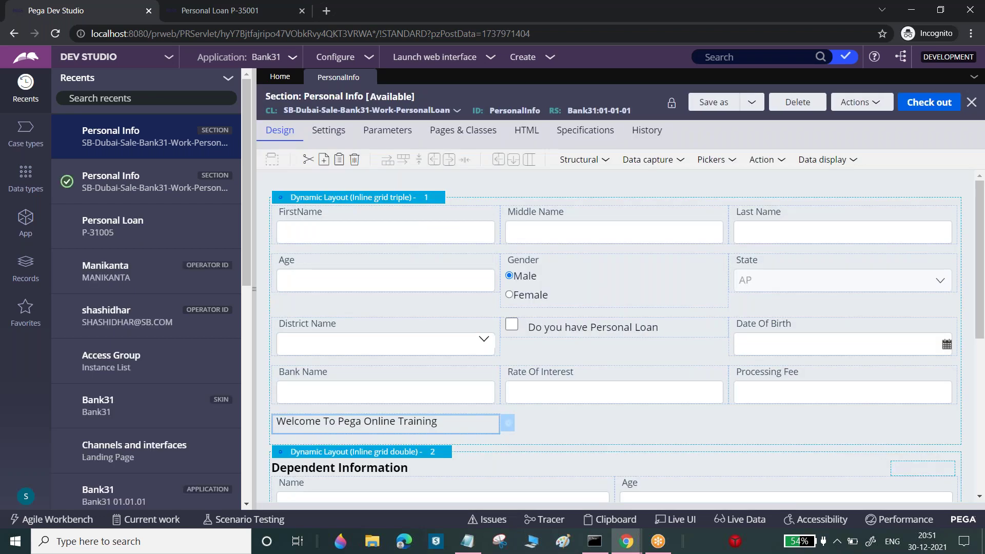
View the section's history and highlight its last update, December 30, 2021 10:21:21 AM EST
{"action": "left_click", "coordinate": [654, 132]}
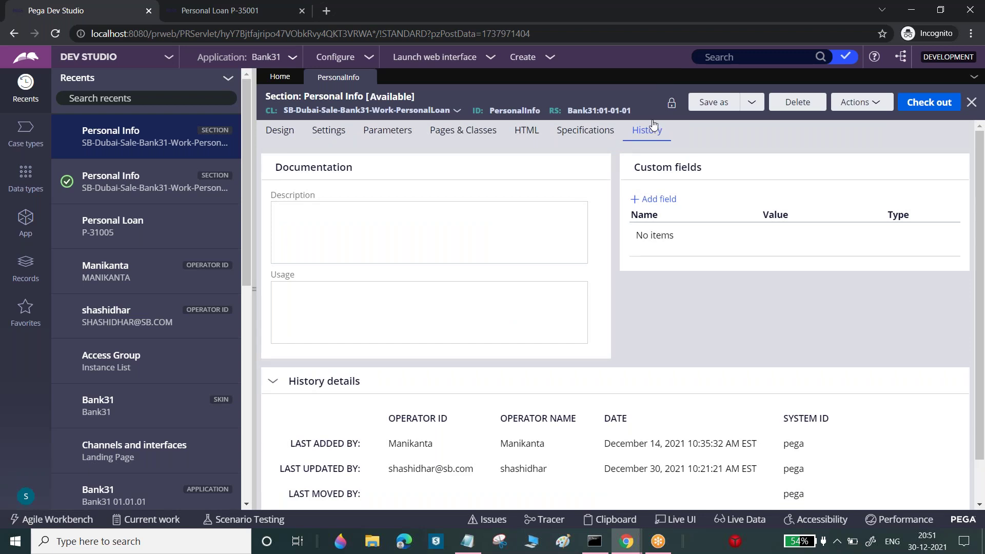
{"action": "left_click_drag", "start_coordinate": [280, 469], "coordinate": [676, 468]}
{"action": "triple_click", "coordinate": [676, 468]}
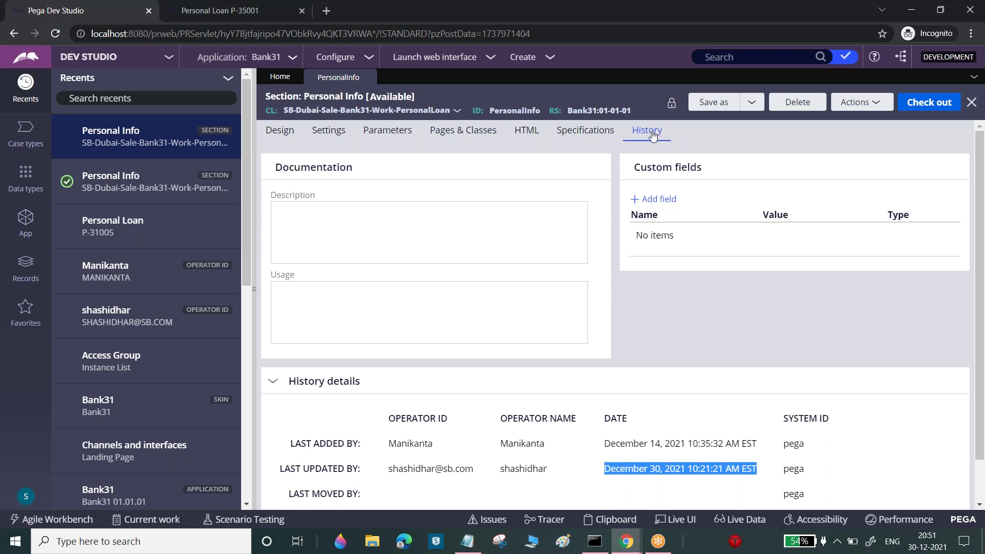
{"action": "left_click", "coordinate": [531, 465]}
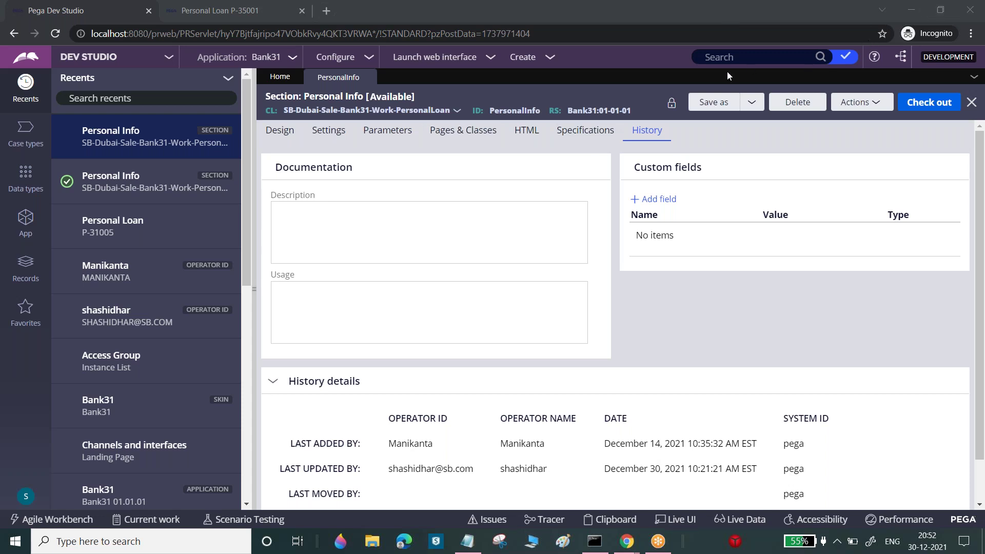
{"action": "scroll", "coordinate": [982, 264], "scroll_direction": "down", "scroll_amount": 1}
Review the PersonalInfo change history, noting the 'Added Welcome Label' check-in memo
{"action": "left_click", "coordinate": [311, 486]}
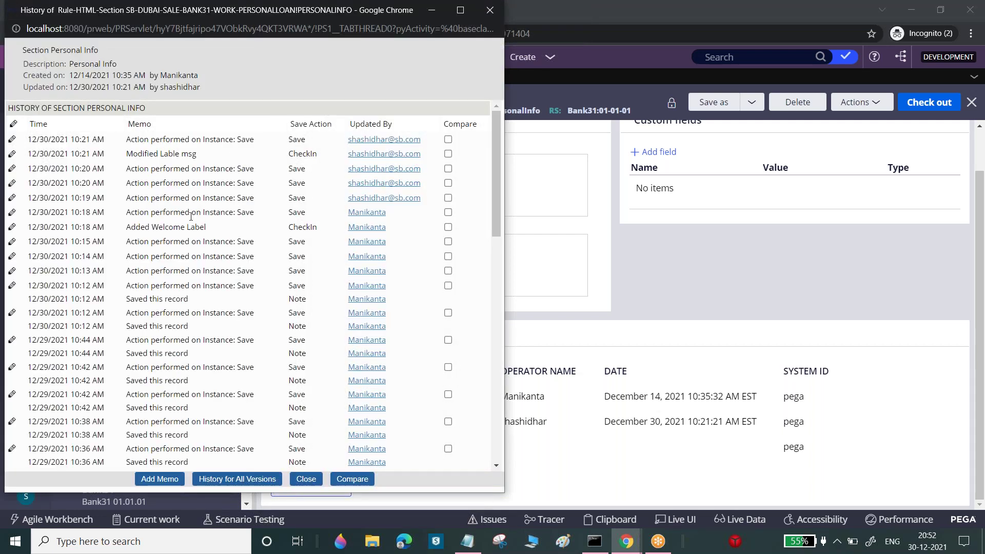
{"action": "left_click_drag", "start_coordinate": [127, 227], "coordinate": [204, 228]}
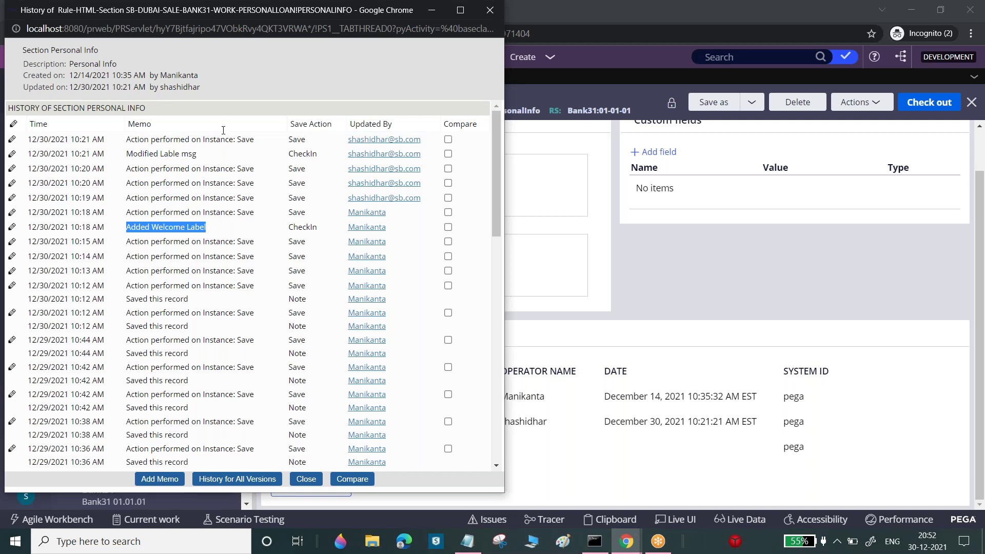
{"action": "left_click_drag", "start_coordinate": [285, 16], "coordinate": [306, 92]}
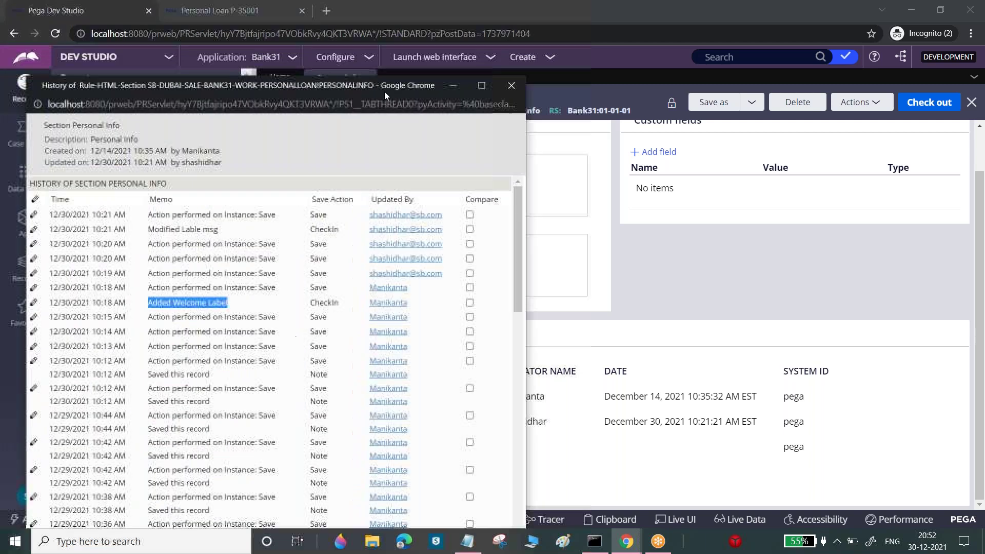
{"action": "left_click", "coordinate": [511, 85]}
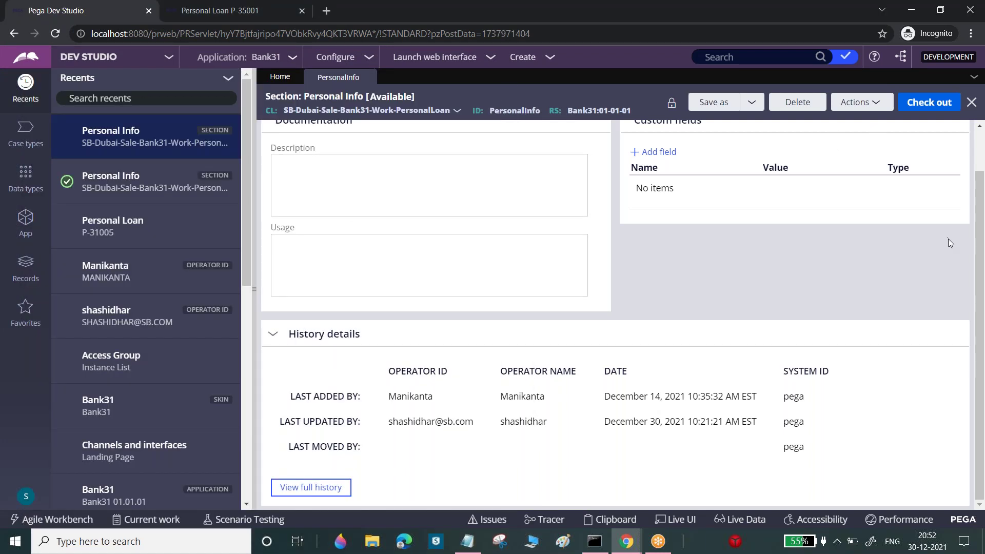
Check out and save the PersonalInfo section, then bring up the other Chrome window
{"action": "scroll", "coordinate": [948, 239], "scroll_direction": "up", "scroll_amount": 2}
{"action": "left_click", "coordinate": [934, 103]}
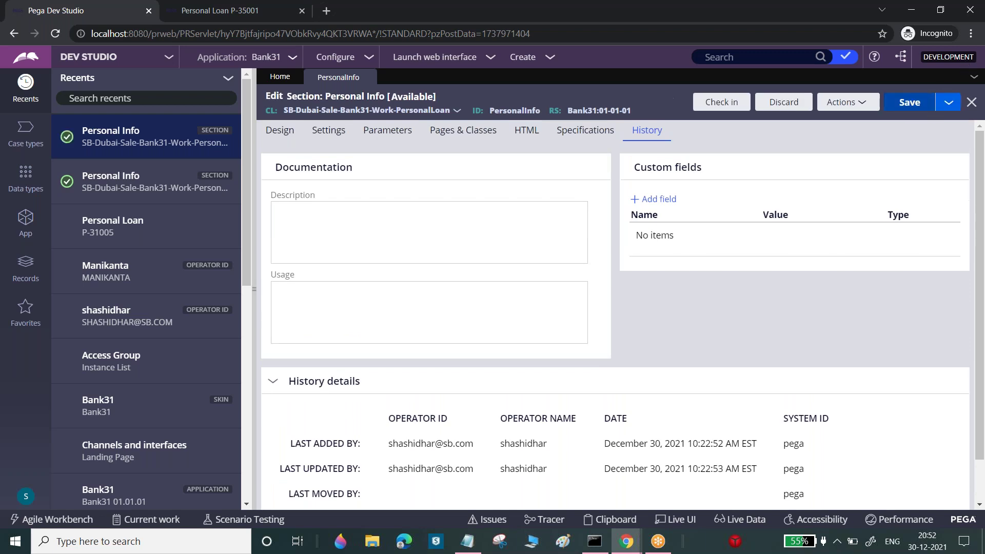
{"action": "left_click", "coordinate": [923, 103]}
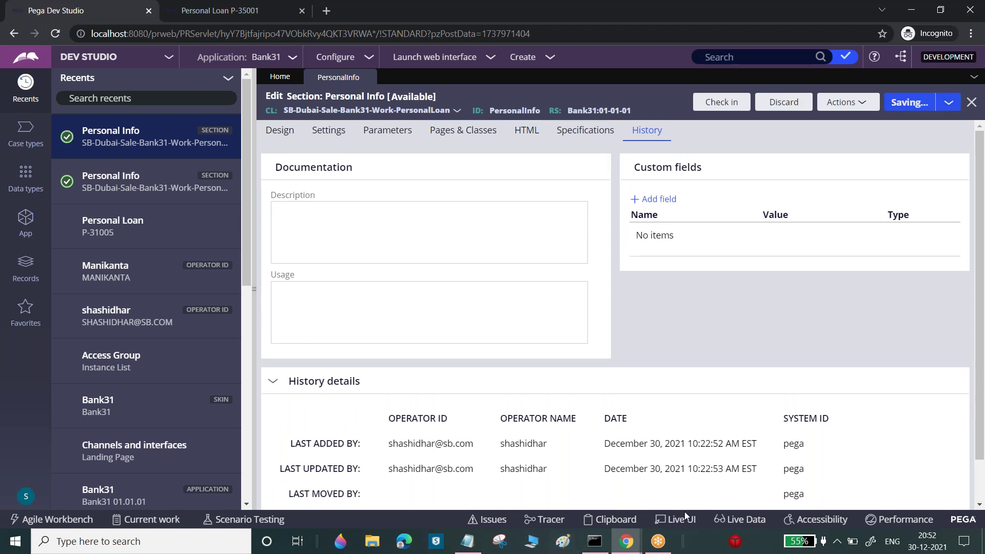
{"action": "left_click", "coordinate": [626, 541]}
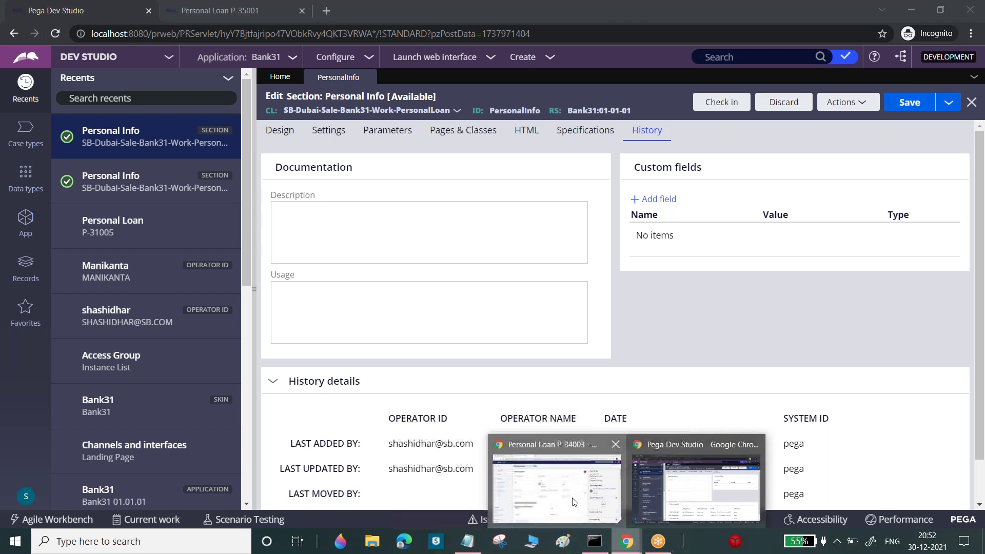
{"action": "left_click", "coordinate": [573, 502]}
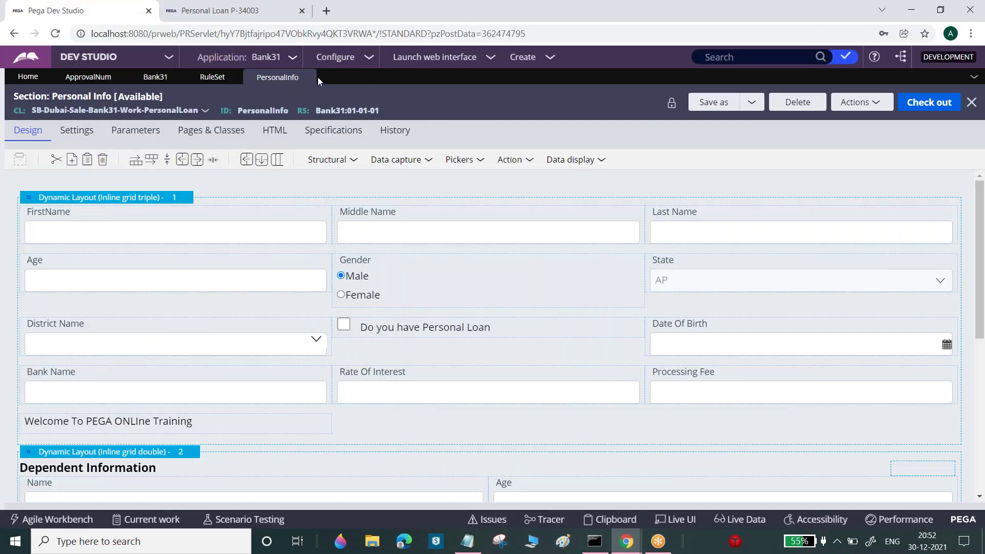
Close the PersonalInfo and ApprovalNum tabs and switch from Admin Studio back to Dev Studio
{"action": "left_click", "coordinate": [306, 78]}
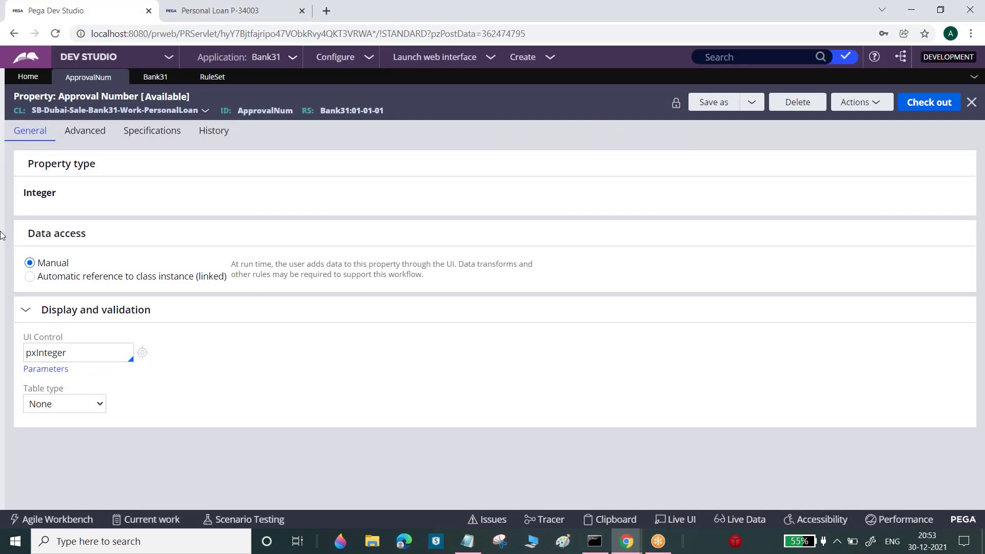
{"action": "left_click", "coordinate": [120, 77]}
{"action": "left_click", "coordinate": [55, 33]}
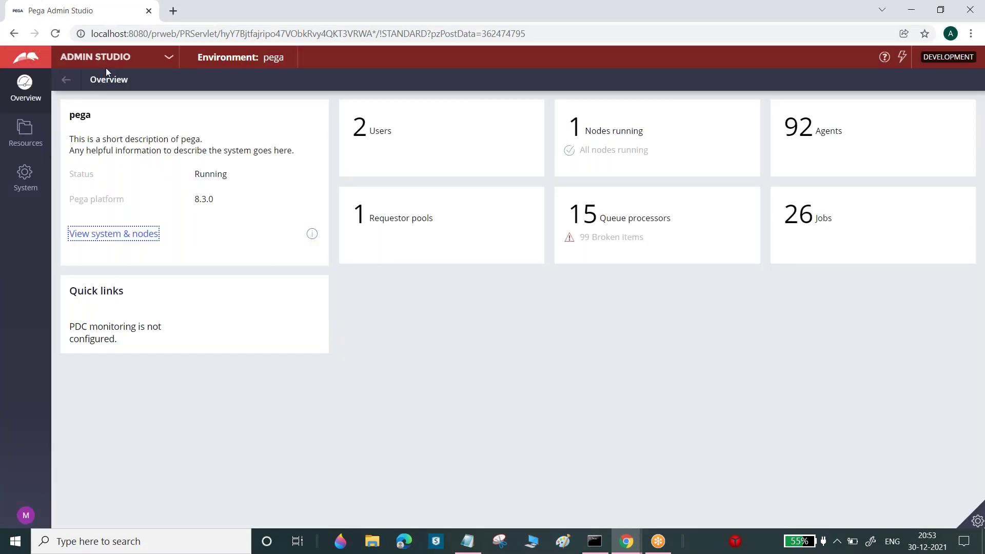
{"action": "left_click", "coordinate": [70, 56]}
{"action": "left_click", "coordinate": [88, 101]}
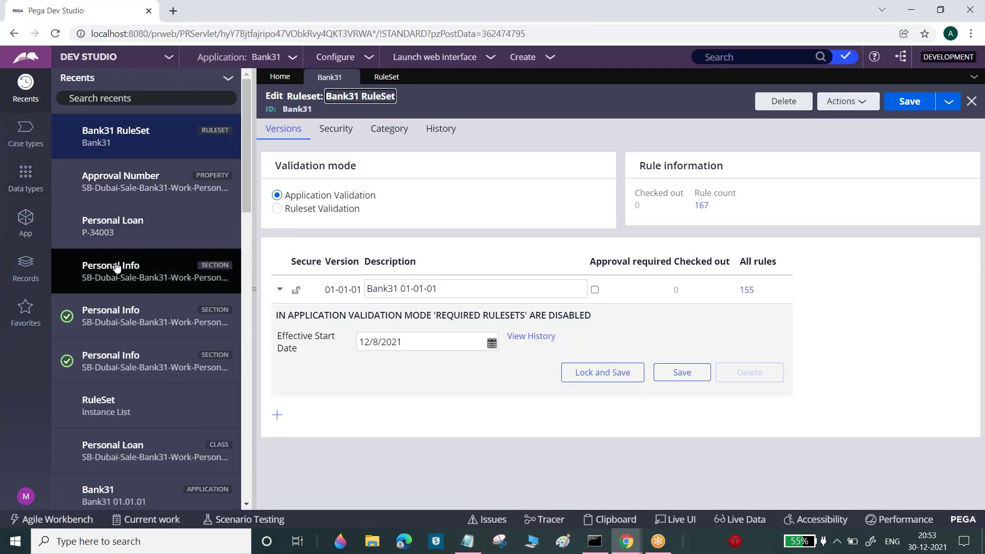
Reopen Personal Info and Approval Number from Recents and show the App class explorer
{"action": "left_click", "coordinate": [114, 270]}
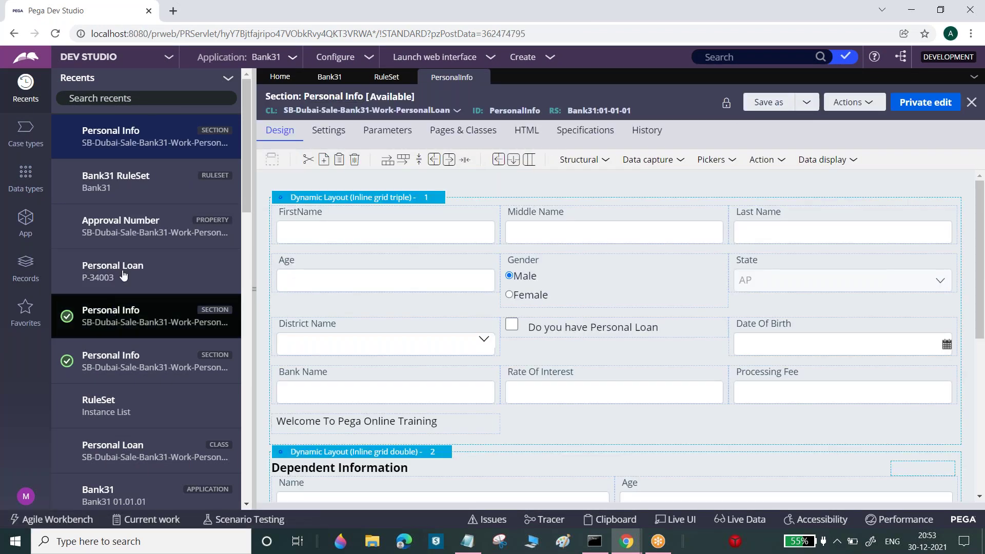
{"action": "left_click", "coordinate": [123, 228]}
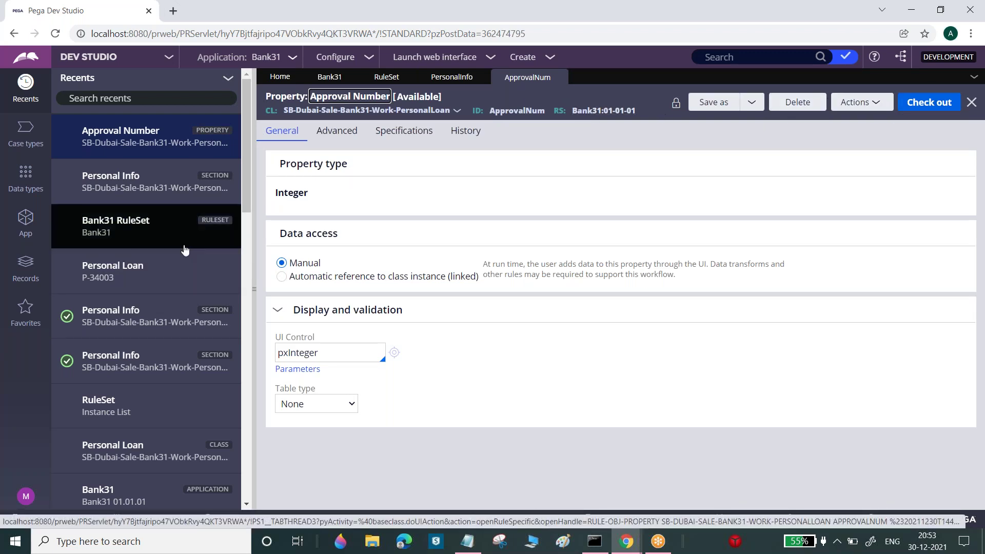
{"action": "left_click", "coordinate": [27, 220]}
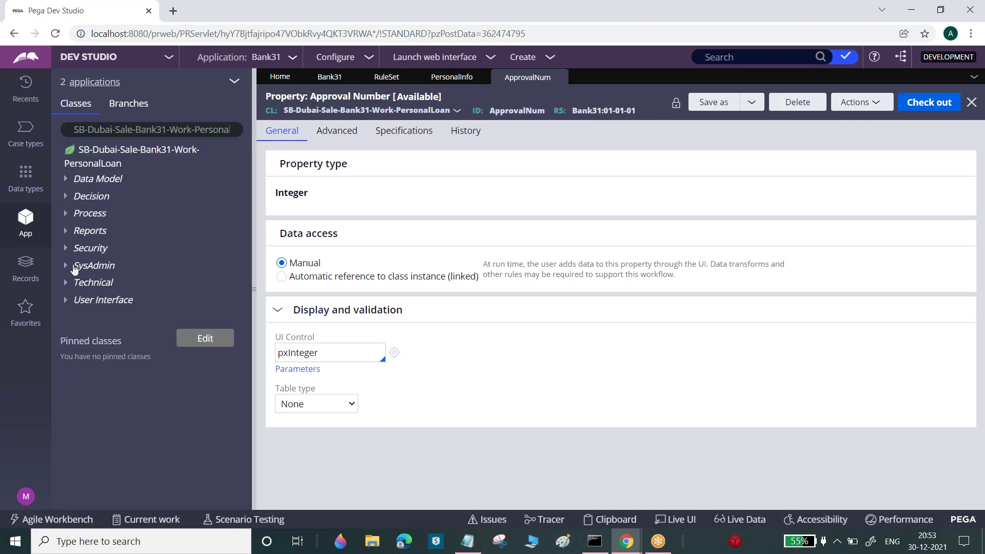
Open the LoanInfo section under User Interface > Section, then check who has PersonalInfo checked out
{"action": "left_click", "coordinate": [65, 301]}
{"action": "left_click", "coordinate": [77, 318]}
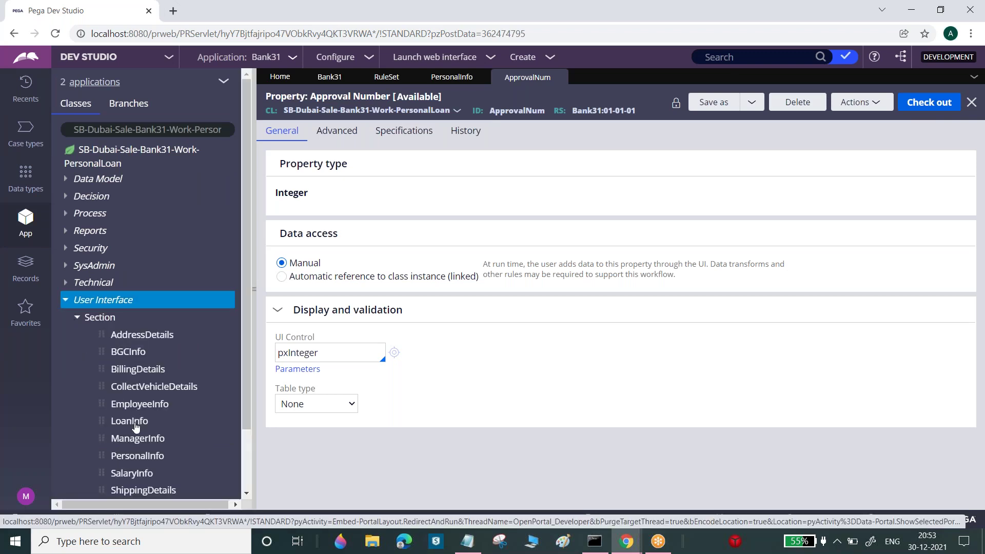
{"action": "left_click", "coordinate": [134, 421]}
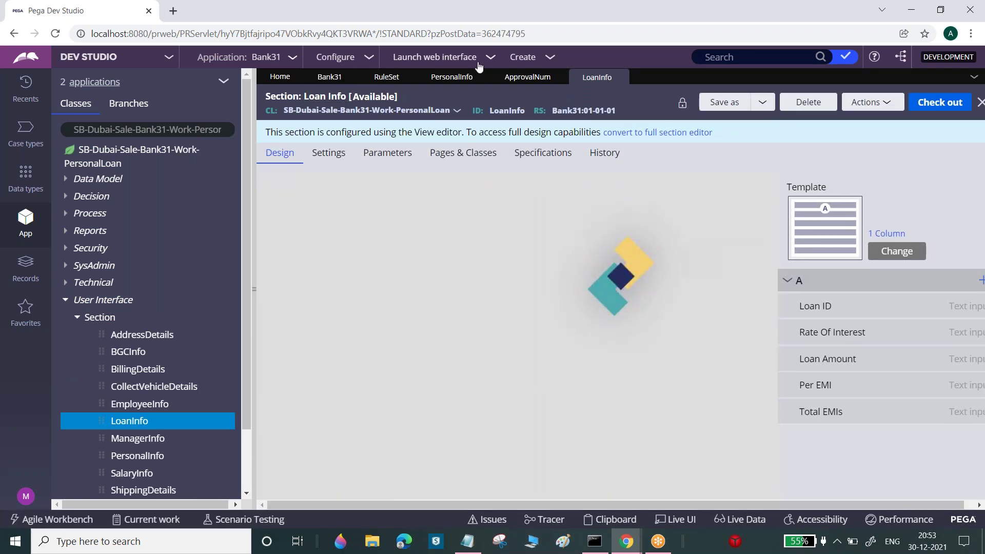
{"action": "left_click", "coordinate": [456, 78]}
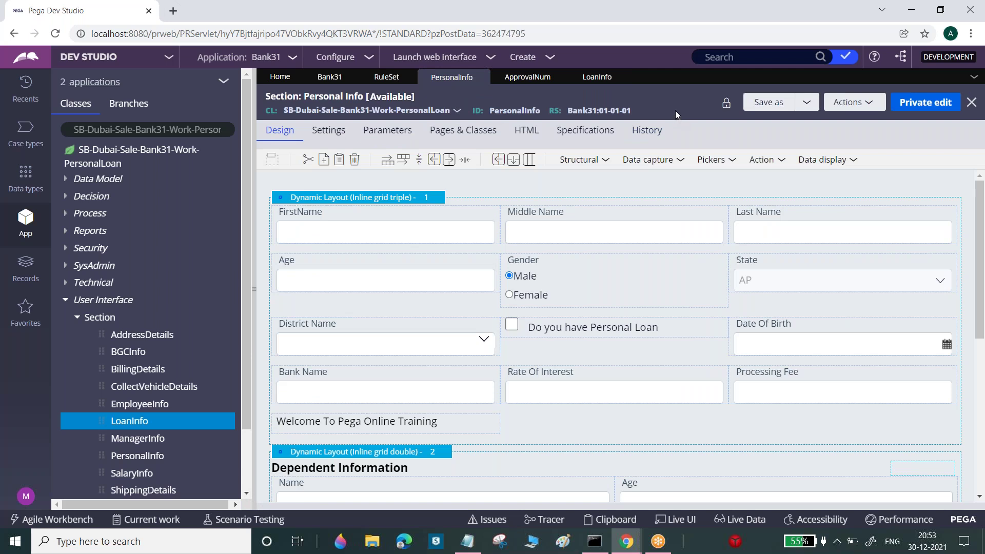
{"action": "left_click", "coordinate": [726, 105]}
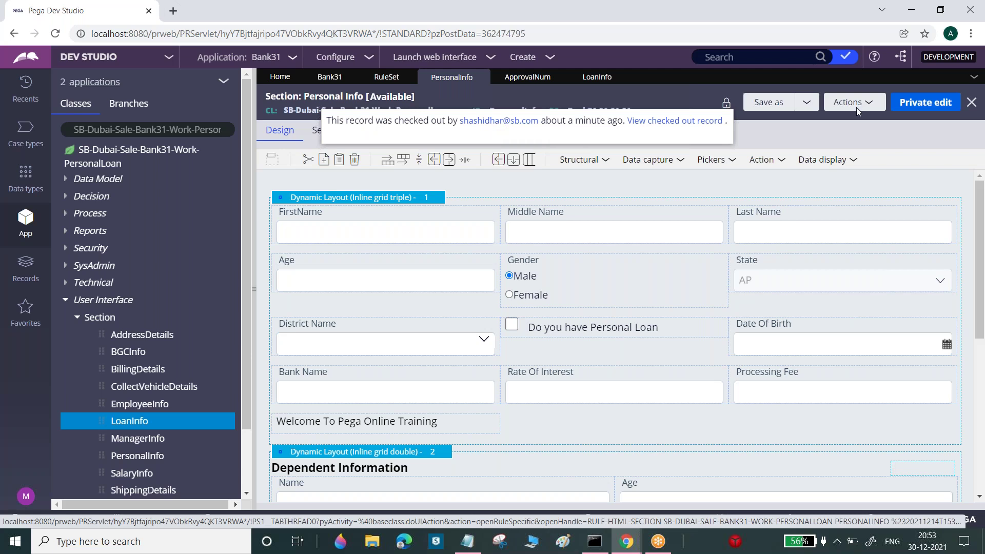
{"action": "left_click", "coordinate": [934, 106]}
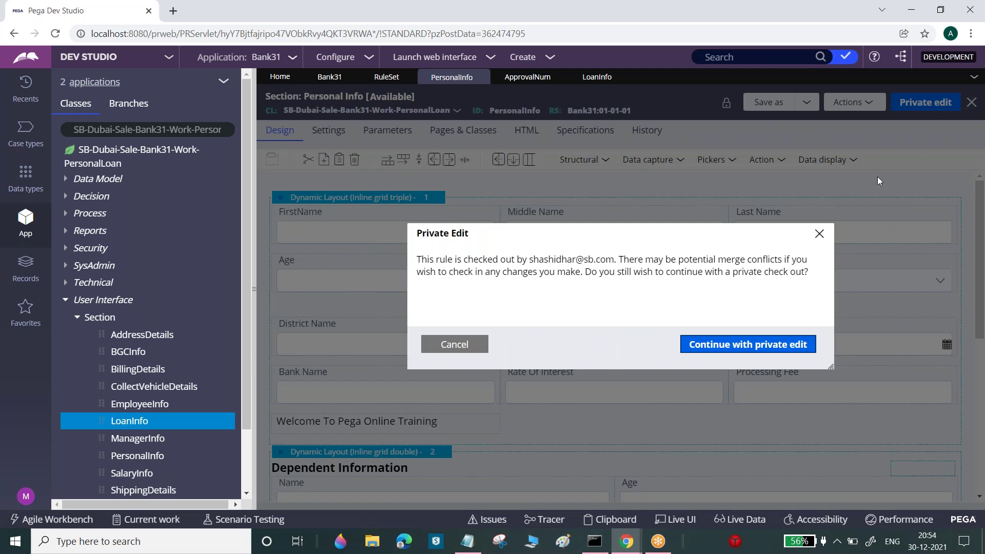
{"action": "left_click_drag", "start_coordinate": [420, 256], "coordinate": [525, 255]}
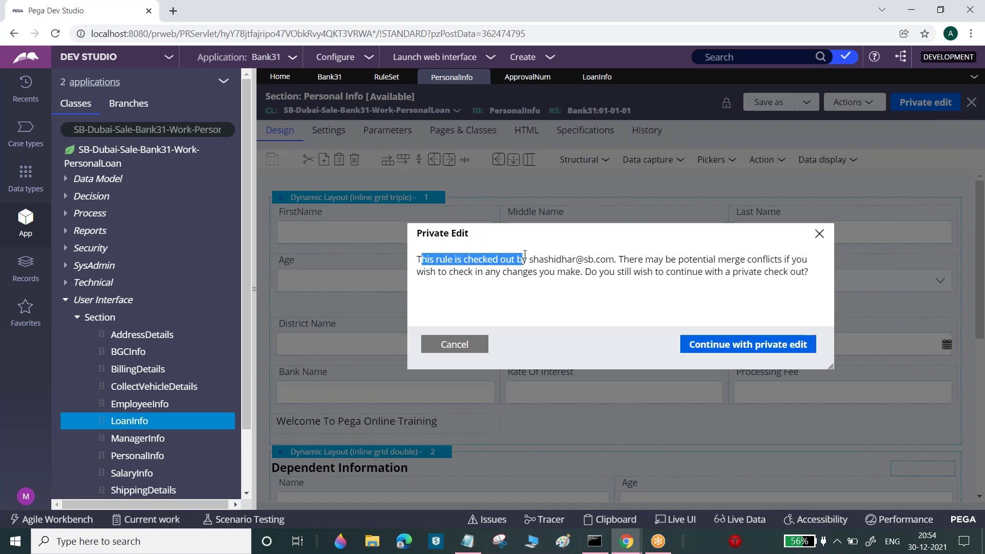
{"action": "double_click", "coordinate": [565, 260]}
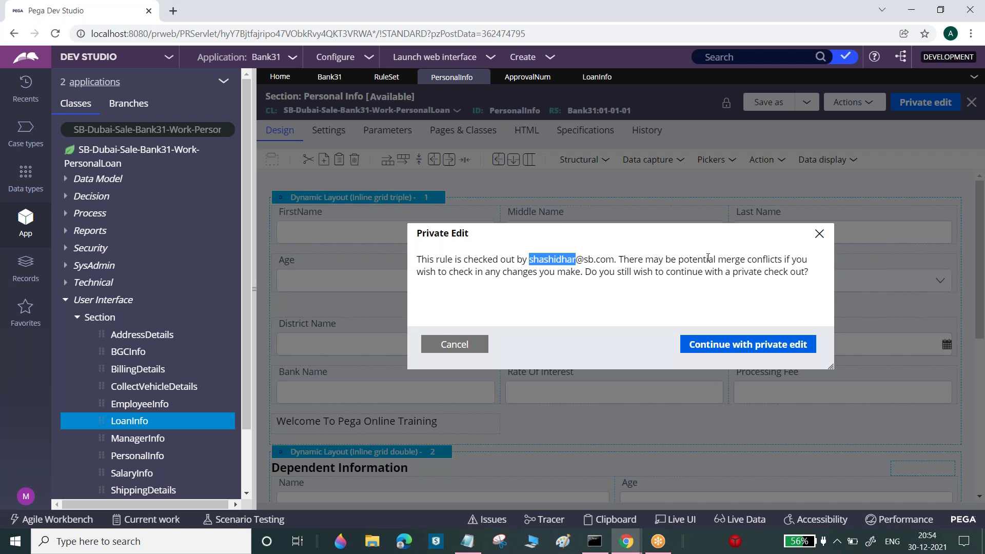
{"action": "left_click_drag", "start_coordinate": [717, 259], "coordinate": [789, 275]}
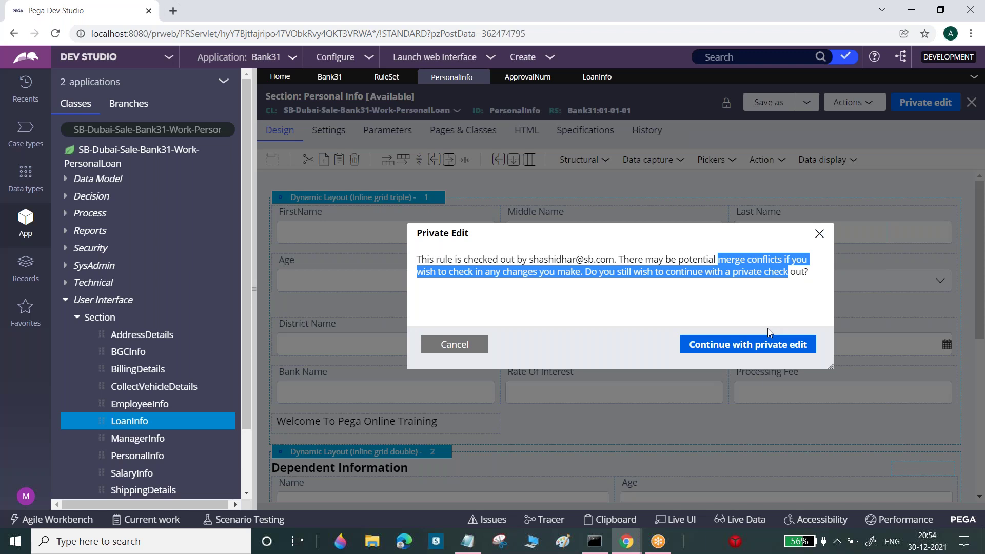
{"action": "left_click", "coordinate": [734, 27]}
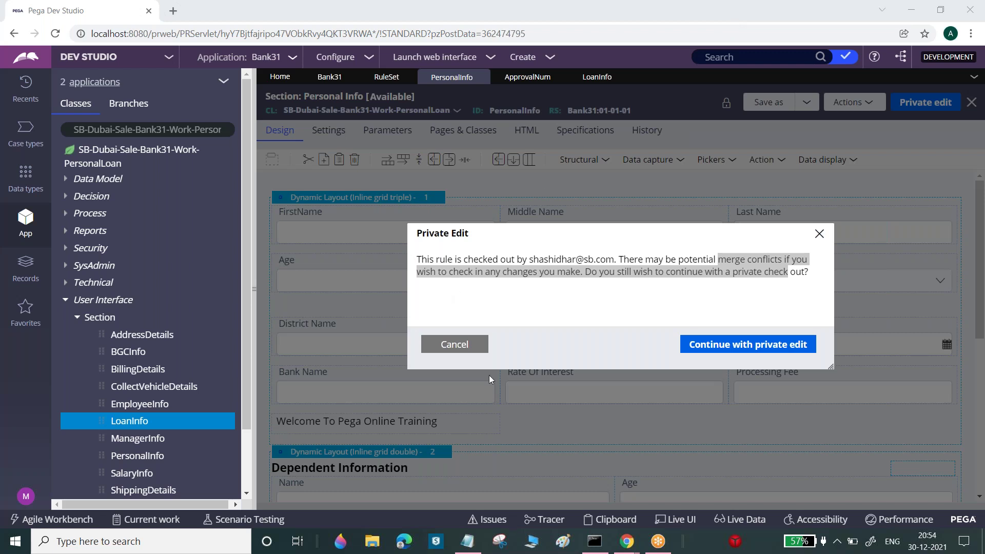
{"action": "left_click", "coordinate": [455, 344]}
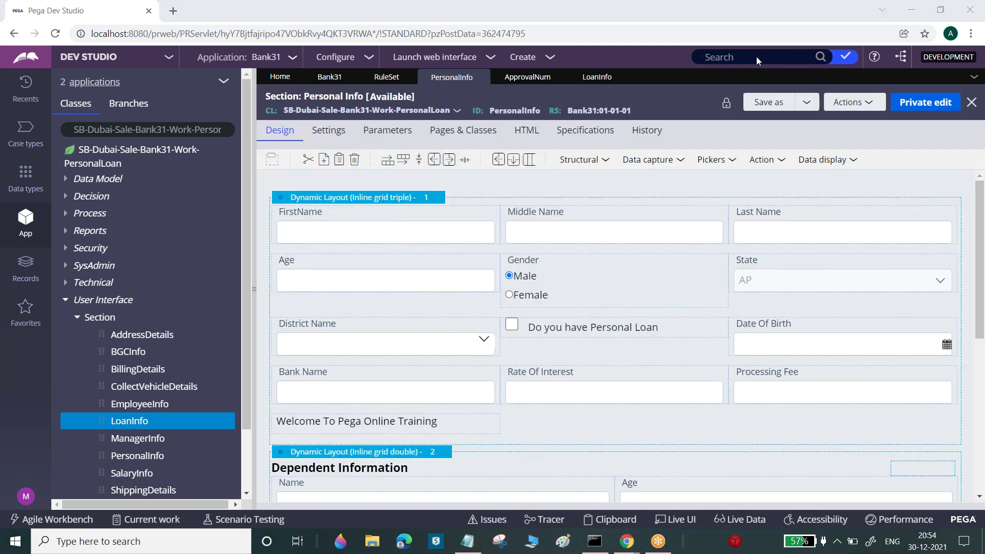
{"action": "left_click", "coordinate": [726, 103]}
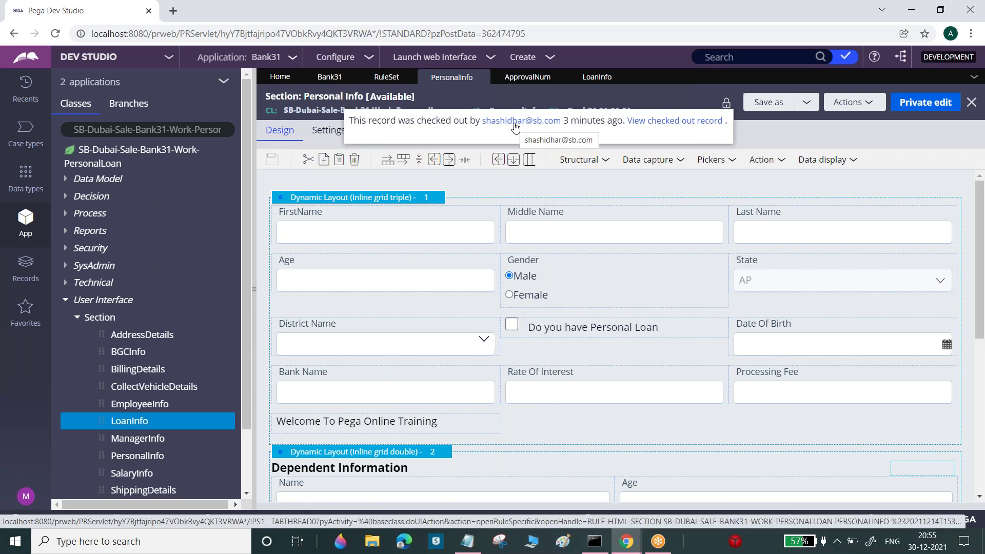
Privately edit Personal Info, delete both dynamic layouts leaving only the dependents table, and save
{"action": "left_click", "coordinate": [933, 106]}
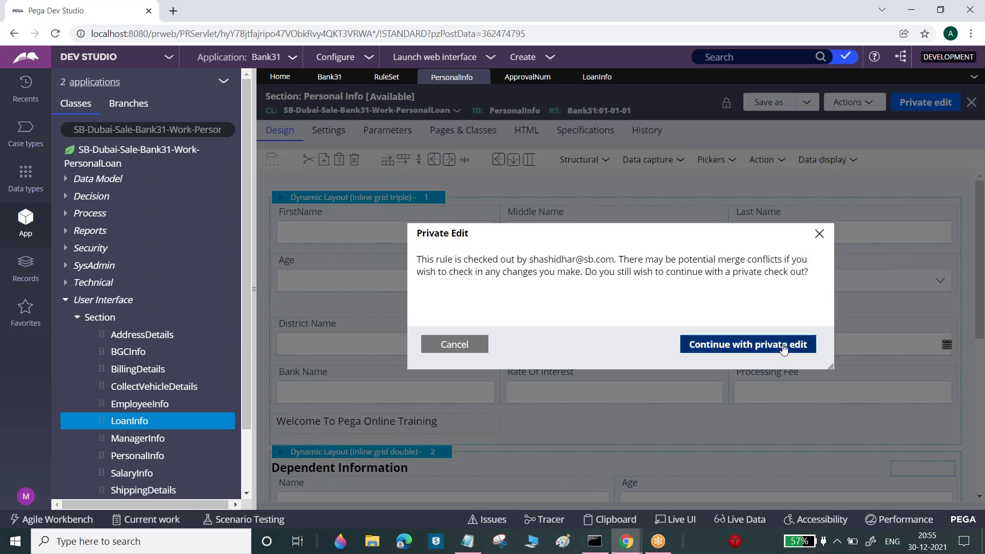
{"action": "left_click", "coordinate": [769, 345]}
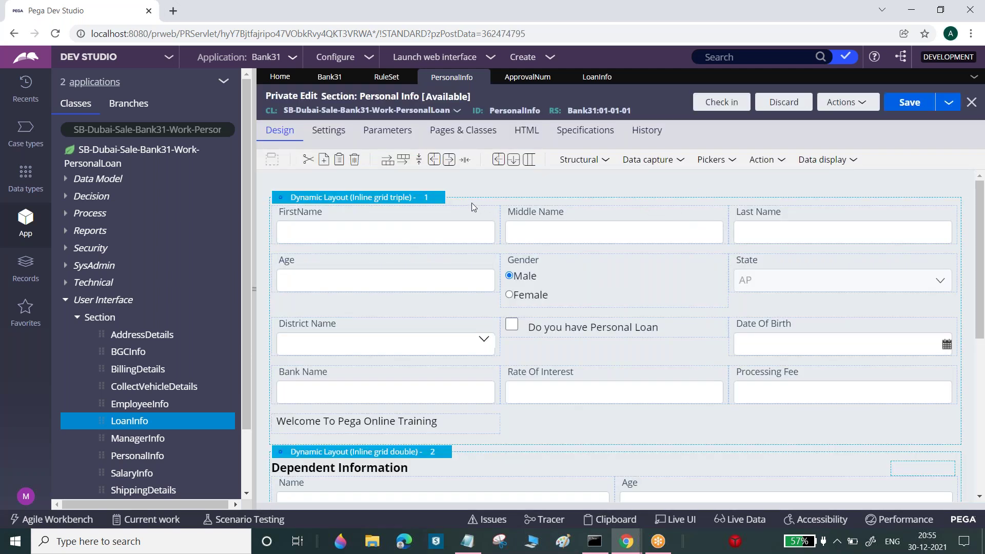
{"action": "right_click", "coordinate": [440, 201]}
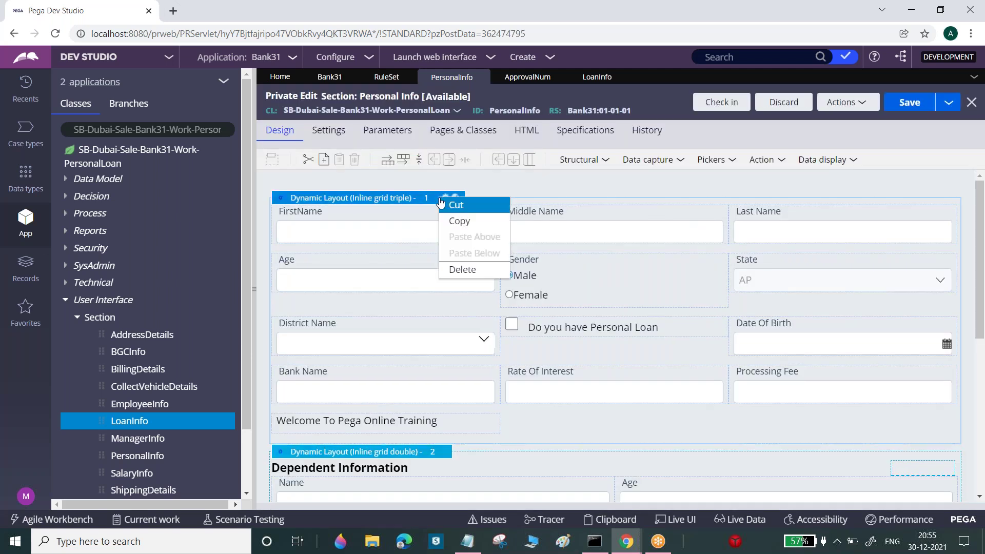
{"action": "left_click", "coordinate": [463, 270]}
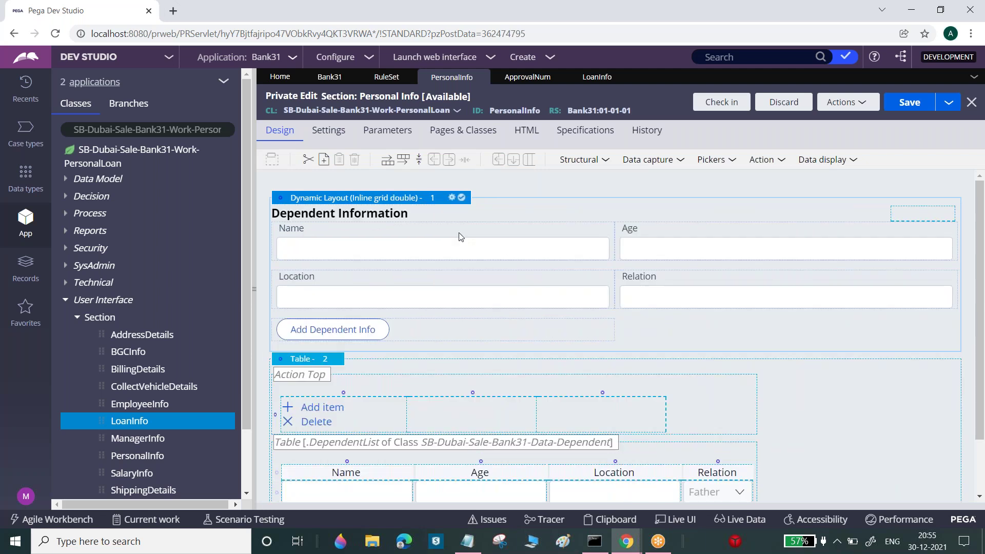
{"action": "right_click", "coordinate": [450, 200]}
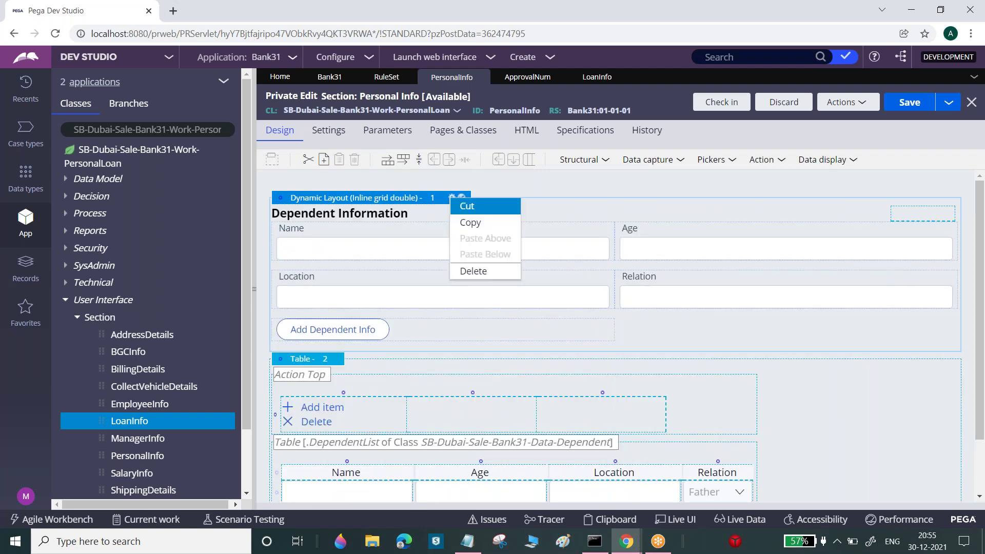
{"action": "left_click", "coordinate": [472, 271]}
{"action": "left_click", "coordinate": [914, 108]}
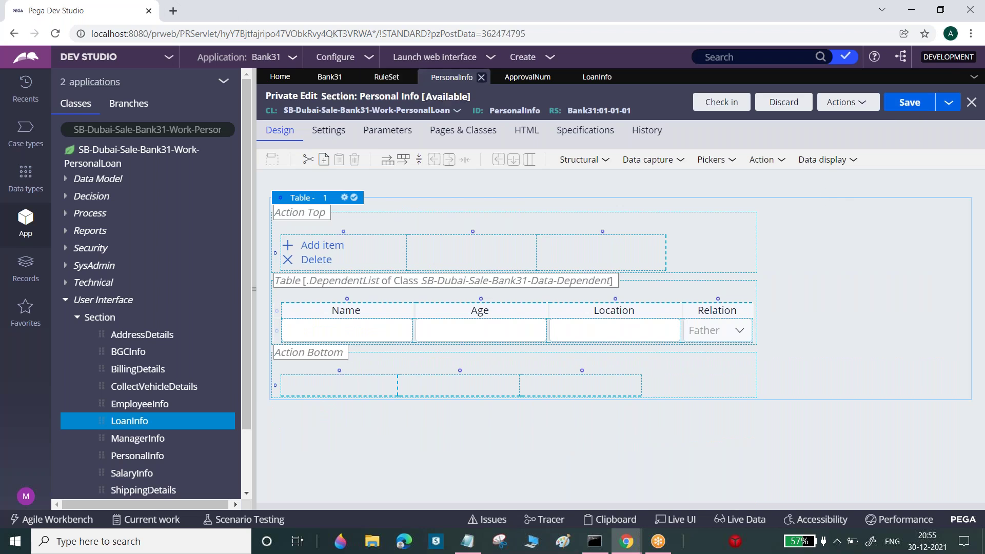
{"action": "left_click", "coordinate": [451, 57]}
Launch the Case Worker portal to view the case's Personal Info form, then return to Dev Studio
{"action": "left_click", "coordinate": [440, 89]}
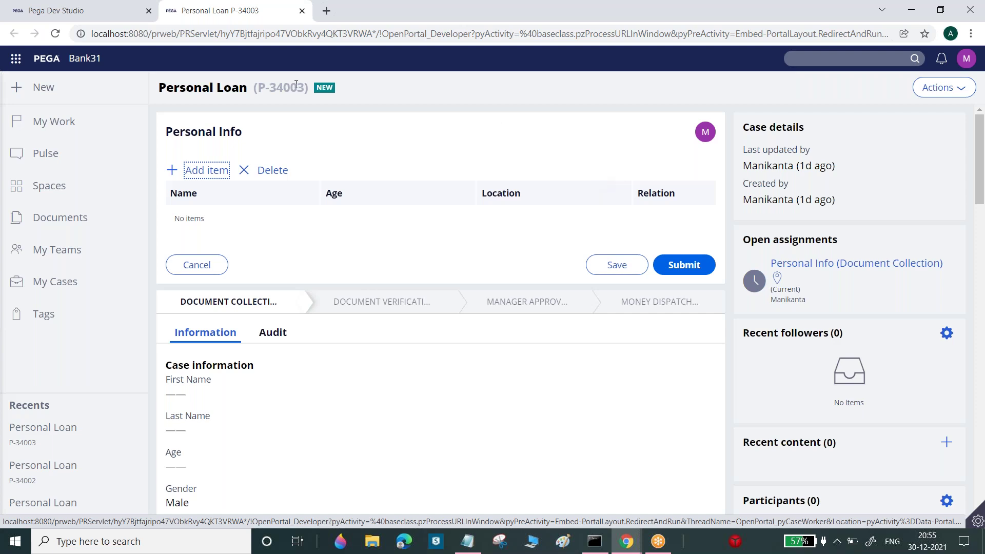
{"action": "left_click", "coordinate": [93, 7]}
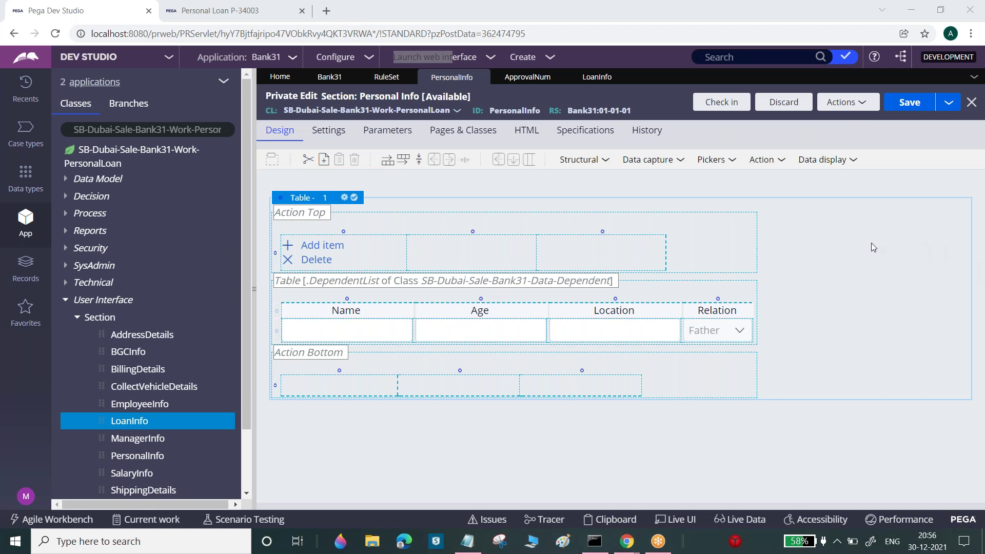
Discard the private edit of the PersonalInfo section
{"action": "left_click", "coordinate": [784, 103]}
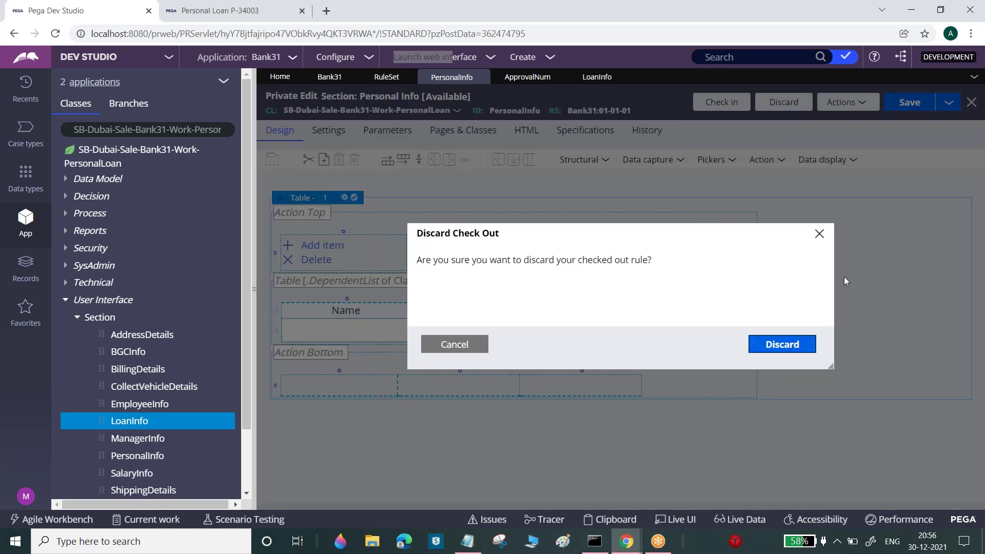
{"action": "left_click", "coordinate": [798, 346]}
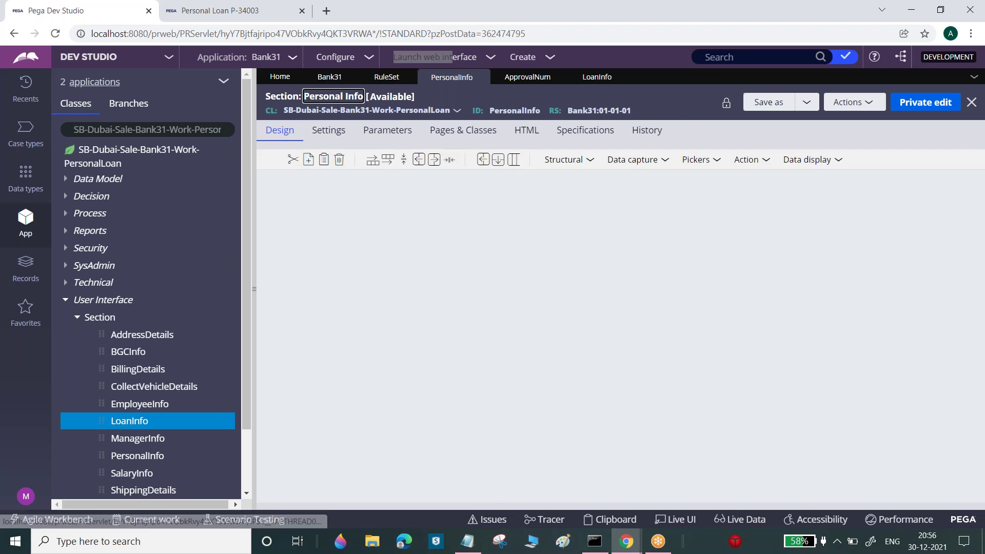
In the second operator's window, check in PersonalInfo with the comment 'wip', then switch back
{"action": "mouse_move", "coordinate": [626, 541]}
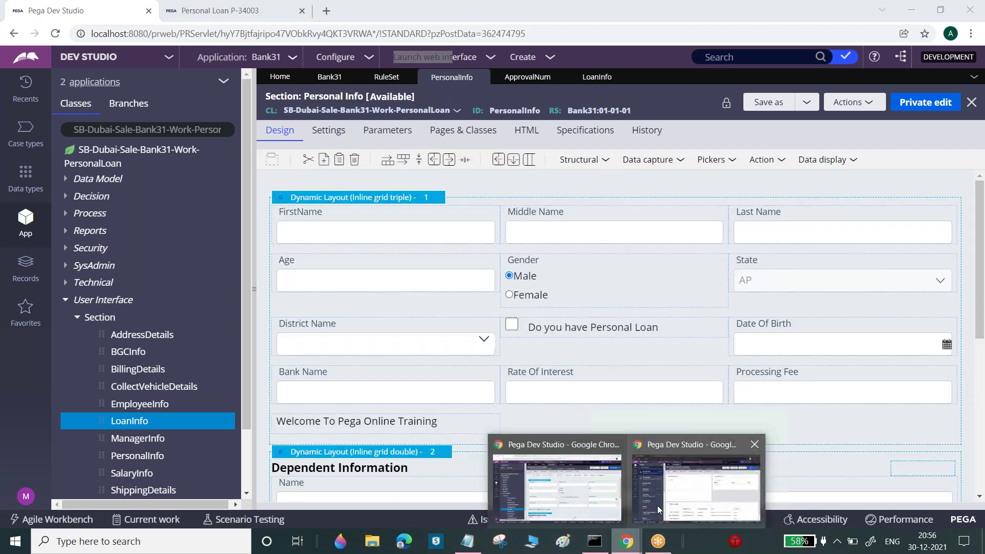
{"action": "left_click", "coordinate": [694, 494]}
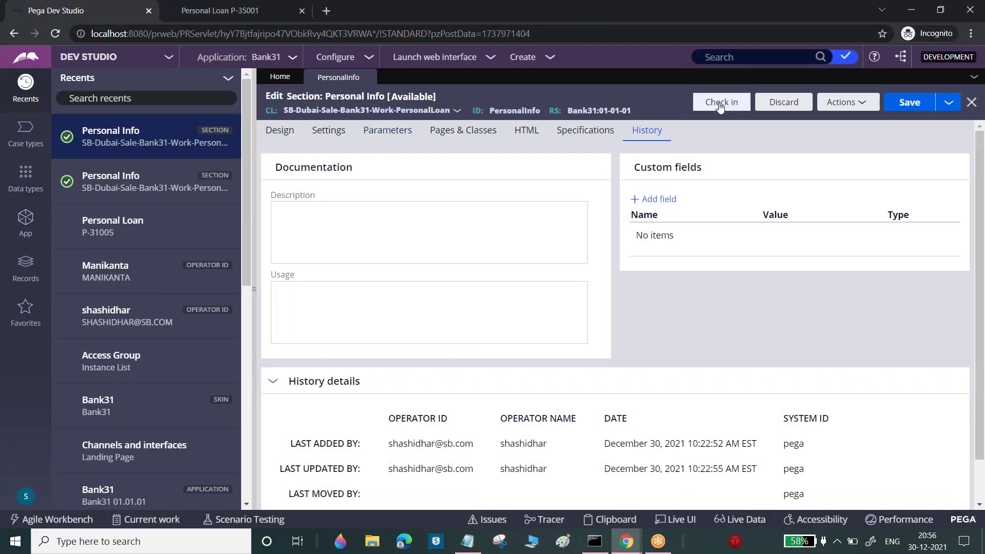
{"action": "key", "text": "Return"}
{"action": "type", "text": "wip"}
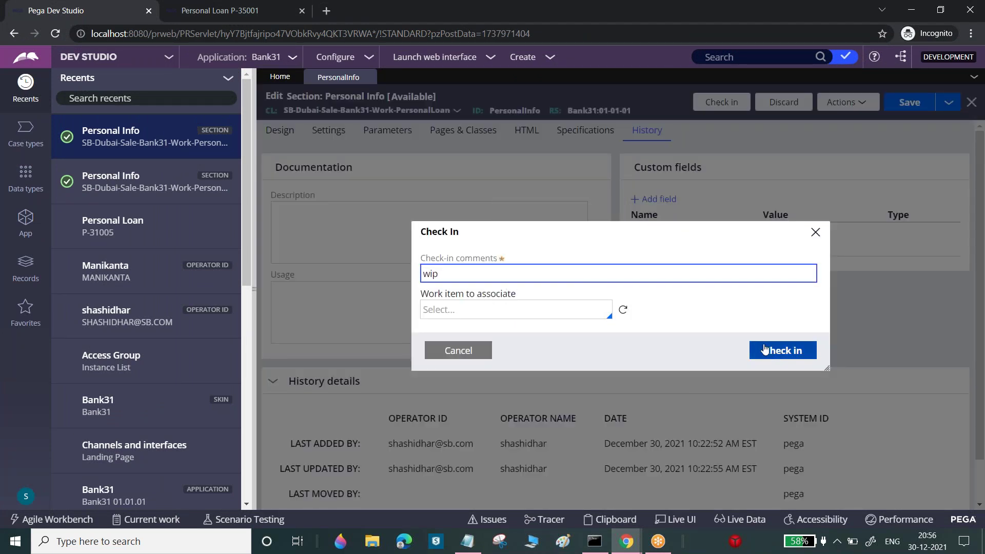
{"action": "left_click", "coordinate": [774, 353]}
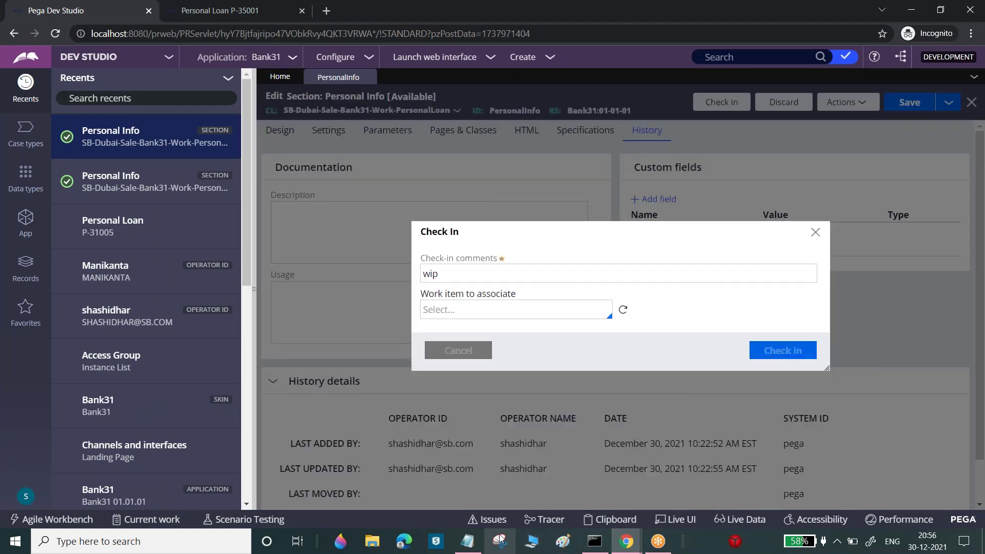
{"action": "mouse_move", "coordinate": [626, 549]}
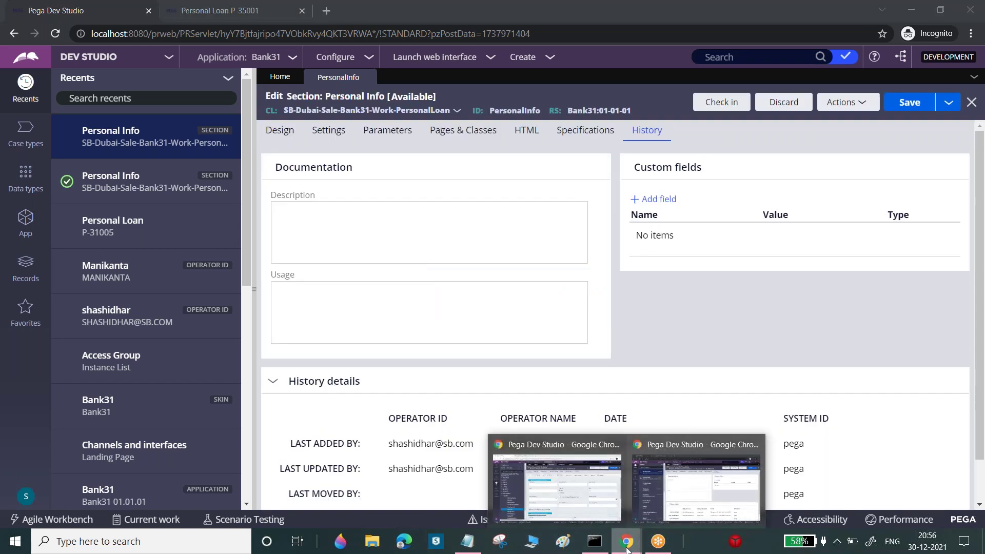
{"action": "left_click", "coordinate": [556, 480]}
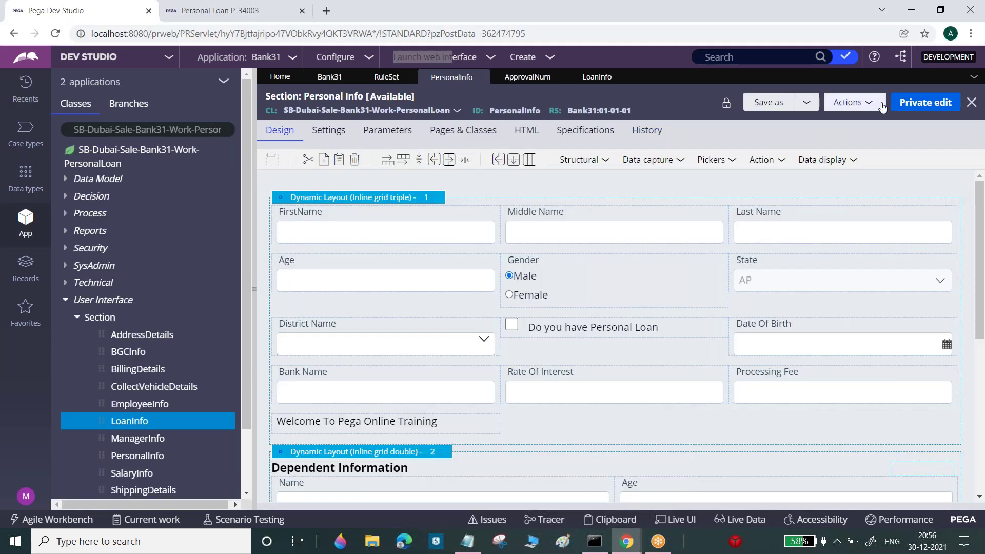
Refresh the PersonalInfo section so it shows as checked in, then view the RuleSet instances list
{"action": "left_click", "coordinate": [852, 102]}
{"action": "left_click", "coordinate": [813, 155]}
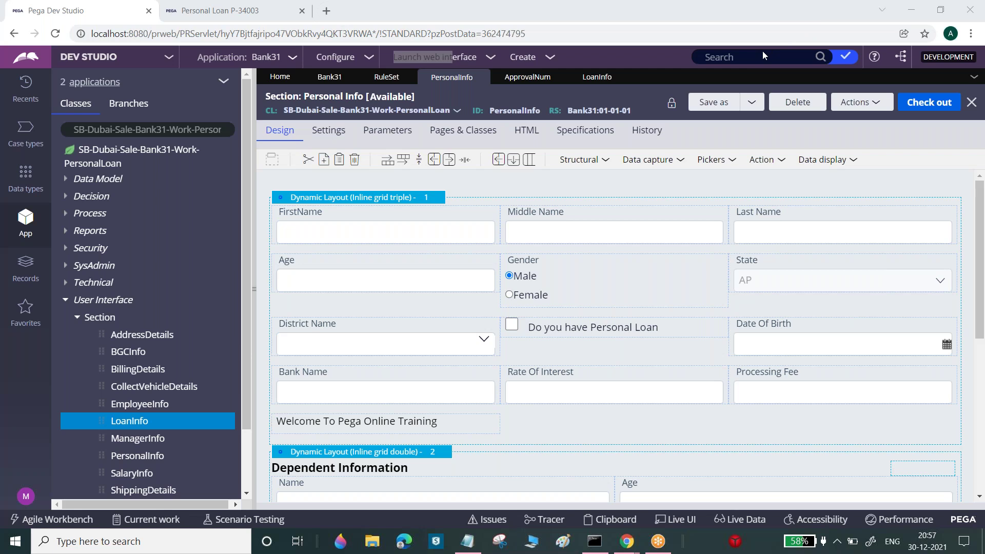
{"action": "left_click", "coordinate": [386, 77]}
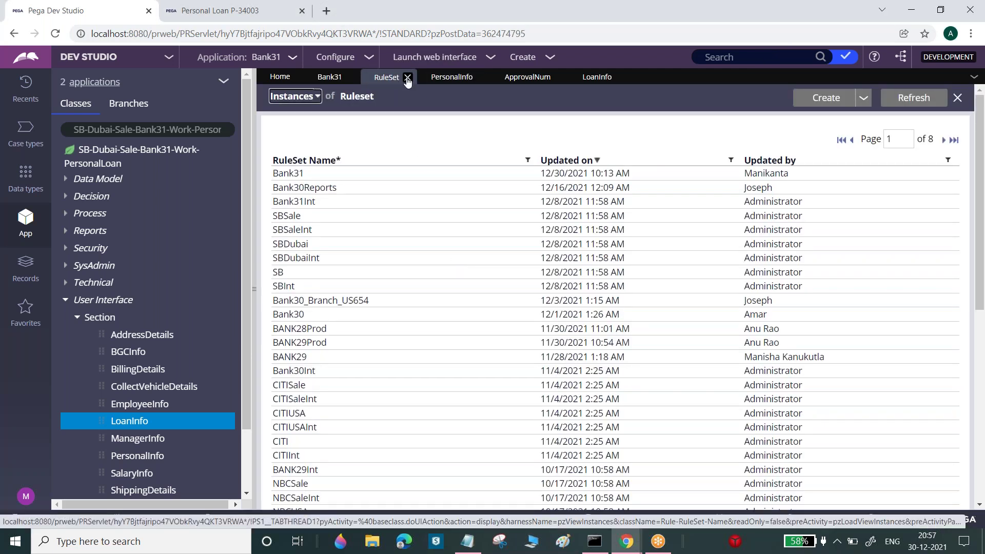
Open and close Bank31 from the LoanInfo section, and browse Records by type under SysAdmin
{"action": "left_click", "coordinate": [605, 78]}
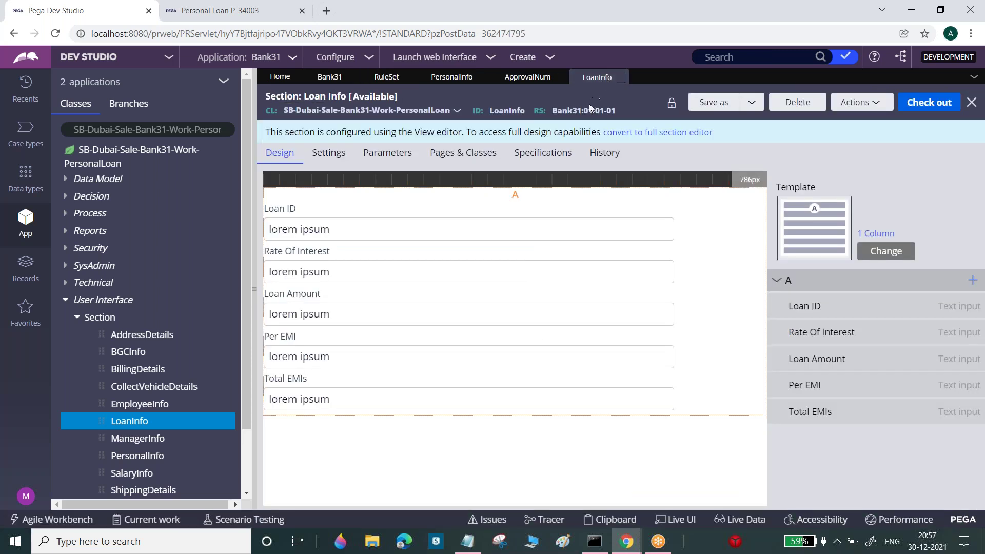
{"action": "left_click", "coordinate": [612, 118]}
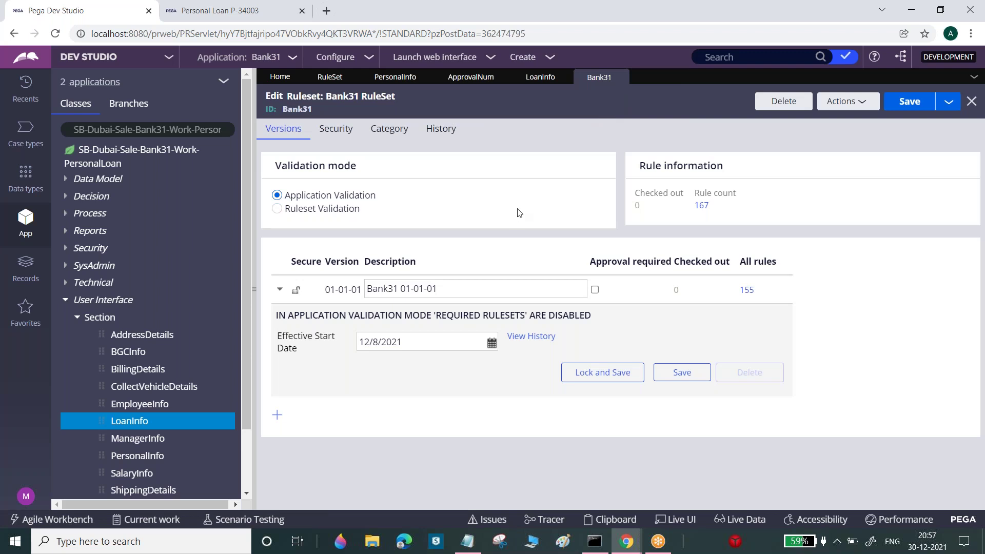
{"action": "left_click", "coordinate": [749, 57]}
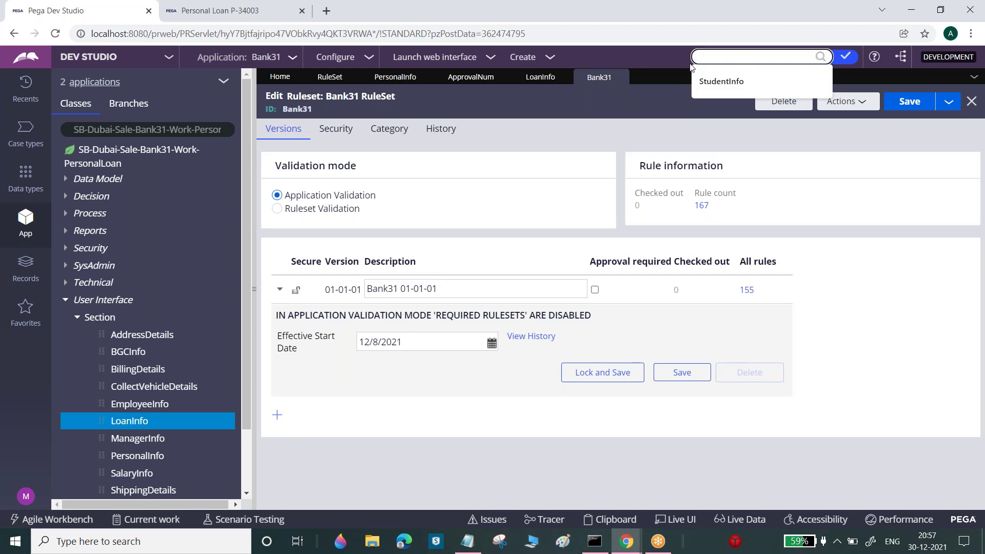
{"action": "left_click", "coordinate": [622, 77]}
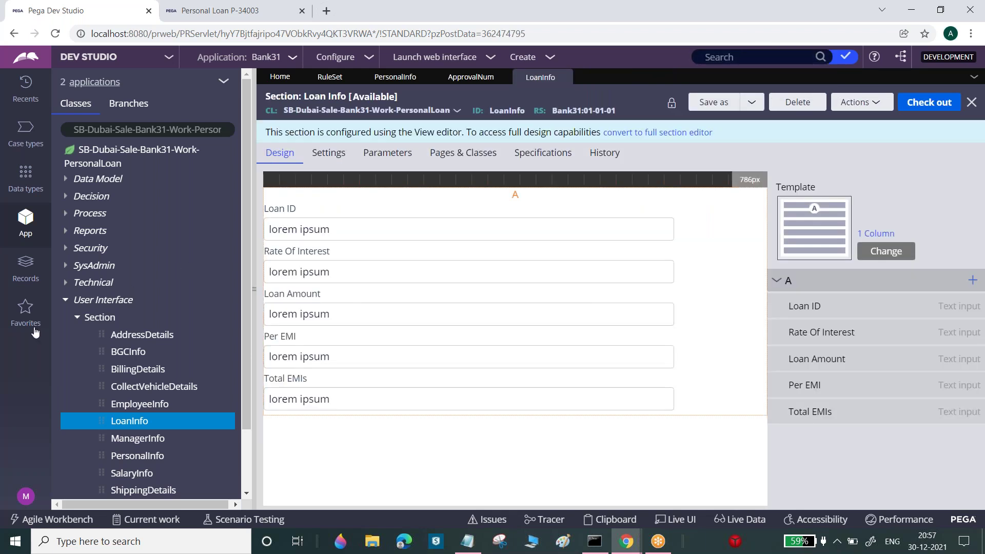
{"action": "left_click", "coordinate": [65, 299]}
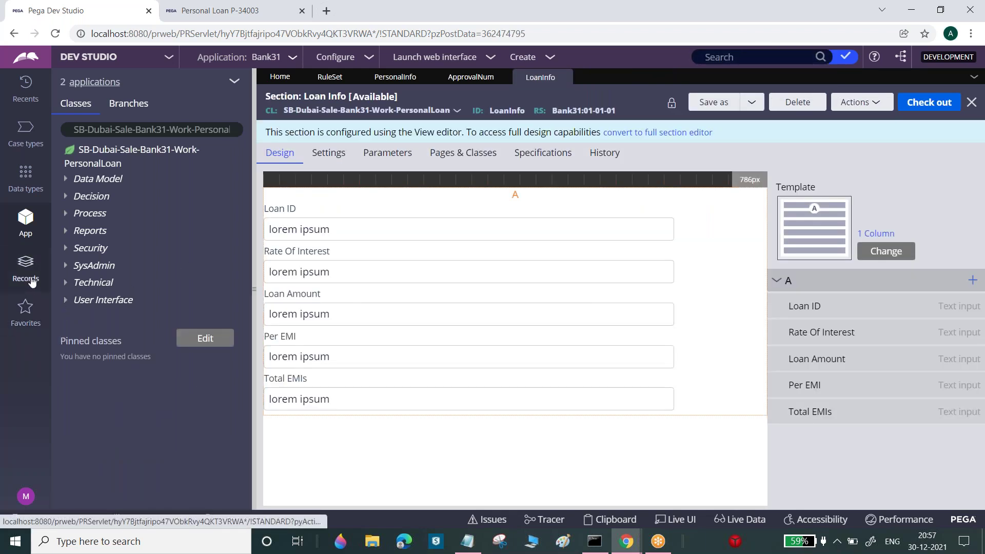
{"action": "left_click", "coordinate": [31, 279]}
{"action": "left_click", "coordinate": [66, 300]}
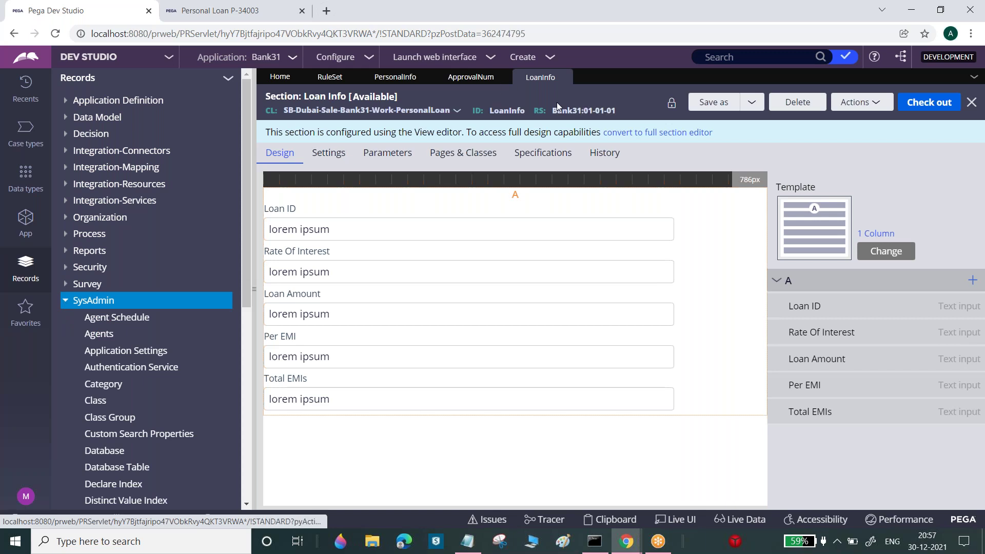
{"action": "left_click", "coordinate": [588, 112]}
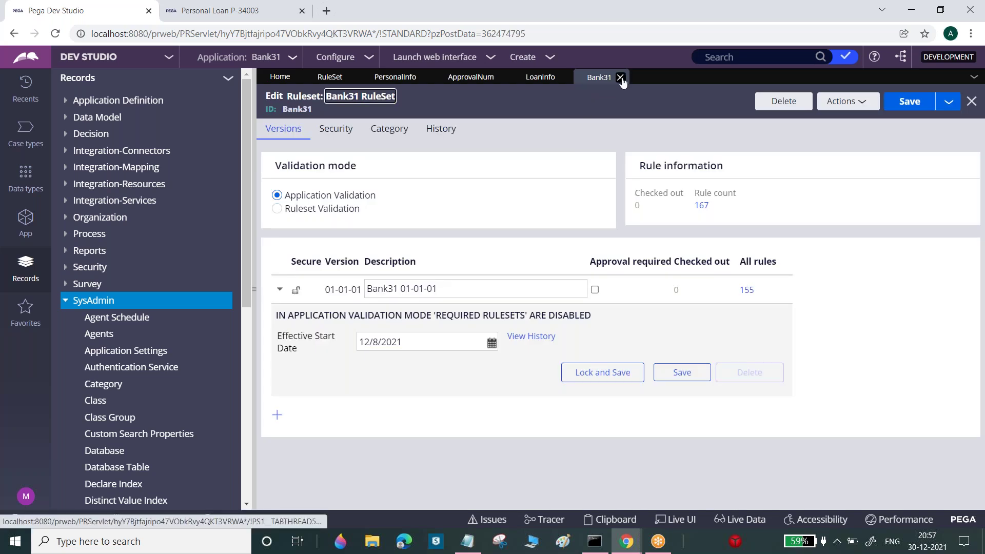
{"action": "left_click", "coordinate": [620, 77]}
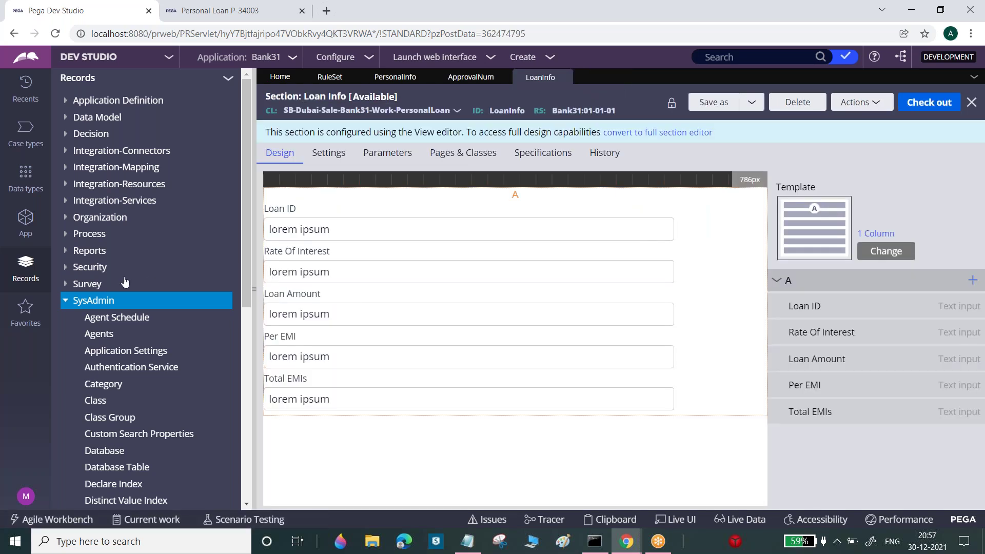
Open Bank31 from the RuleSet instances list and hide the explorer to widen the form
{"action": "left_click_drag", "start_coordinate": [244, 254], "coordinate": [95, 393]}
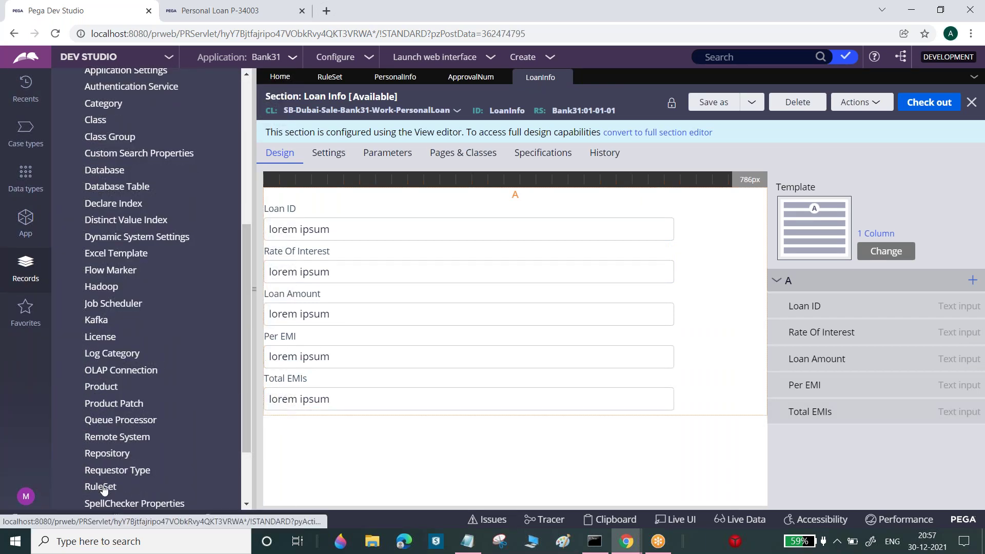
{"action": "left_click", "coordinate": [101, 486]}
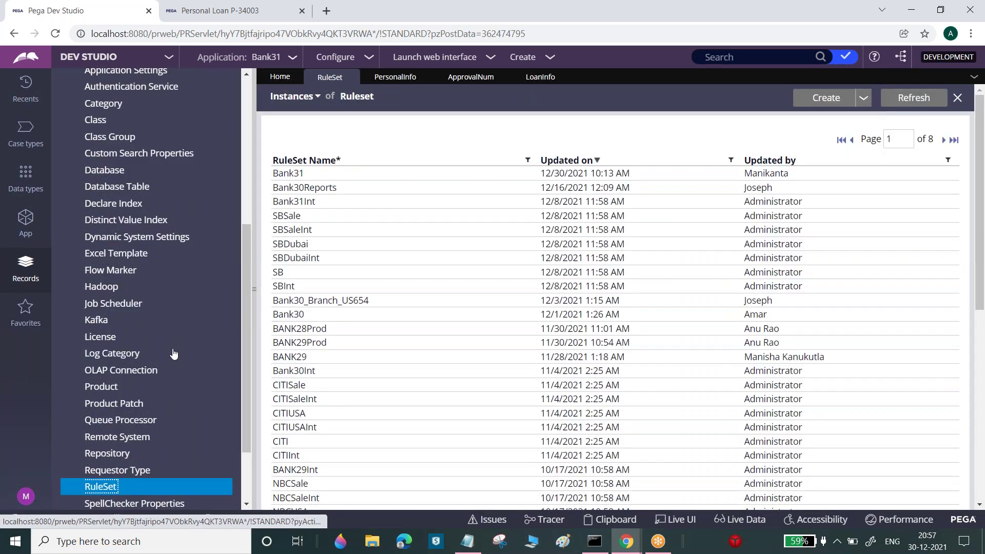
{"action": "left_click", "coordinate": [284, 176]}
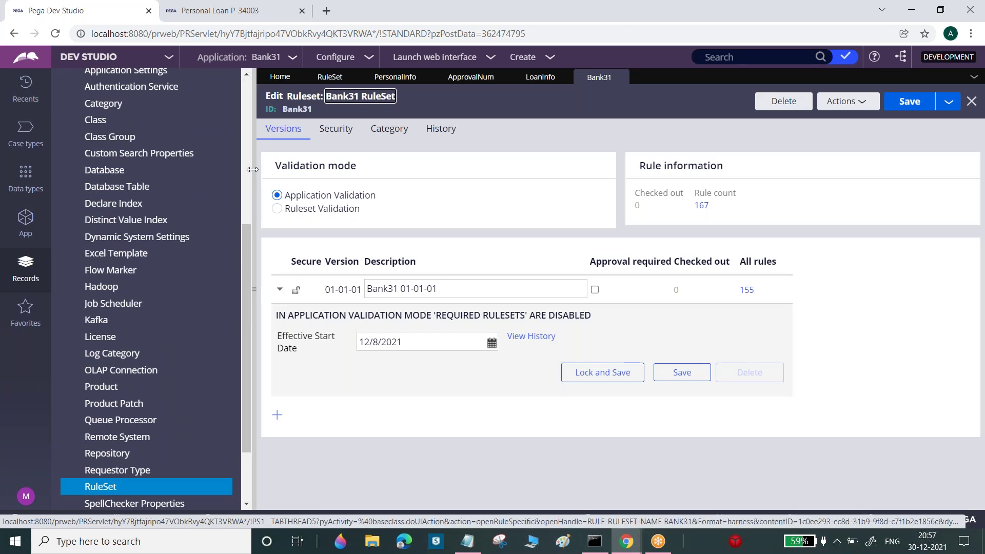
{"action": "left_click_drag", "start_coordinate": [252, 169], "coordinate": [2, 170]}
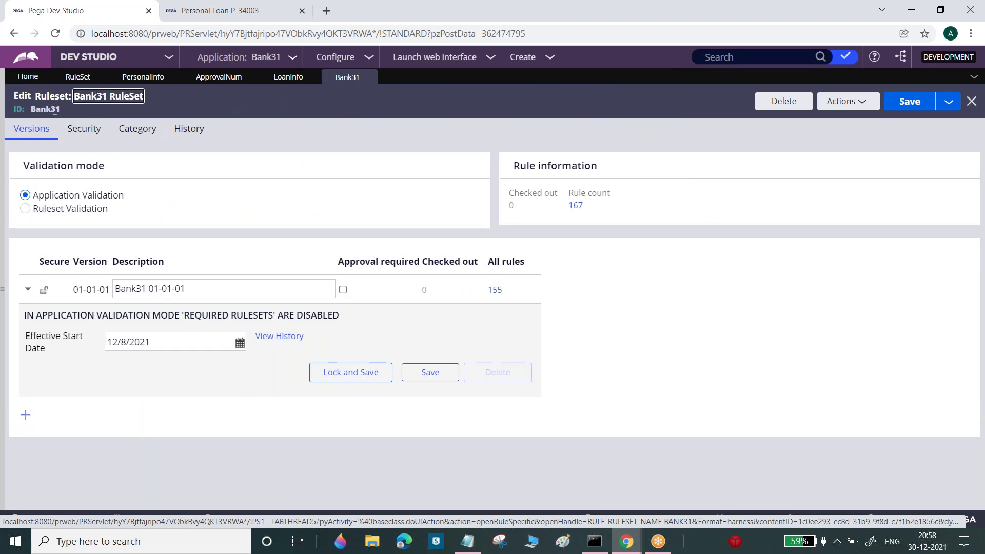
Create Bank31 version 01-01-02 described 'Bank31:01-01-02 Sprin2', save, and collapse both version rows
{"action": "left_click", "coordinate": [26, 418]}
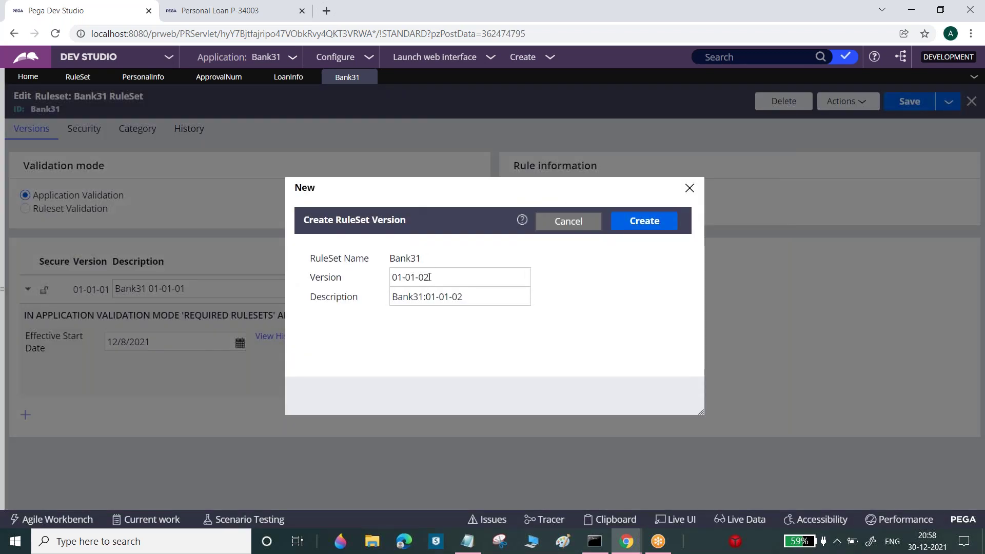
{"action": "double_click", "coordinate": [434, 277]}
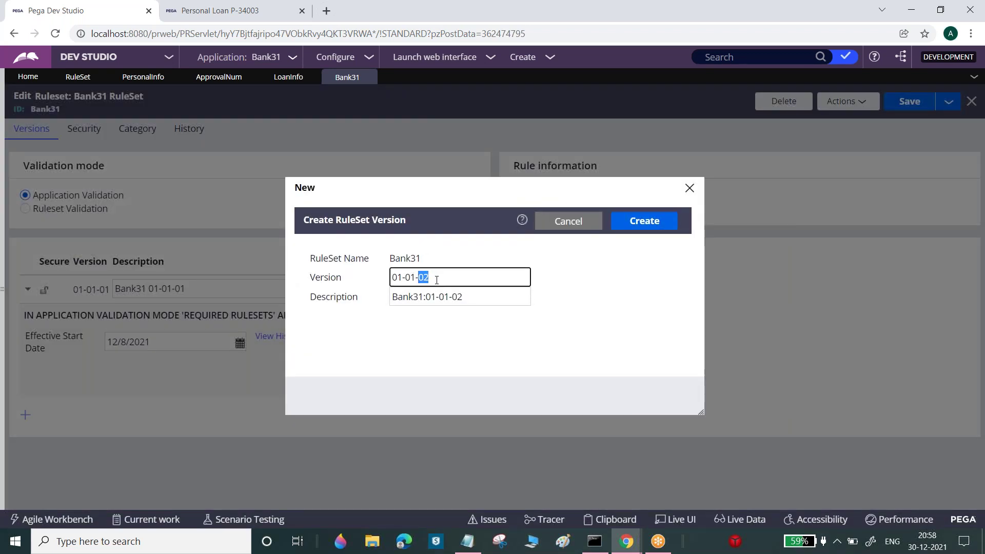
{"action": "left_click", "coordinate": [478, 301]}
{"action": "type", "text": "Sprin2"}
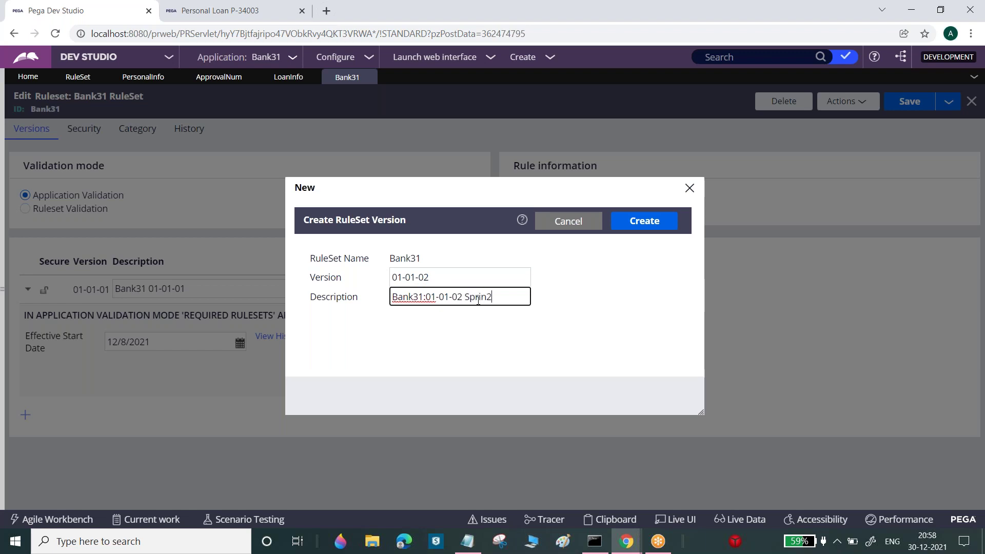
{"action": "left_click_drag", "start_coordinate": [413, 276], "coordinate": [416, 276]}
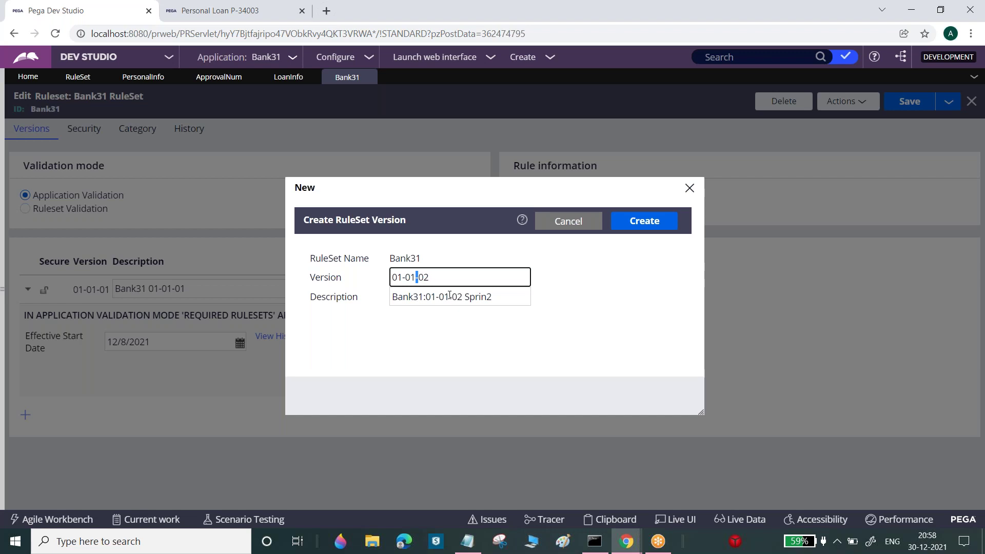
{"action": "left_click_drag", "start_coordinate": [468, 299], "coordinate": [514, 296]}
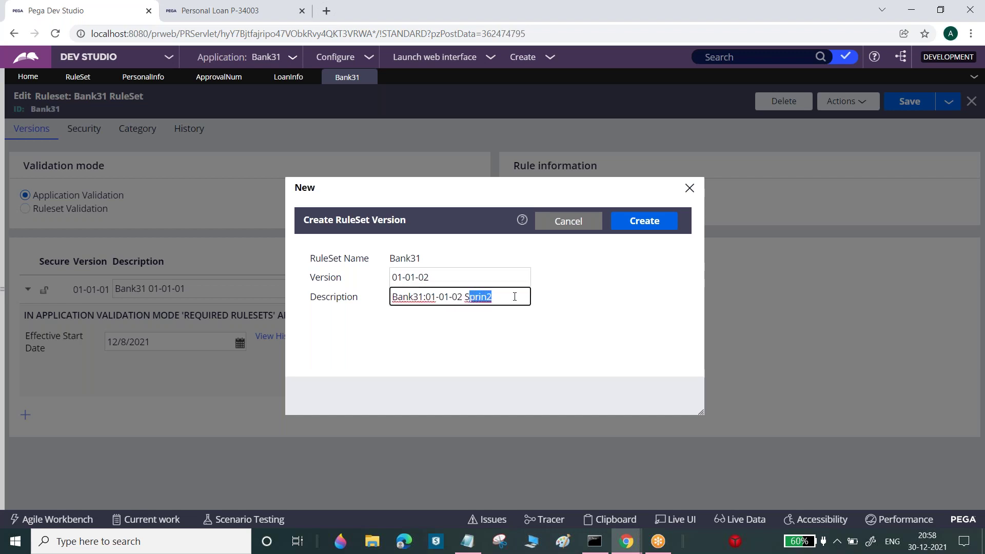
{"action": "left_click", "coordinate": [648, 226]}
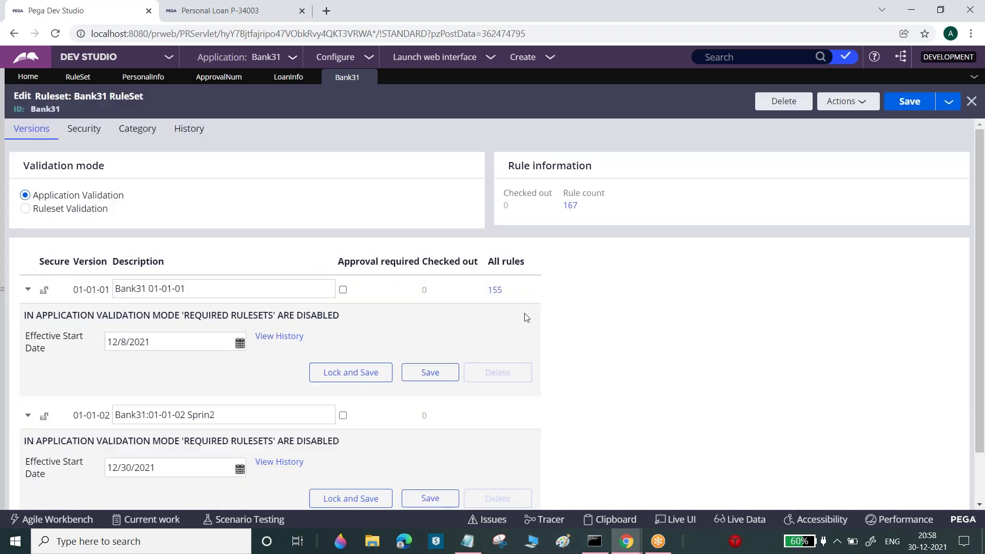
{"action": "left_click", "coordinate": [435, 500]}
{"action": "left_click", "coordinate": [28, 291]}
{"action": "left_click", "coordinate": [28, 318]}
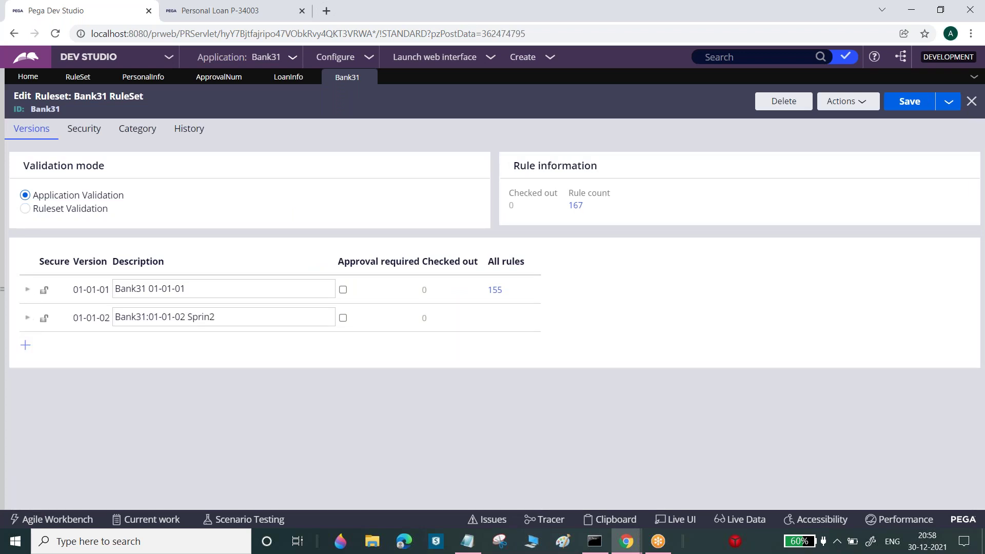
Deselect 'Sprin2' in the 01-01-02 description, reopen the Records explorer and collapse SysAdmin
{"action": "double_click", "coordinate": [211, 316]}
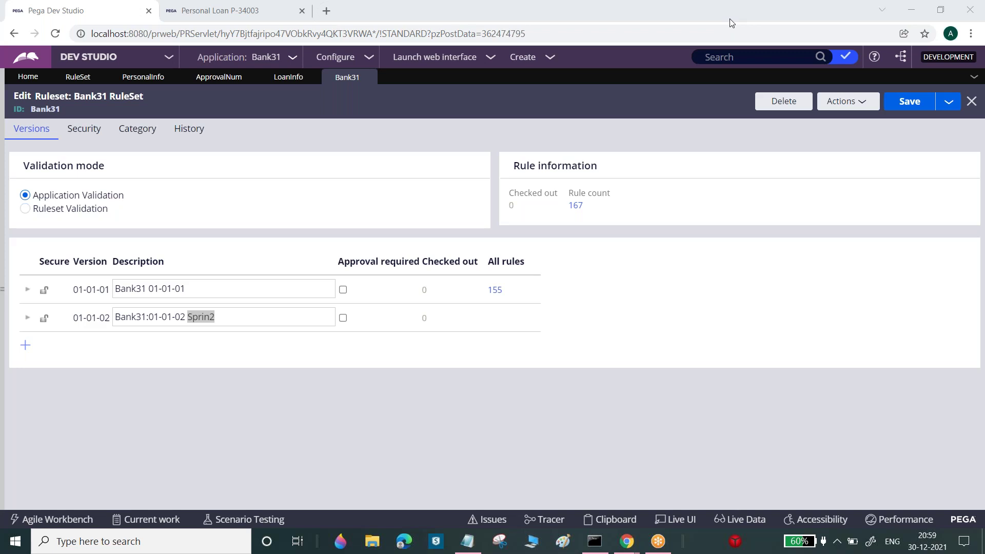
{"action": "left_click", "coordinate": [228, 318]}
{"action": "double_click", "coordinate": [206, 317]}
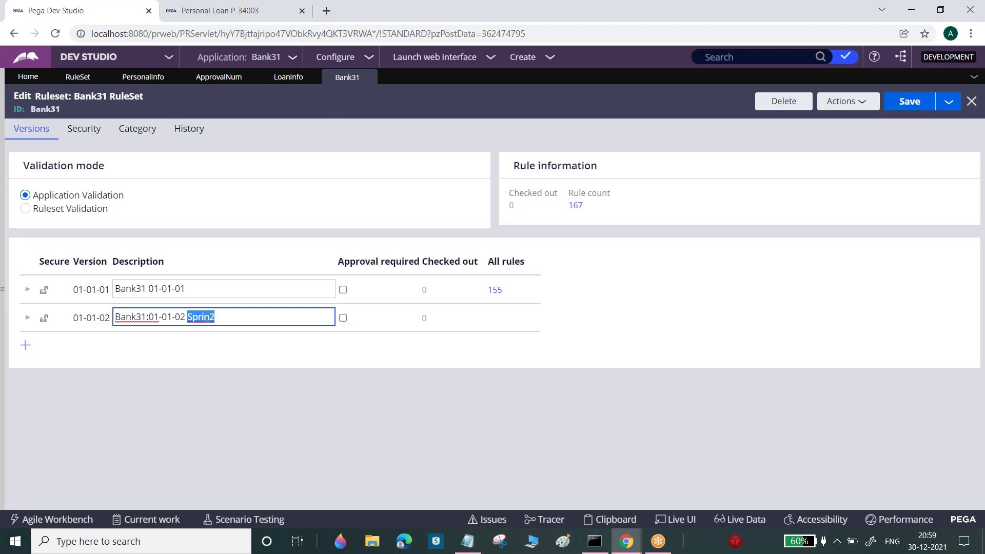
{"action": "left_click", "coordinate": [205, 317]}
{"action": "left_click", "coordinate": [3, 249]}
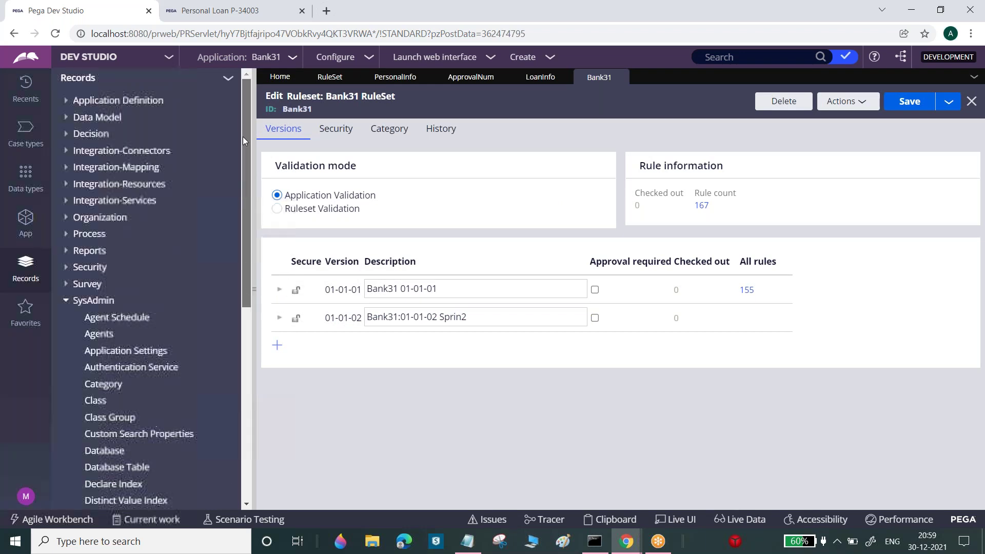
{"action": "left_click", "coordinate": [68, 303]}
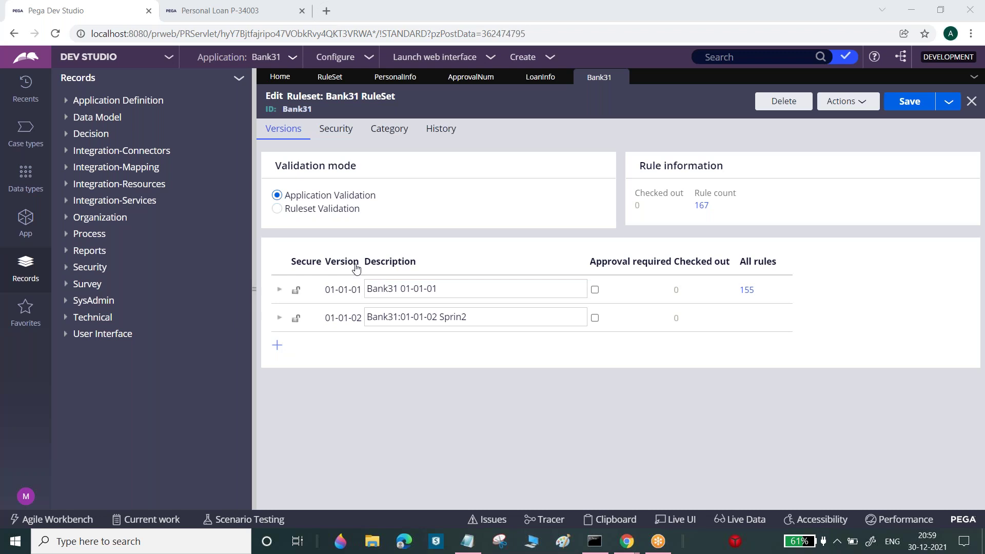
Start a new Data Model property on the PersonalLoan work class from the class explorer
{"action": "left_click", "coordinate": [26, 220]}
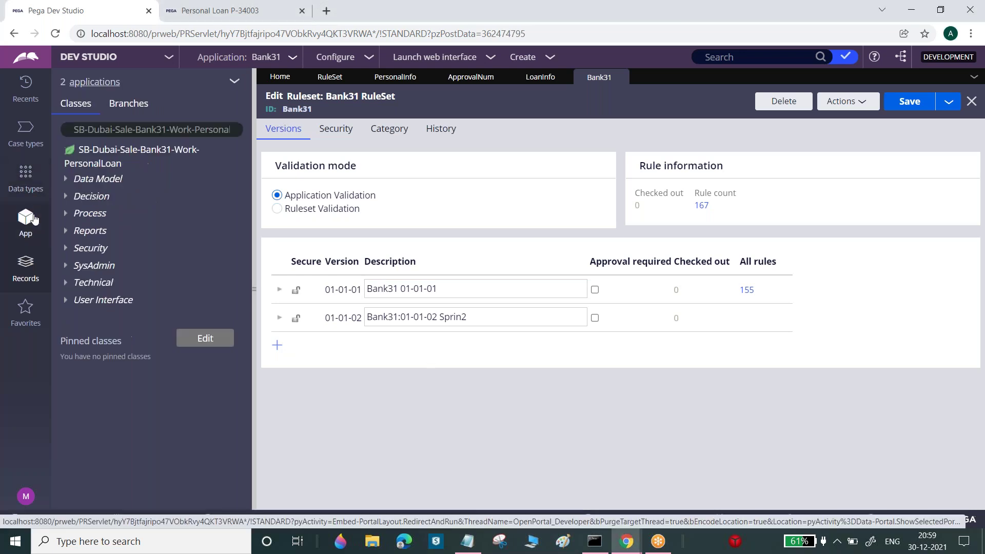
{"action": "left_click", "coordinate": [132, 155]}
{"action": "right_click", "coordinate": [132, 155]}
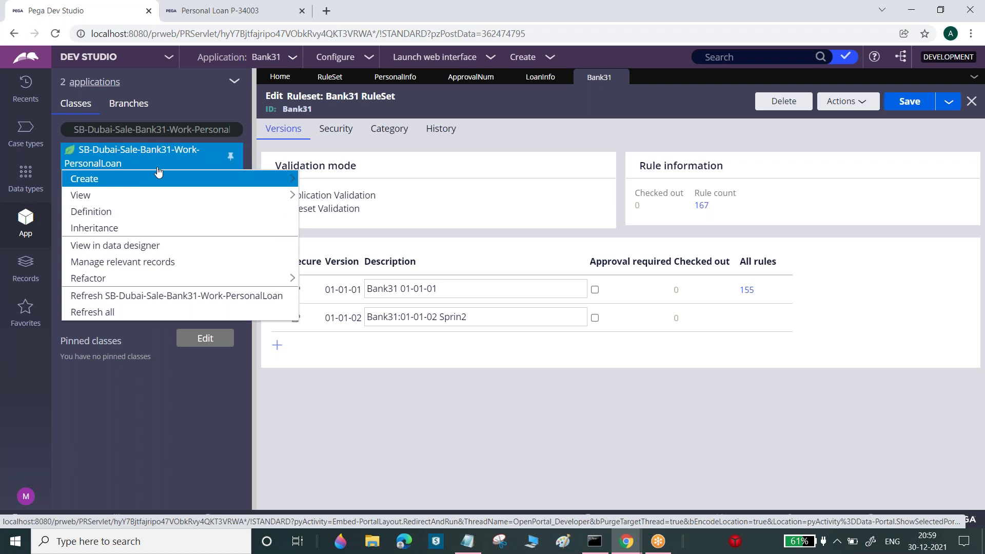
{"action": "mouse_move", "coordinate": [246, 179]}
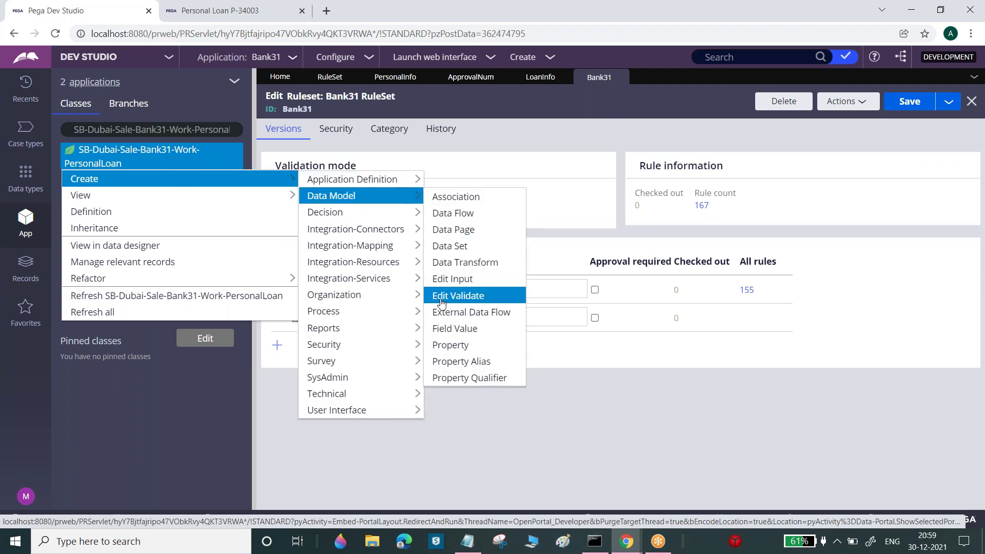
{"action": "left_click", "coordinate": [450, 344]}
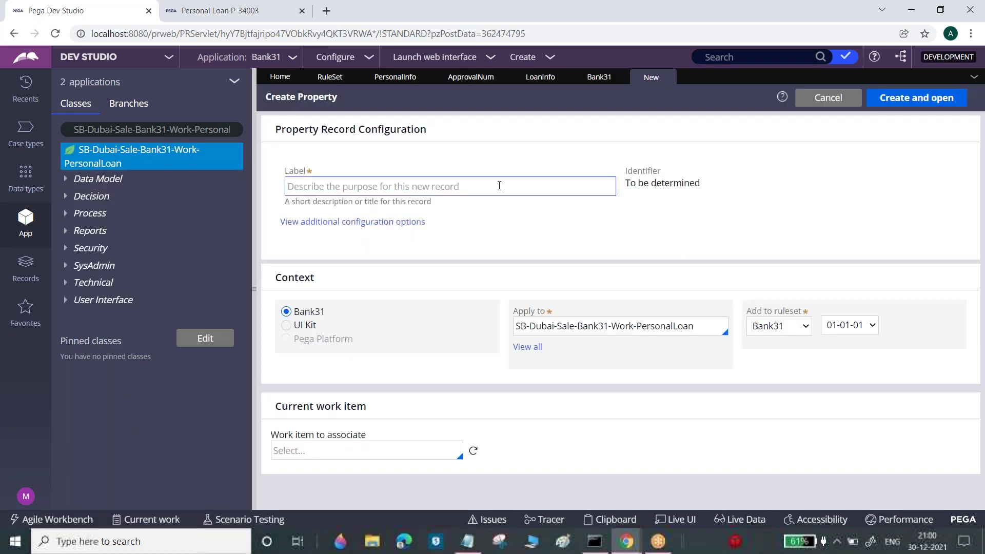
Label the property 'Journey Date', store it in ruleset version 01-01-02, and create it
{"action": "left_click", "coordinate": [500, 185]}
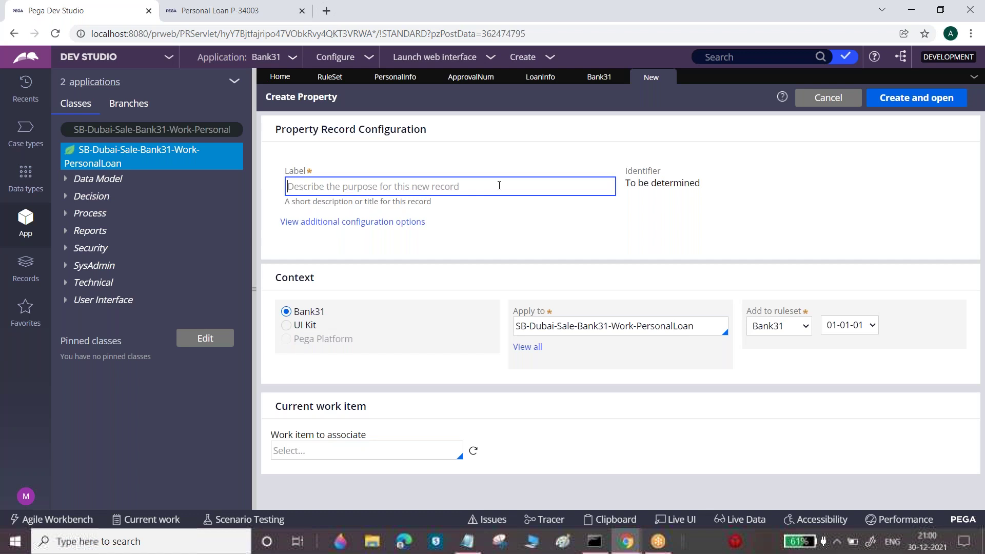
{"action": "type", "text": "Journy"}
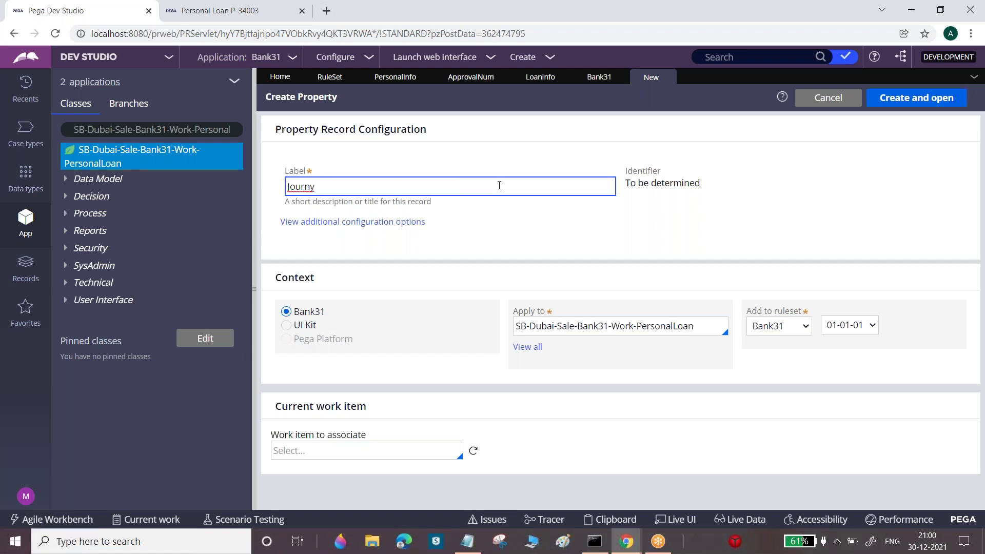
{"action": "right_click", "coordinate": [307, 189]}
{"action": "left_click", "coordinate": [336, 199]}
{"action": "type", "text": "Date"}
{"action": "left_click", "coordinate": [849, 326]}
{"action": "left_click", "coordinate": [852, 351]}
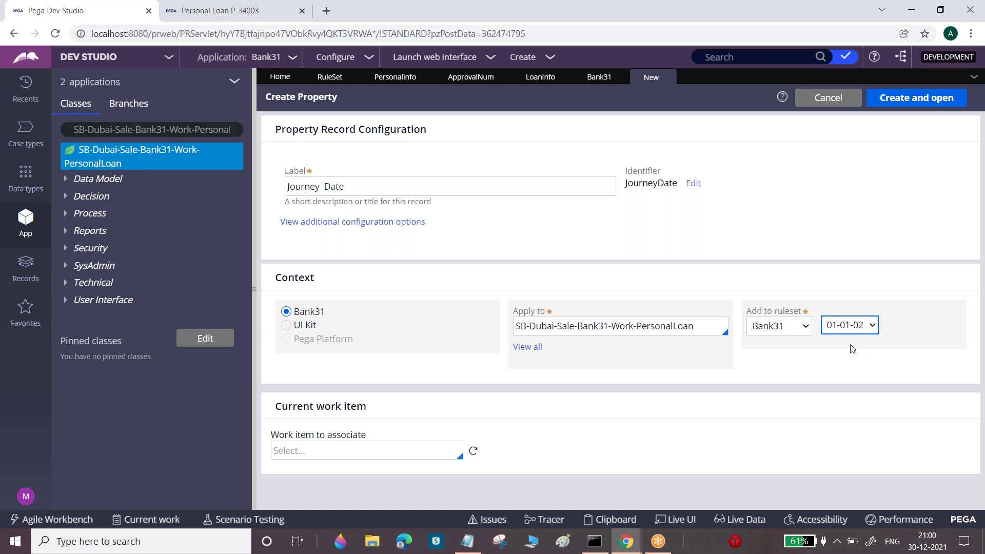
{"action": "left_click", "coordinate": [826, 267]}
{"action": "left_click", "coordinate": [941, 97]}
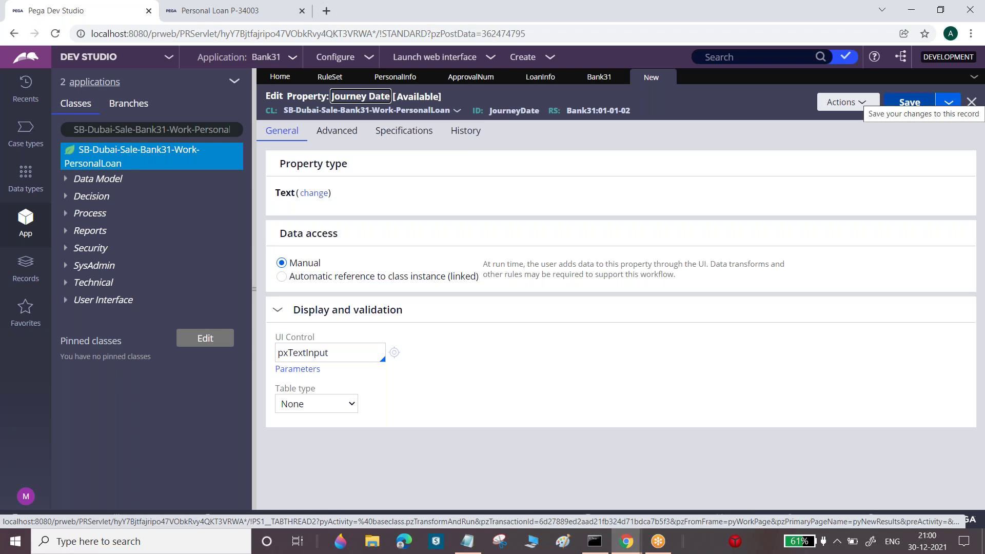
Change the Journey Date property type to Date and save it
{"action": "left_click", "coordinate": [323, 196]}
{"action": "left_click", "coordinate": [321, 235]}
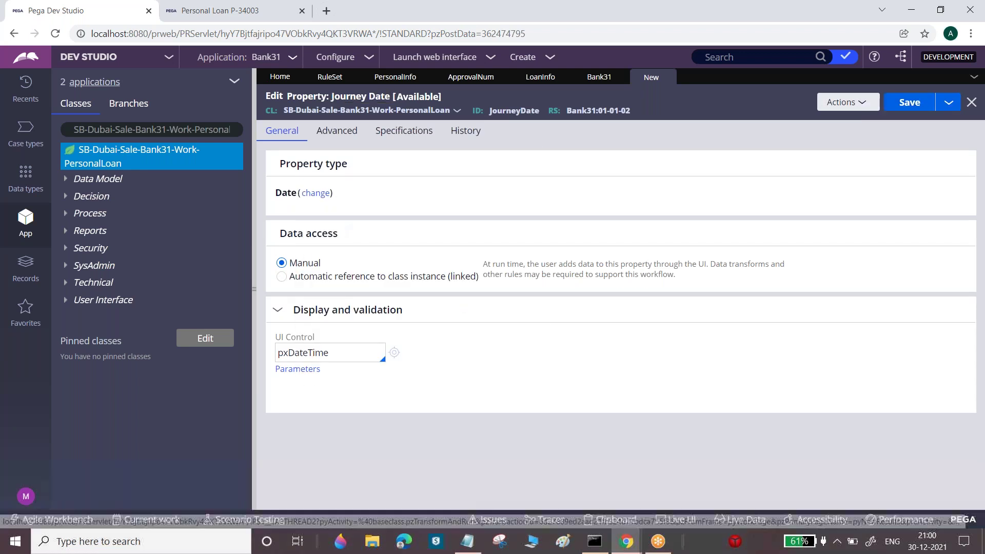
{"action": "left_click", "coordinate": [908, 113]}
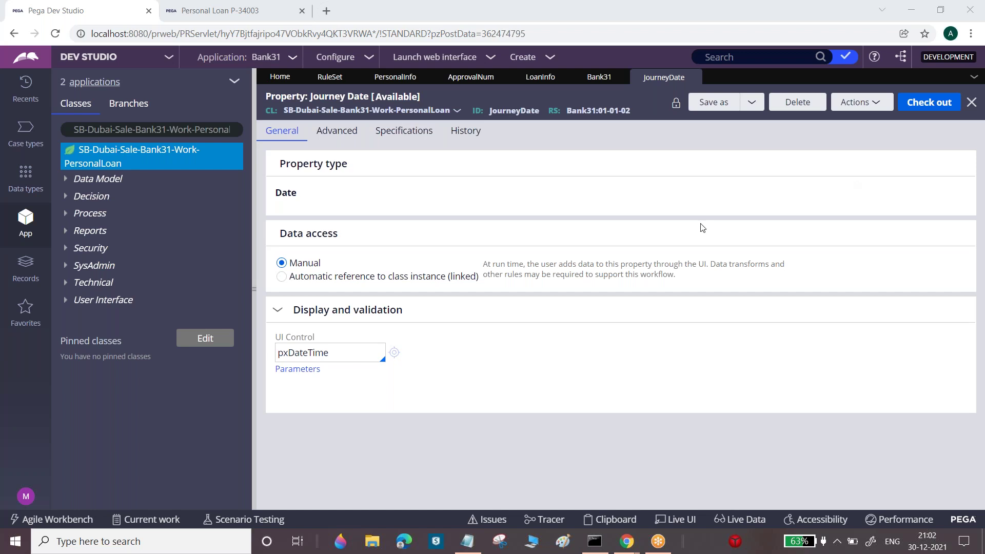
Reopen the Records explorer and bring up the SysAdmin category's create options
{"action": "left_click", "coordinate": [21, 277]}
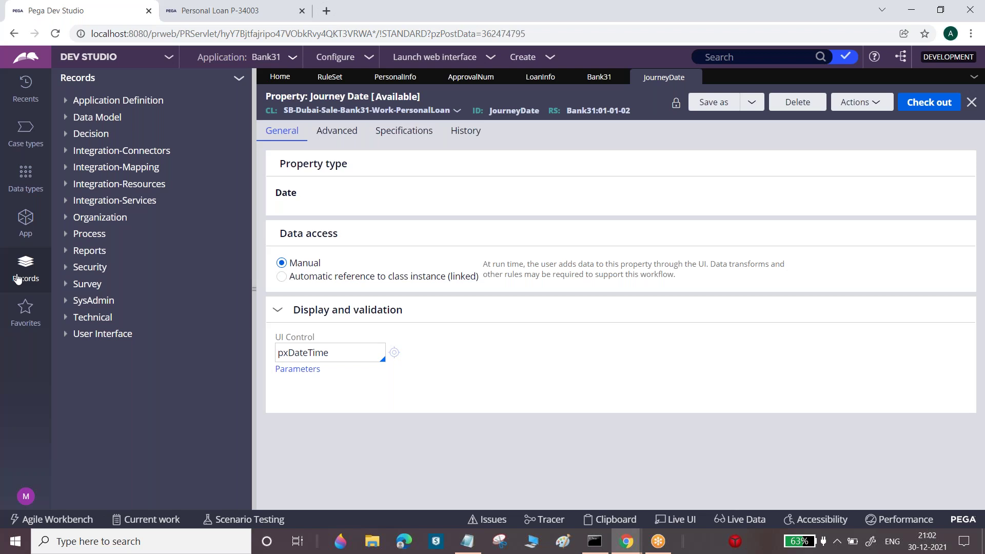
{"action": "left_click", "coordinate": [81, 303]}
{"action": "right_click", "coordinate": [81, 304]}
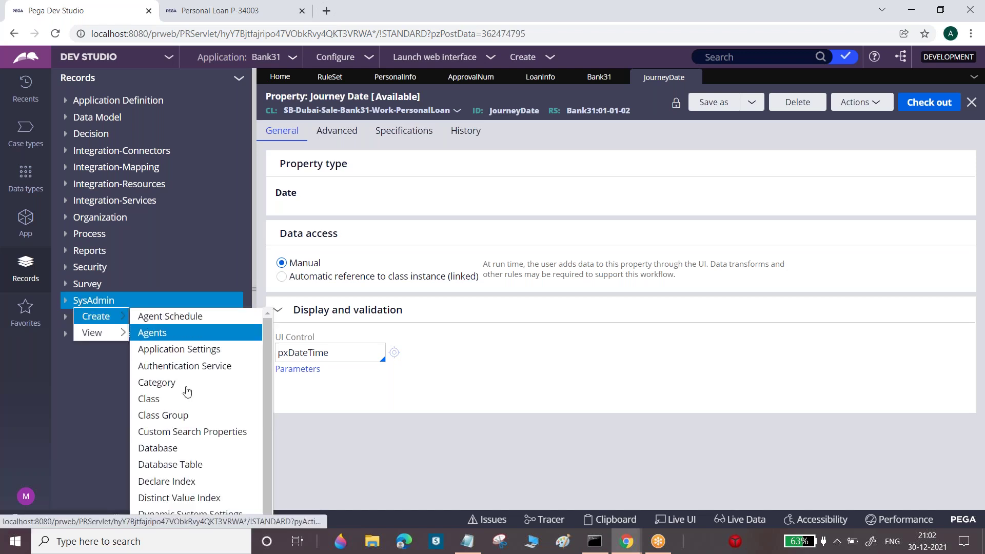
Create ruleset version 01-01-03 for the Bank31 ruleset and open it
{"action": "left_click", "coordinate": [518, 59]}
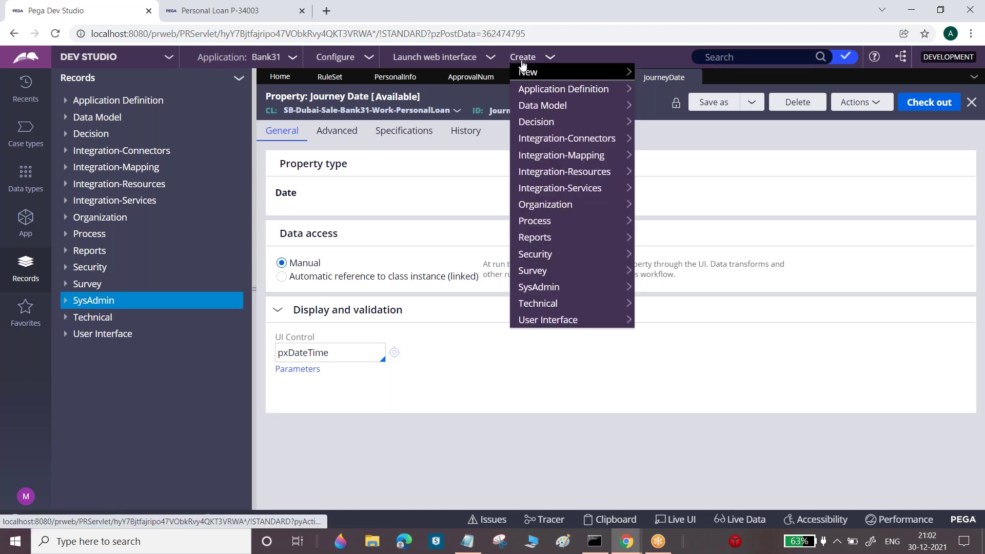
{"action": "mouse_move", "coordinate": [544, 287]}
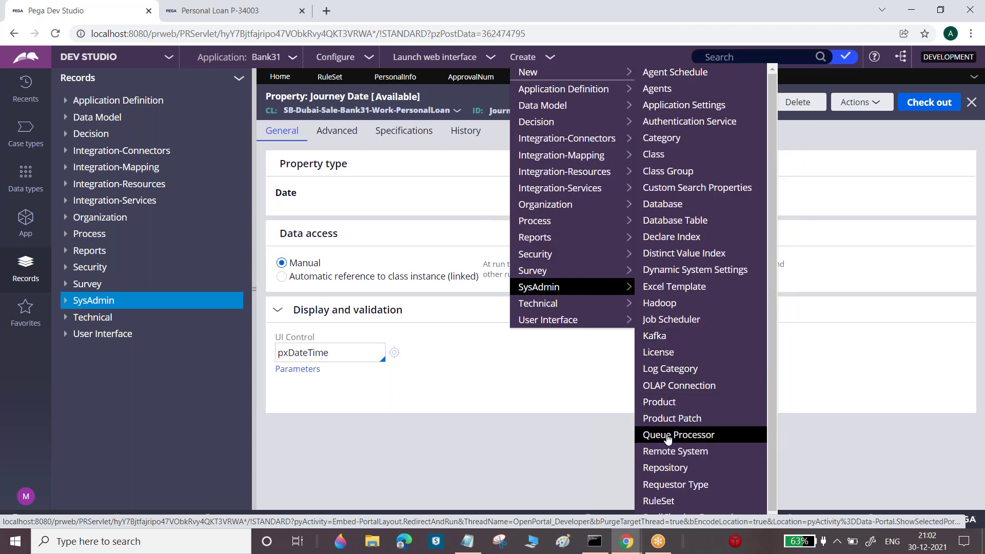
{"action": "left_click", "coordinate": [657, 500]}
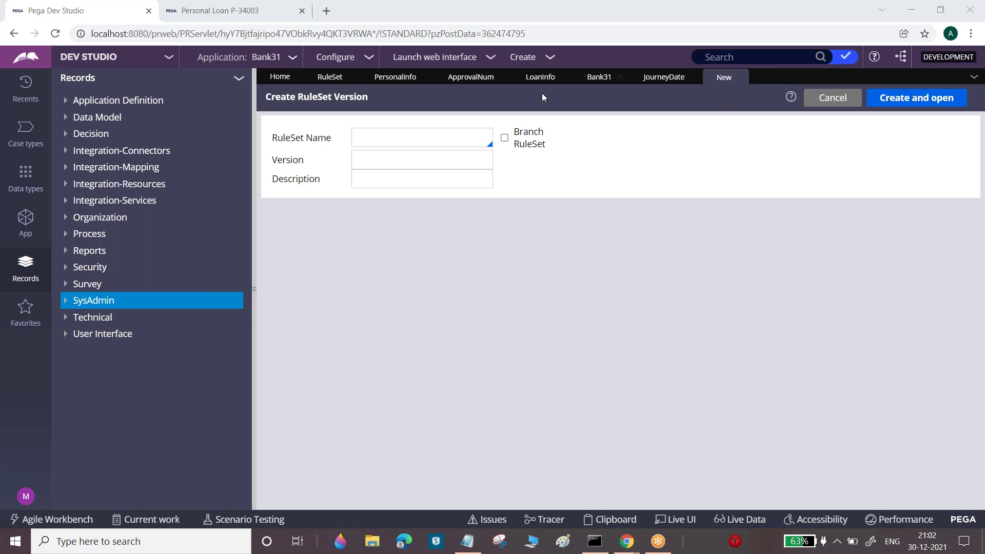
{"action": "left_click", "coordinate": [450, 137]}
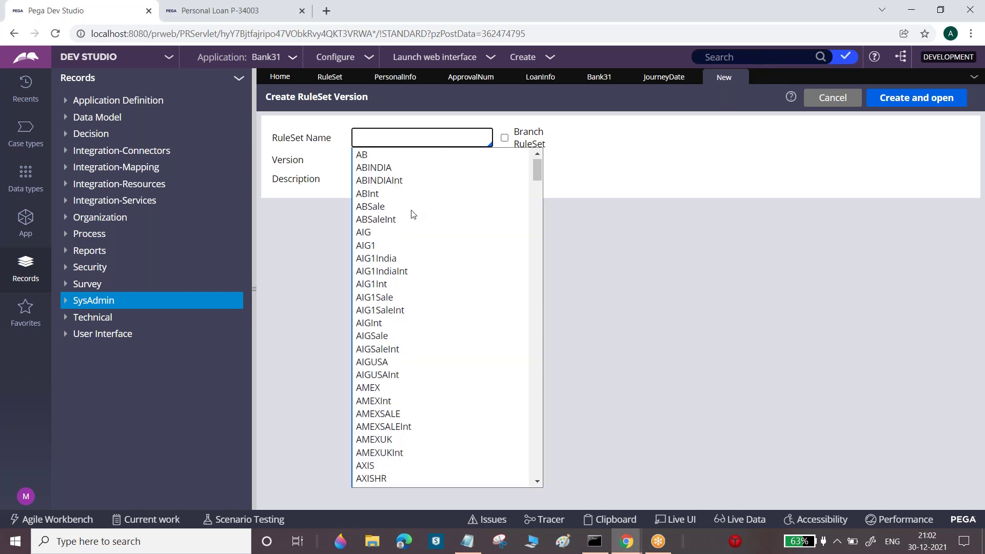
{"action": "type", "text": "Ban"}
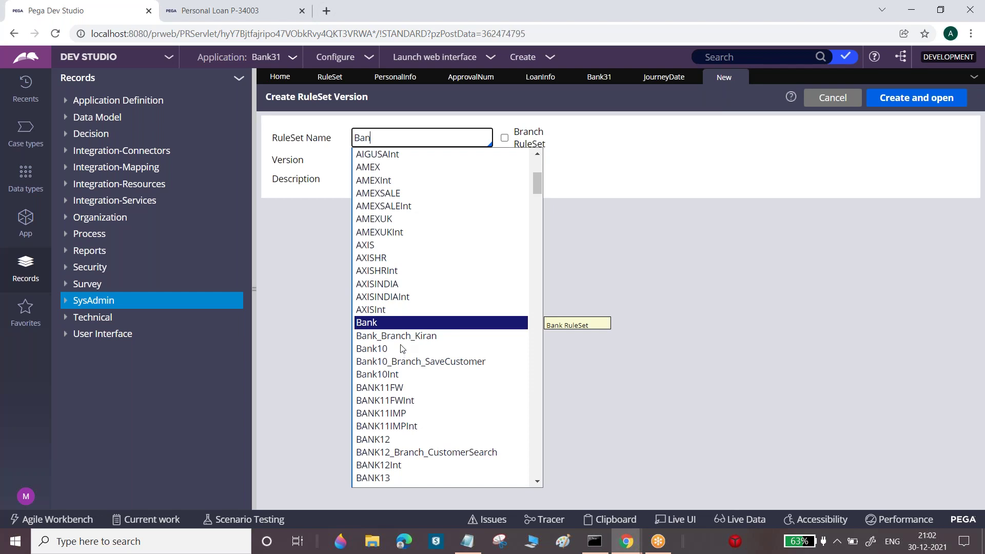
{"action": "type", "text": "k31"}
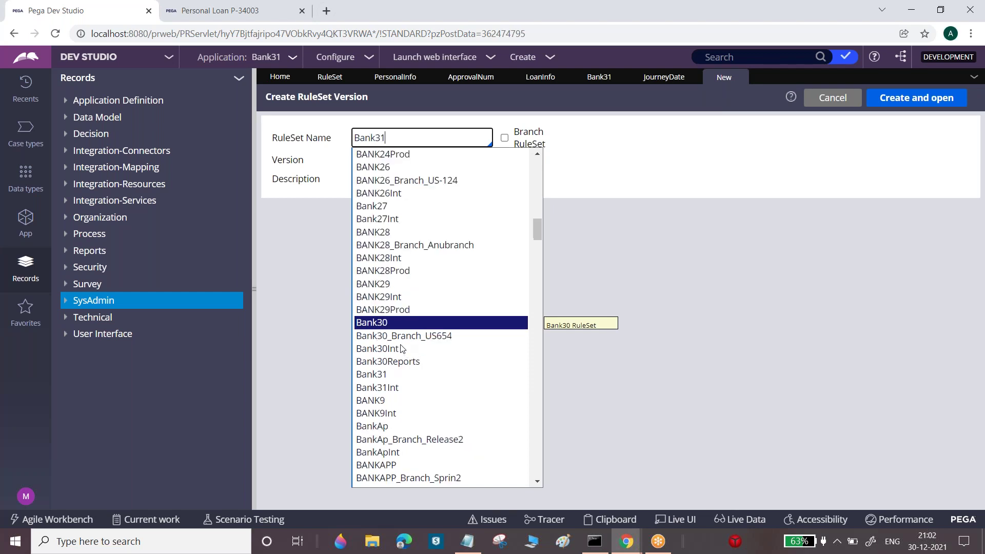
{"action": "left_click", "coordinate": [372, 376]}
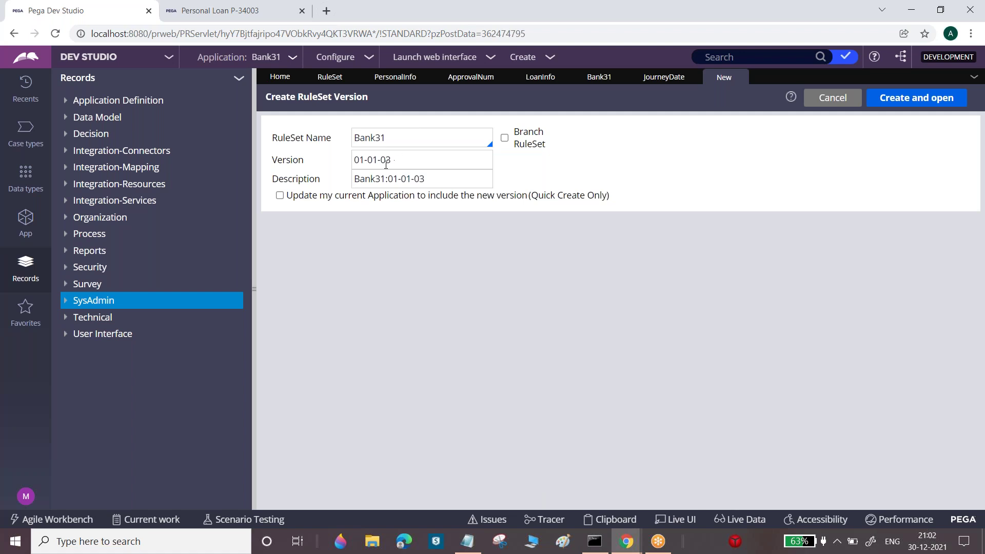
{"action": "left_click", "coordinate": [887, 99]}
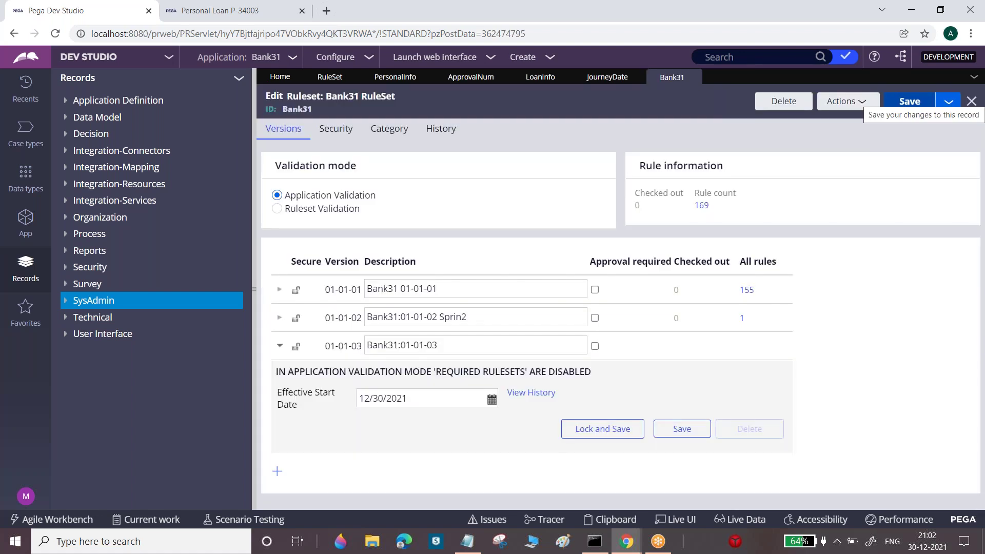
Append 'Customer Search Defects' to the 01-01-03 version description and save the ruleset
{"action": "left_click", "coordinate": [486, 347]}
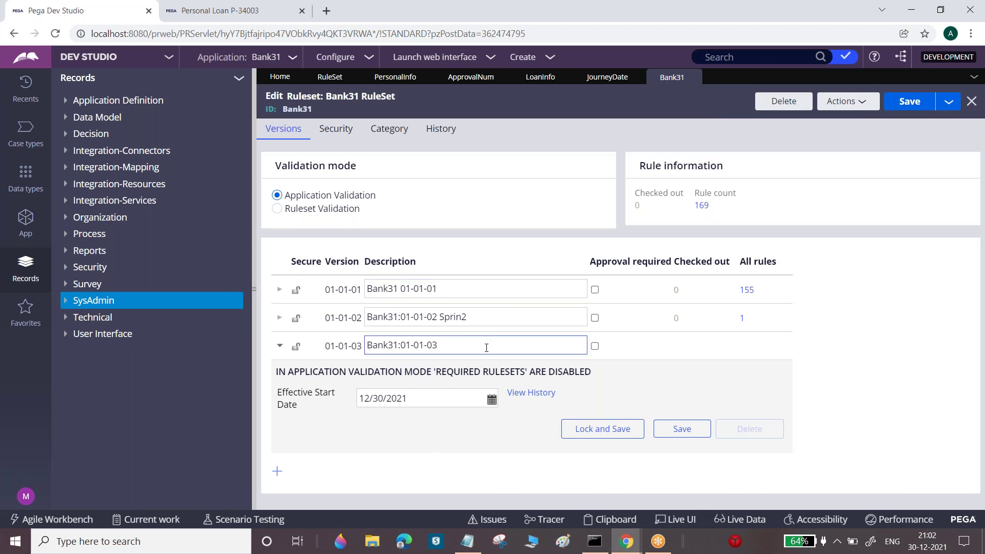
{"action": "type", "text": "uustomer"}
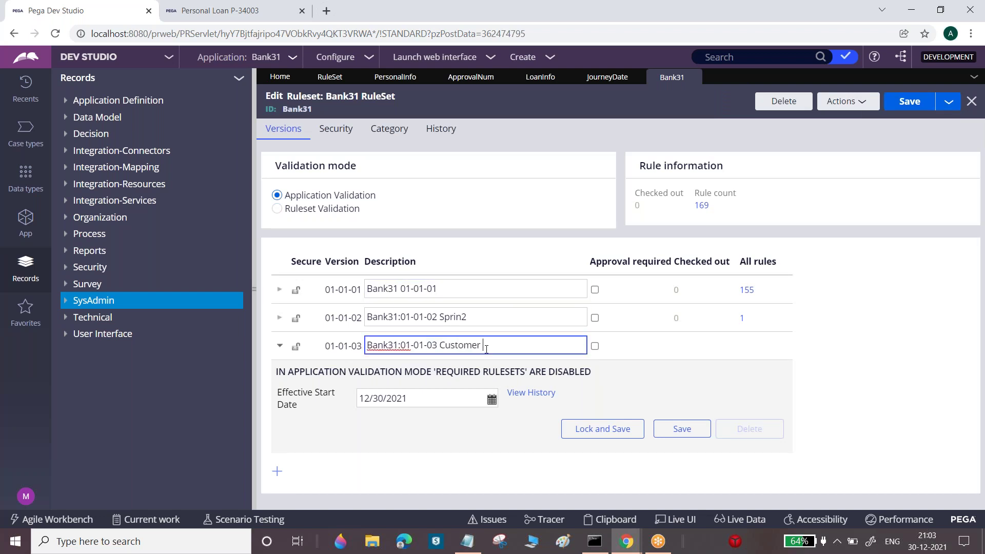
{"action": "type", "text": " Search Defects"}
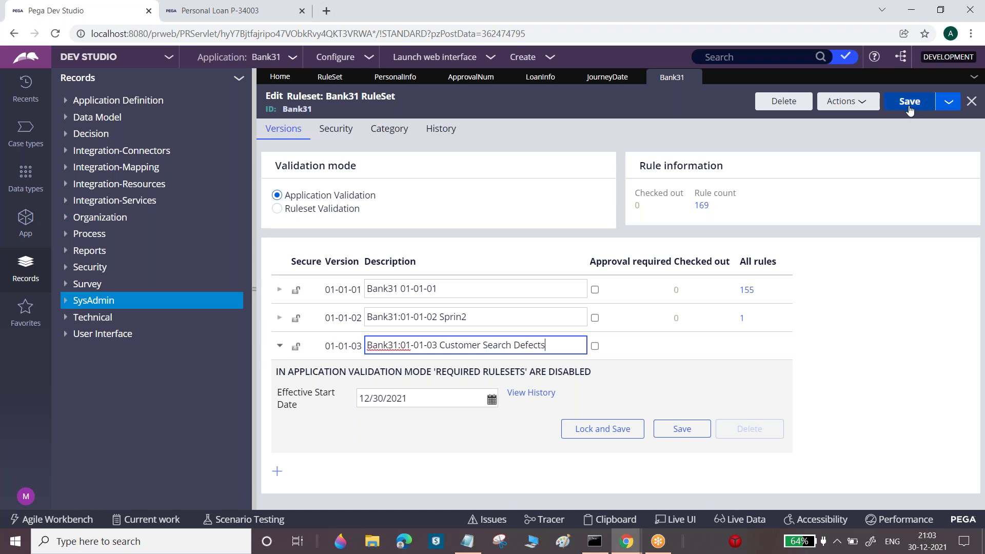
{"action": "left_click", "coordinate": [910, 103]}
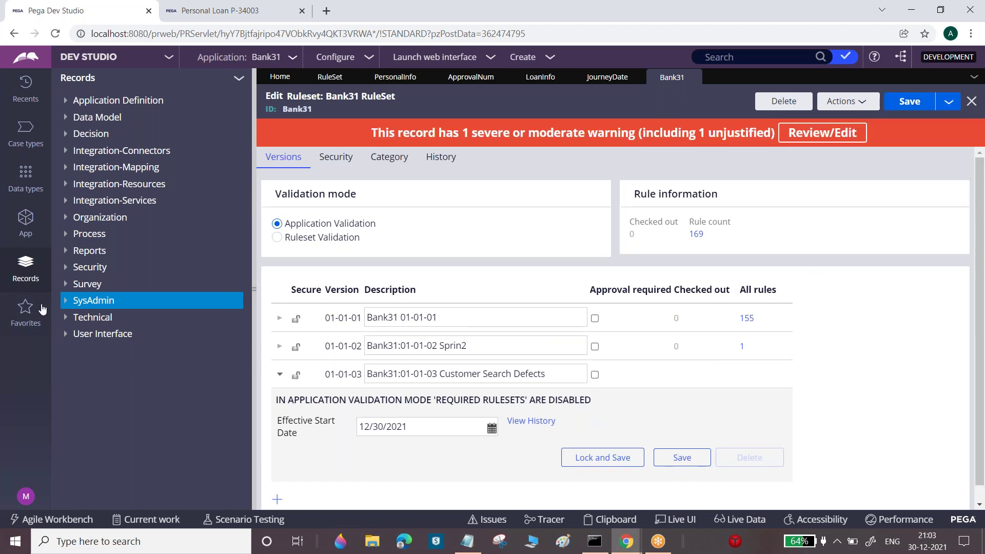
Create a Return Date property on the PersonalLoan class in ruleset version 01-01-03
{"action": "left_click", "coordinate": [25, 227]}
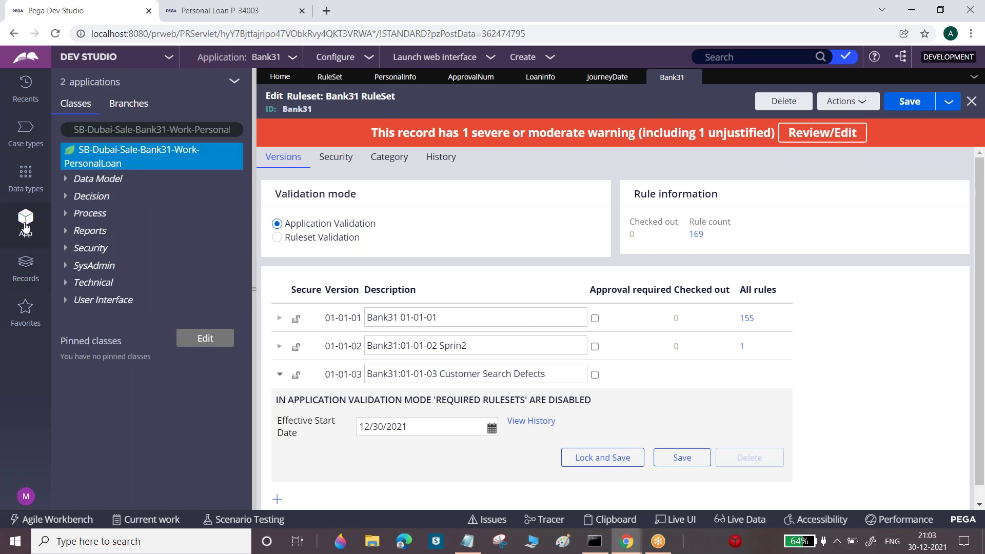
{"action": "right_click", "coordinate": [139, 154]}
{"action": "mouse_move", "coordinate": [185, 179]}
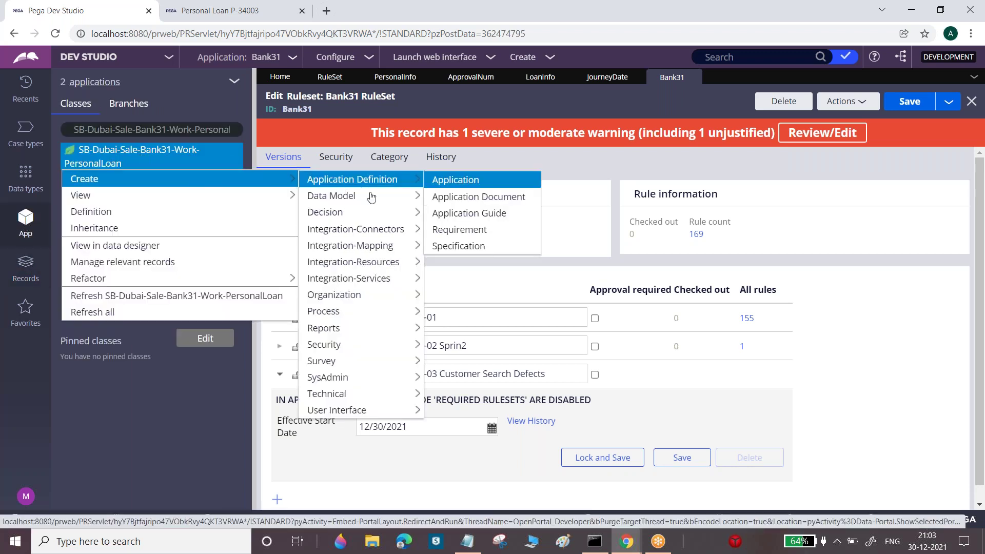
{"action": "mouse_move", "coordinate": [352, 195]}
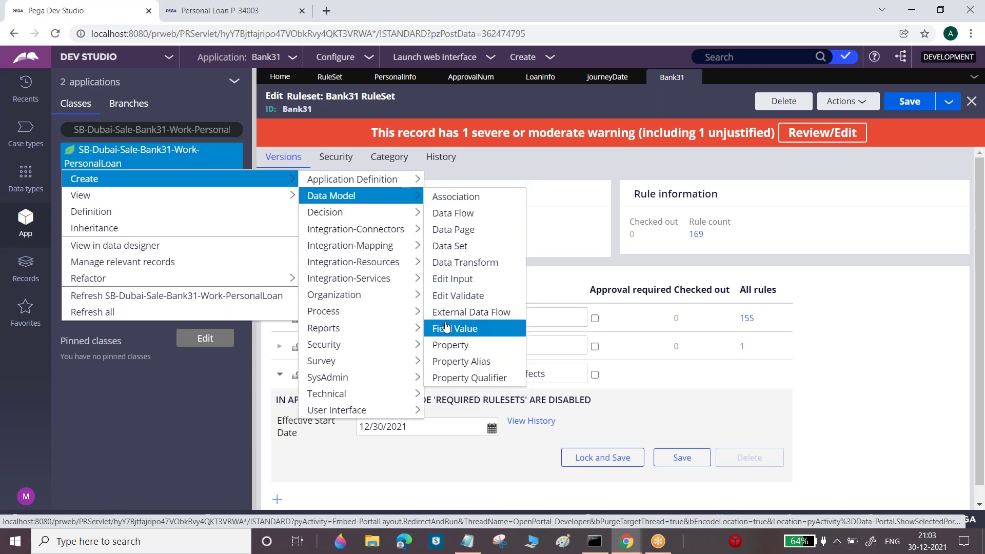
{"action": "left_click", "coordinate": [445, 346]}
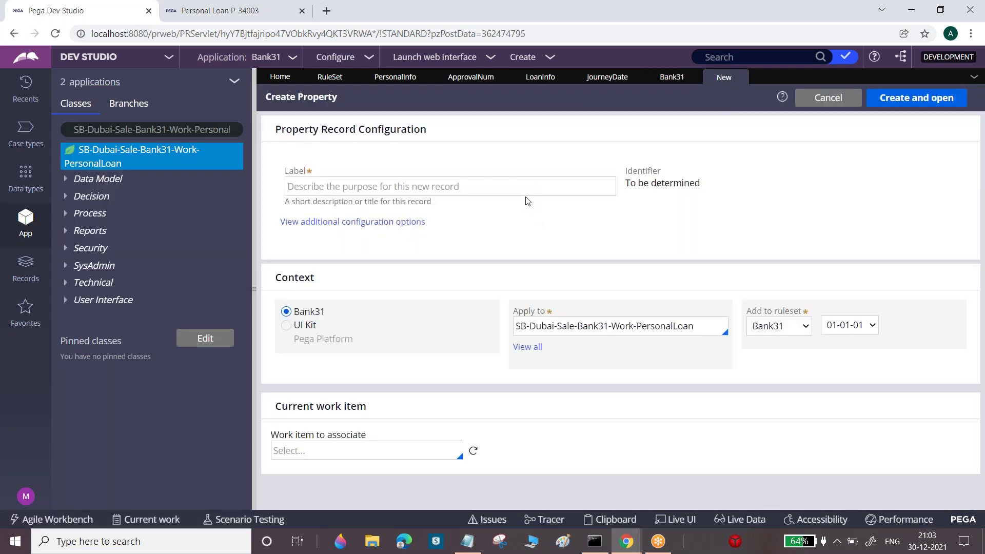
{"action": "left_click", "coordinate": [530, 186]}
{"action": "type", "text": "Return Date"}
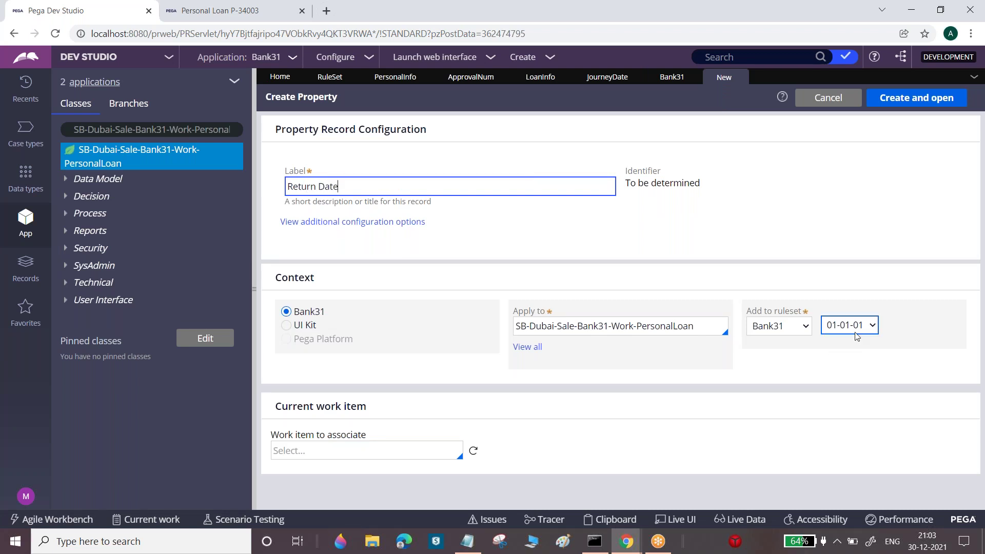
{"action": "left_click", "coordinate": [864, 326]}
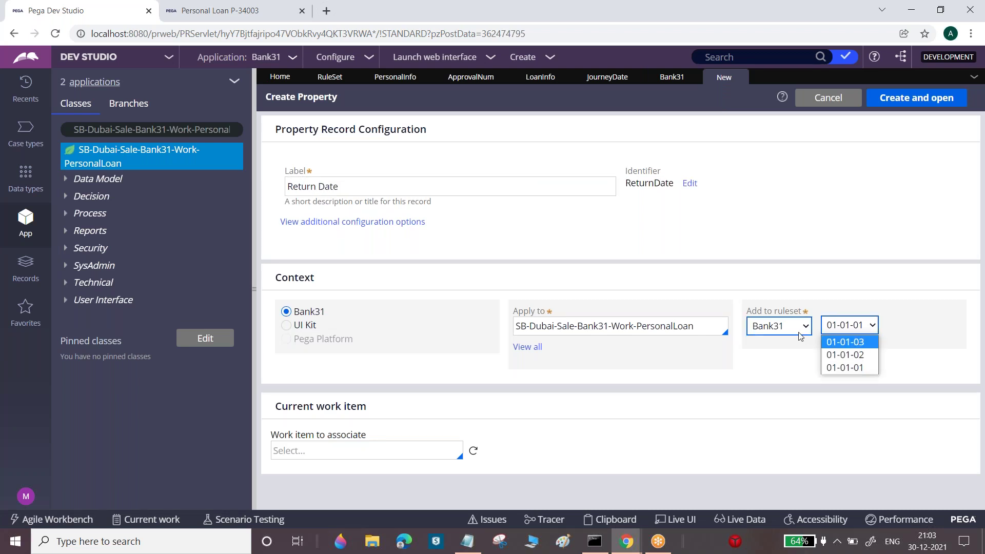
{"action": "left_click", "coordinate": [858, 343]}
{"action": "left_click", "coordinate": [921, 97]}
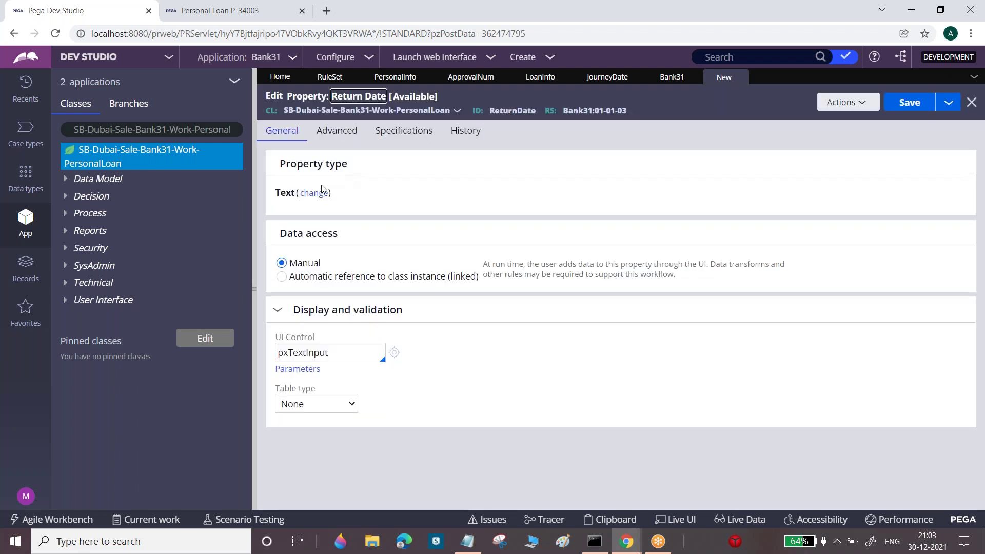
Change the Return Date property type to Date and save it
{"action": "left_click", "coordinate": [321, 192]}
{"action": "left_click", "coordinate": [323, 236]}
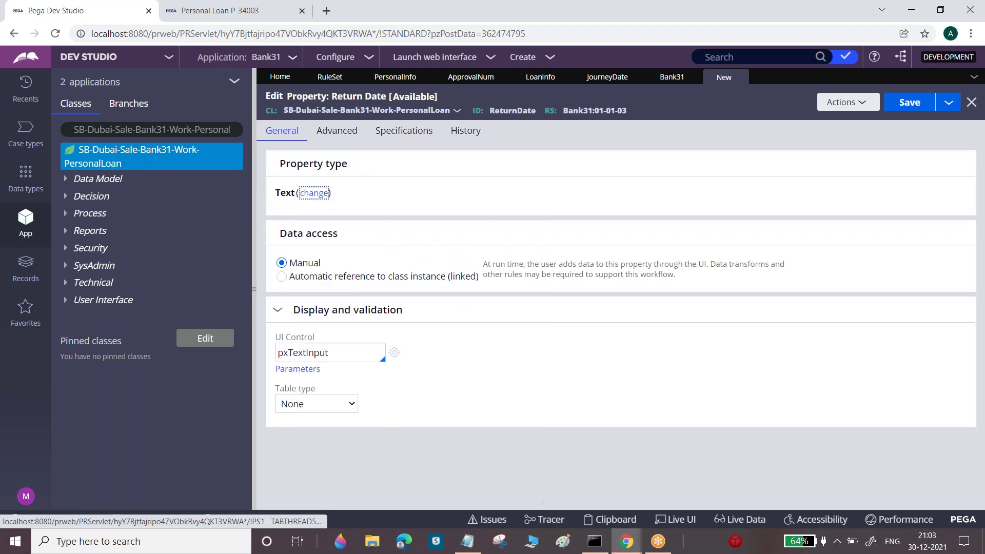
{"action": "left_click", "coordinate": [916, 103]}
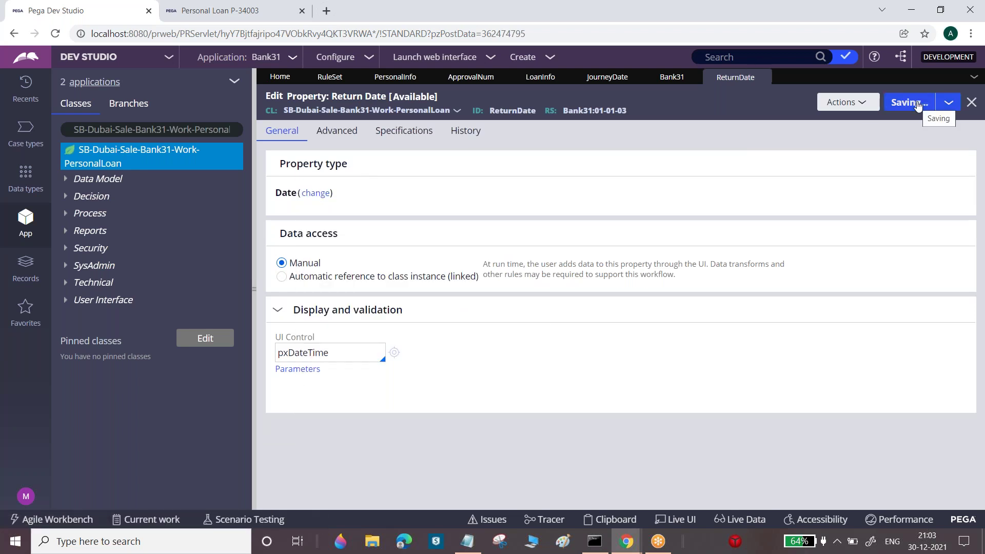
Close the Return Date property and expand version 01-01-01 on the Bank31 ruleset
{"action": "left_click", "coordinate": [763, 77]}
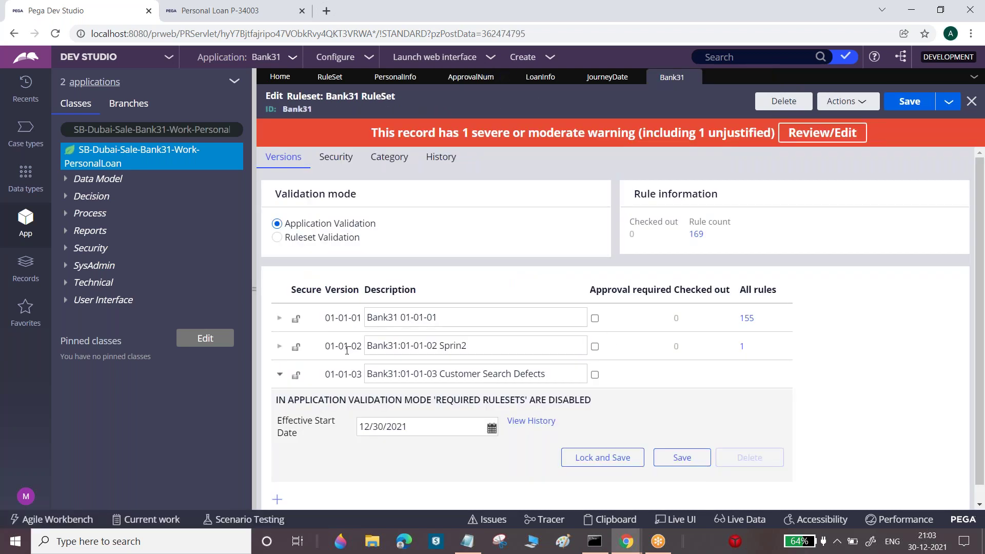
{"action": "left_click", "coordinate": [390, 318]}
{"action": "triple_click", "coordinate": [390, 317]}
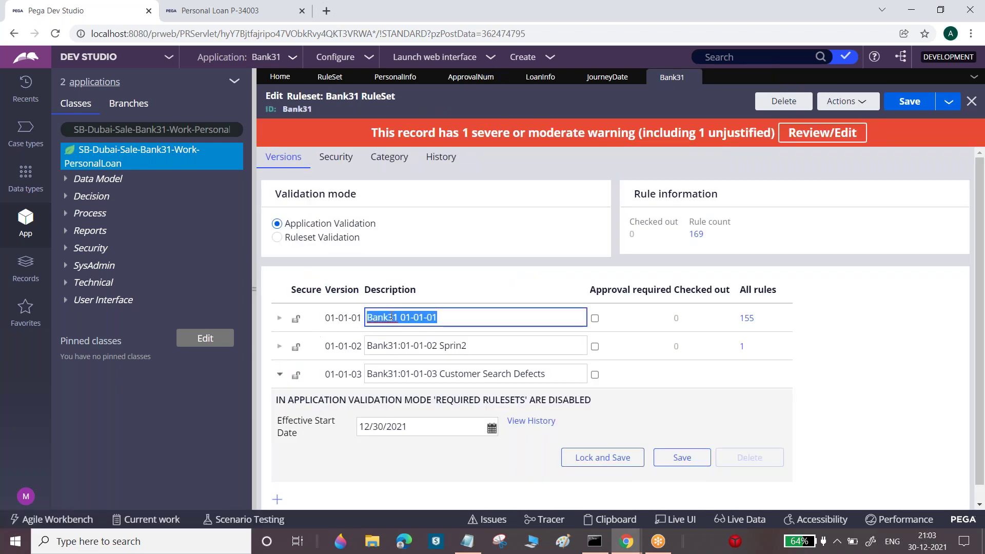
{"action": "left_click", "coordinate": [281, 319]}
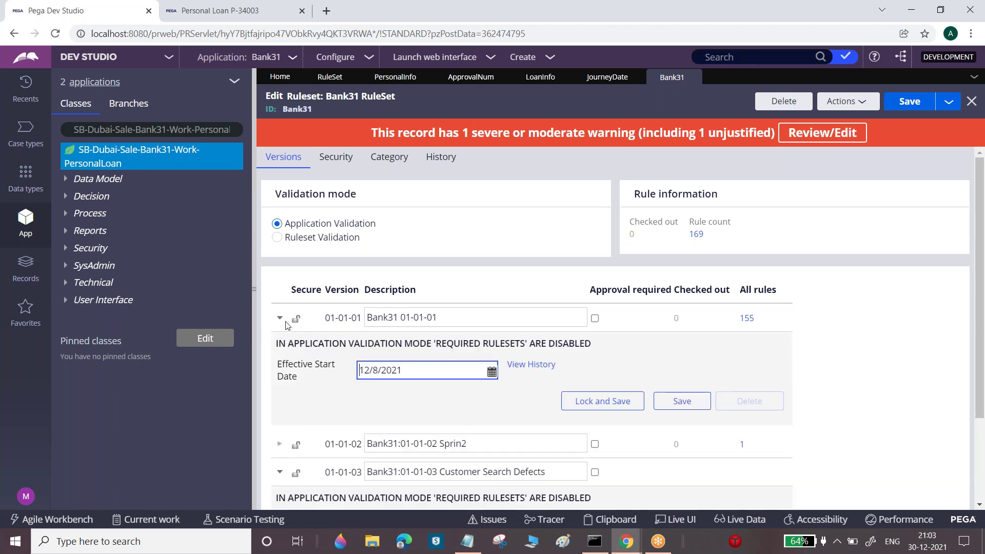
Lock version 01-01-01 with a password entered twice and save the ruleset
{"action": "left_click", "coordinate": [601, 401]}
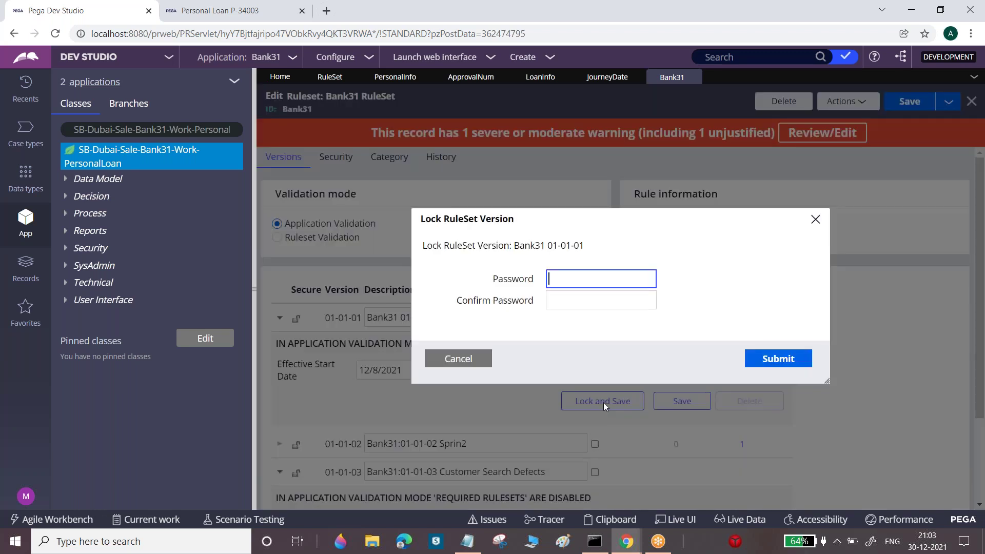
{"action": "type", "text": "•••••"}
{"action": "key", "text": "Tab"}
{"action": "type", "text": "••••"}
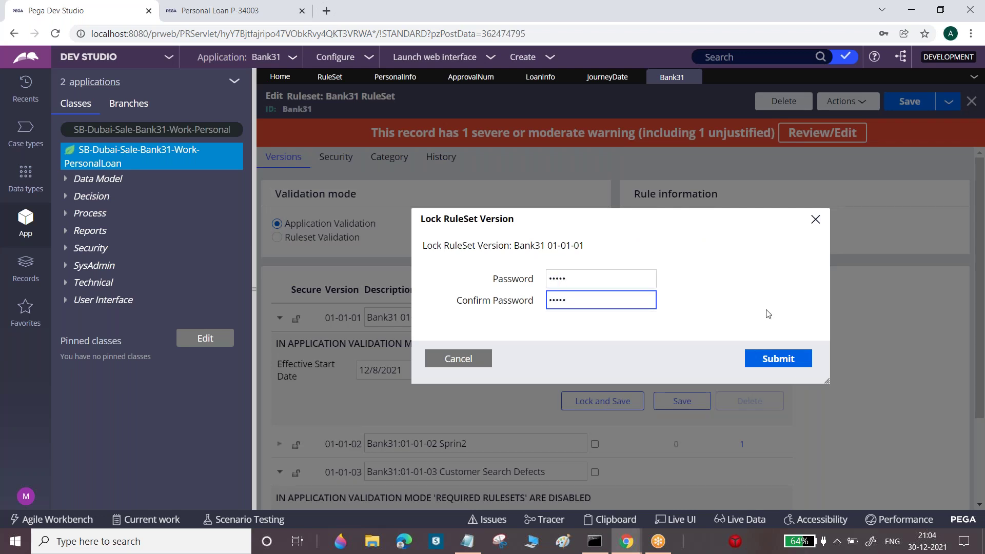
{"action": "left_click", "coordinate": [775, 361]}
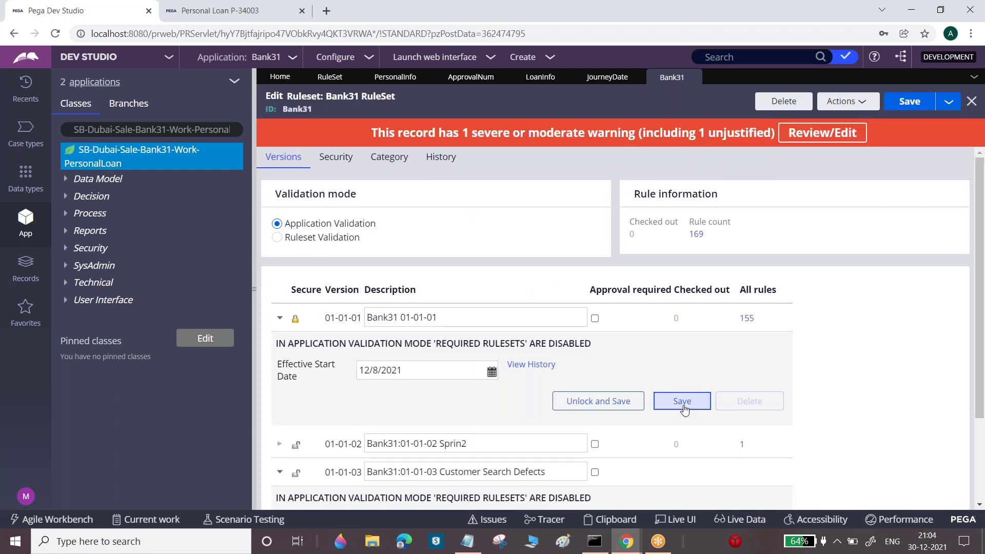
{"action": "left_click", "coordinate": [682, 405]}
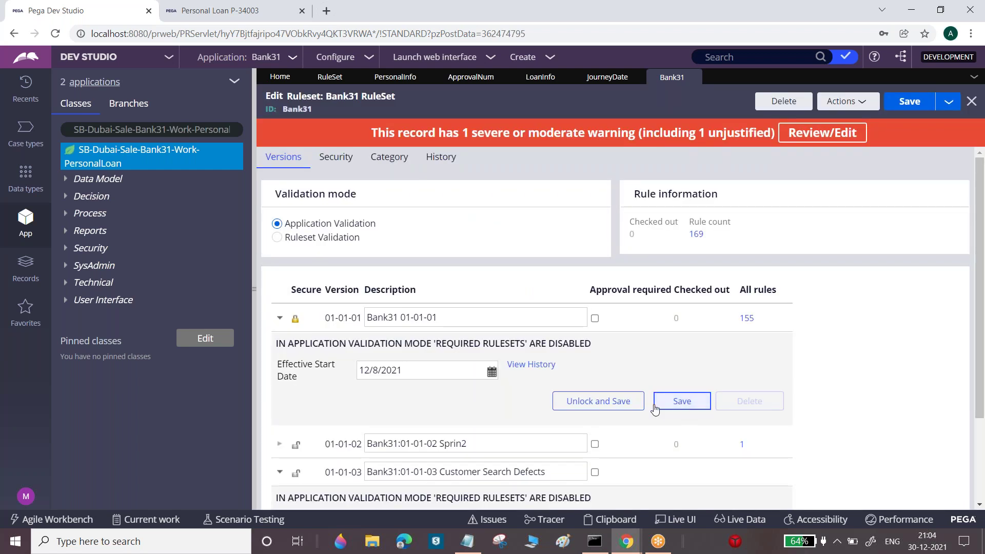
{"action": "right_click", "coordinate": [102, 156]}
Create a Phone Number property on the class in ruleset version 01-01-03
{"action": "mouse_move", "coordinate": [277, 178]}
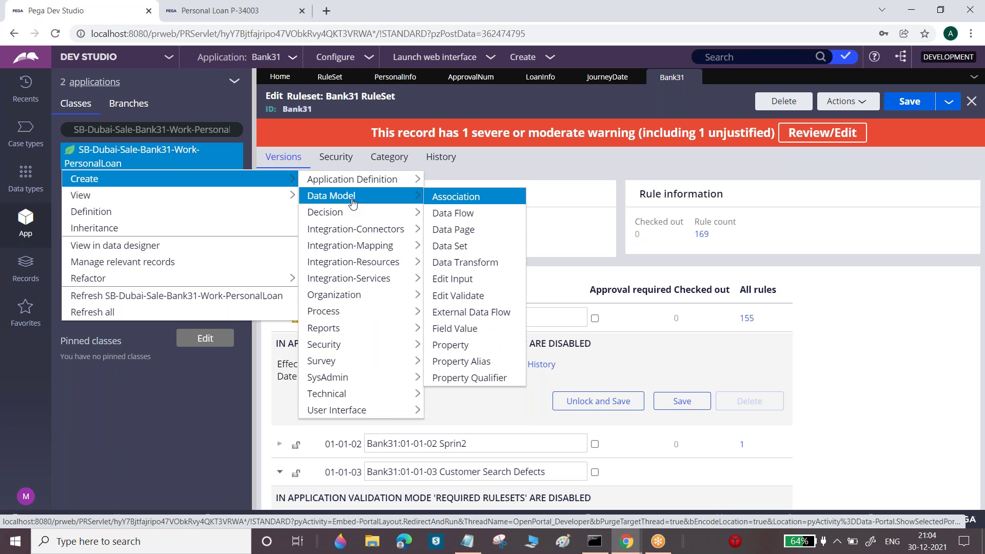
{"action": "left_click", "coordinate": [458, 346]}
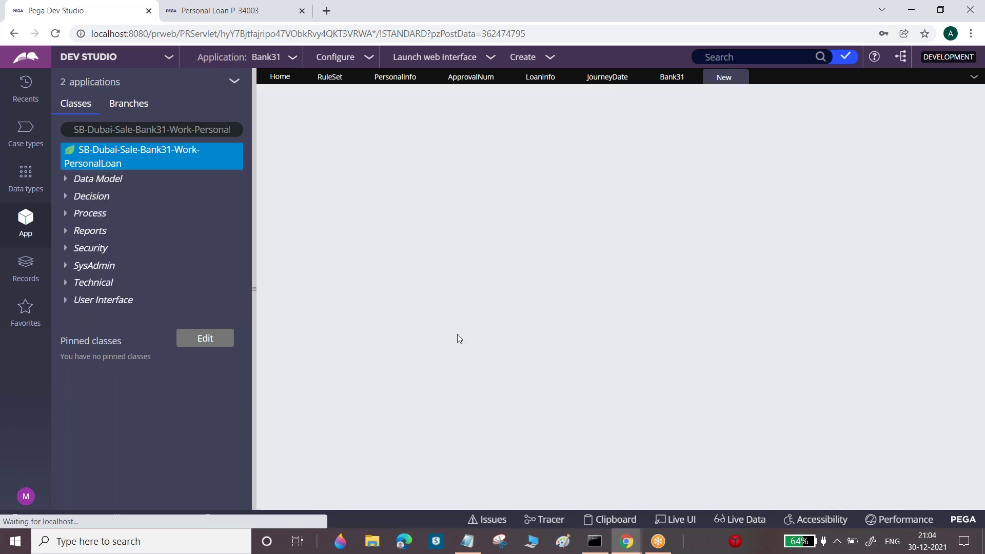
{"action": "type", "text": "Ph"}
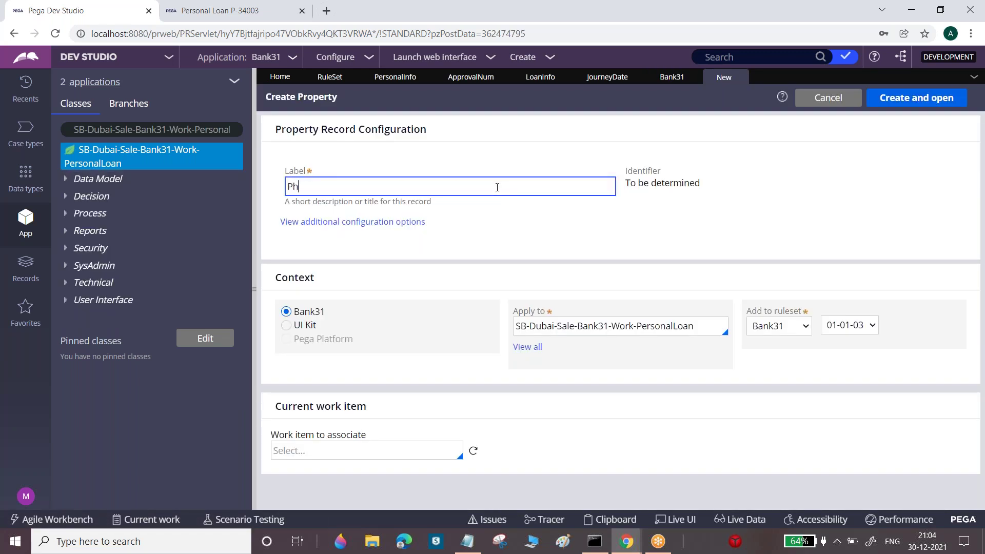
{"action": "type", "text": "one Number"}
{"action": "left_click", "coordinate": [863, 327]}
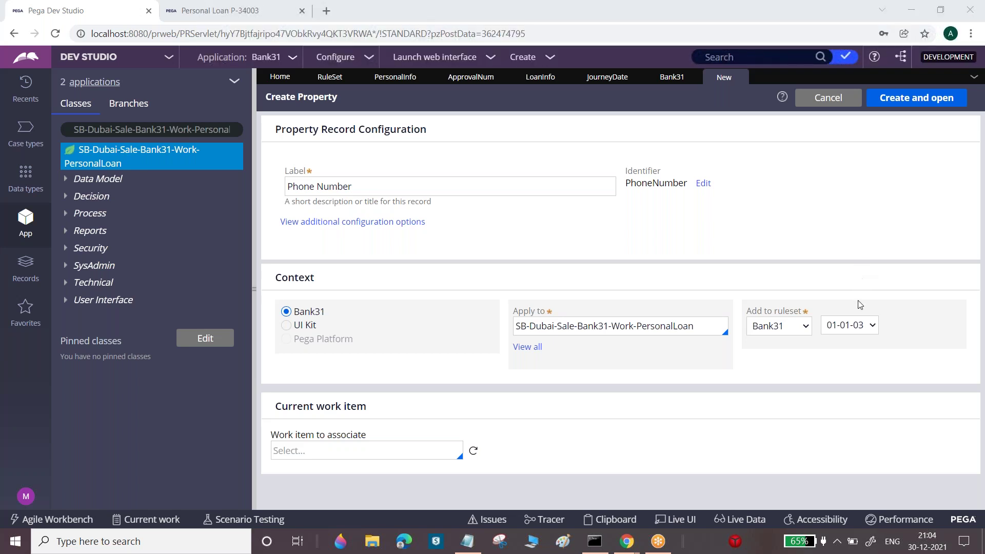
{"action": "left_click", "coordinate": [900, 99]}
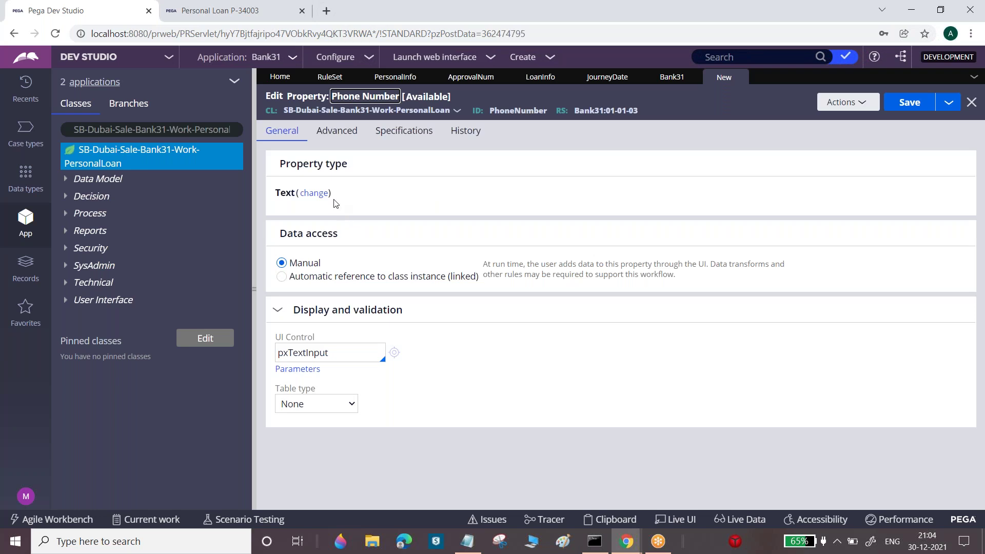
Make Phone Number an Integer property, save it, and return to the Bank31 ruleset
{"action": "left_click", "coordinate": [314, 193]}
{"action": "left_click", "coordinate": [328, 353]}
{"action": "left_click", "coordinate": [923, 104]}
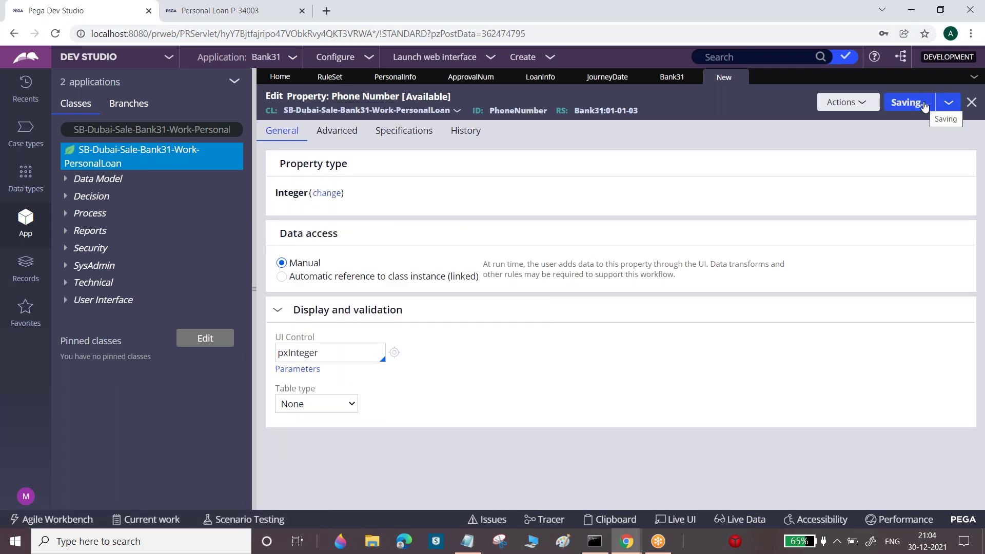
{"action": "left_click", "coordinate": [664, 78]}
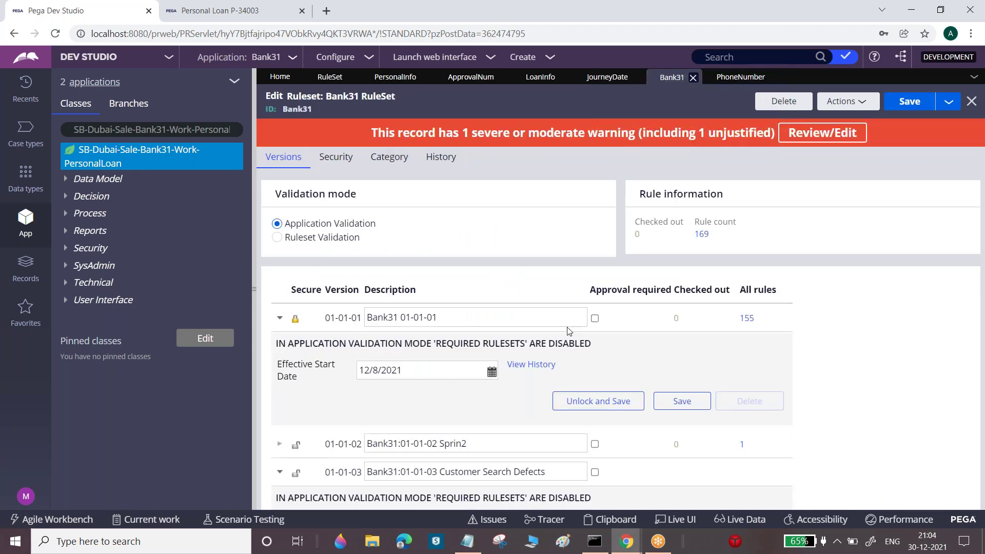
Unlock version 01-01-01 with its password and save the ruleset
{"action": "left_click", "coordinate": [593, 401]}
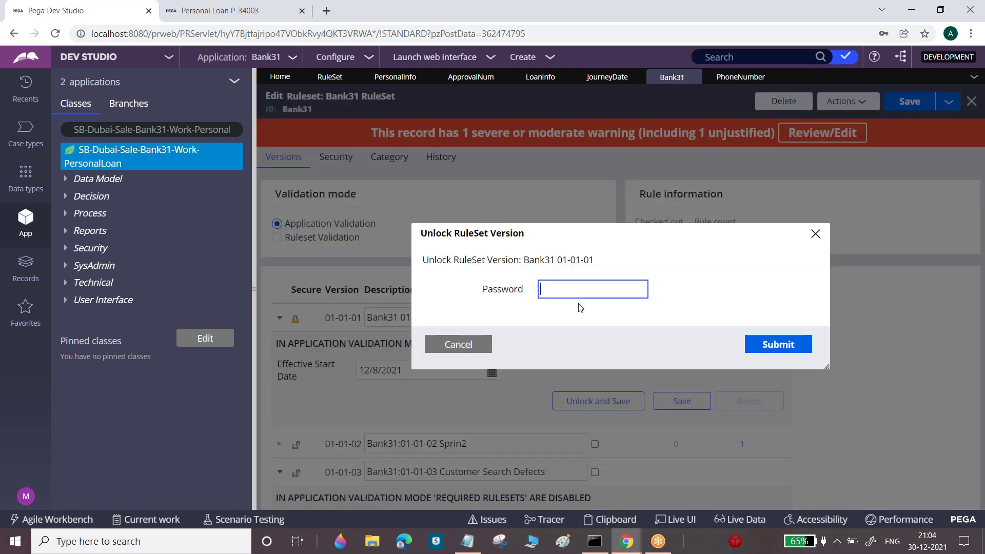
{"action": "type", "text": "rules"}
{"action": "left_click", "coordinate": [789, 347]}
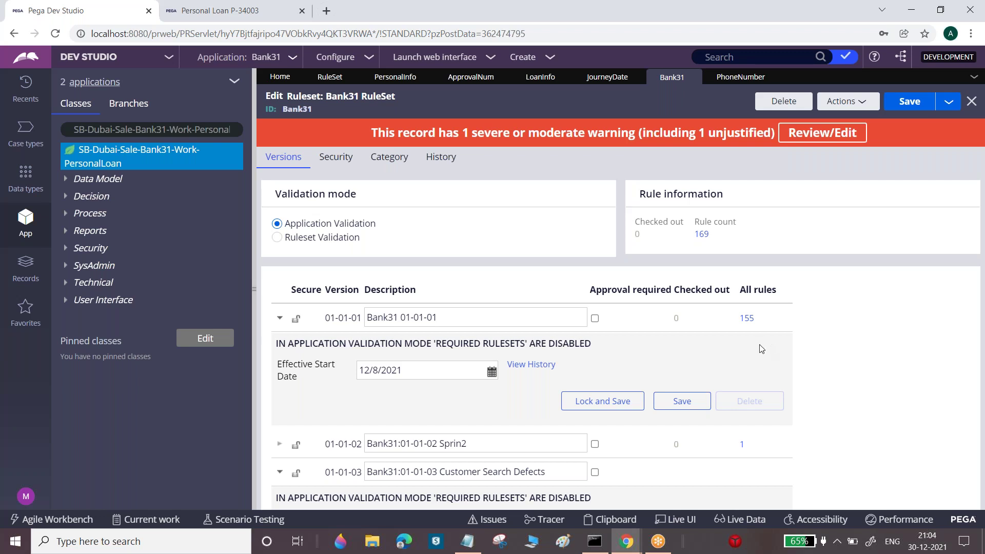
{"action": "left_click", "coordinate": [687, 405]}
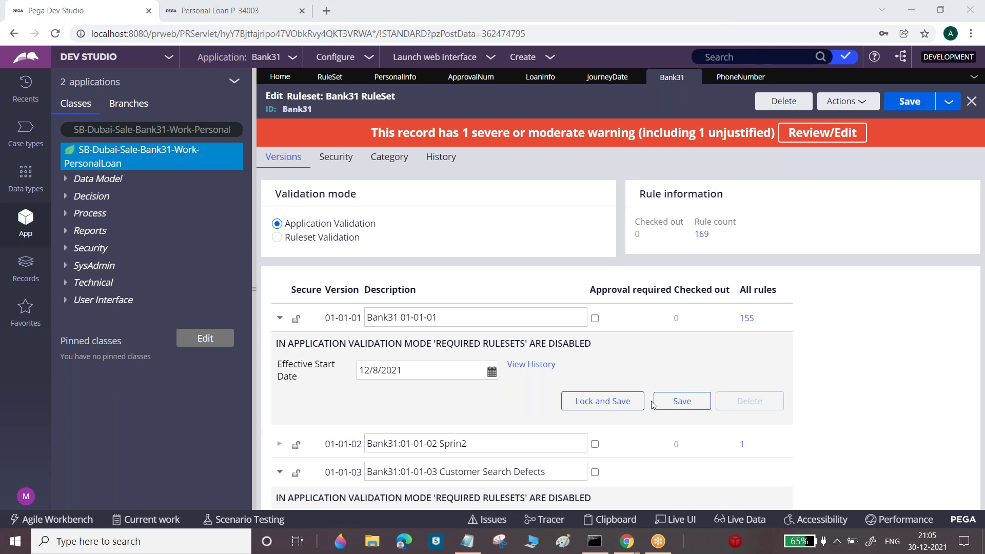
Relock version 01-01-01 with the password entered twice, then close all open rules
{"action": "left_click", "coordinate": [611, 402]}
{"action": "type", "text": "rules"}
{"action": "left_click", "coordinate": [581, 302]}
{"action": "type", "text": "rules"}
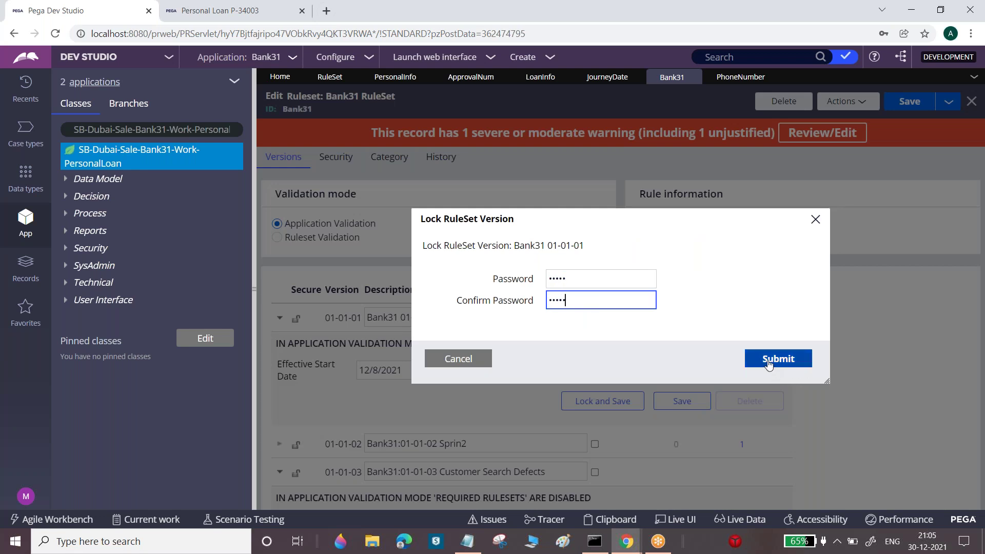
{"action": "left_click", "coordinate": [768, 363]}
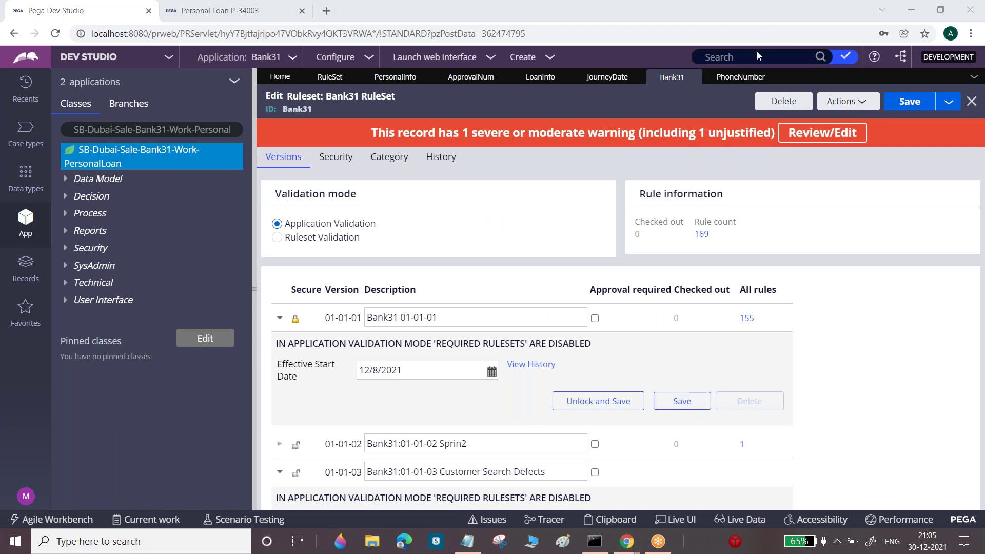
{"action": "left_click", "coordinate": [973, 76]}
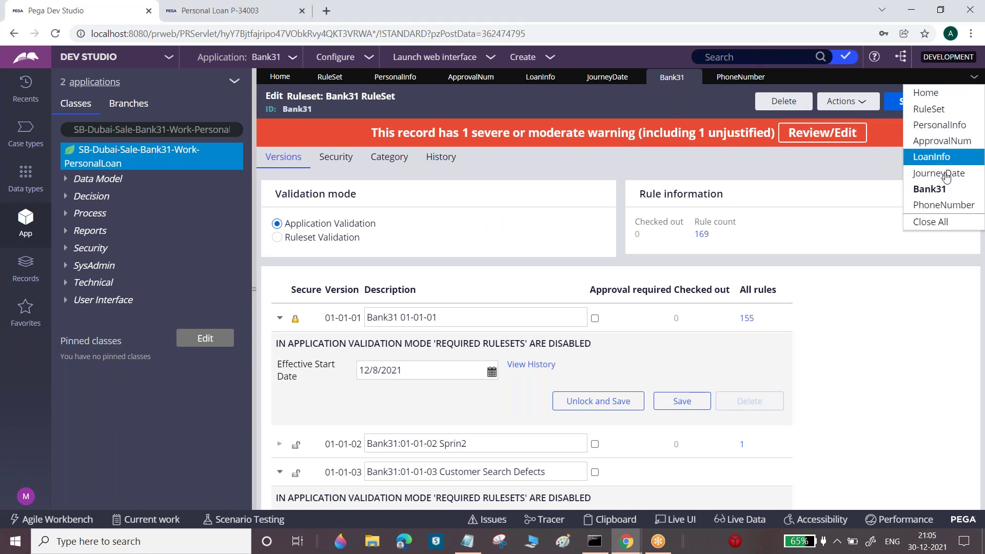
{"action": "left_click", "coordinate": [939, 223]}
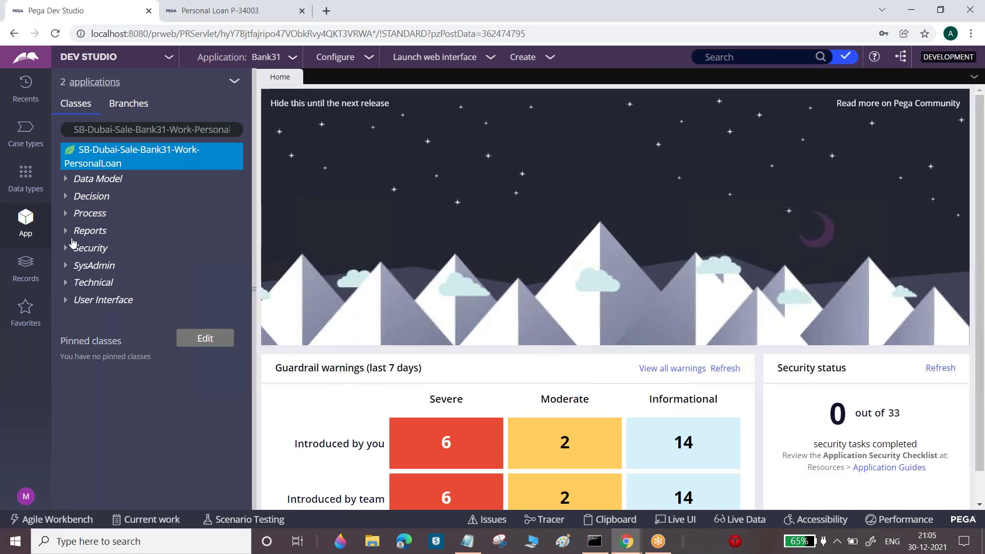
Refresh the App Explorer and open the PersonalInfo section, locked in Bank31:01-01-01
{"action": "left_click", "coordinate": [234, 81]}
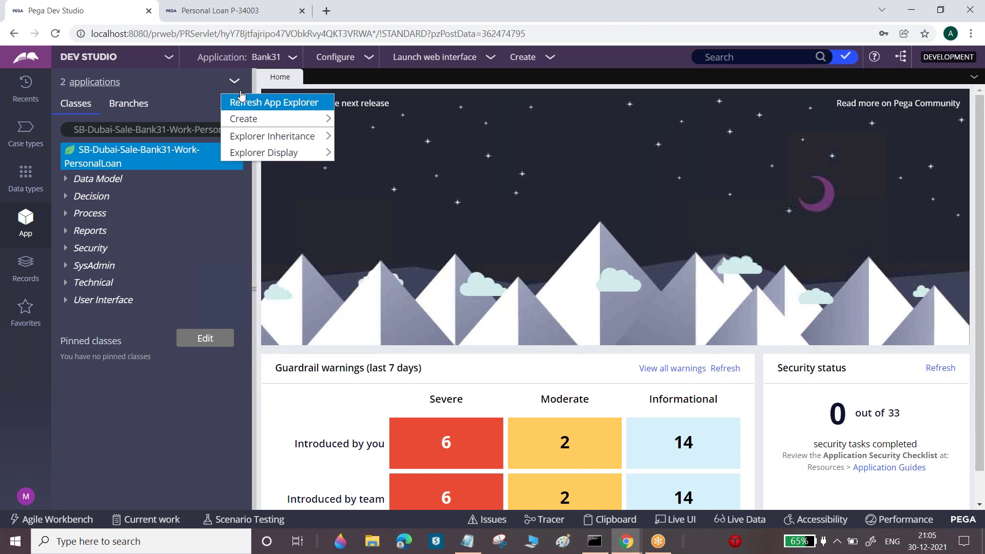
{"action": "left_click", "coordinate": [257, 105]}
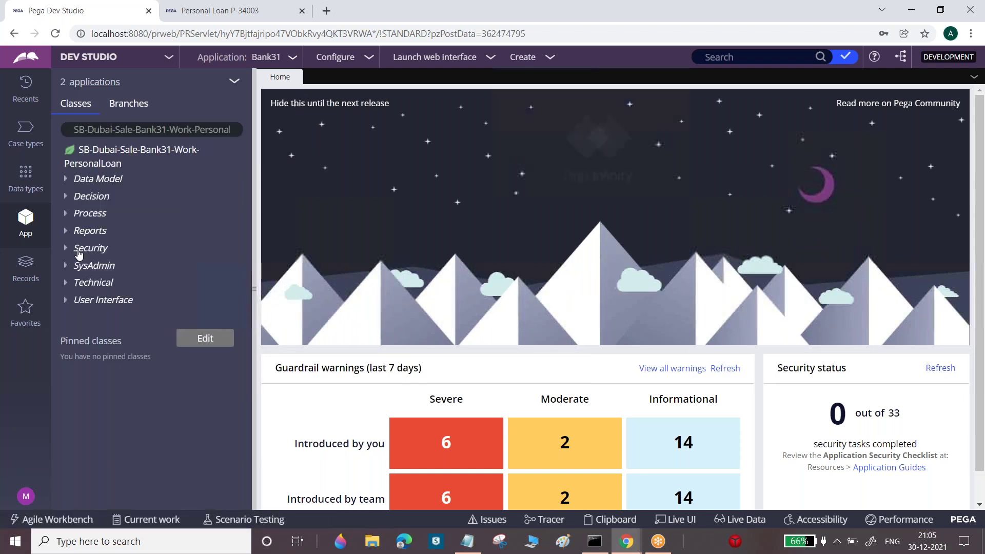
{"action": "left_click", "coordinate": [65, 300]}
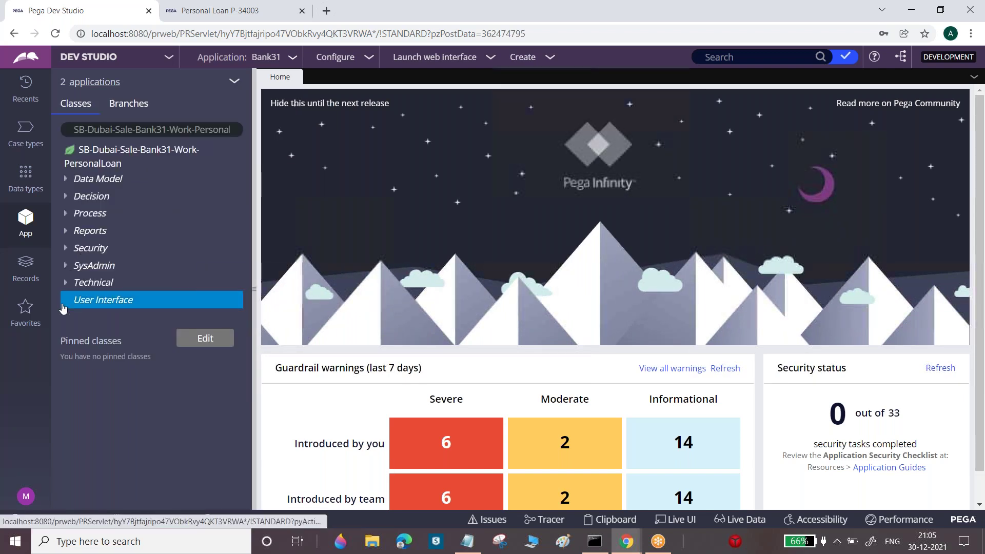
{"action": "left_click", "coordinate": [78, 317]}
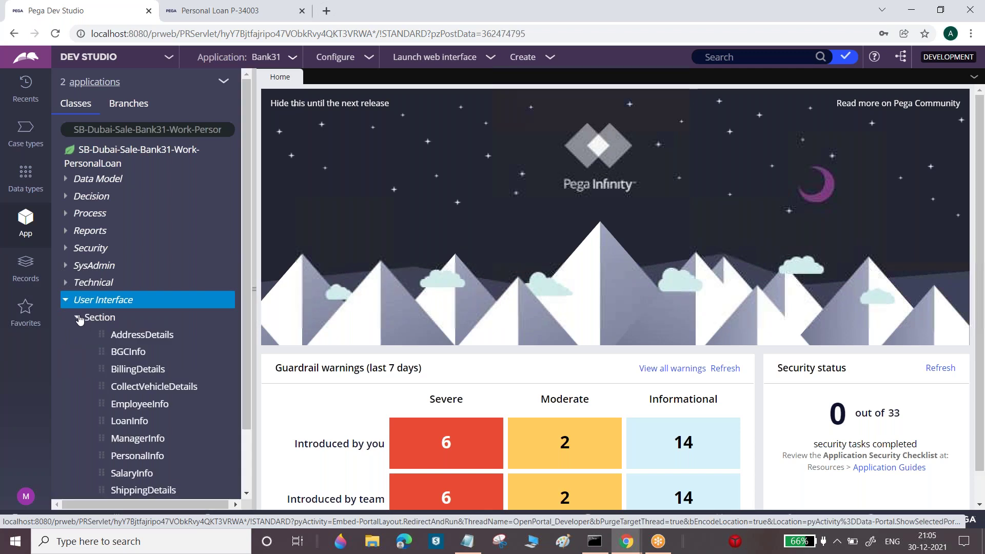
{"action": "left_click", "coordinate": [154, 455]}
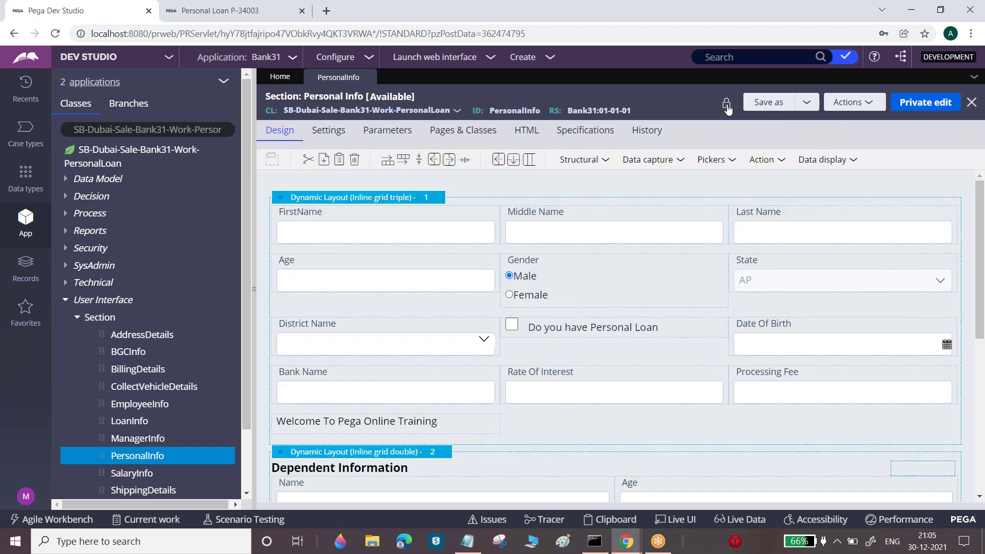
{"action": "mouse_move", "coordinate": [727, 107]}
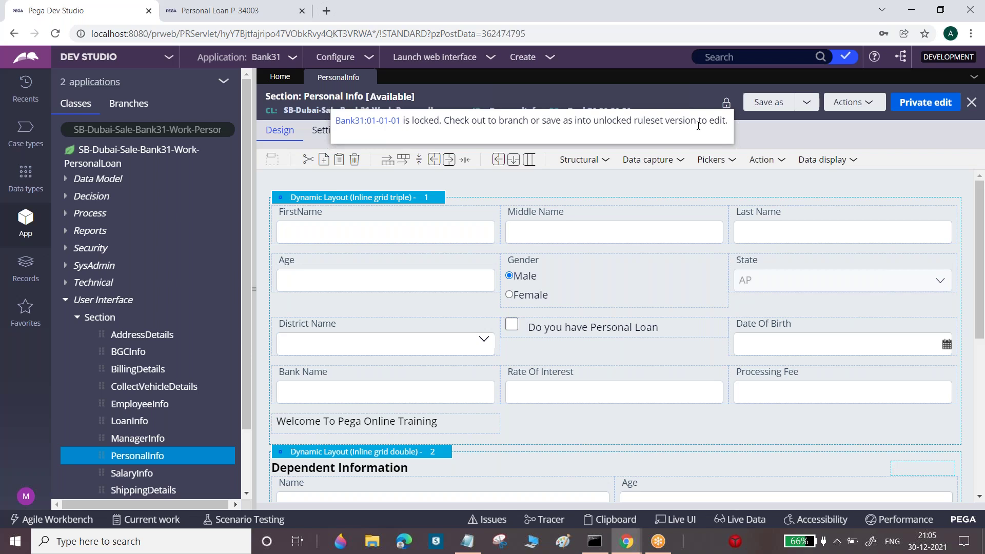
{"action": "left_click", "coordinate": [736, 208]}
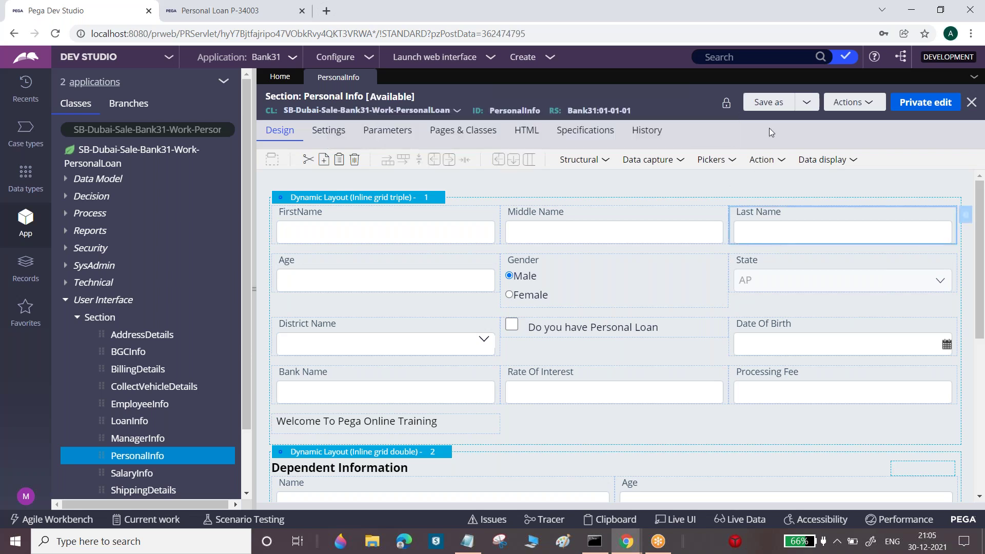
Save a copy of PersonalInfo into Bank31 ruleset version 01-01-02 and open it
{"action": "left_click", "coordinate": [771, 105]}
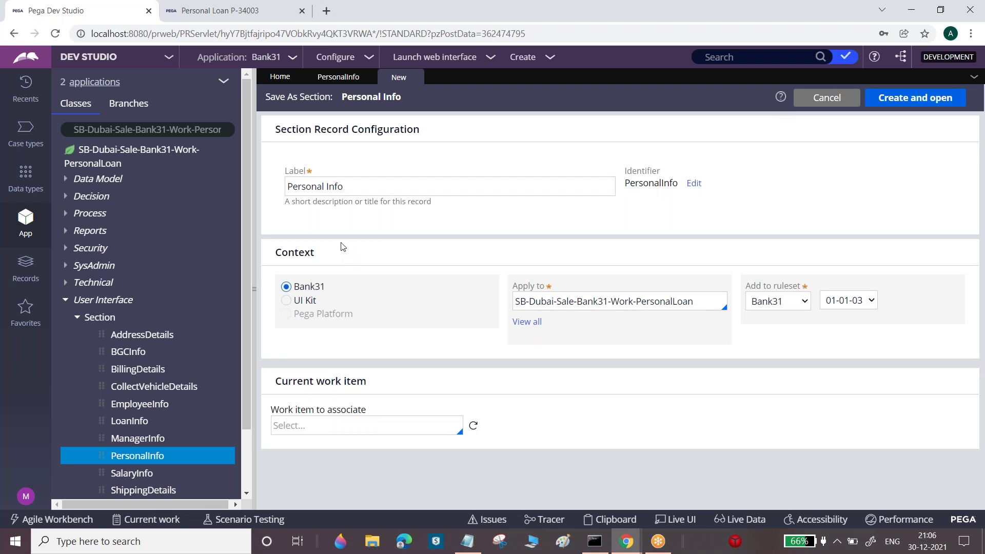
{"action": "left_click", "coordinate": [855, 301]}
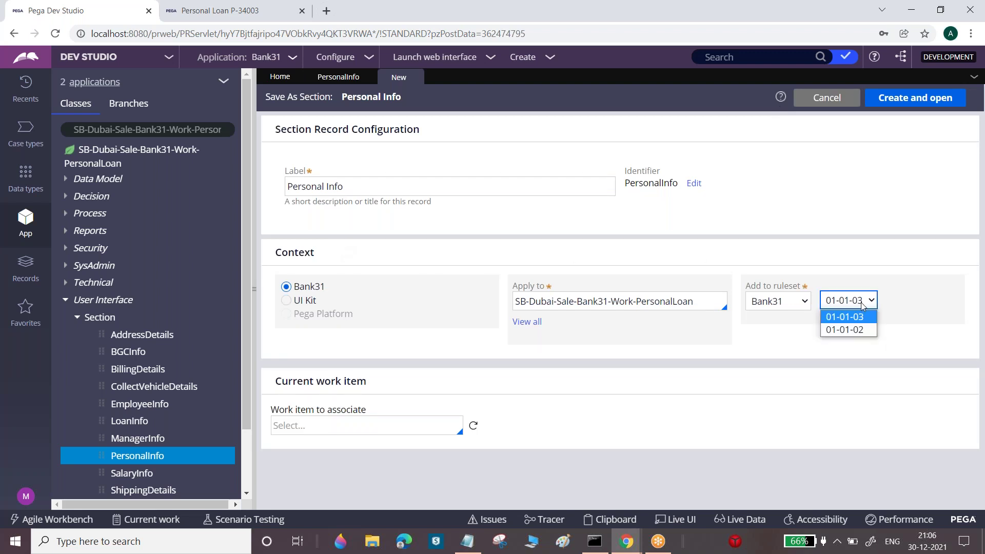
{"action": "left_click", "coordinate": [853, 331]}
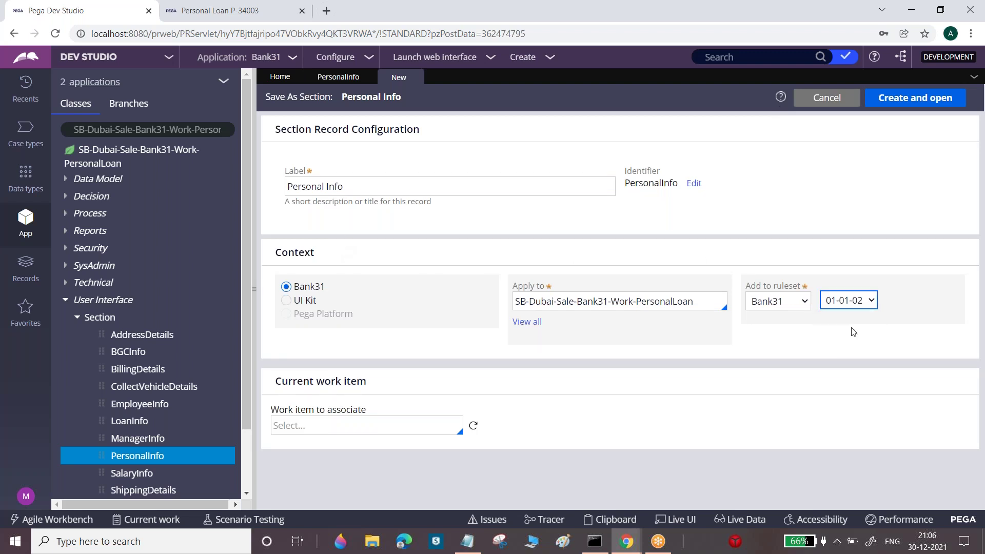
{"action": "left_click", "coordinate": [915, 100]}
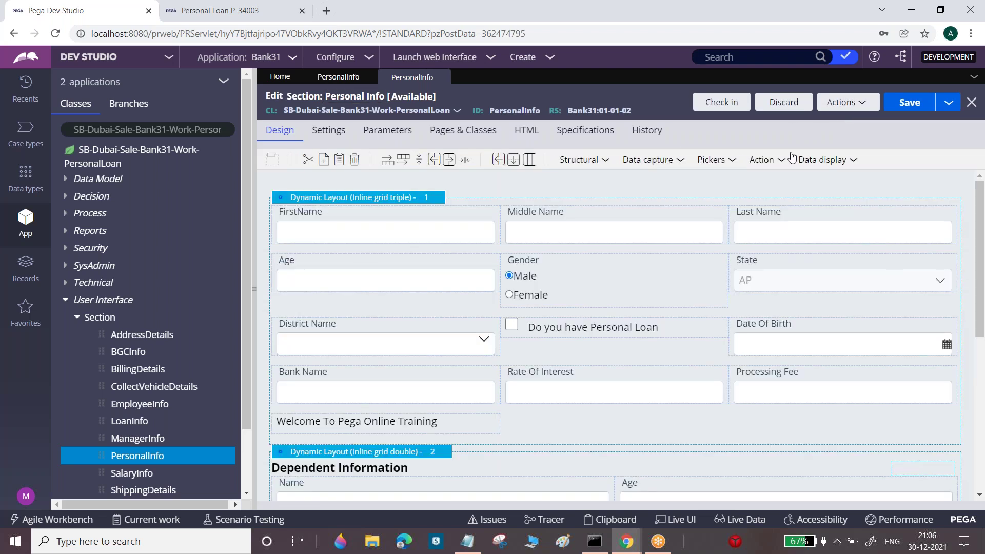
Add a label reading 'Welcome To Hyderabad' beside the existing welcome text
{"action": "left_click", "coordinate": [853, 163]}
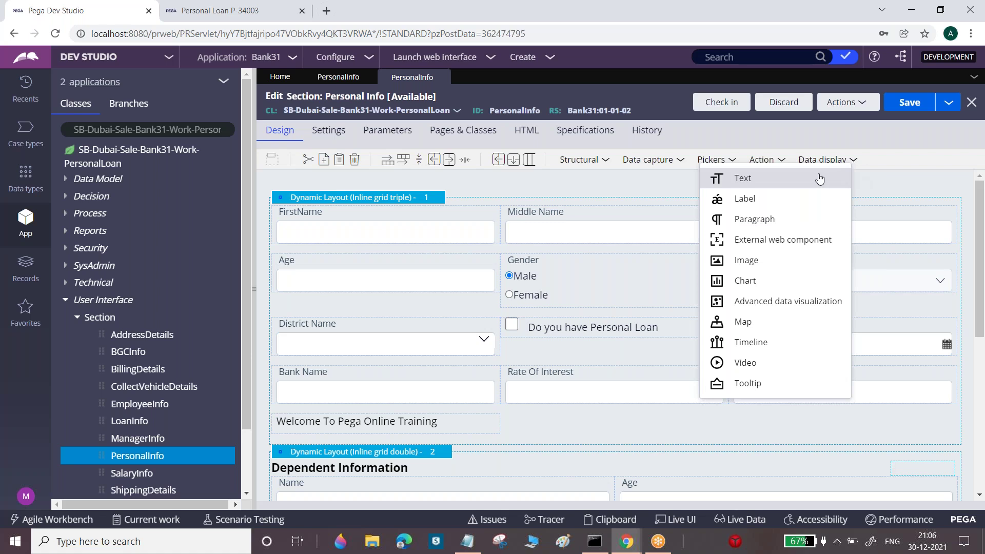
{"action": "left_click", "coordinate": [809, 199]}
{"action": "left_click", "coordinate": [745, 427]}
{"action": "left_click", "coordinate": [737, 424]}
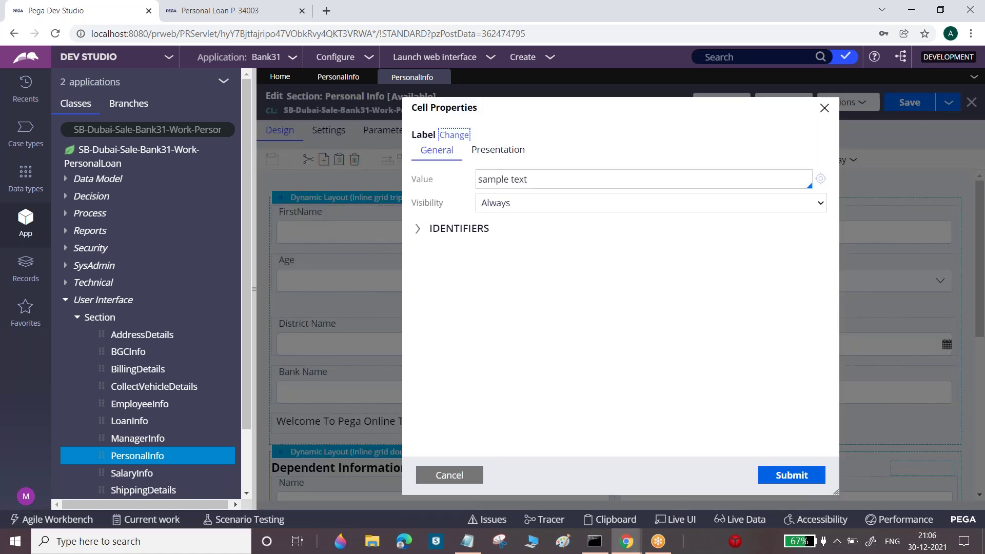
{"action": "triple_click", "coordinate": [531, 175]}
{"action": "type", "text": "Wel"}
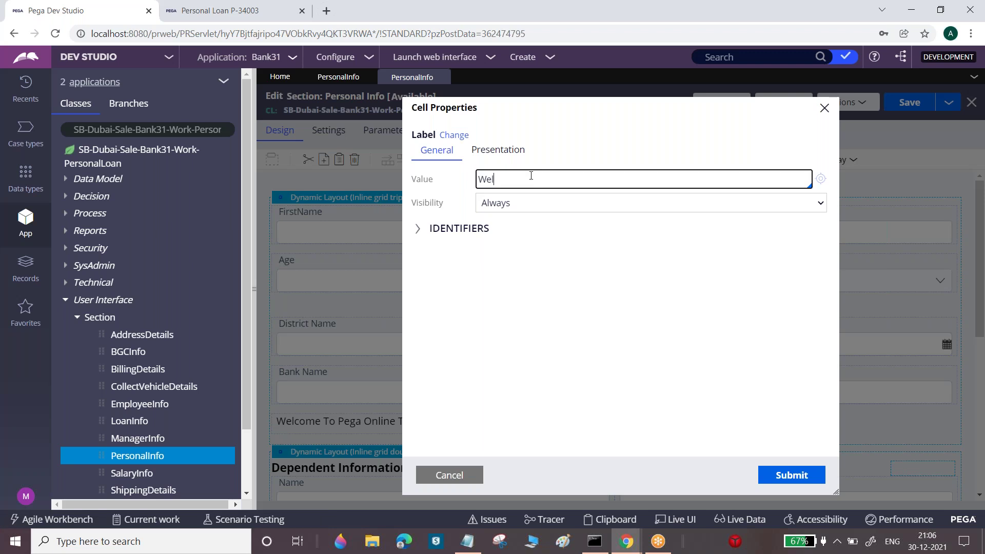
{"action": "type", "text": "come To Hyderaba"}
{"action": "key", "text": "BackSpace"}
{"action": "key", "text": "BackSpace"}
{"action": "type", "text": "abad"}
{"action": "left_click", "coordinate": [786, 480]}
Check in the edited PersonalInfo section with the comment 'Wp'
{"action": "left_click", "coordinate": [725, 102]}
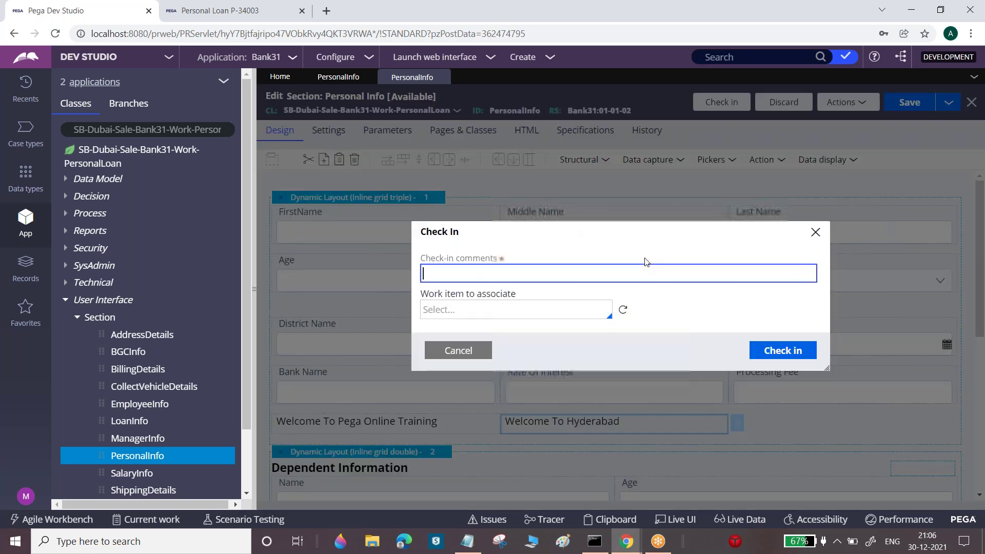
{"action": "type", "text": "Wp"}
{"action": "left_click", "coordinate": [796, 351]}
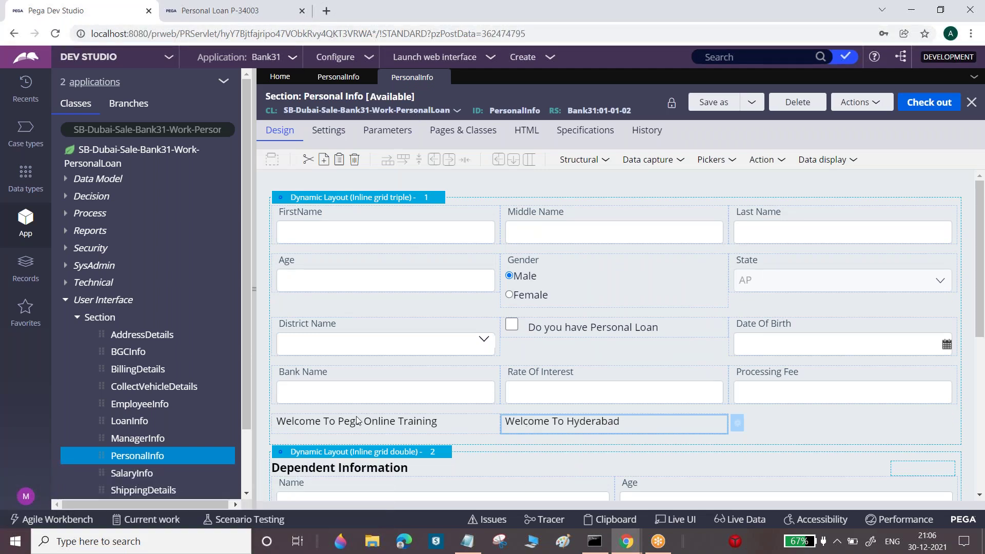
{"action": "left_click", "coordinate": [230, 7]}
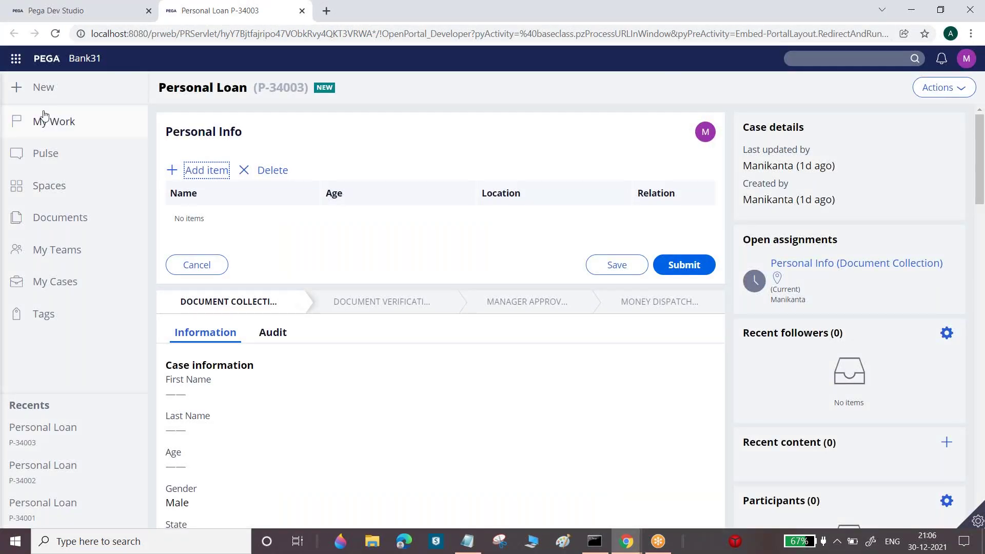
Refresh the Personal Loan case to load the updated form, then close all Dev Studio record tabs
{"action": "left_click", "coordinate": [941, 88]}
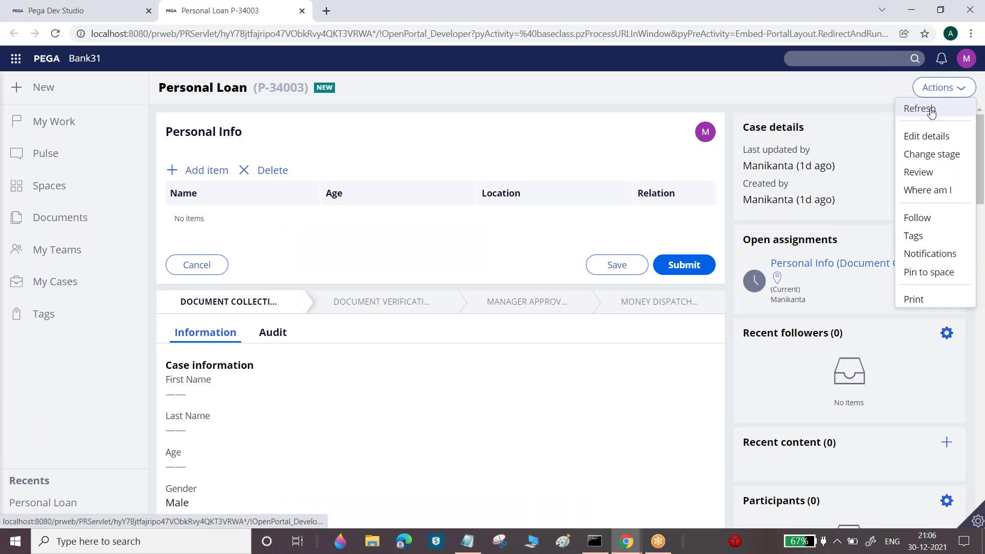
{"action": "left_click", "coordinate": [932, 113]}
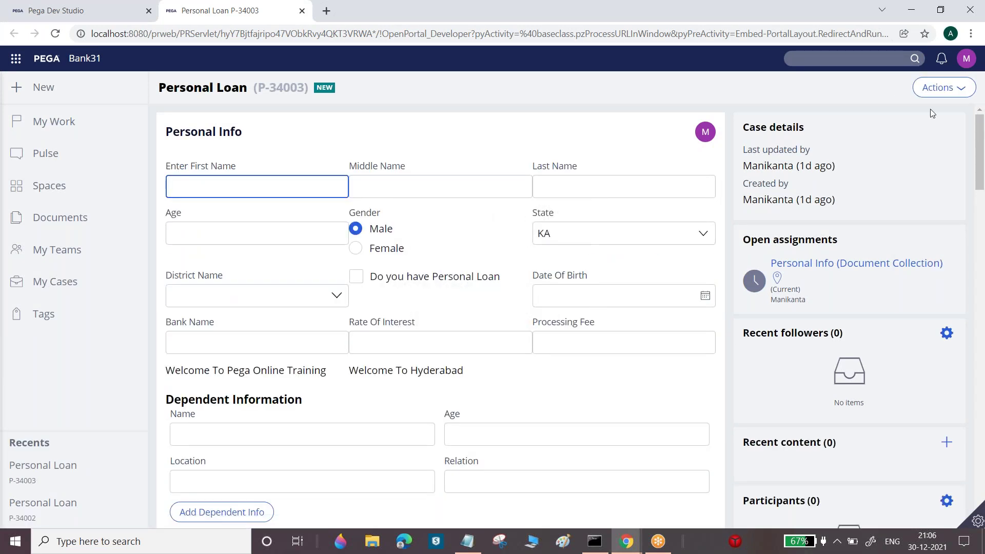
{"action": "left_click", "coordinate": [976, 520]}
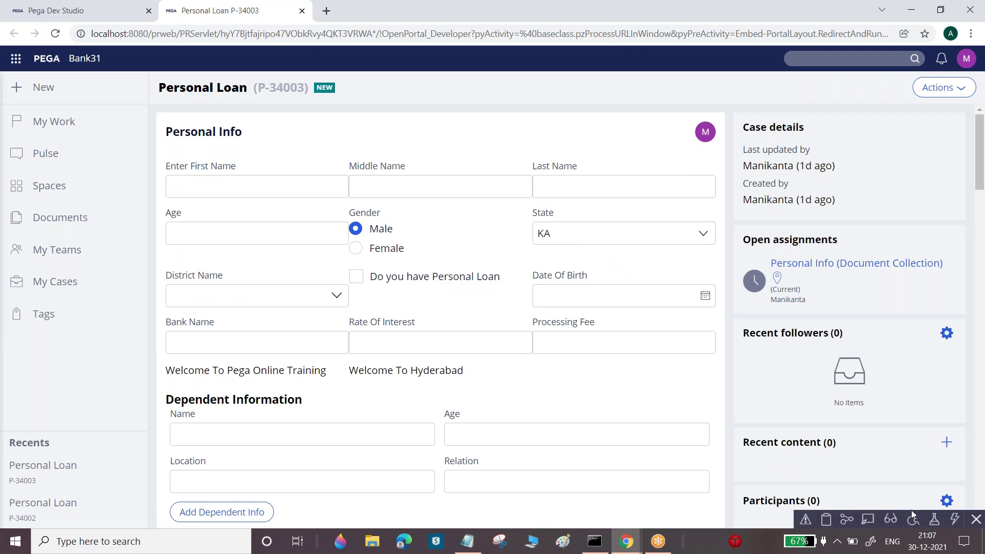
{"action": "left_click", "coordinate": [868, 520]}
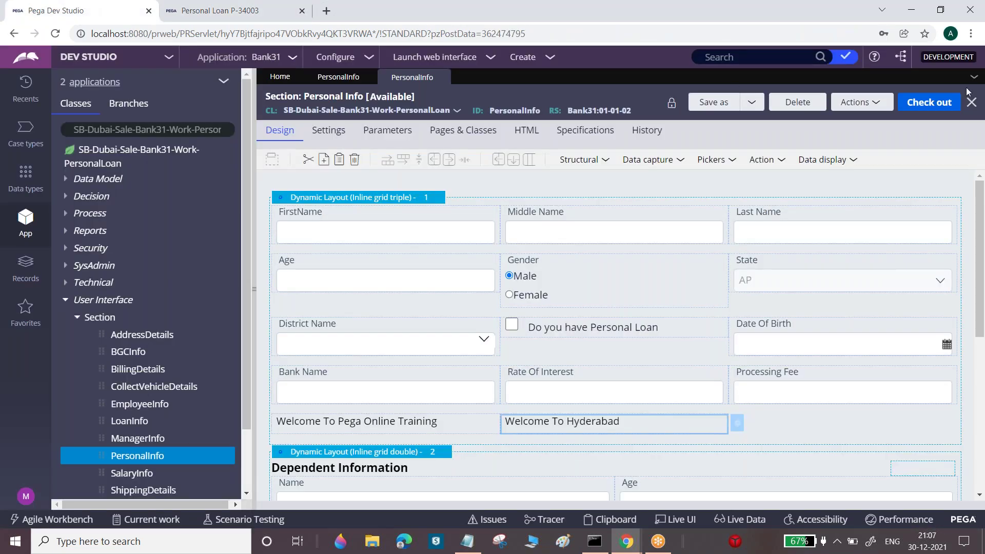
{"action": "left_click", "coordinate": [969, 82]}
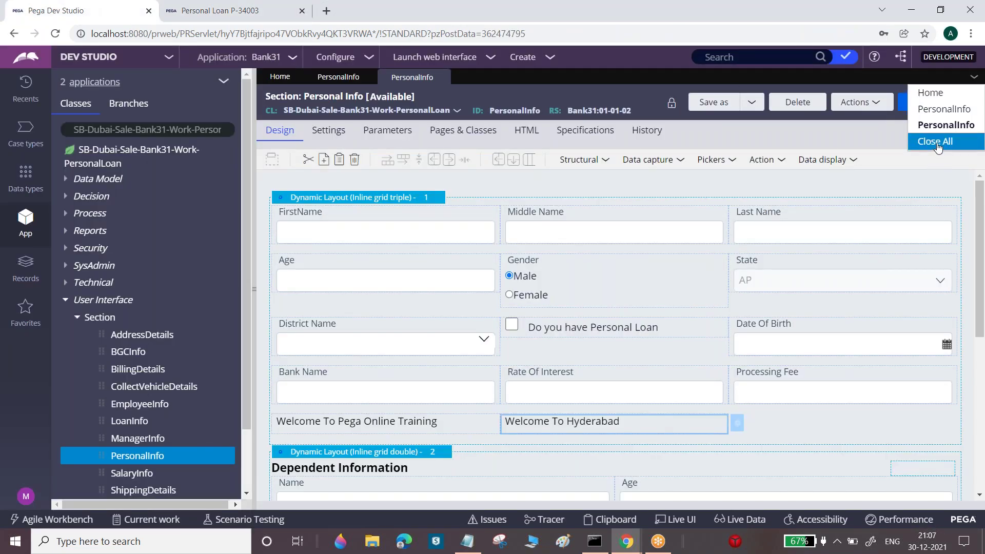
{"action": "left_click", "coordinate": [936, 140]}
Use Live UI on the Rate Of Interest field to reopen its PersonalInfo section
{"action": "left_click", "coordinate": [221, 10]}
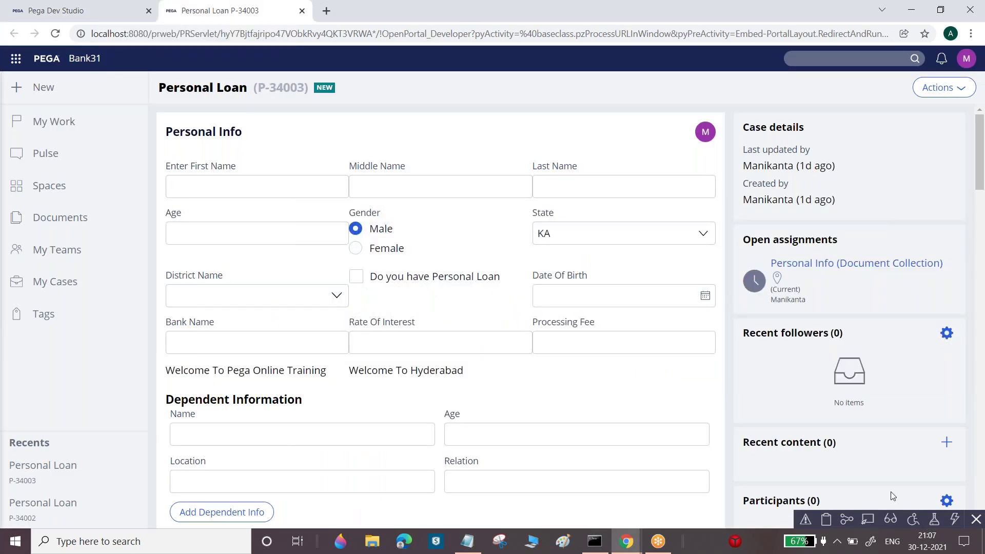
{"action": "left_click", "coordinate": [867, 522]}
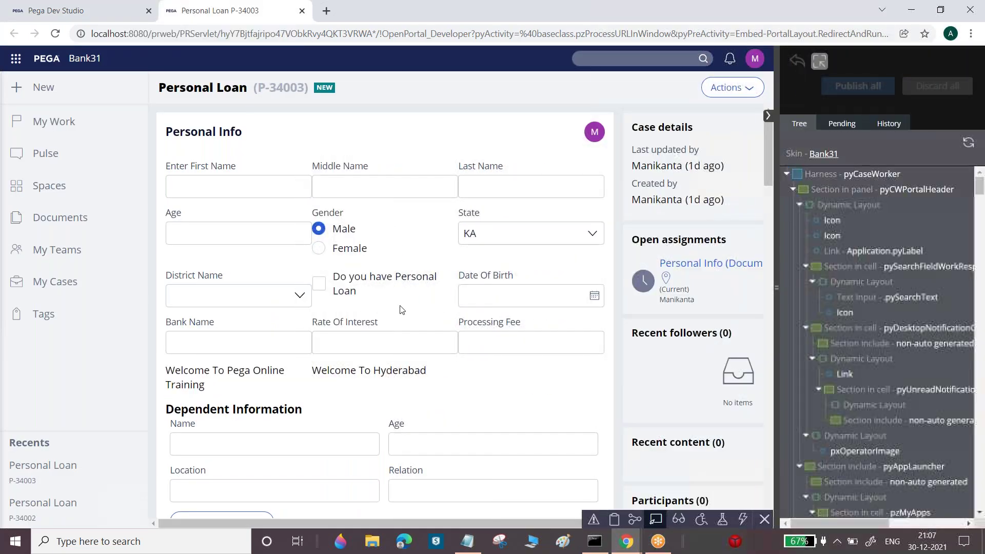
{"action": "left_click", "coordinate": [410, 333]}
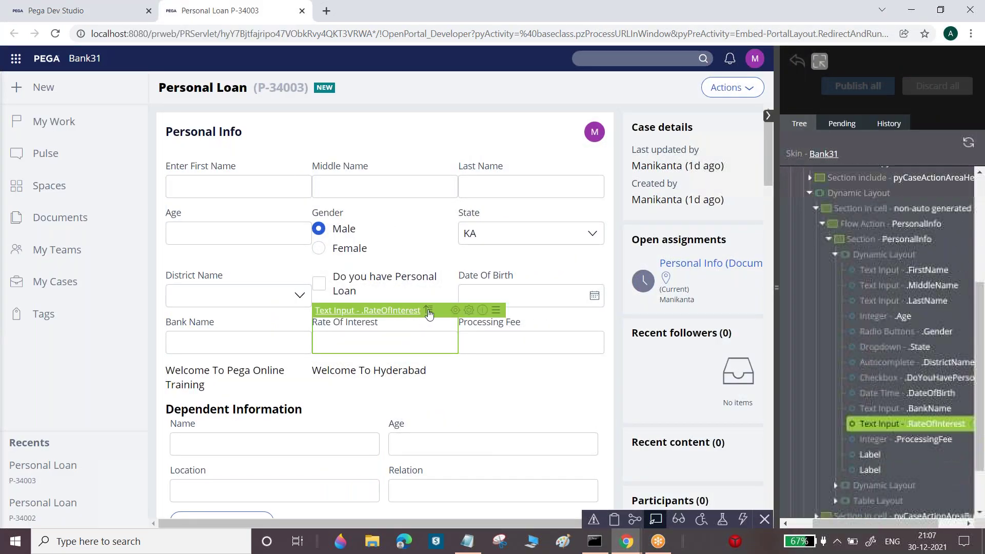
{"action": "left_click", "coordinate": [455, 311]}
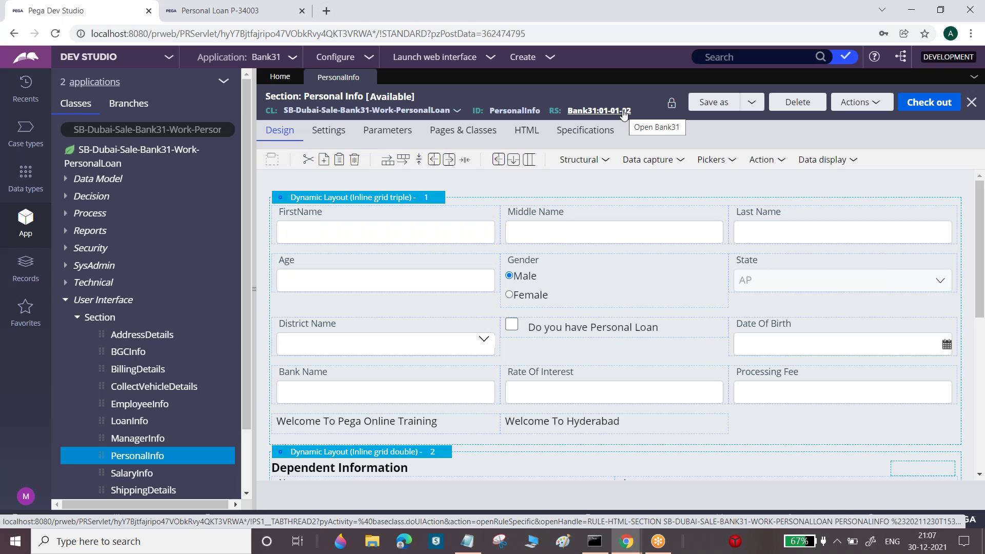
Open PersonalInfo version 01-01-01 via View versions and compare it with 01-01-02
{"action": "double_click", "coordinate": [507, 110]}
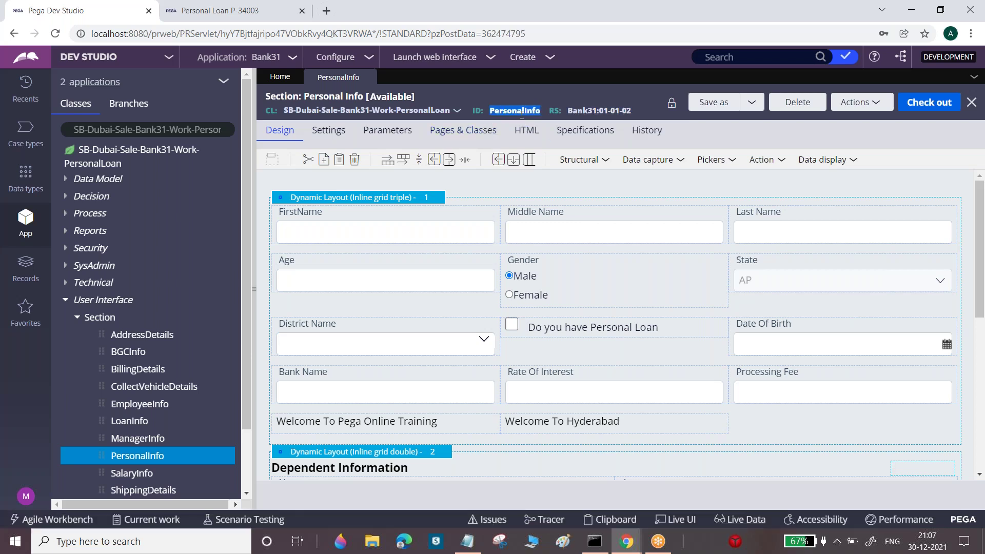
{"action": "left_click", "coordinate": [876, 105]}
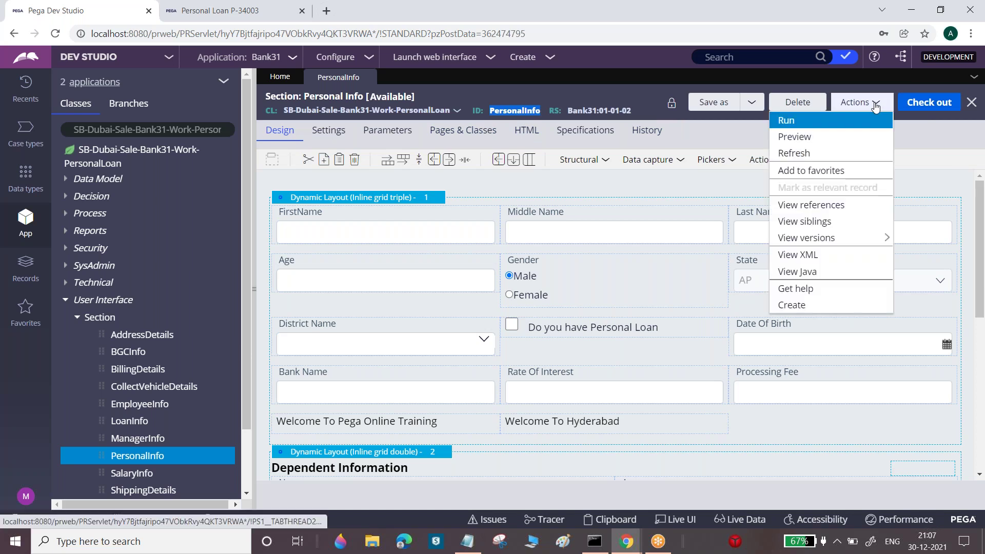
{"action": "mouse_move", "coordinate": [819, 239]}
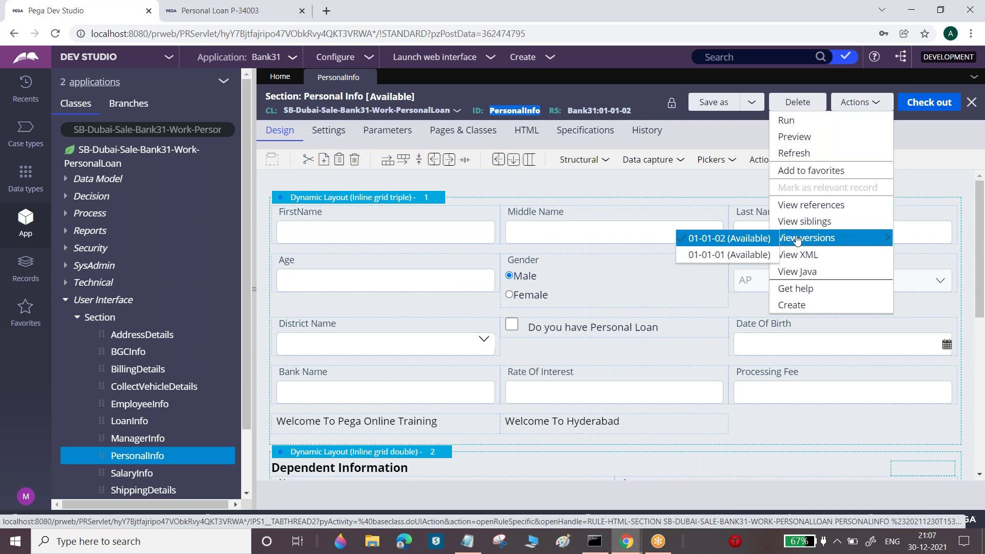
{"action": "left_click", "coordinate": [716, 261]}
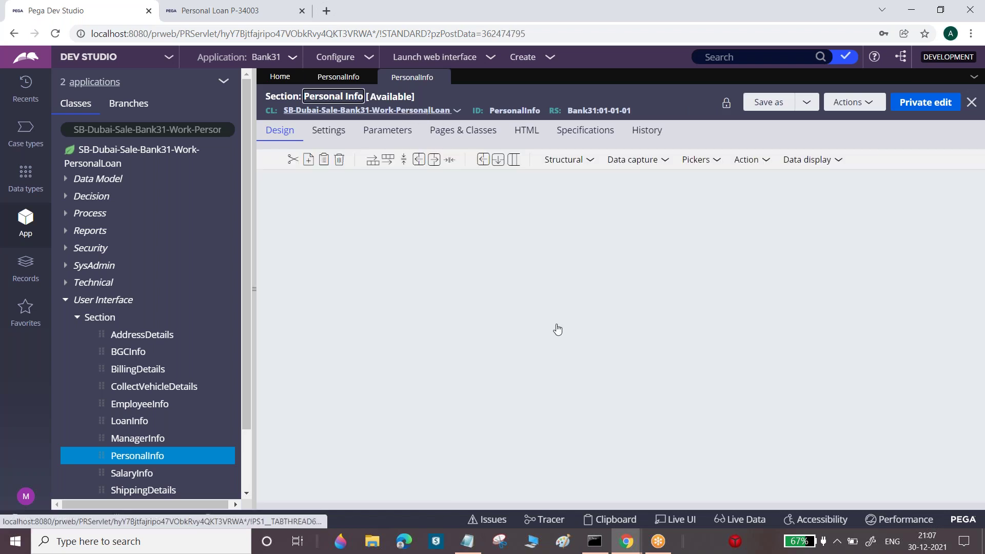
{"action": "left_click", "coordinate": [350, 77]}
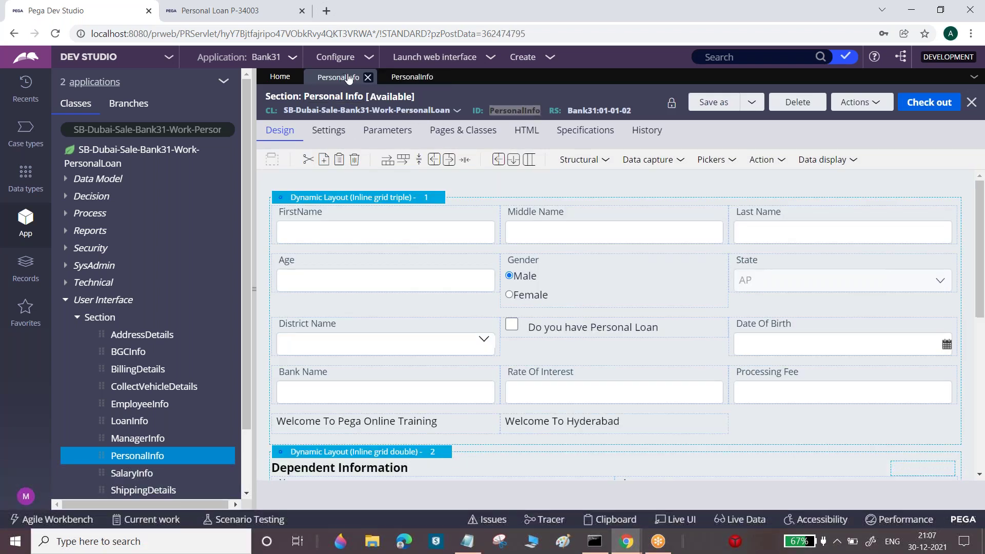
{"action": "left_click", "coordinate": [414, 77]}
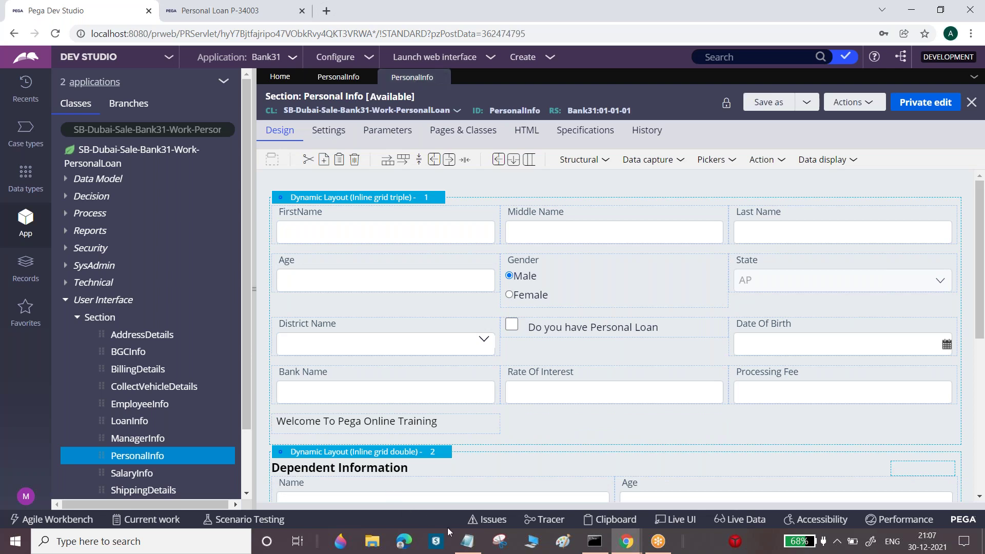
{"action": "left_click", "coordinate": [467, 540]}
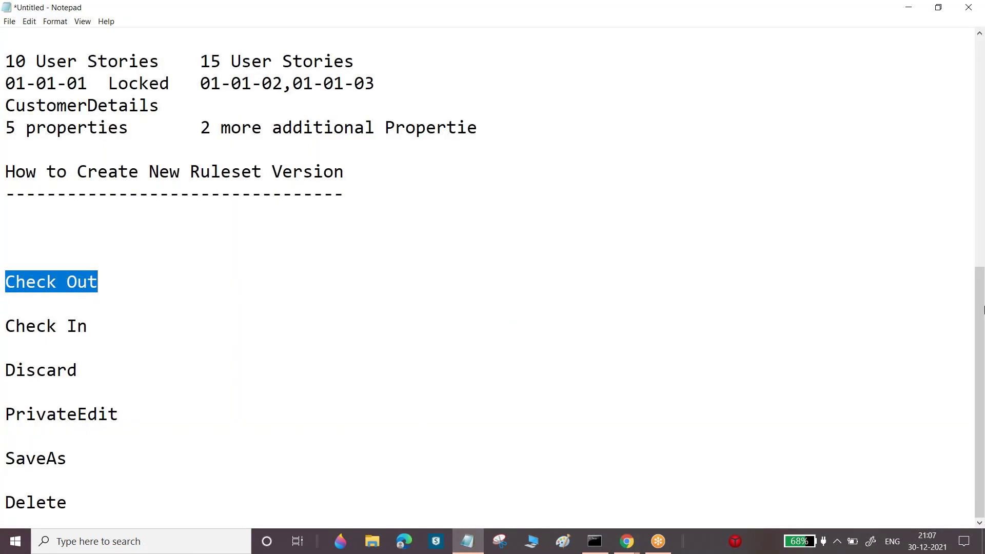
Select the Check In to Delete notes, then return to the 01-01-02 PersonalInfo tab
{"action": "left_click_drag", "start_coordinate": [85, 500], "coordinate": [25, 325]}
{"action": "left_click", "coordinate": [626, 541]}
{"action": "left_click", "coordinate": [338, 77]}
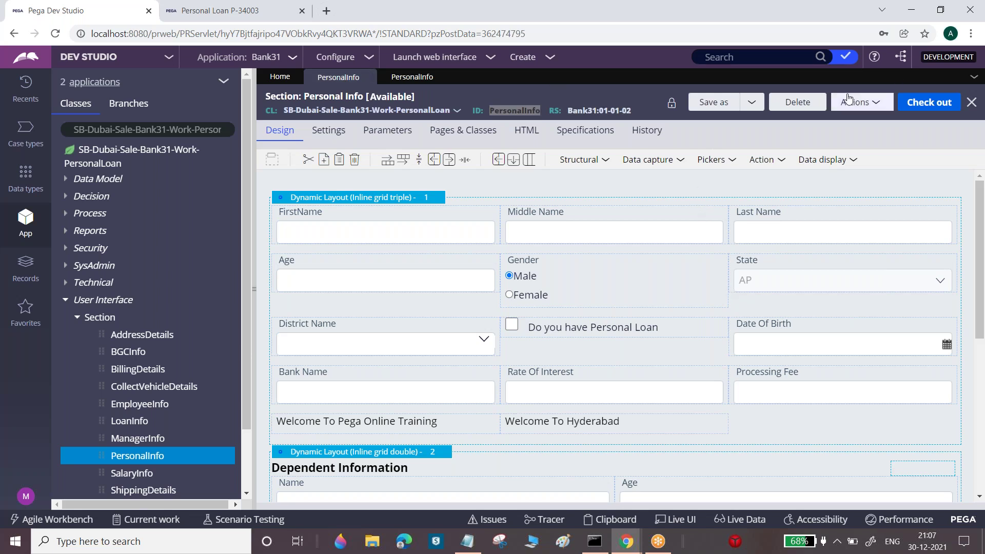
Delete the 01-01-02 PersonalInfo copy with reason 'nr' and close its snapshot tab
{"action": "left_click", "coordinate": [809, 106]}
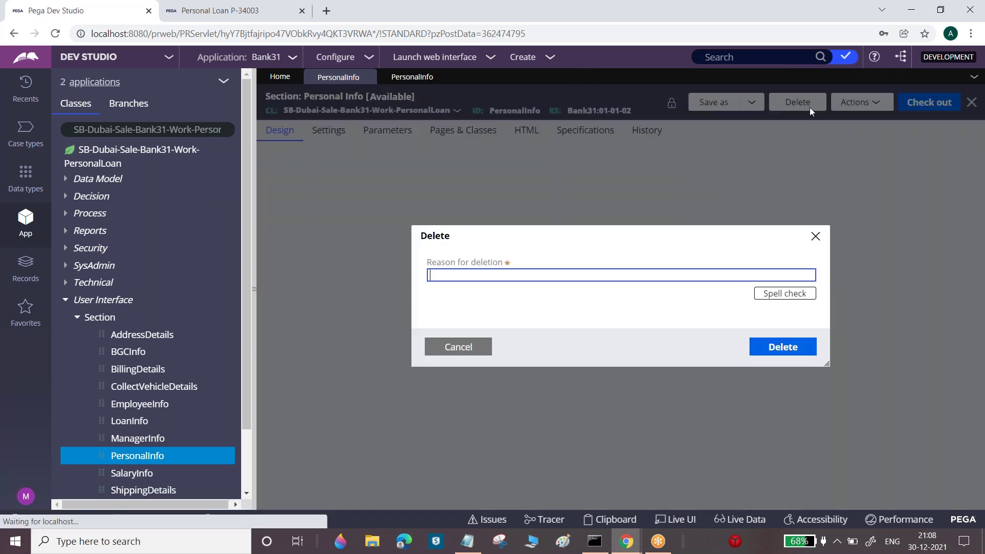
{"action": "type", "text": "nr"}
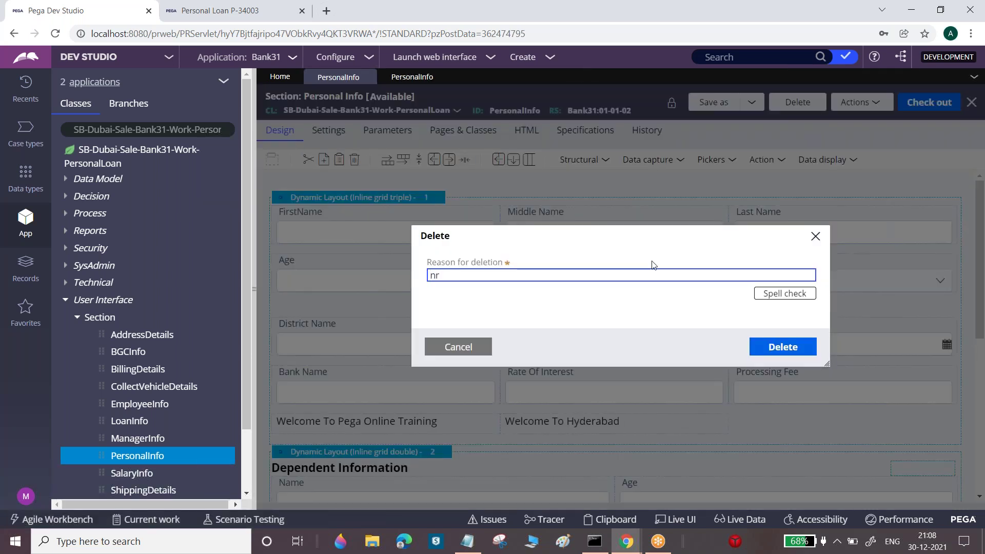
{"action": "left_click", "coordinate": [778, 349]}
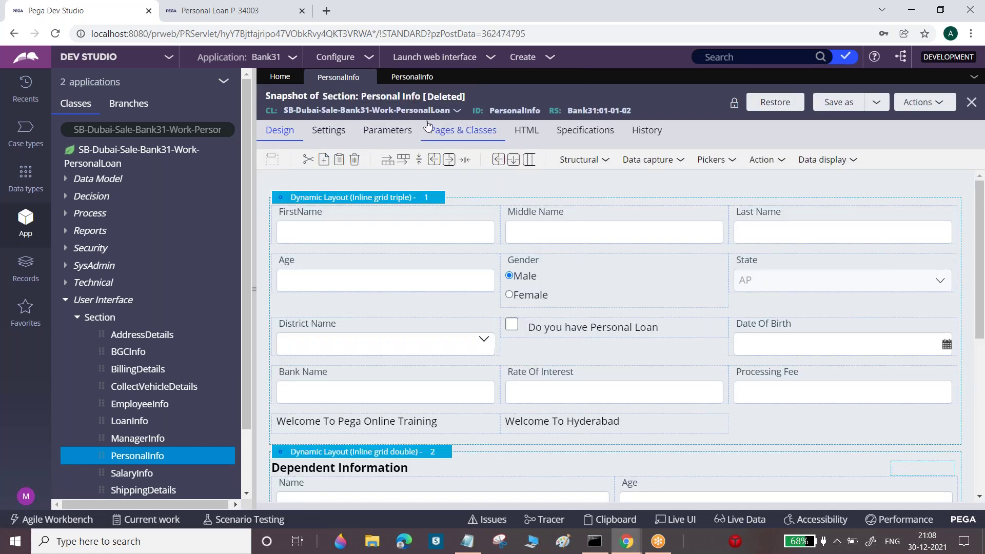
{"action": "left_click", "coordinate": [368, 78]}
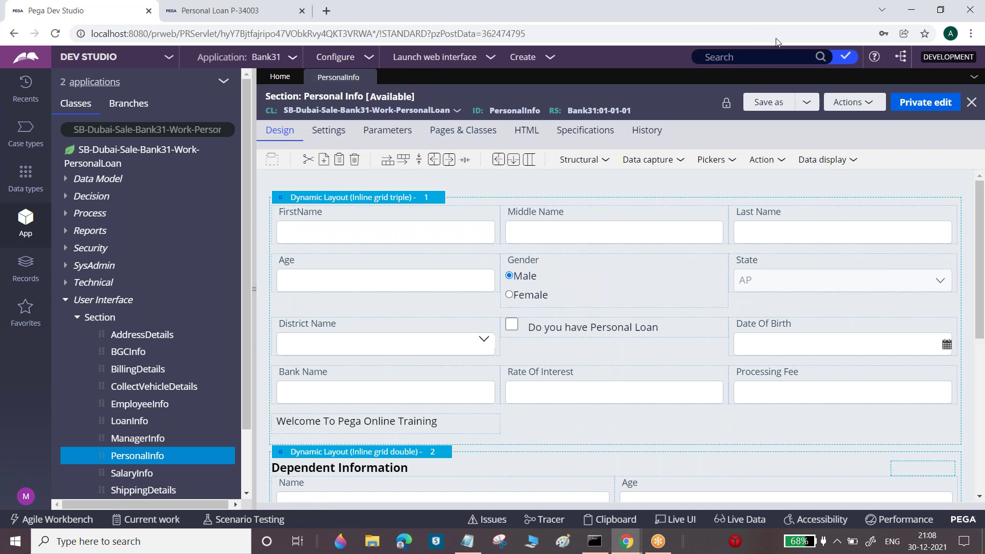
{"action": "left_click", "coordinate": [478, 543]}
{"action": "left_click", "coordinate": [96, 478]}
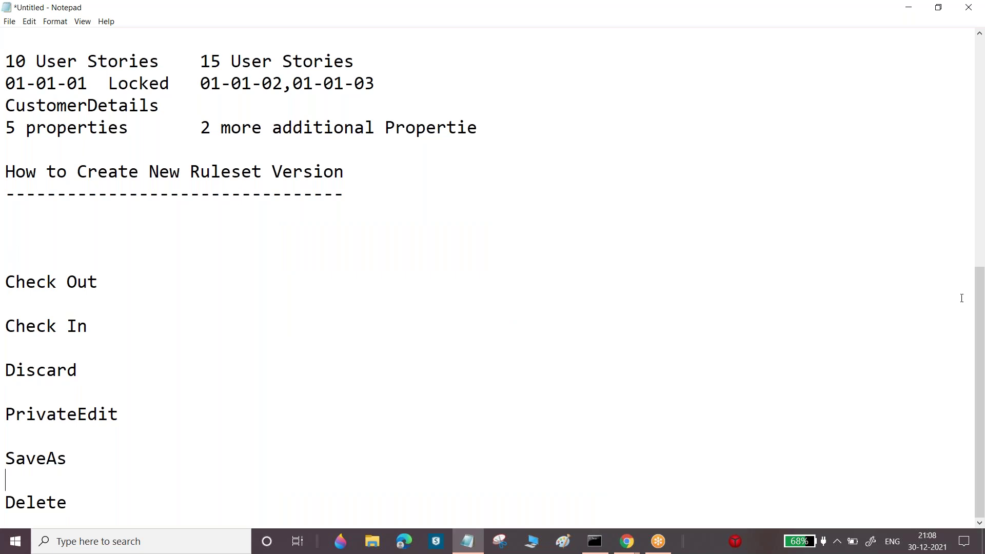
{"action": "left_click_drag", "start_coordinate": [982, 335], "coordinate": [814, 125]}
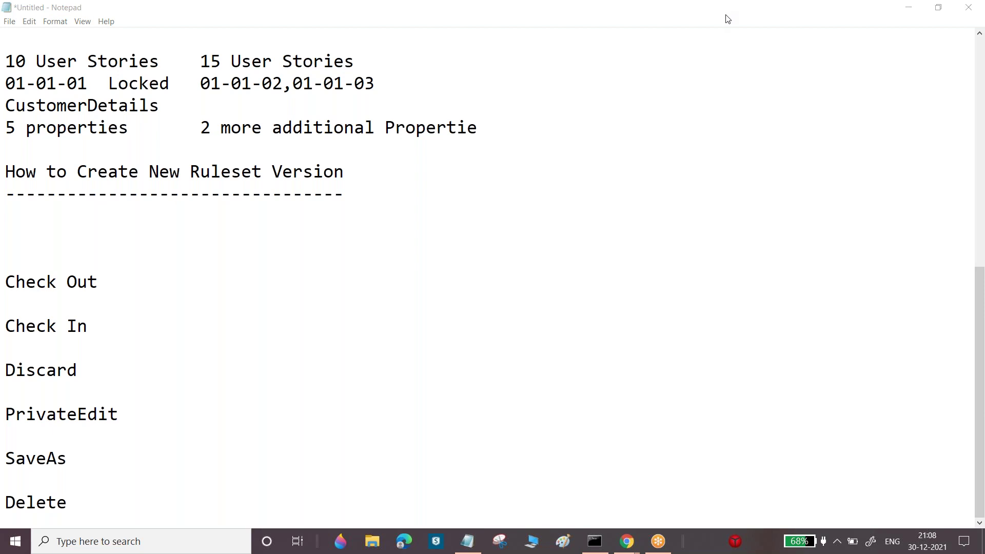